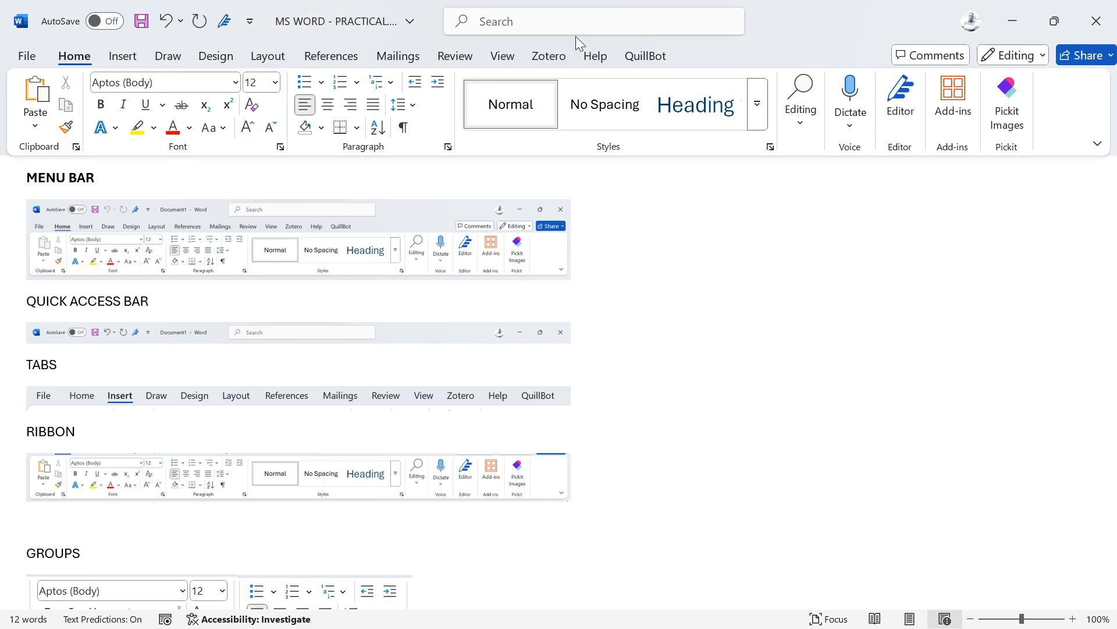
Step: Look over the Insert tab, then open and cancel the Font dialog from Home
left_click(113, 48)
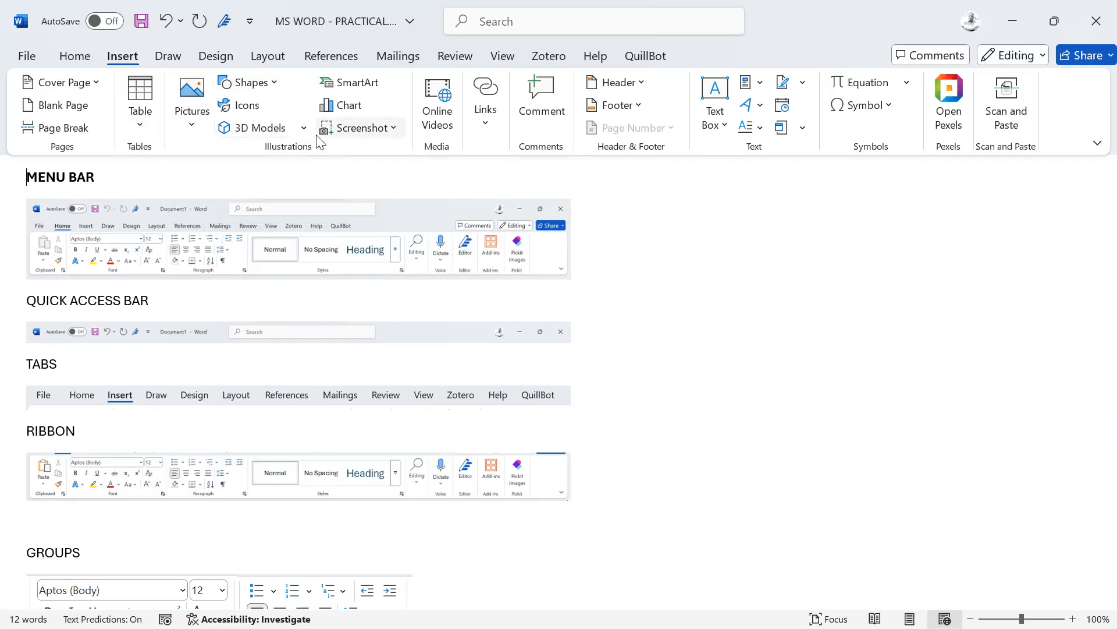
left_click(75, 55)
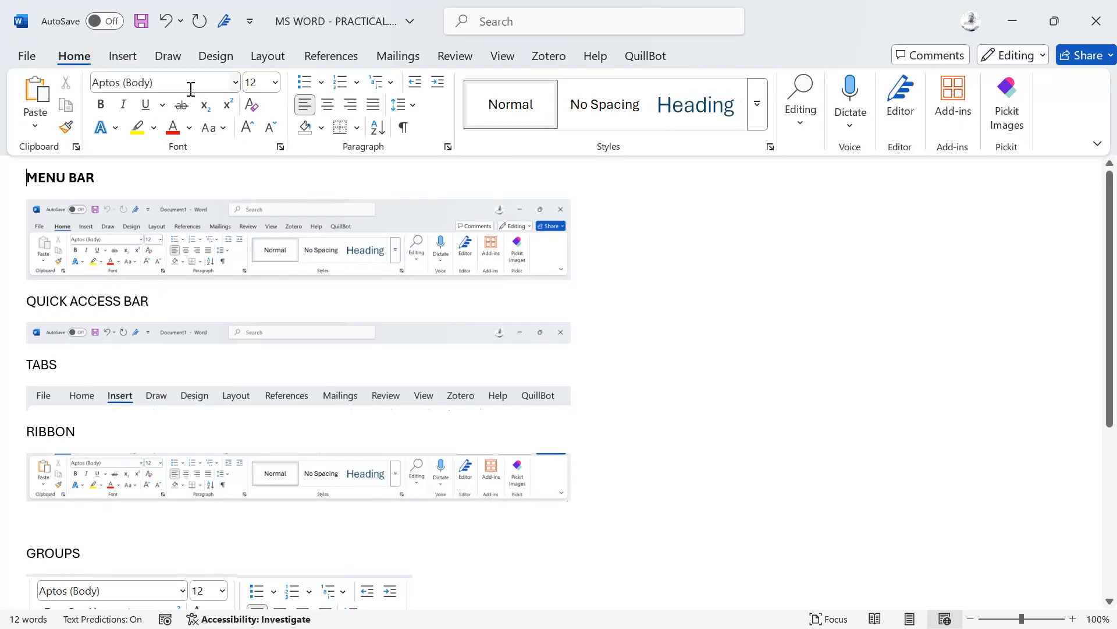
left_click(280, 147)
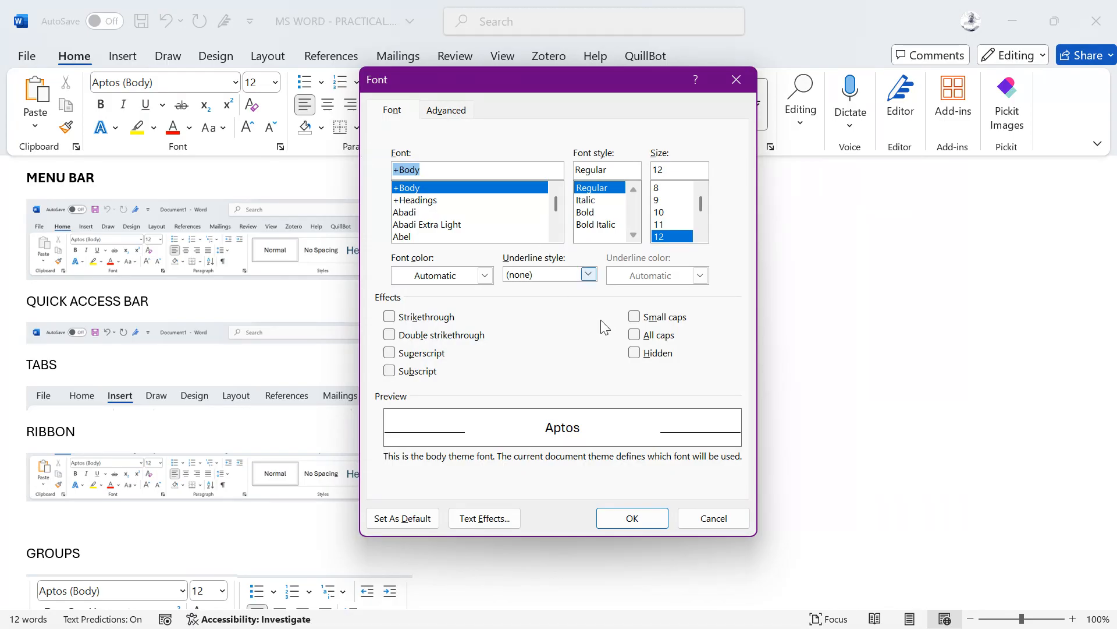
left_click(704, 518)
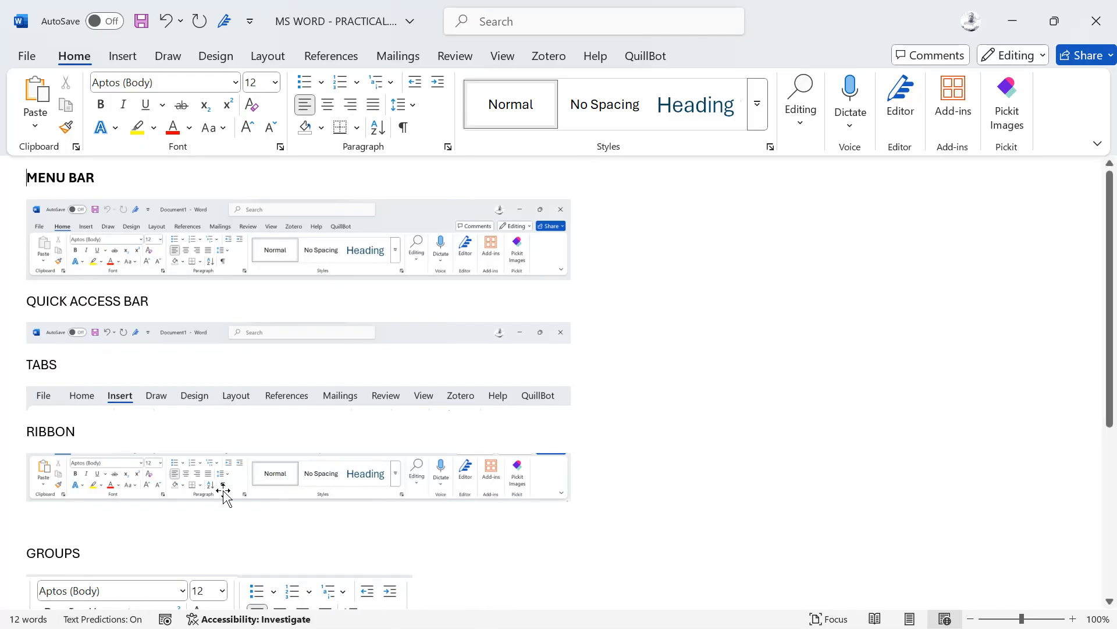
Step: Select the word RIBBON in the notes and go to the File backstage start page
double_click(36, 431)
mouse_move(36, 435)
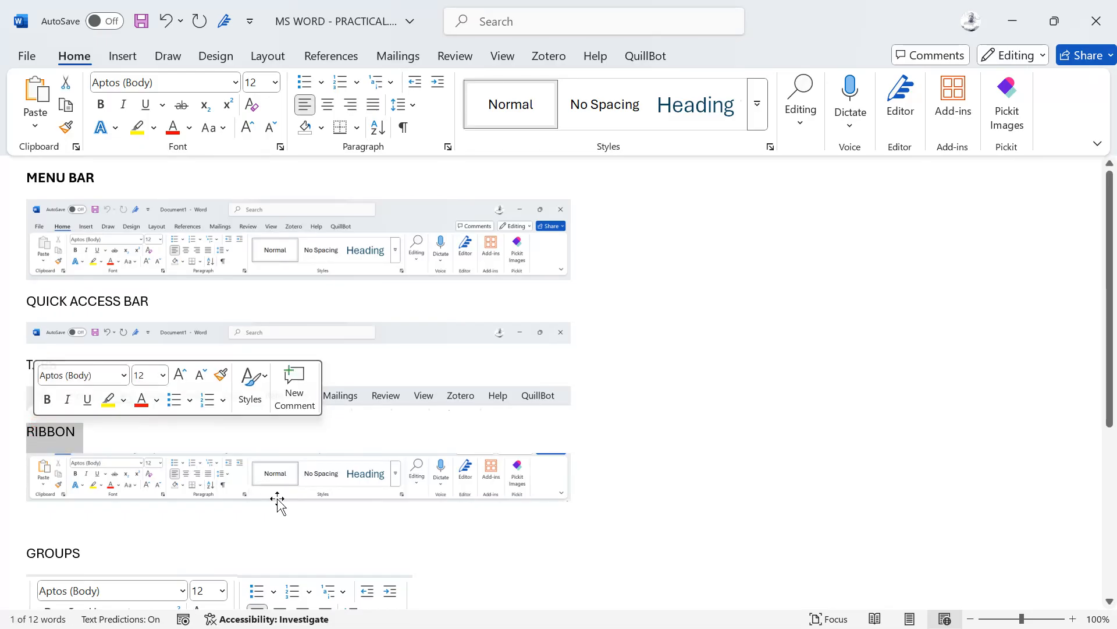
scroll(369, 487, "down", 3)
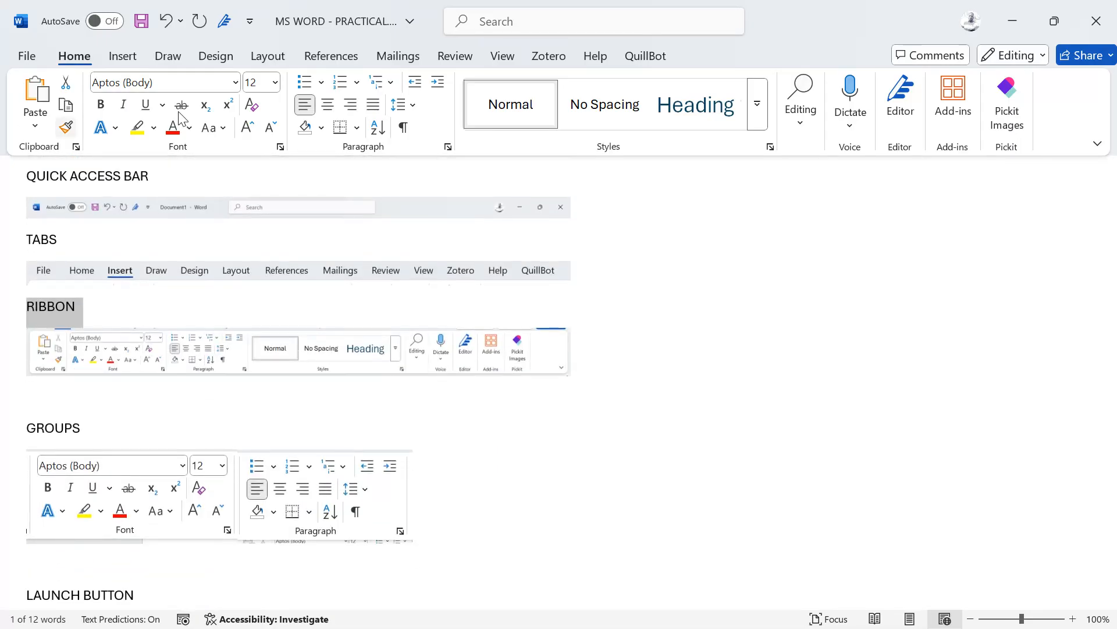
left_click(26, 56)
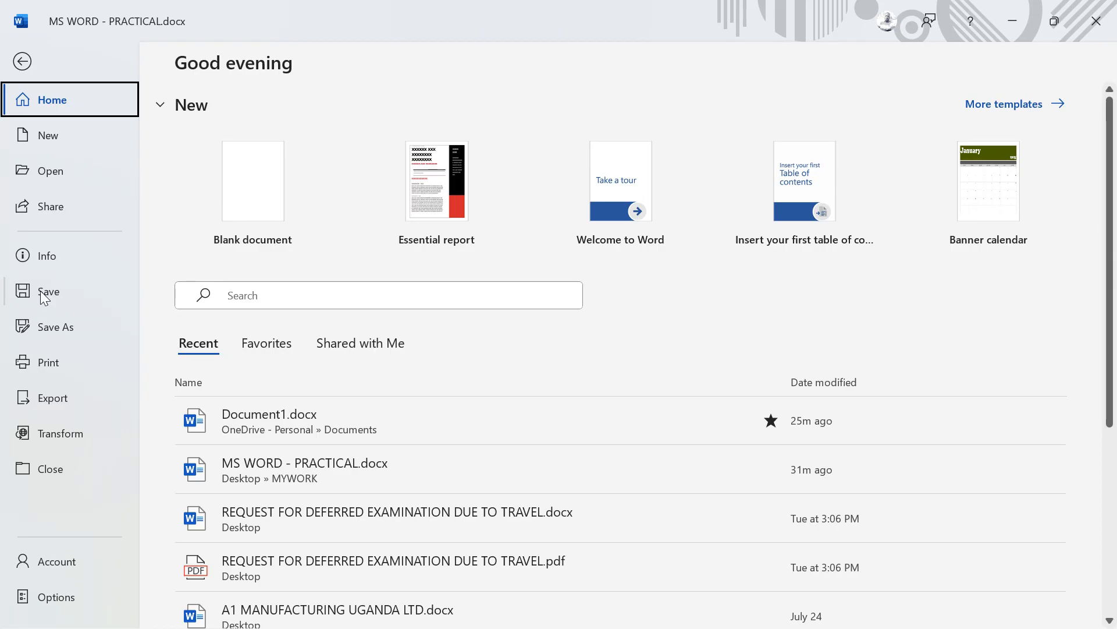
Step: Save the document, then bring up the Save As browse dialog
left_click(37, 282)
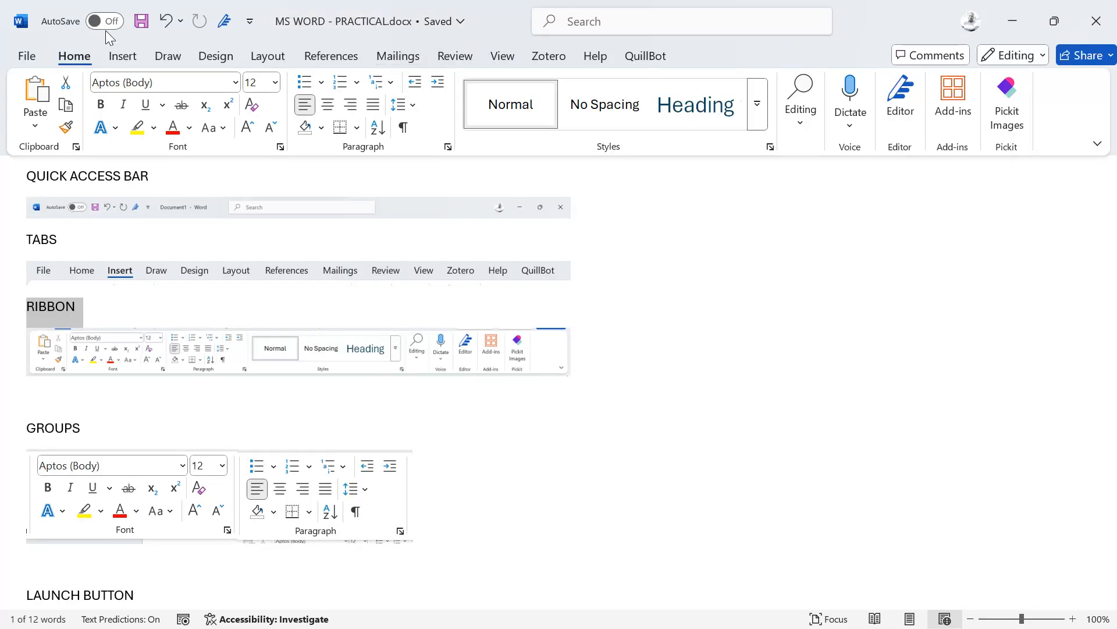
left_click(26, 51)
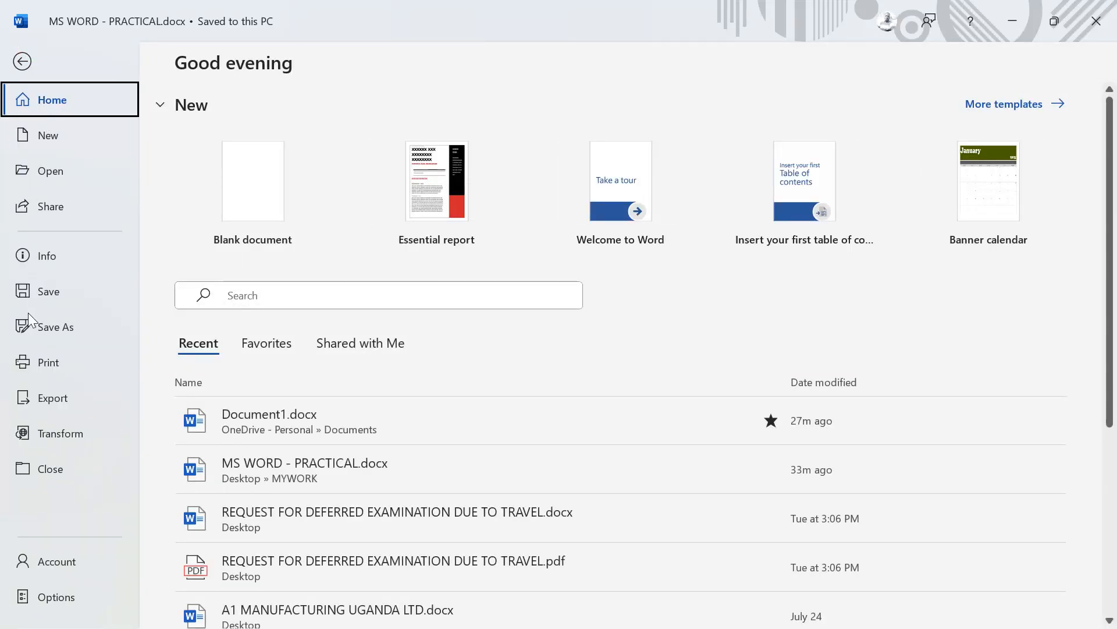
left_click(34, 322)
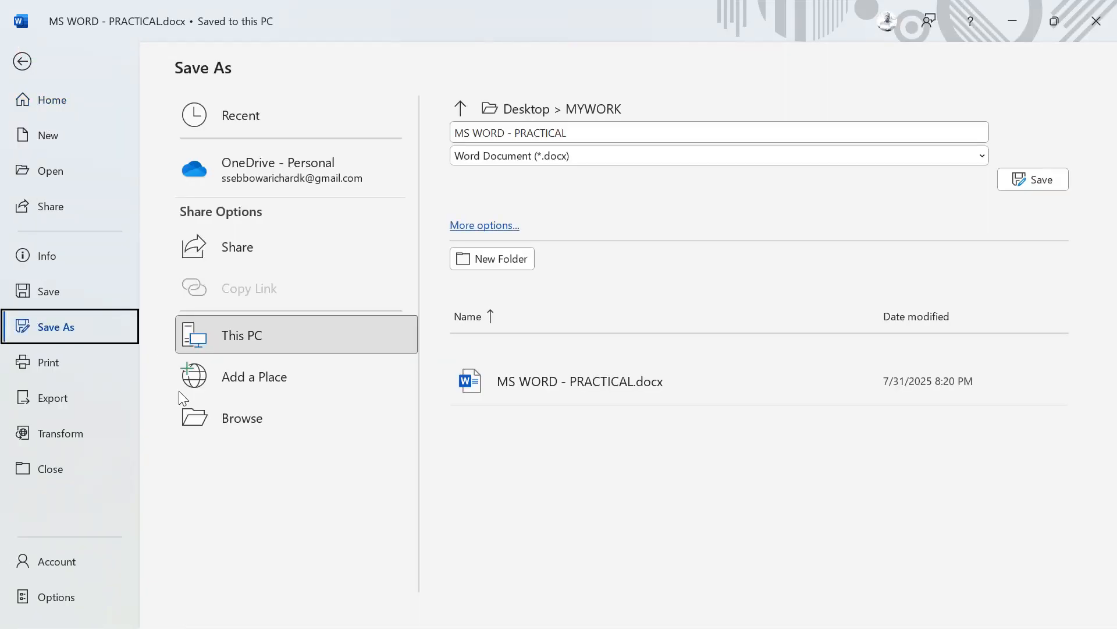
left_click(219, 419)
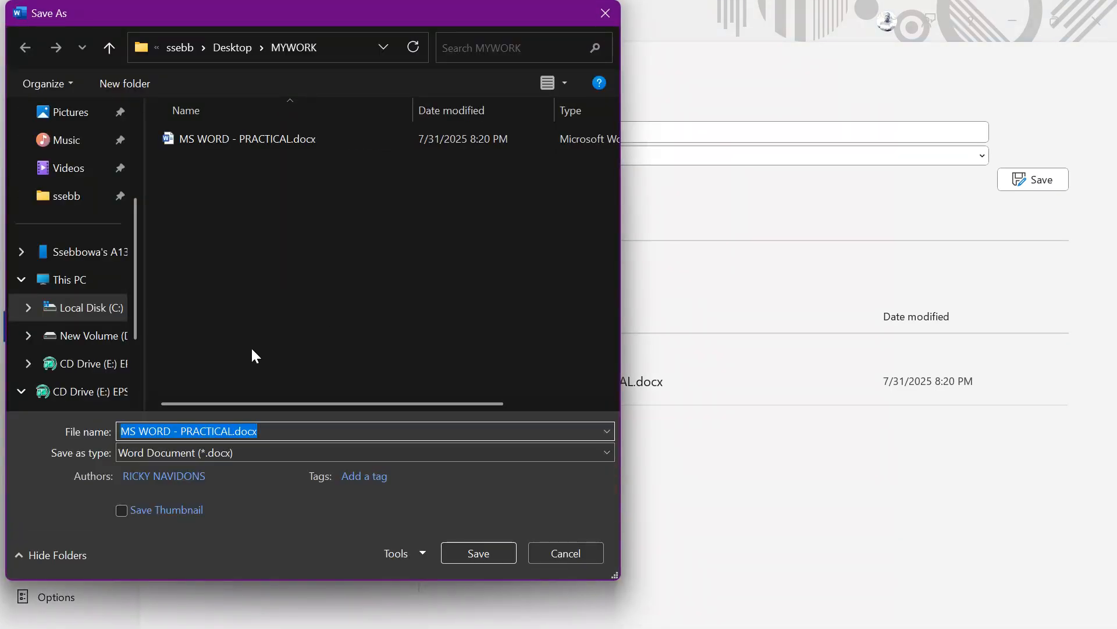
Step: Add -COPY before .docx to save it as MS WORD - PRACTICAL-COPY.docx in MYWORK
key("Right")
key("Left")
key("Left")
key("Left")
key("Left")
key("Left")
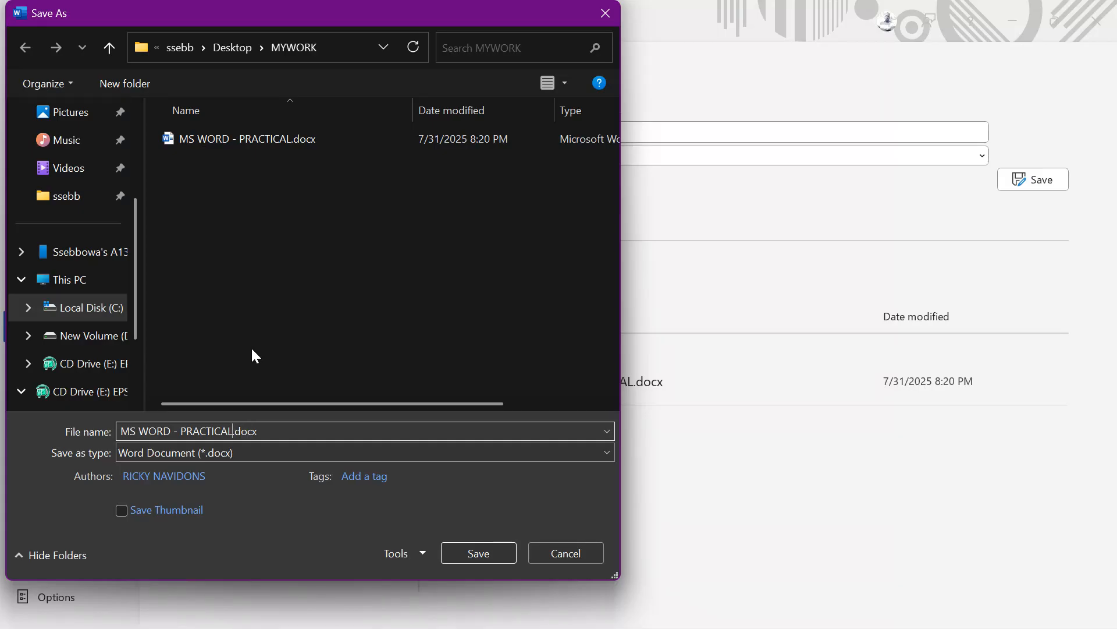
type("-COPY")
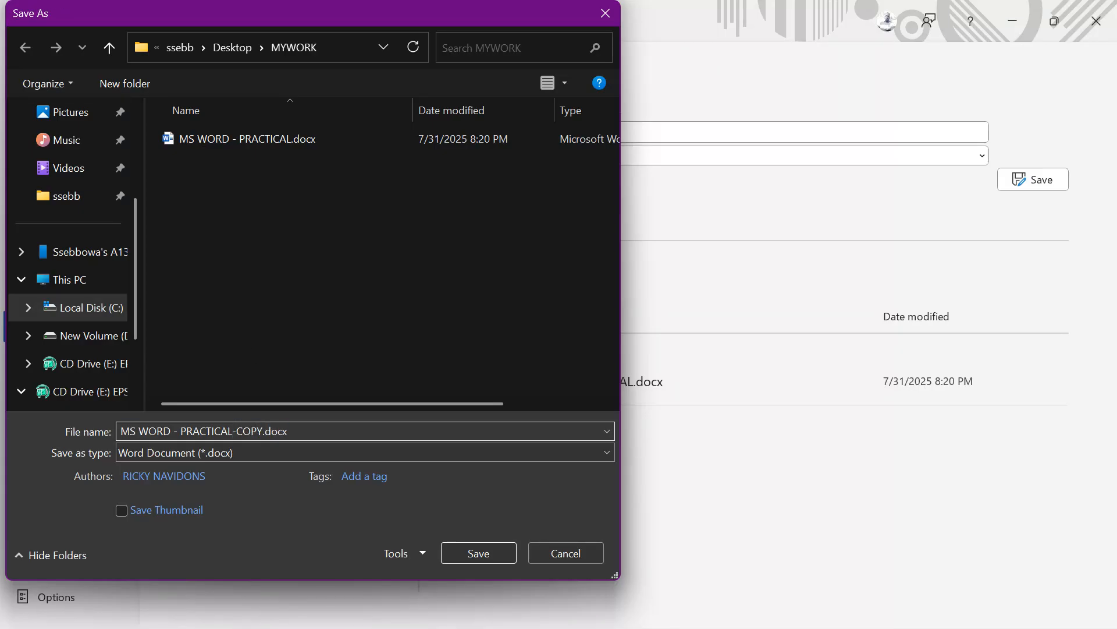
key("Return")
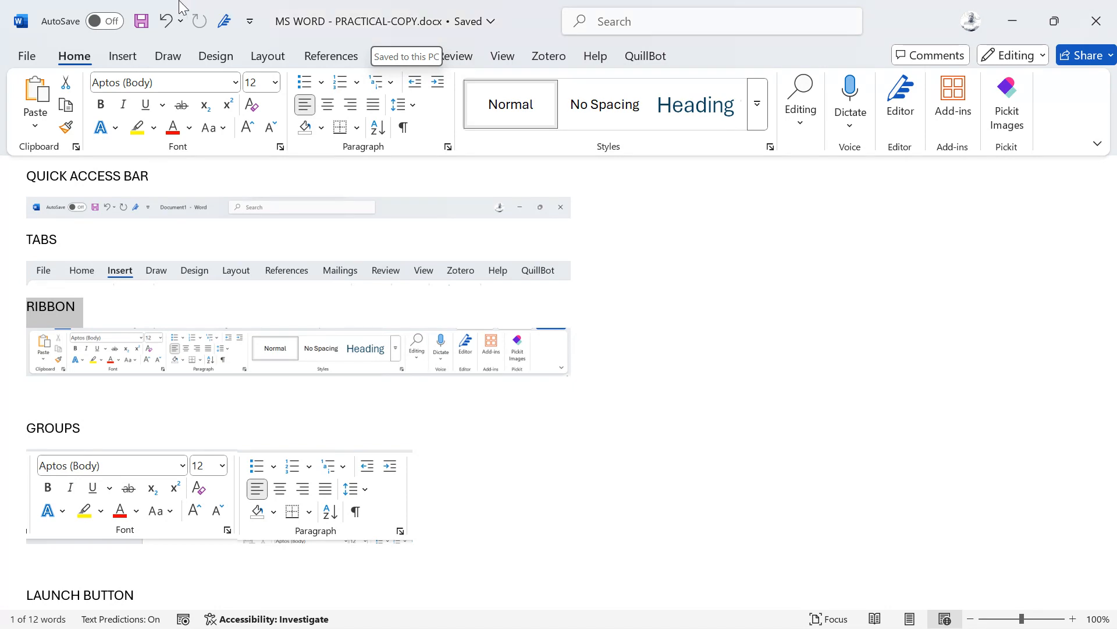
scroll(260, 264, "down", 1)
key("super+Tab")
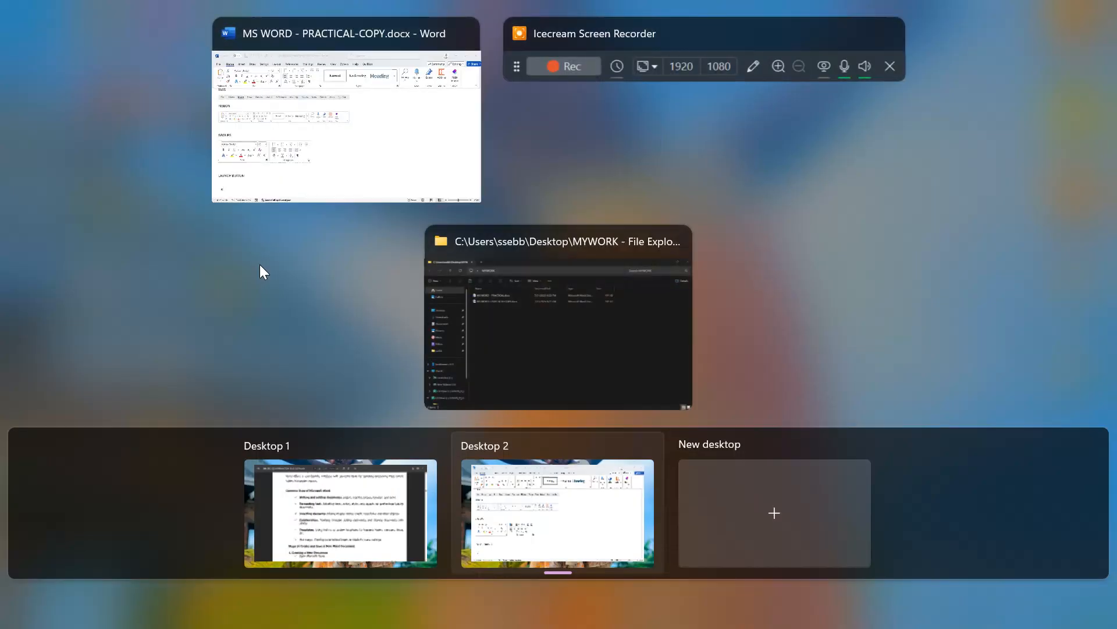
key("super+Tab")
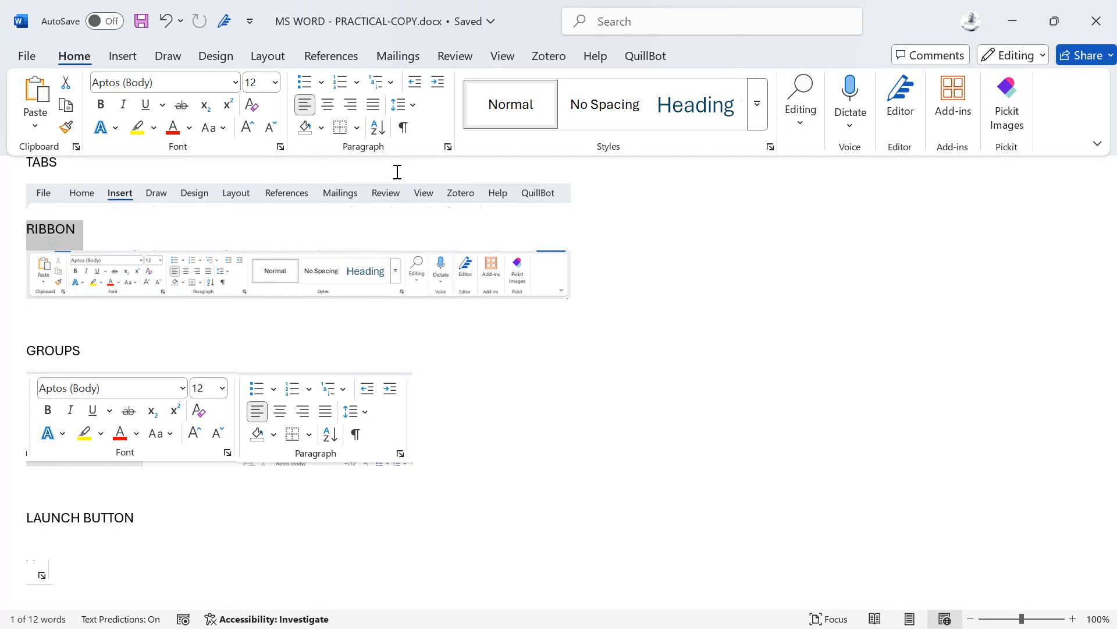
left_click(28, 58)
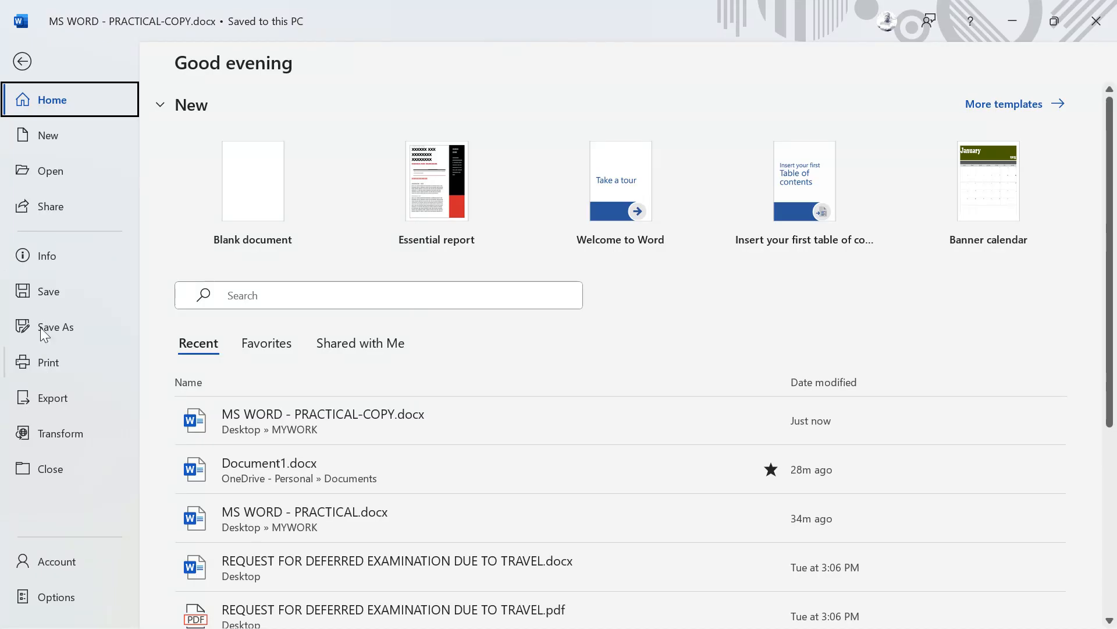
left_click(48, 134)
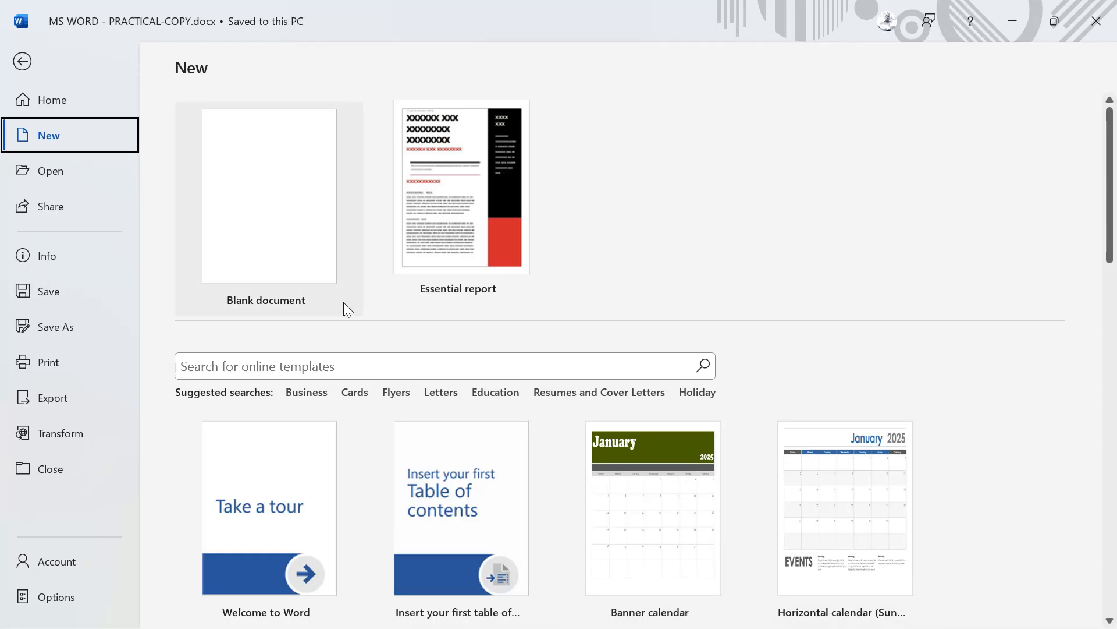
left_click(304, 263)
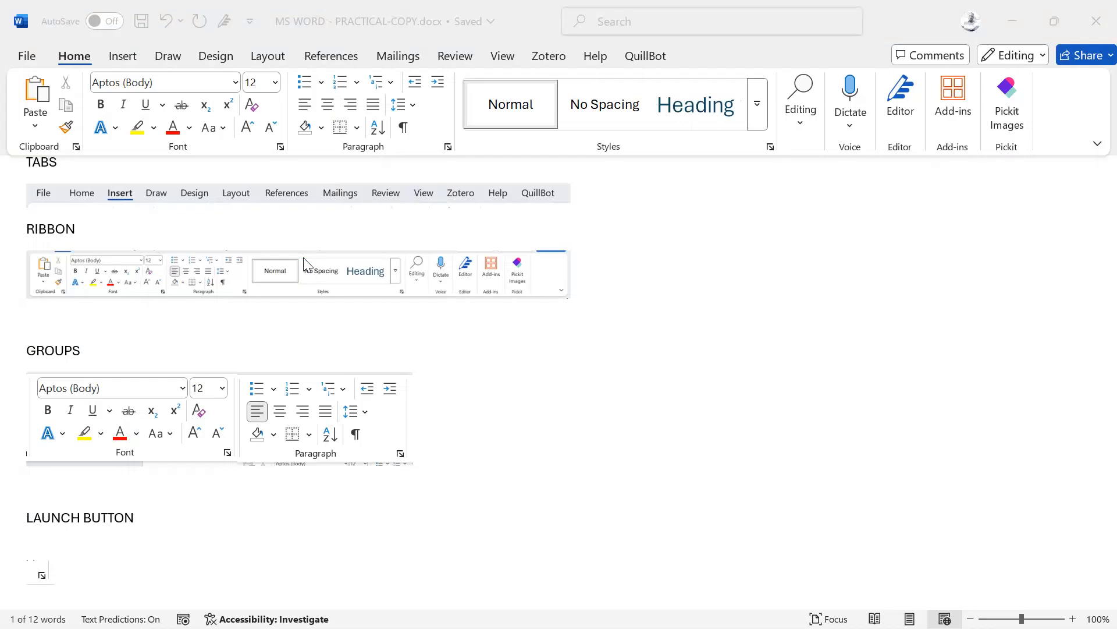
left_click(1094, 14)
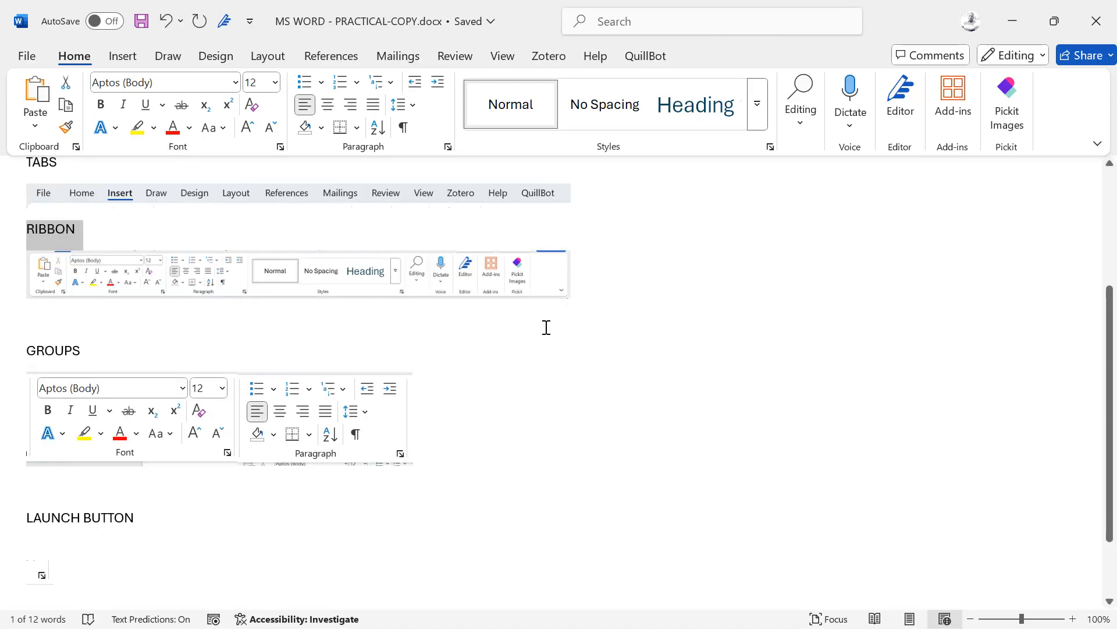
Step: Type the heading CREATING NEW DOCUMENT below the status bar image
scroll(519, 407, "down", 3)
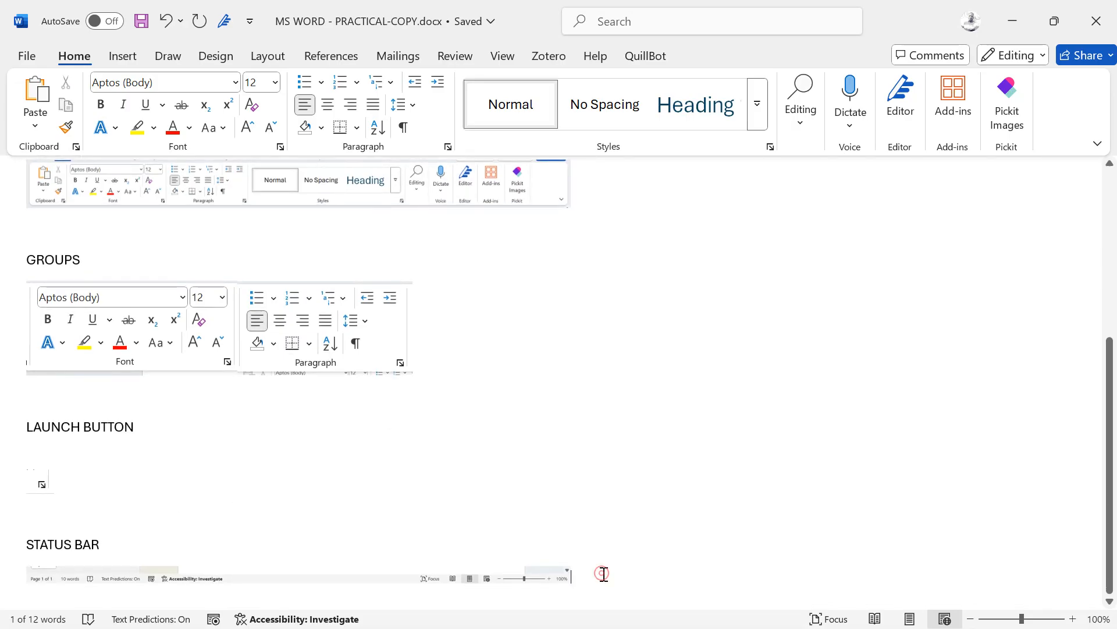
left_click(573, 579)
type("]")
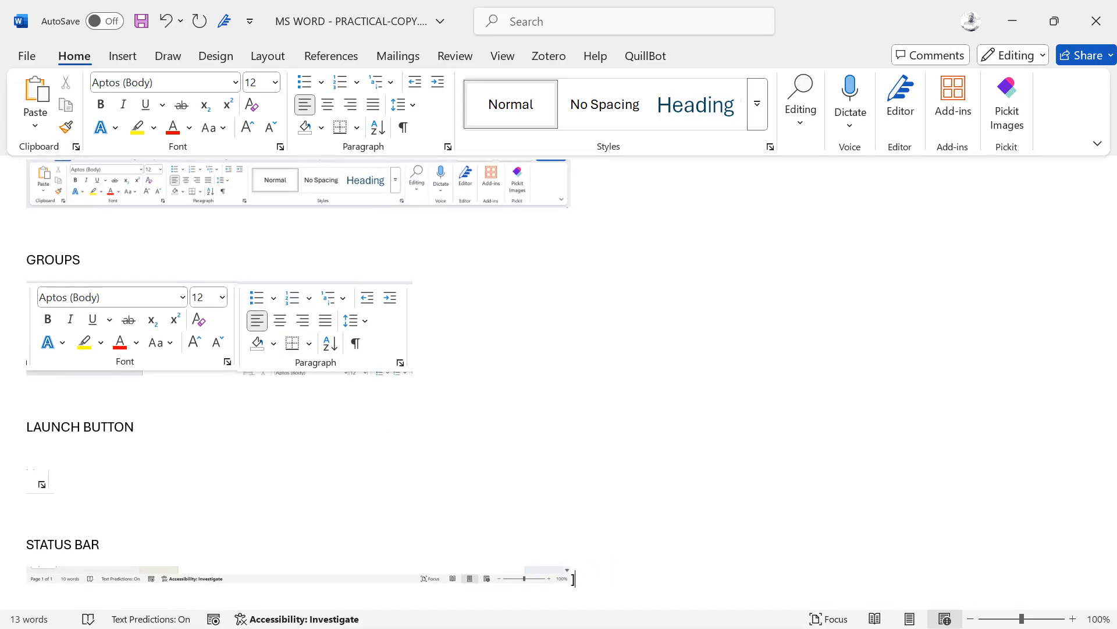
key("Return")
key("Return")
key("Return")
key("Return")
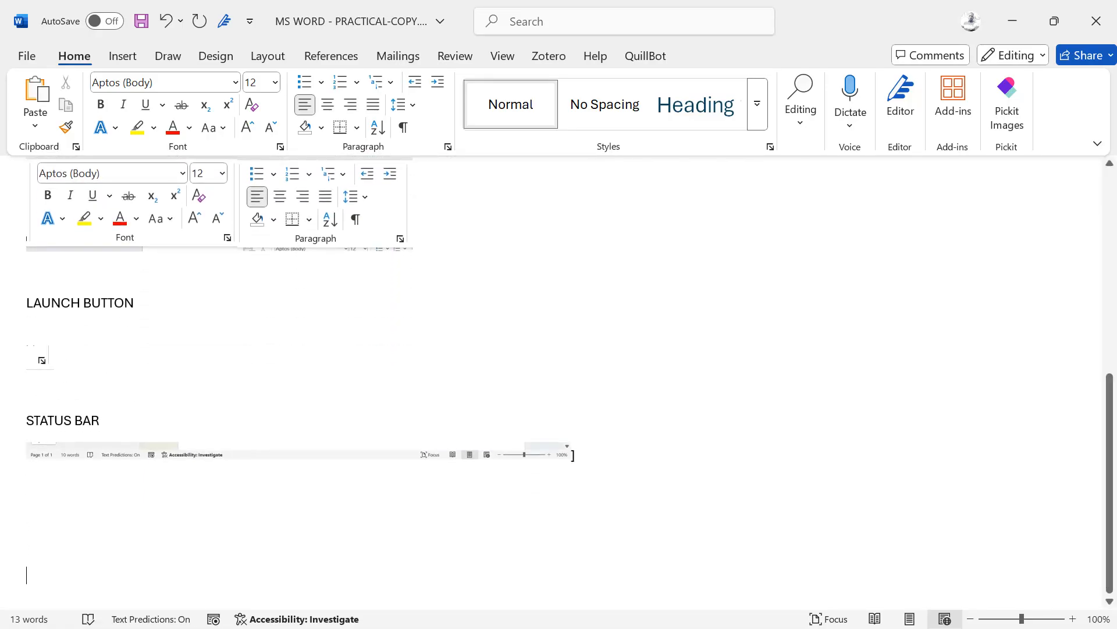
type("CREATEING")
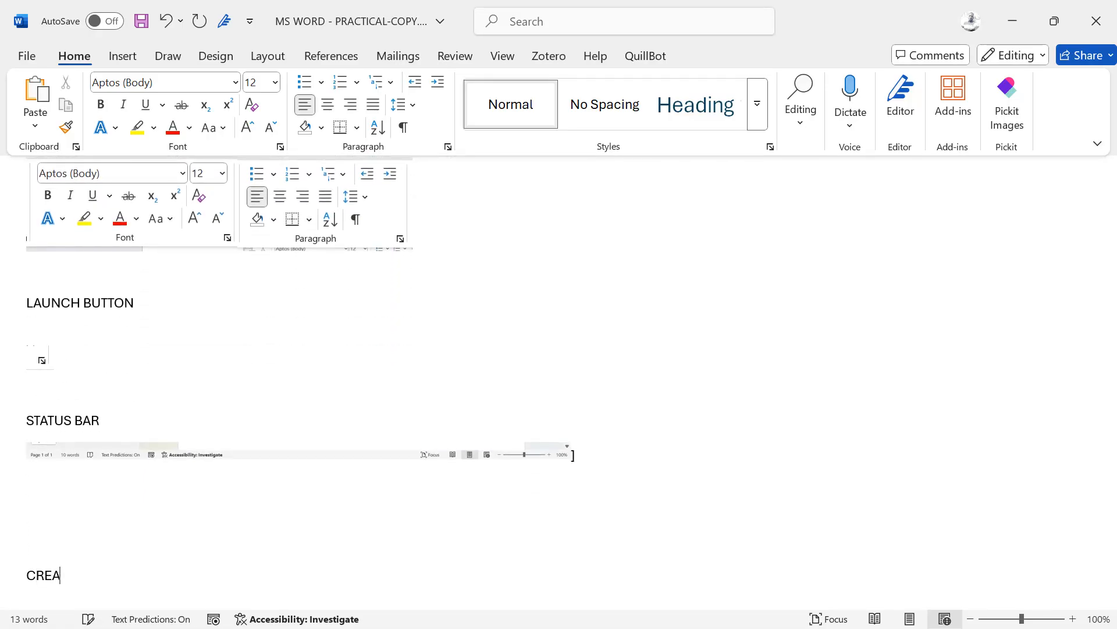
key("BackSpace")
key("BackSpace")
key("BackSpace")
type("ING NEW DOCUMEN")
key("BackSpace")
type("ENT")
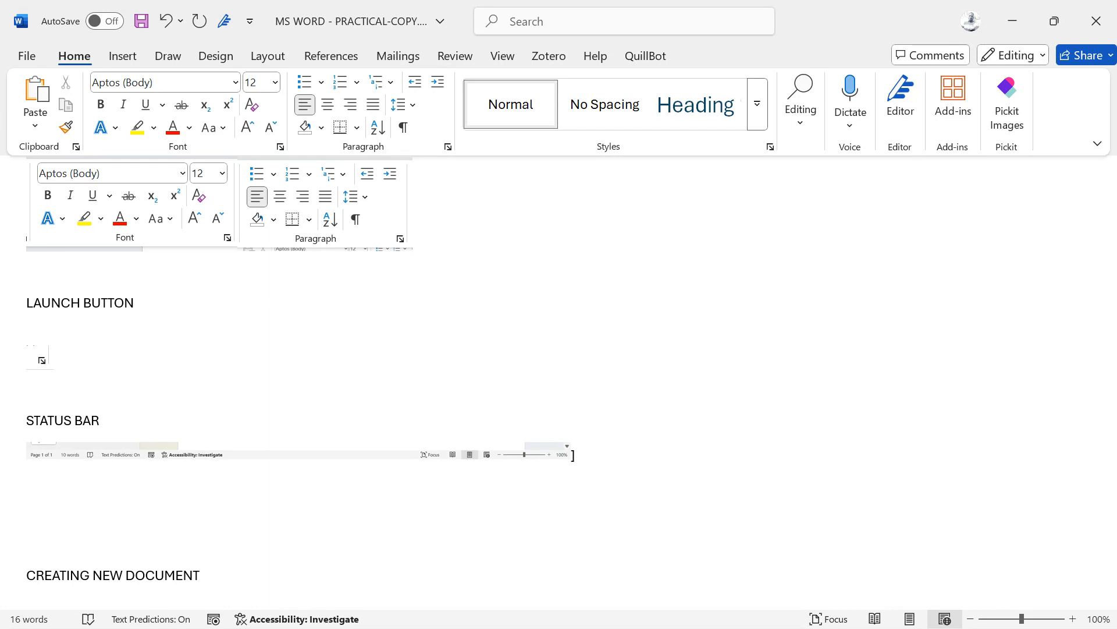
key("Return")
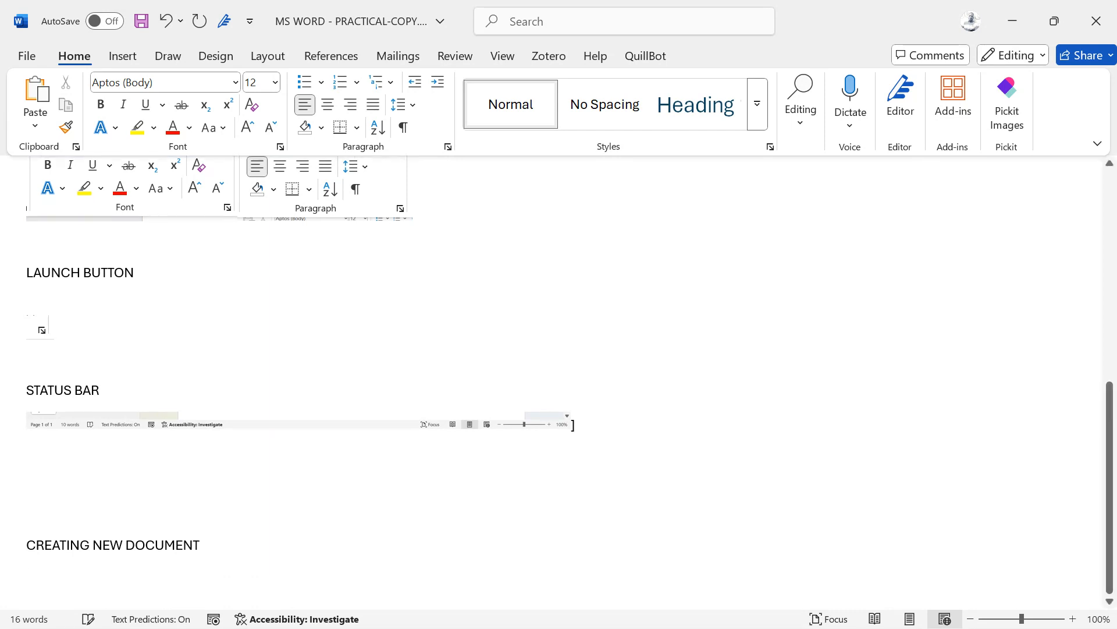
Step: Add the note CTRL + N under the heading and create a new blank document
type("CTL")
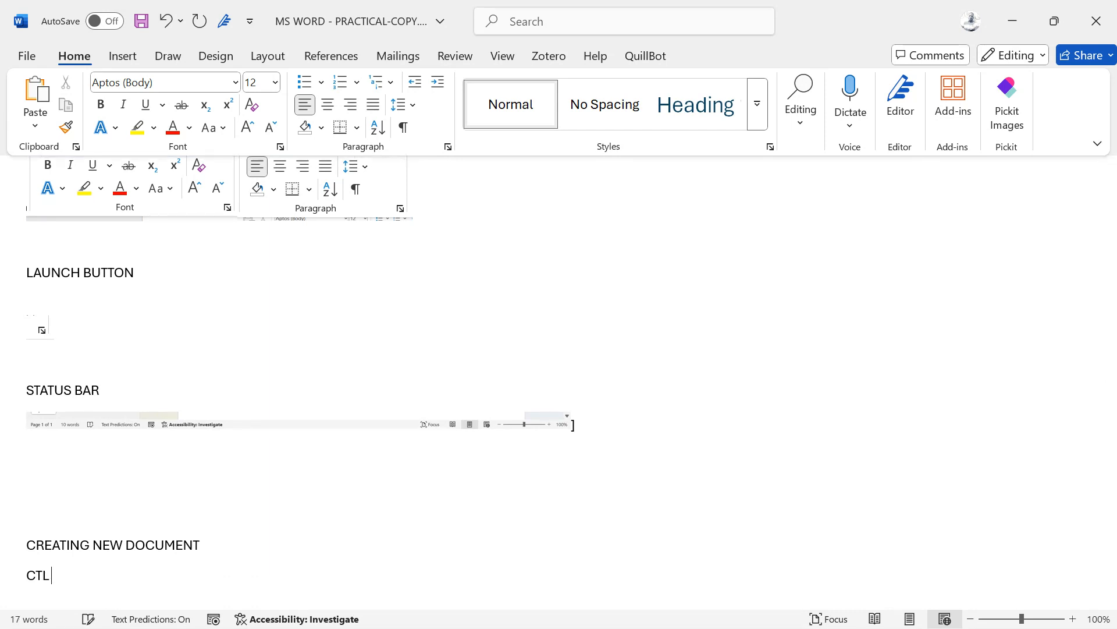
type("RLR")
key("BackSpace")
key("BackSpace")
type("RL + N")
key("ctrl+n")
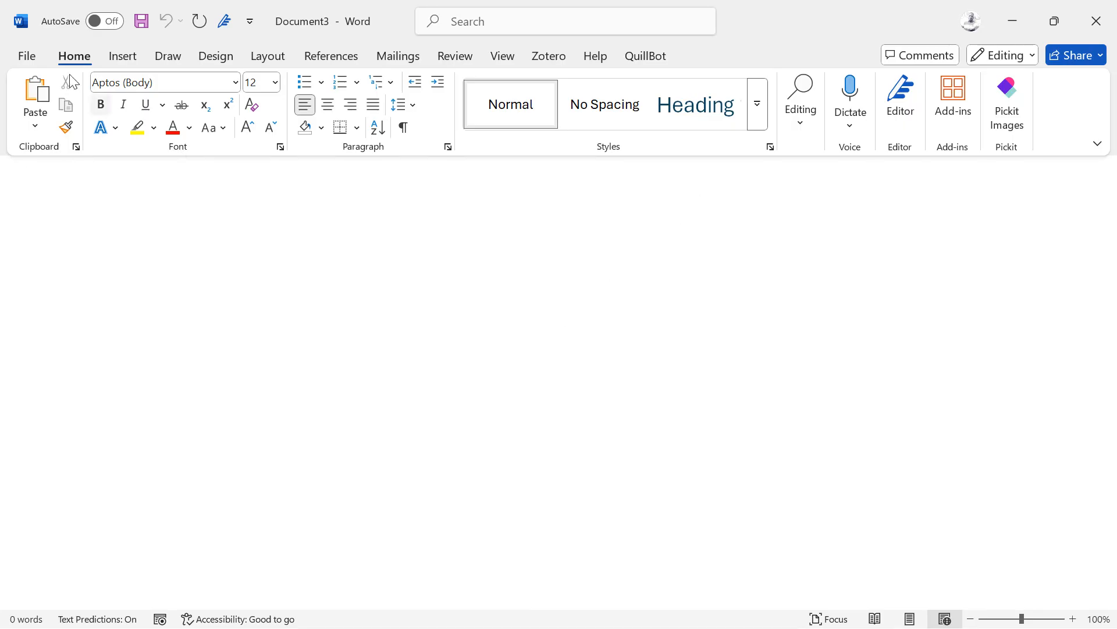
Step: Browse to Desktop\MYWORK and open MS WORD - PRACTICAL.docx
left_click(26, 56)
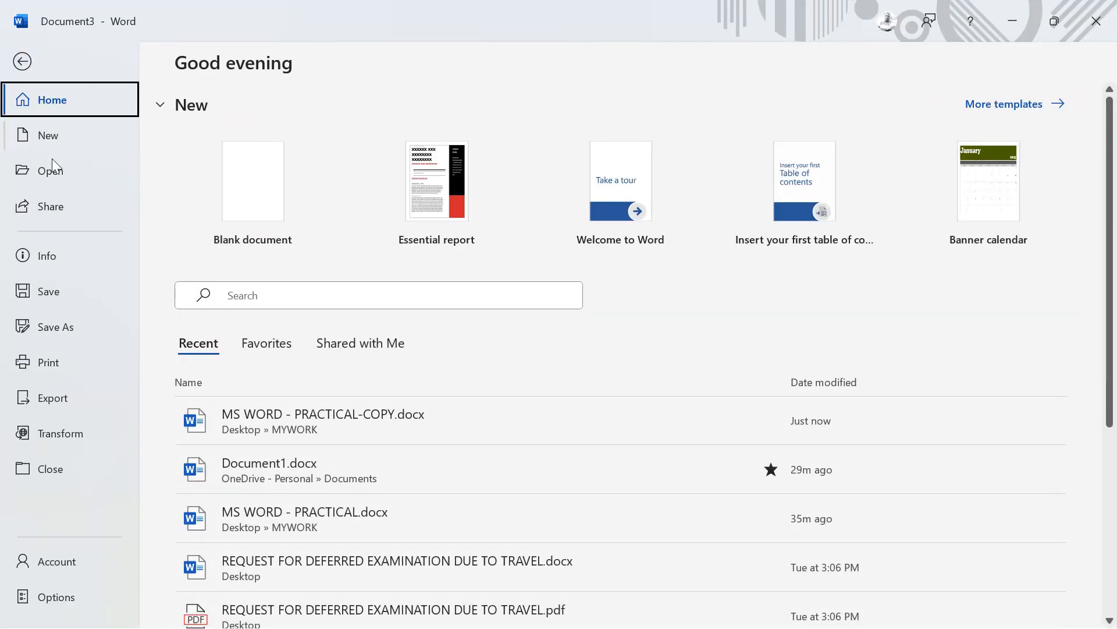
left_click(51, 176)
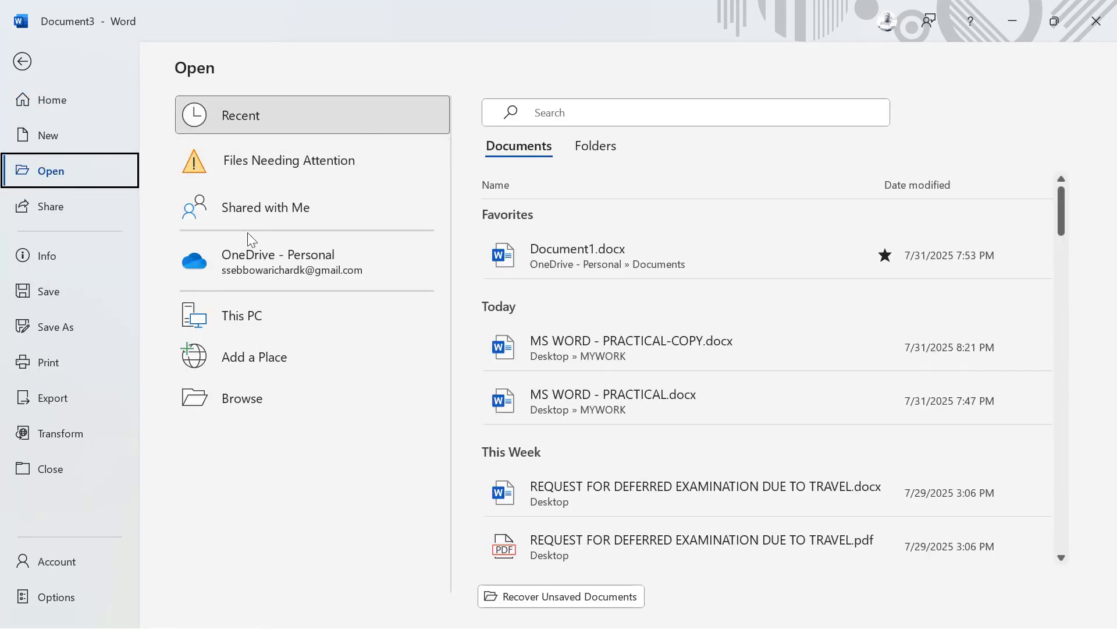
left_click(265, 316)
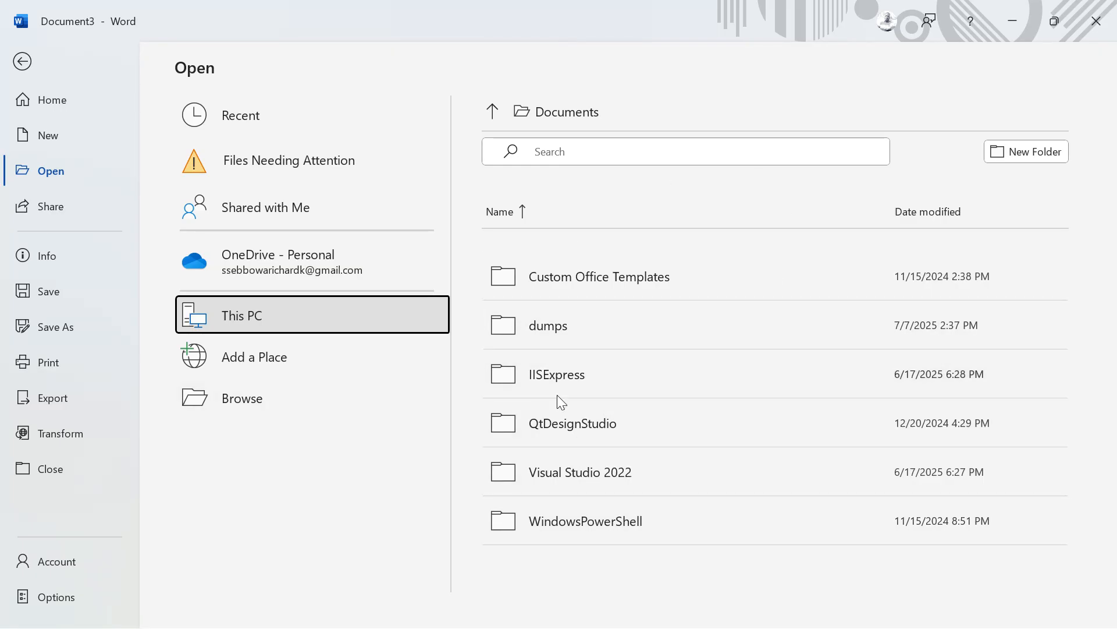
left_click(264, 407)
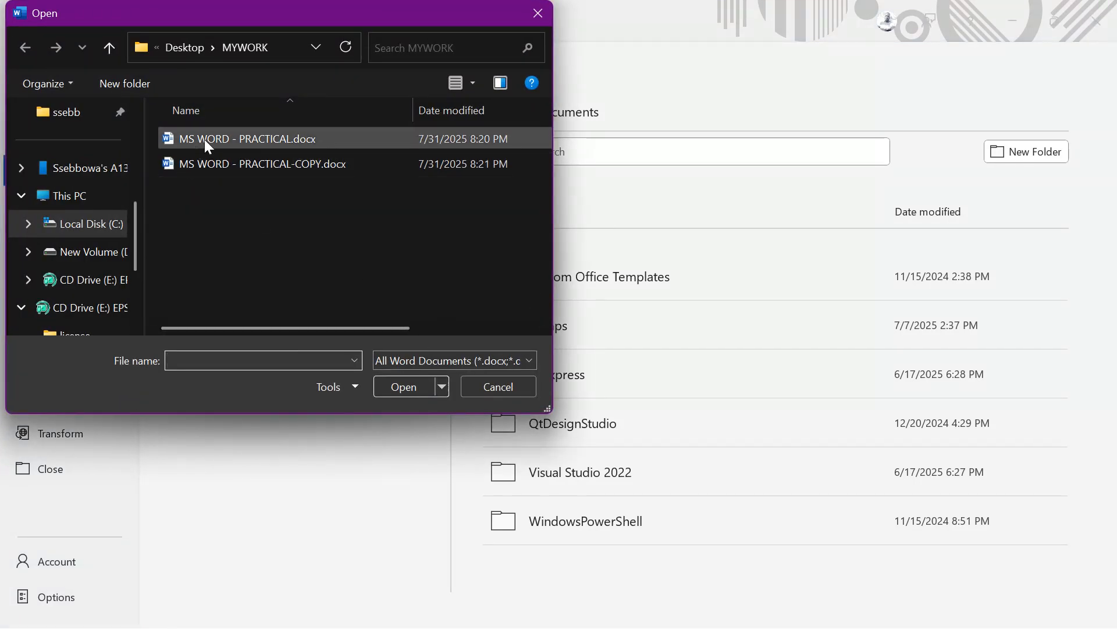
left_click(209, 138)
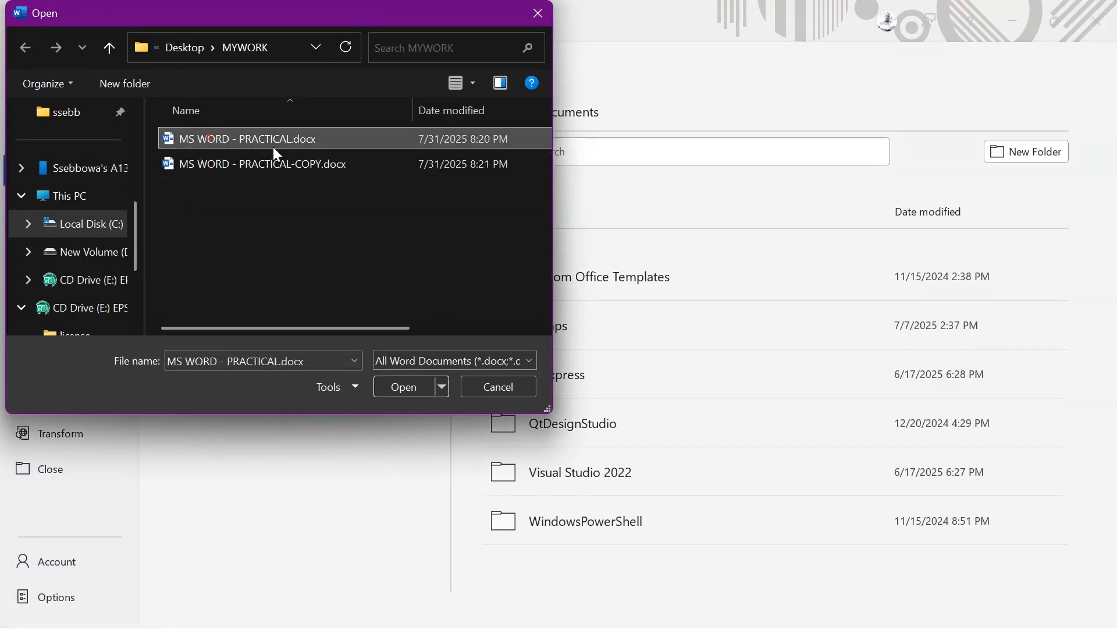
left_click(392, 385)
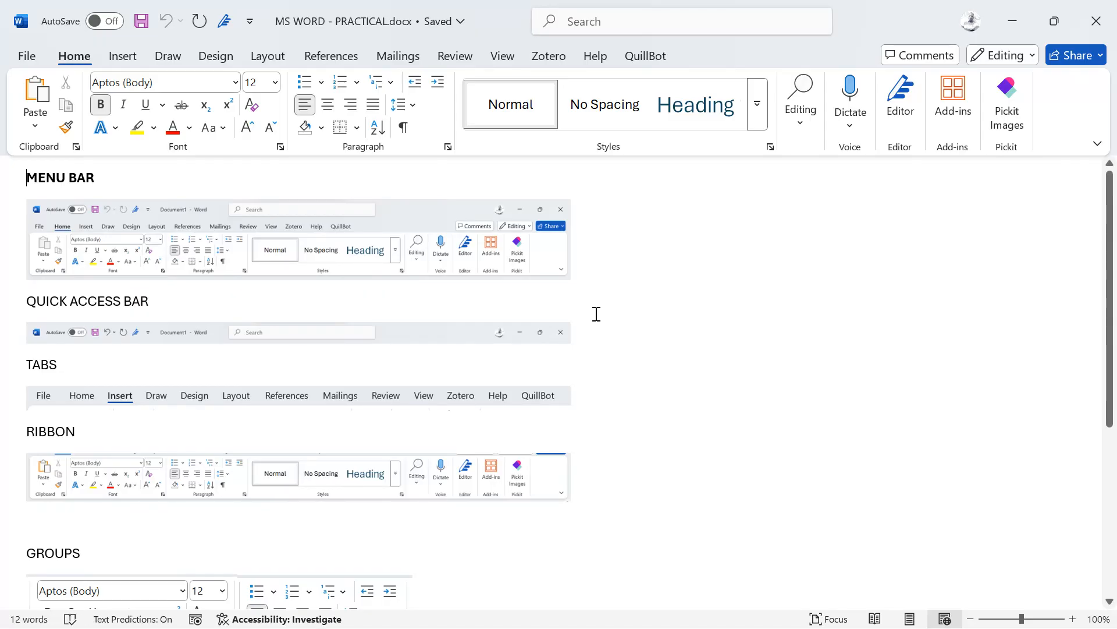
left_click(29, 56)
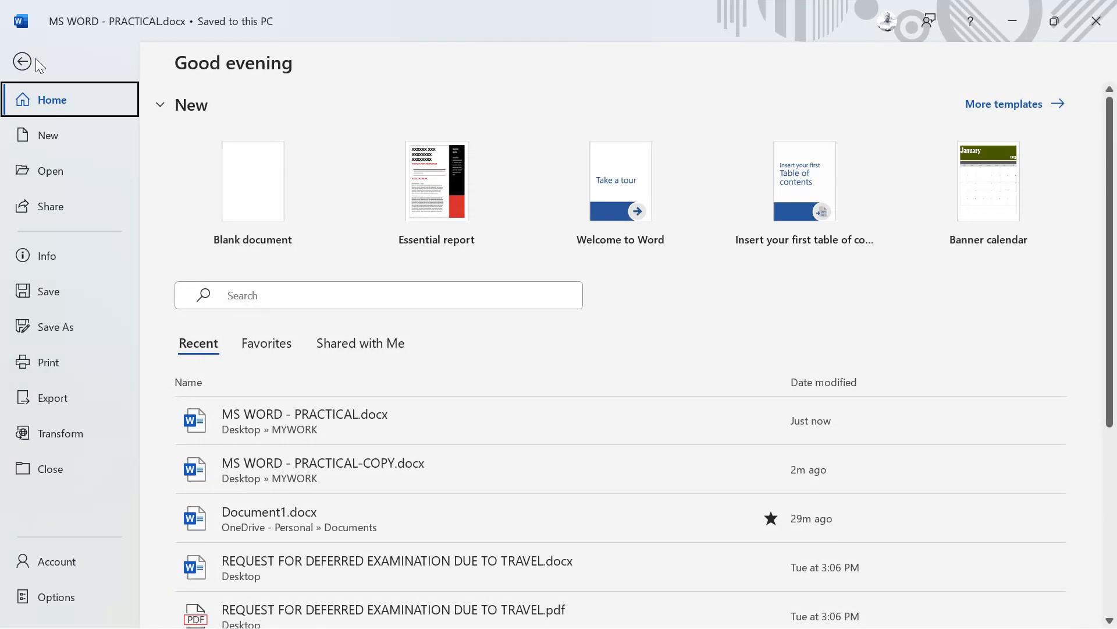
left_click(43, 206)
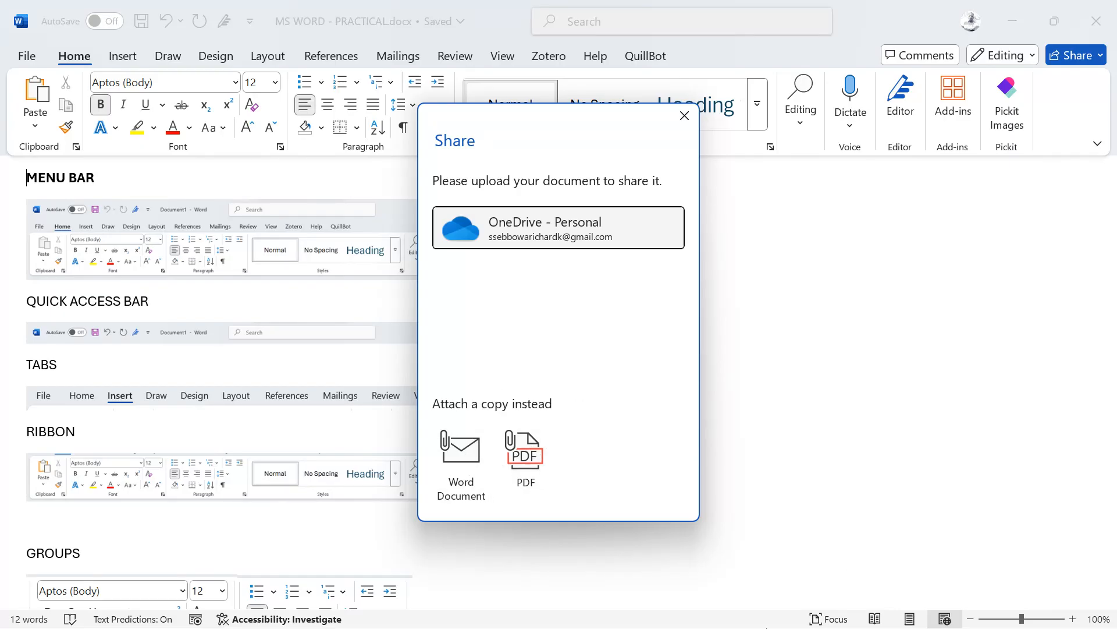
left_click(439, 453)
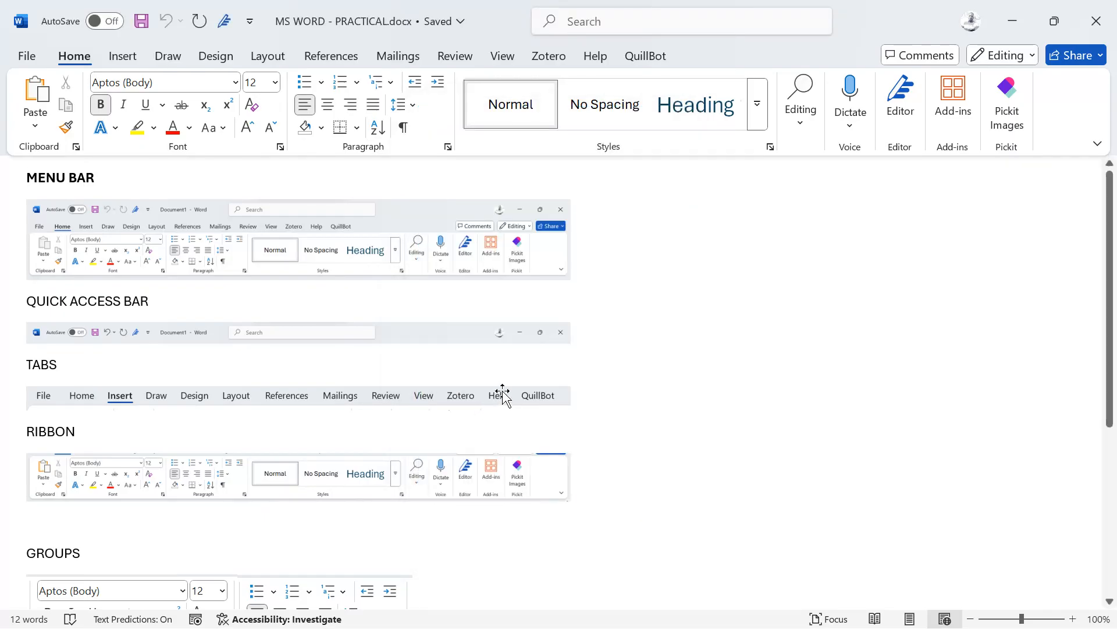
left_click(255, 341)
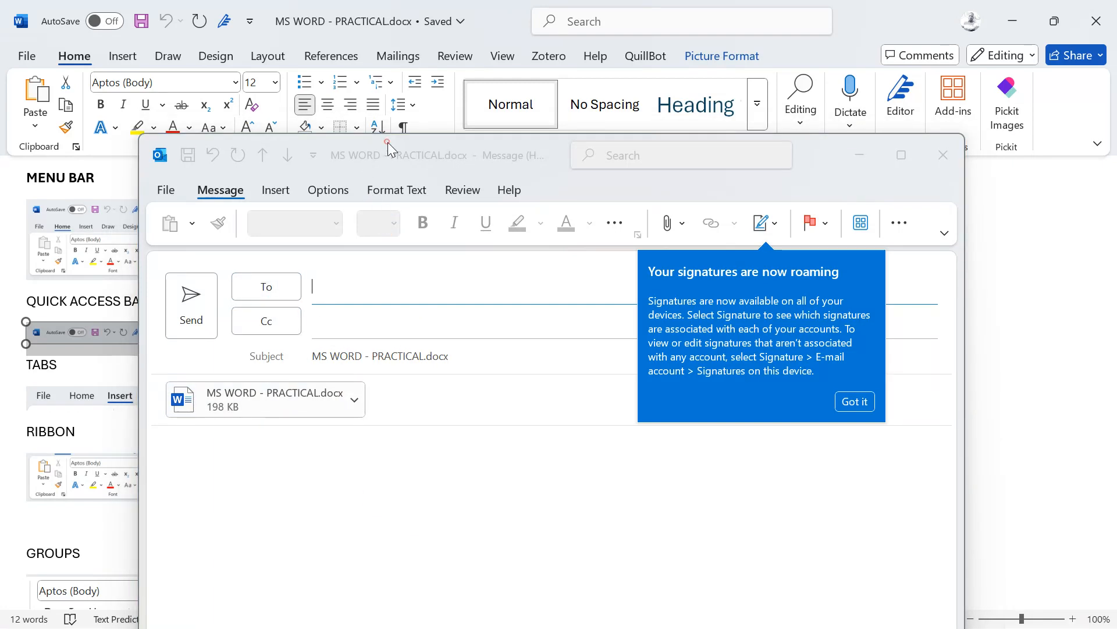
left_click_drag(387, 142, 332, 137)
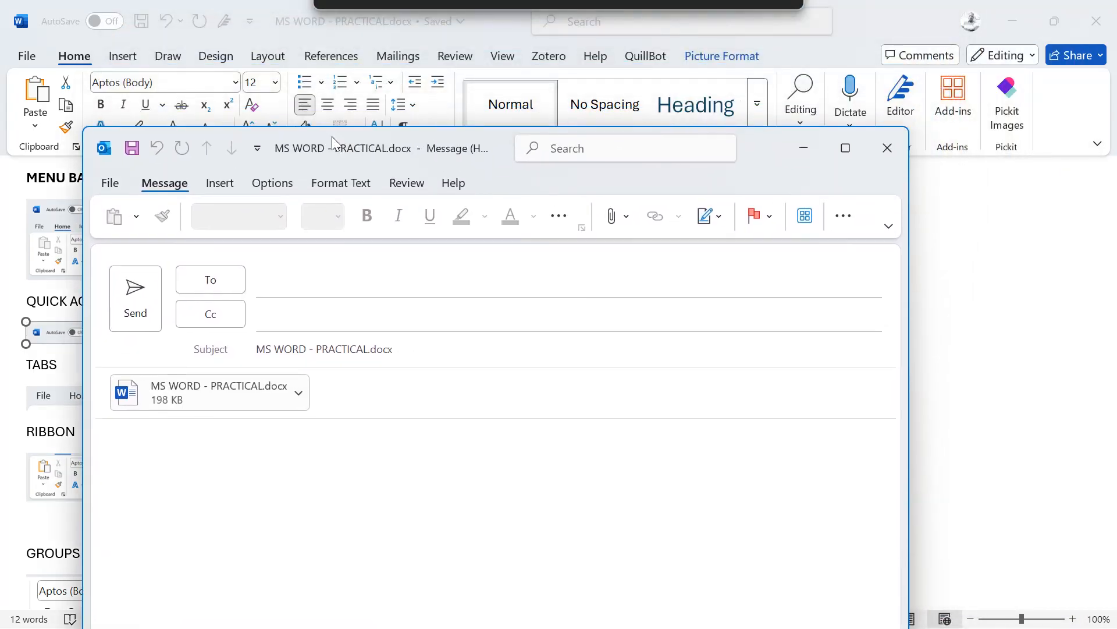
left_click(876, 158)
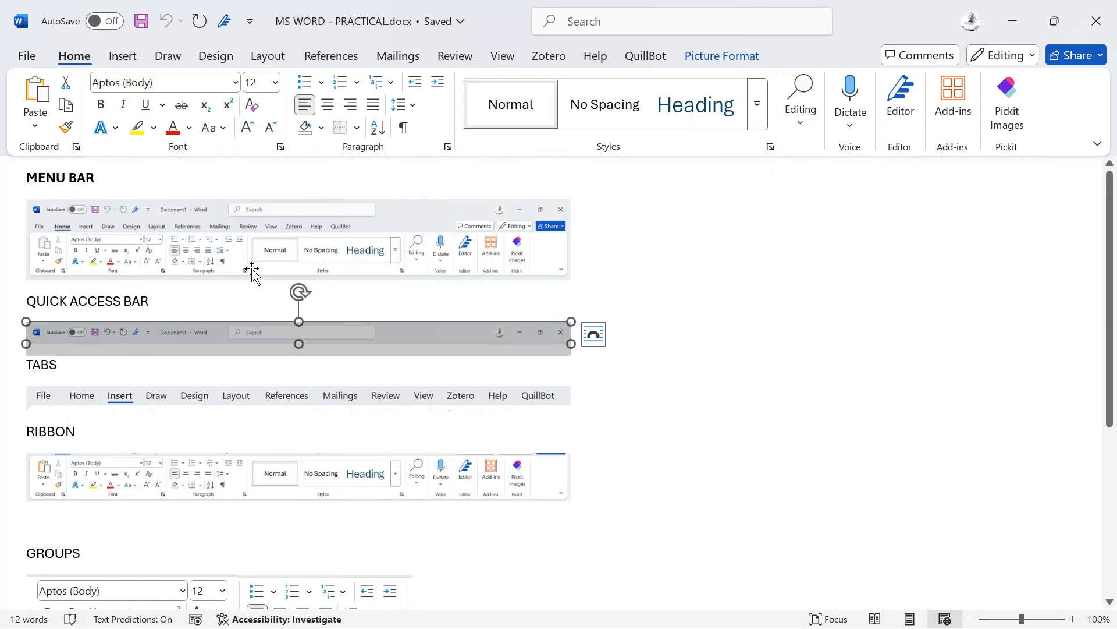
Step: Review the Info properties (190KB, 1 page, 12 words), then save the document
left_click(23, 63)
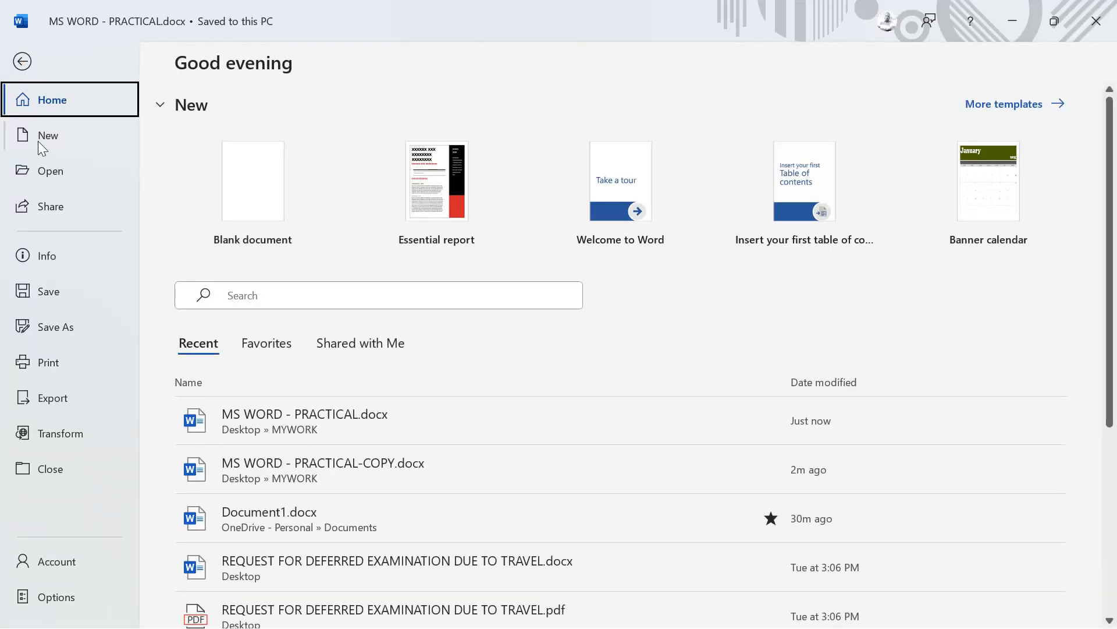
left_click(46, 261)
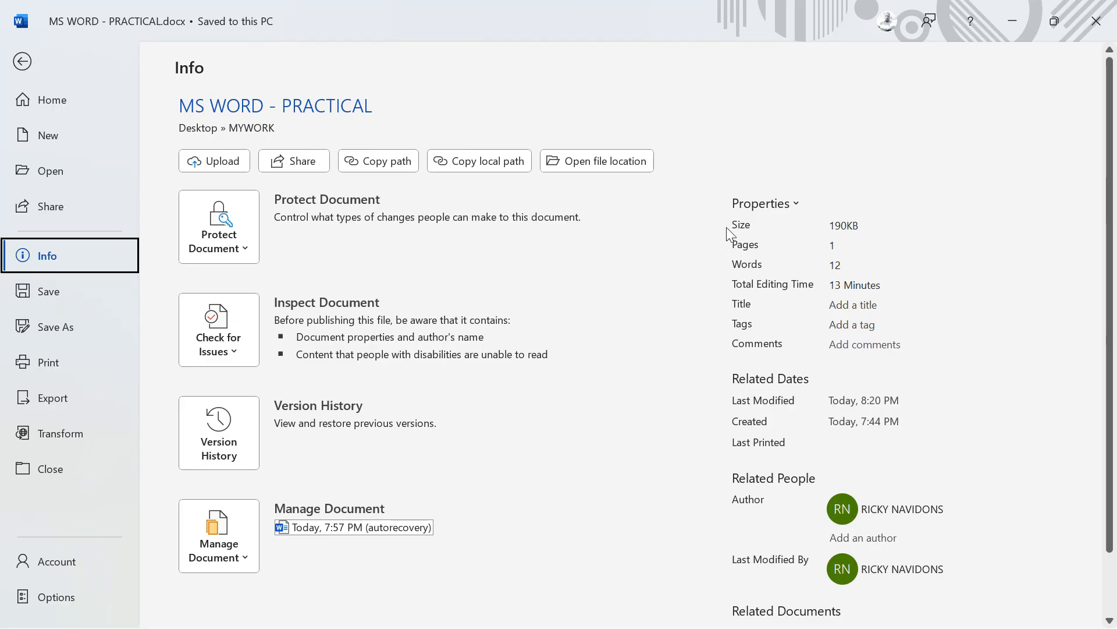
scroll(726, 227, "down", 2)
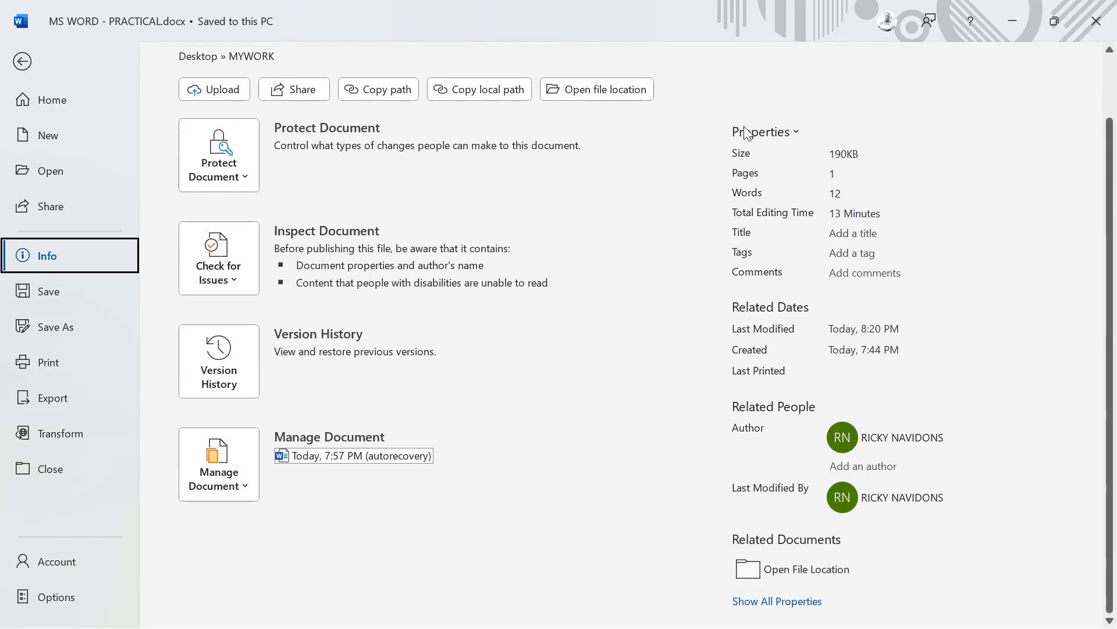
left_click(764, 130)
left_click(894, 118)
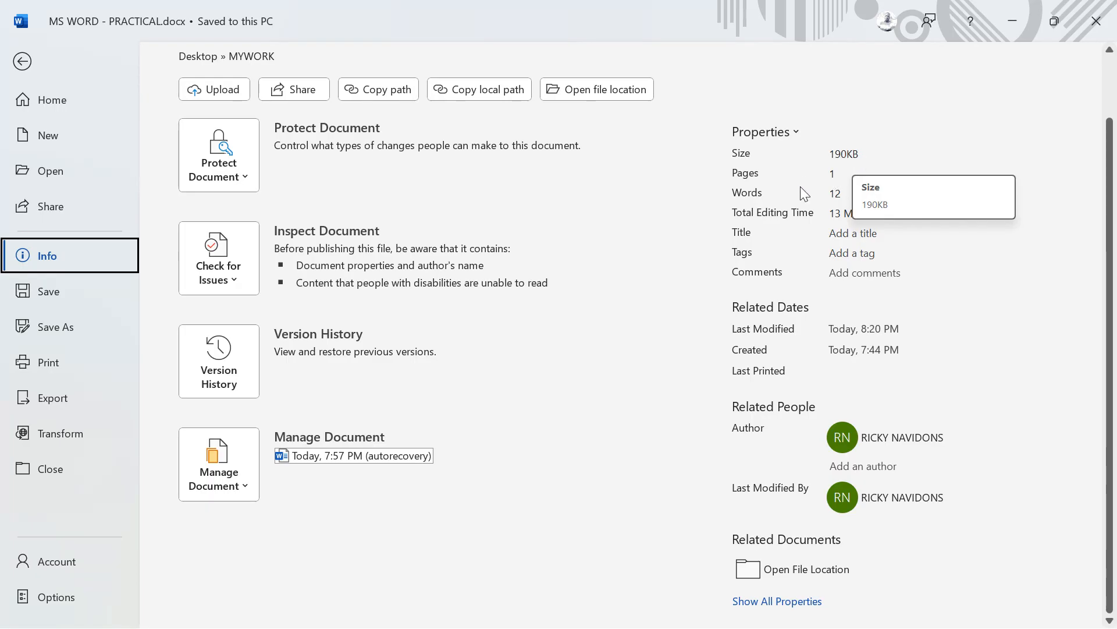
left_click(809, 212)
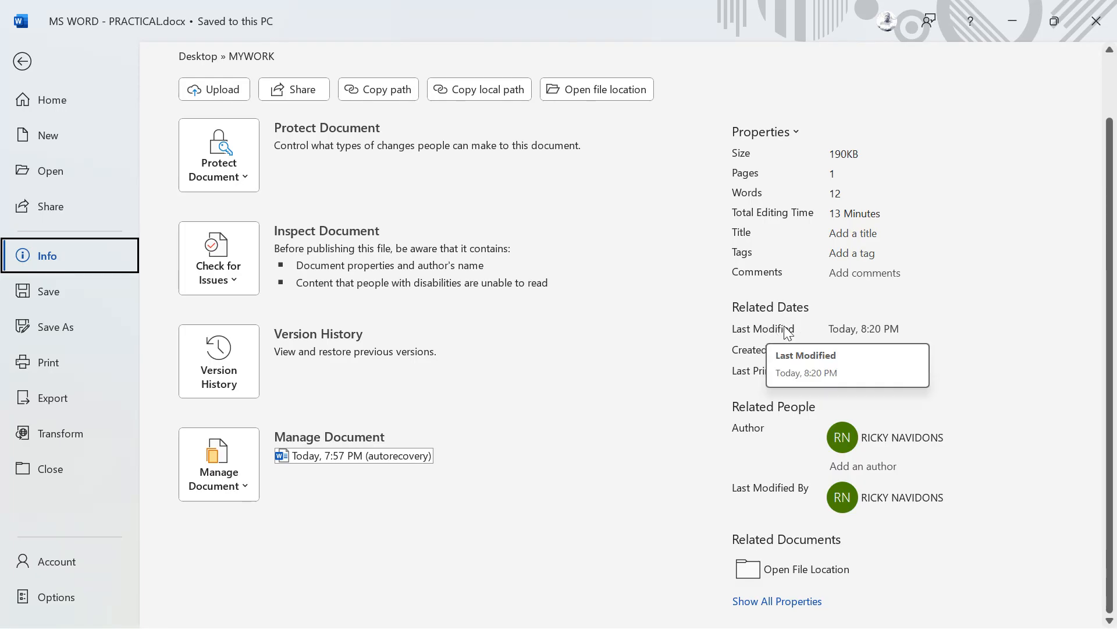
left_click(964, 327)
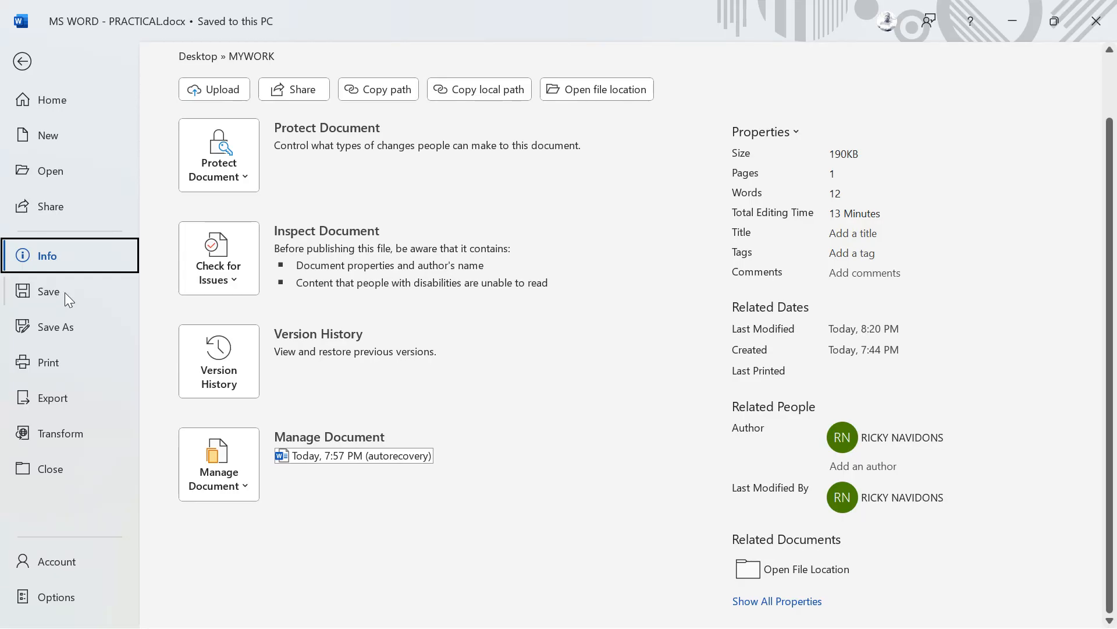
left_click(33, 300)
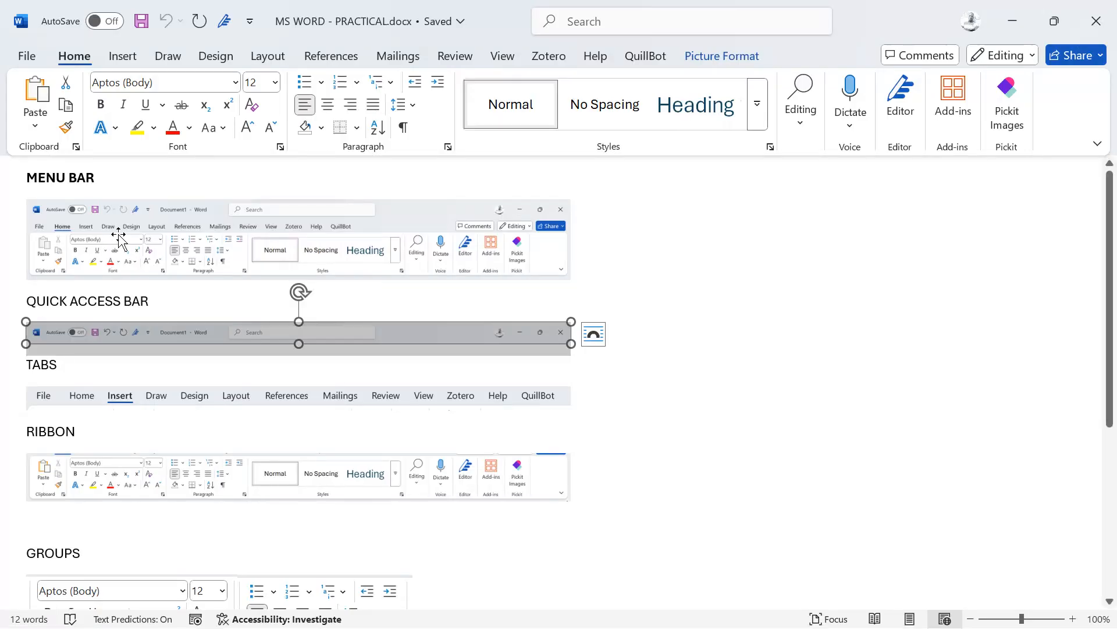
Step: Look over the print preview and print settings for MS WORD - PRACTICAL.docx, then go to Export
left_click(28, 54)
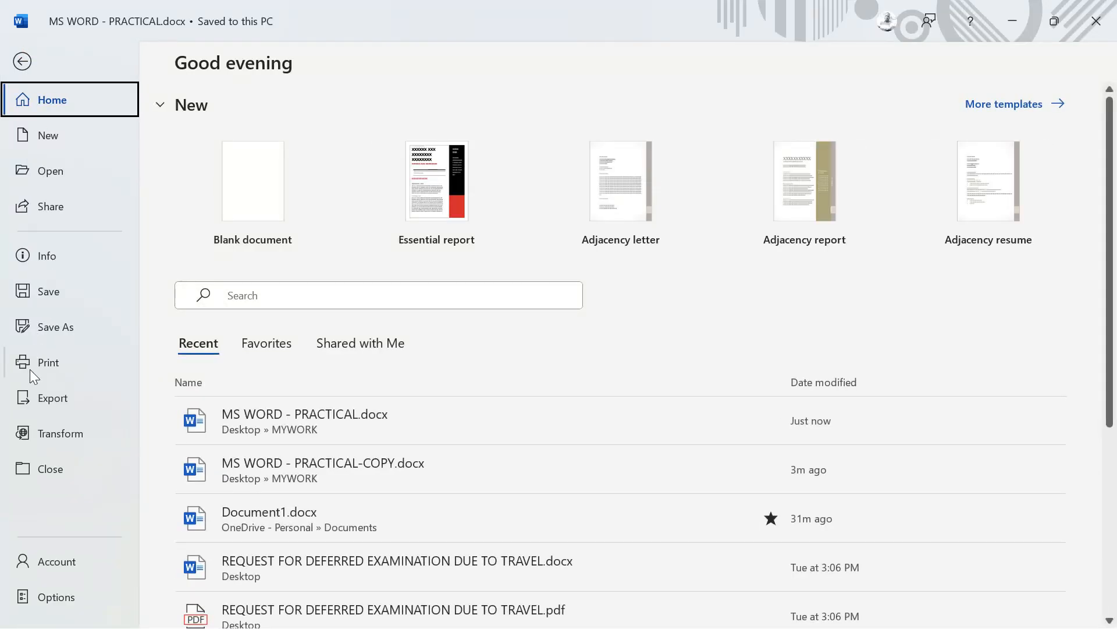
left_click(49, 362)
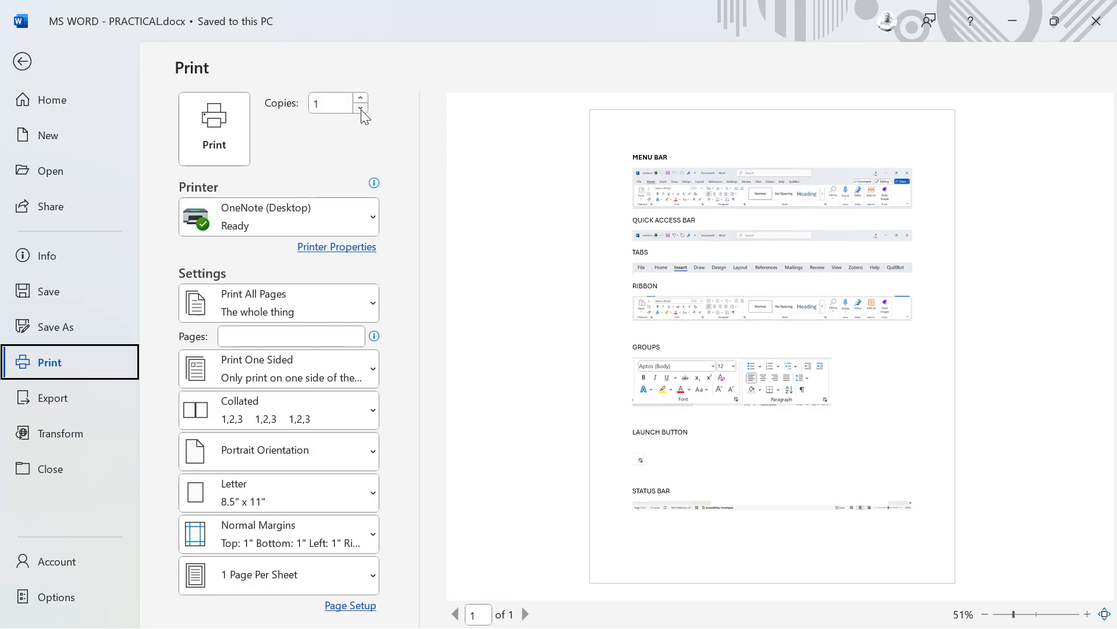
mouse_move(358, 219)
left_click(54, 402)
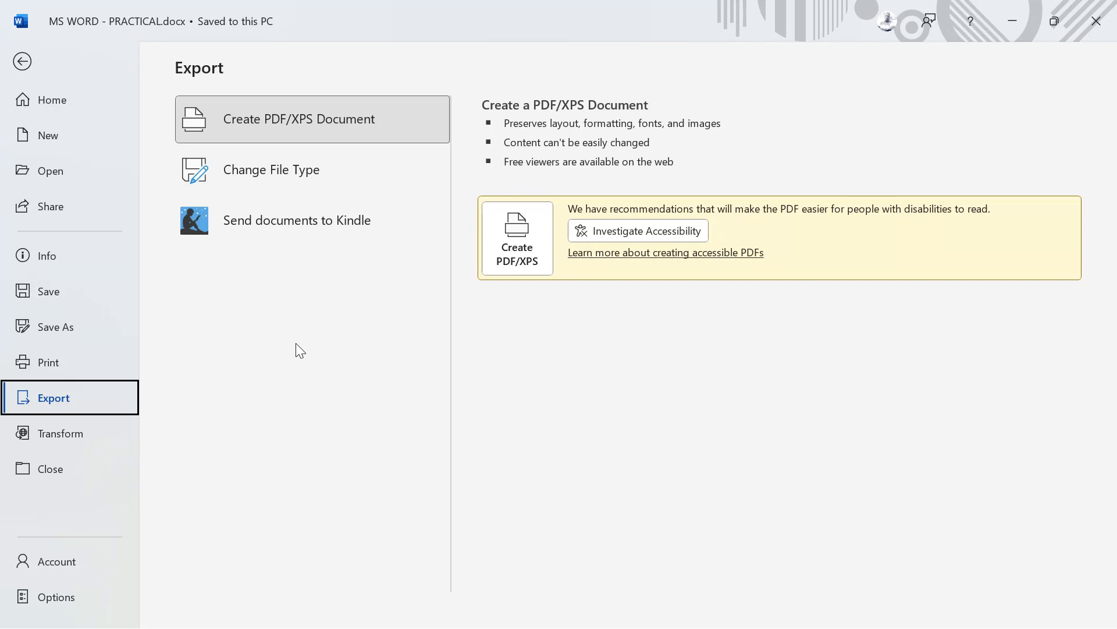
Step: Publish the document as MS WORD - PRACTICAL.pdf into the MYWORK folder
left_click(523, 238)
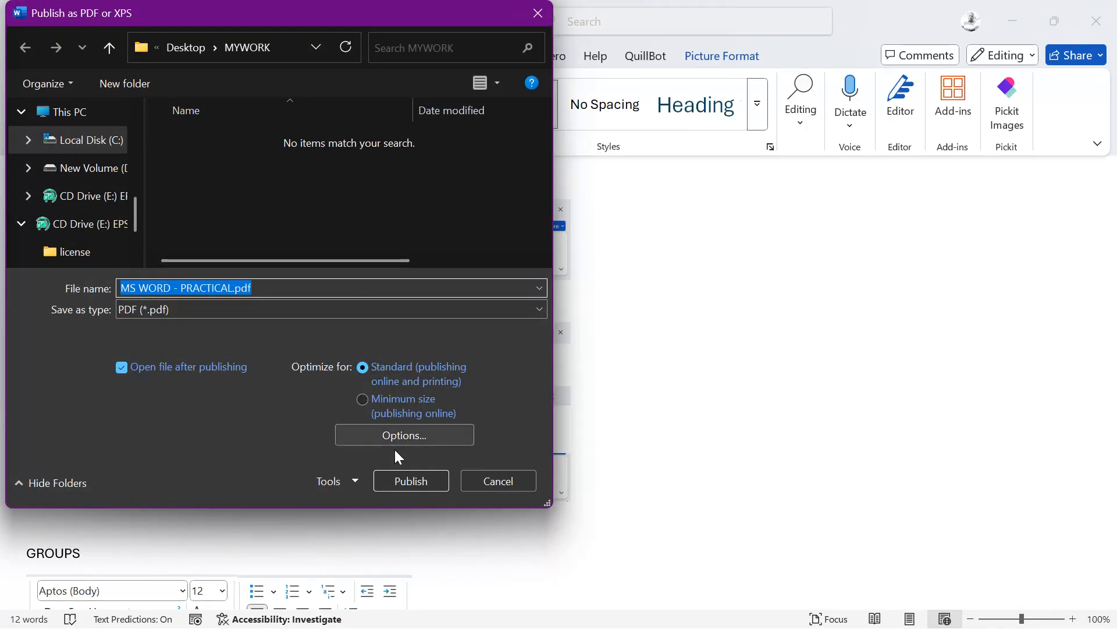
left_click(396, 479)
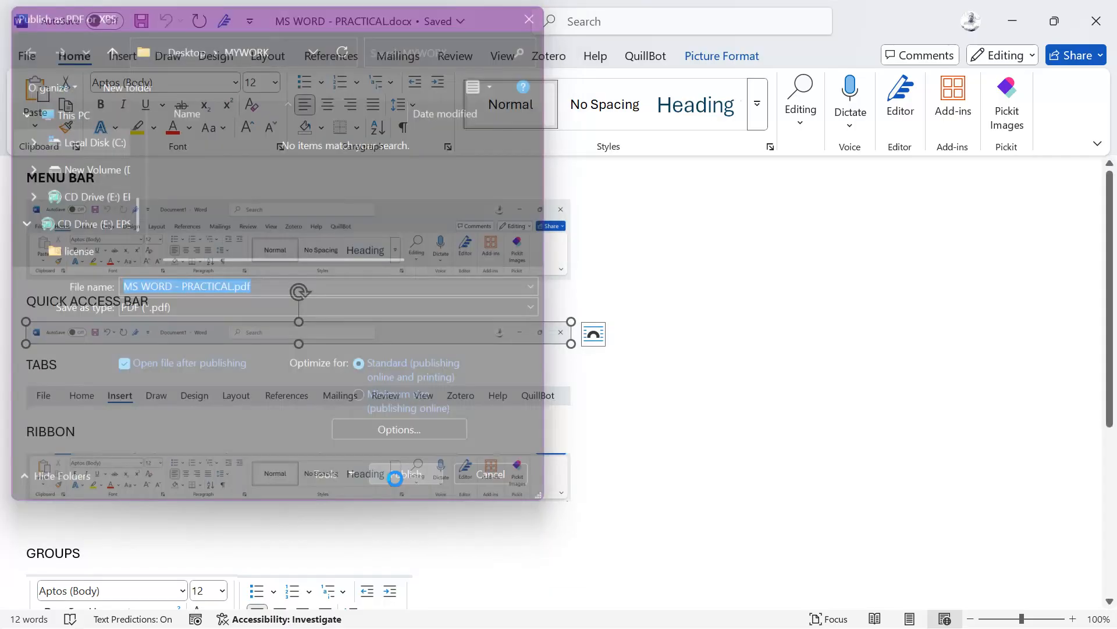
Step: Scroll through the one-page PDF of ribbon notes in Chrome, then close the window
scroll(546, 314, "down", 7)
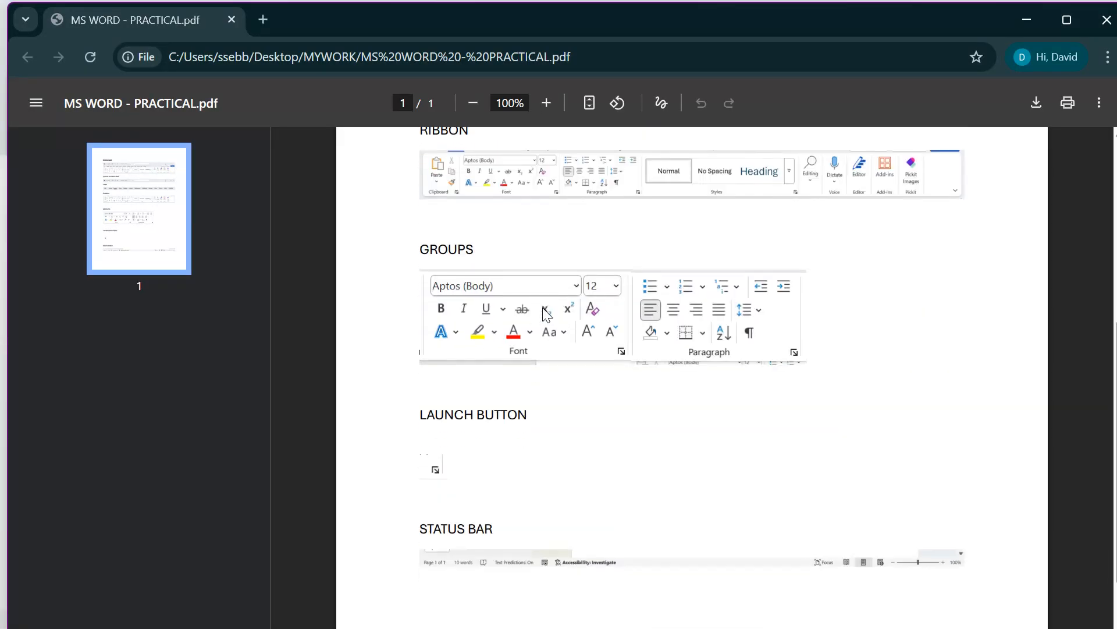
scroll(544, 311, "up", 7)
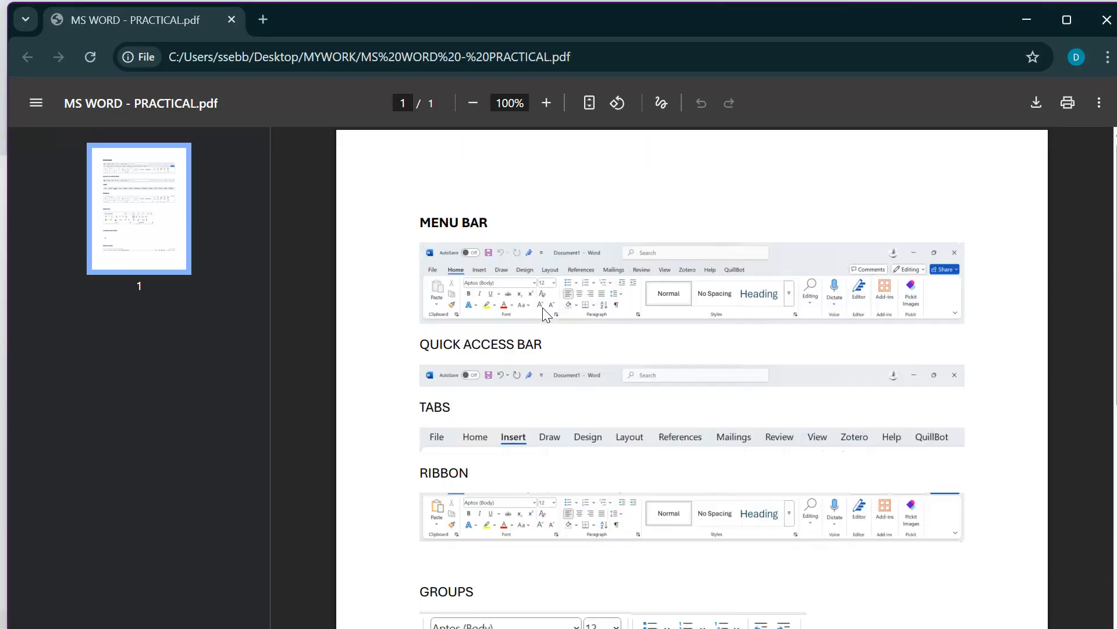
left_click(1104, 23)
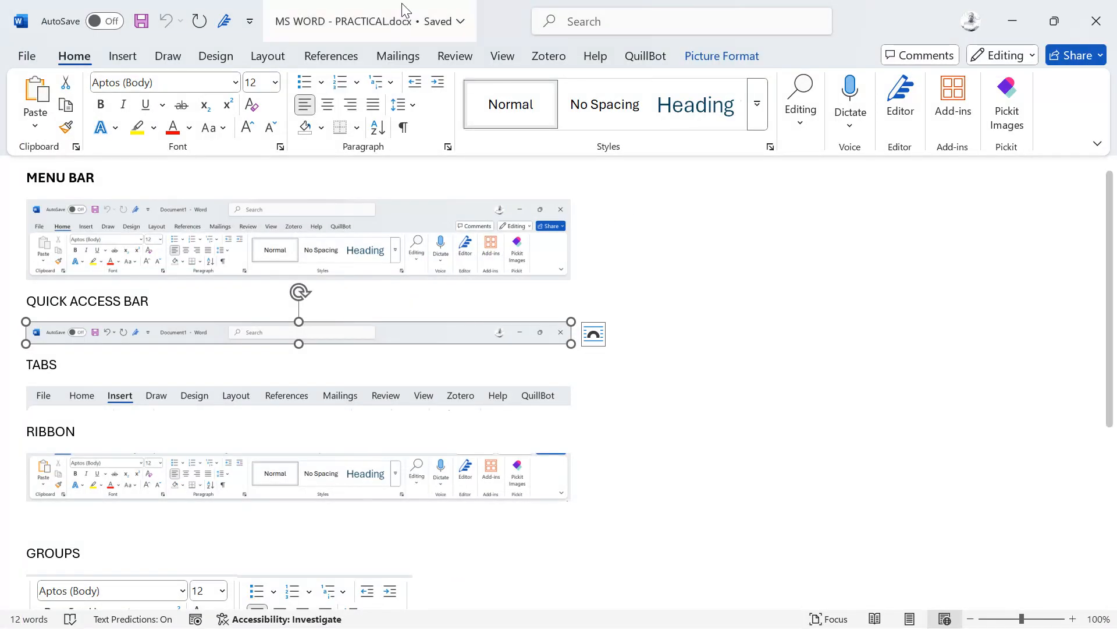
Step: Close Document3 and the copy, saving changes, then reopen MS WORD - PRACTICAL.docx from MYWORK
left_click(28, 57)
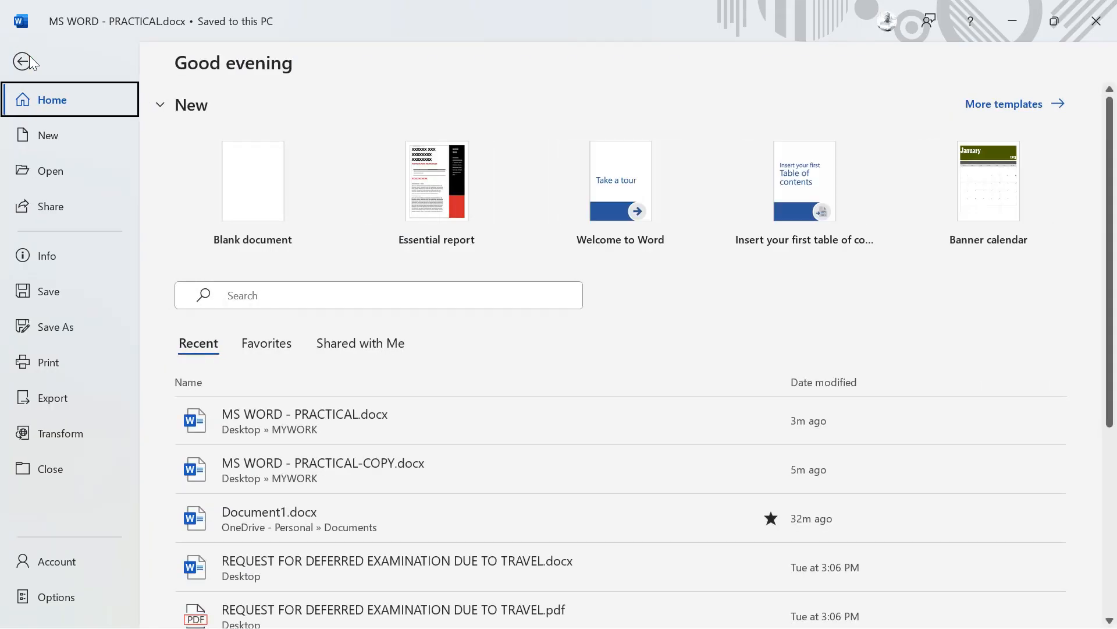
left_click(29, 56)
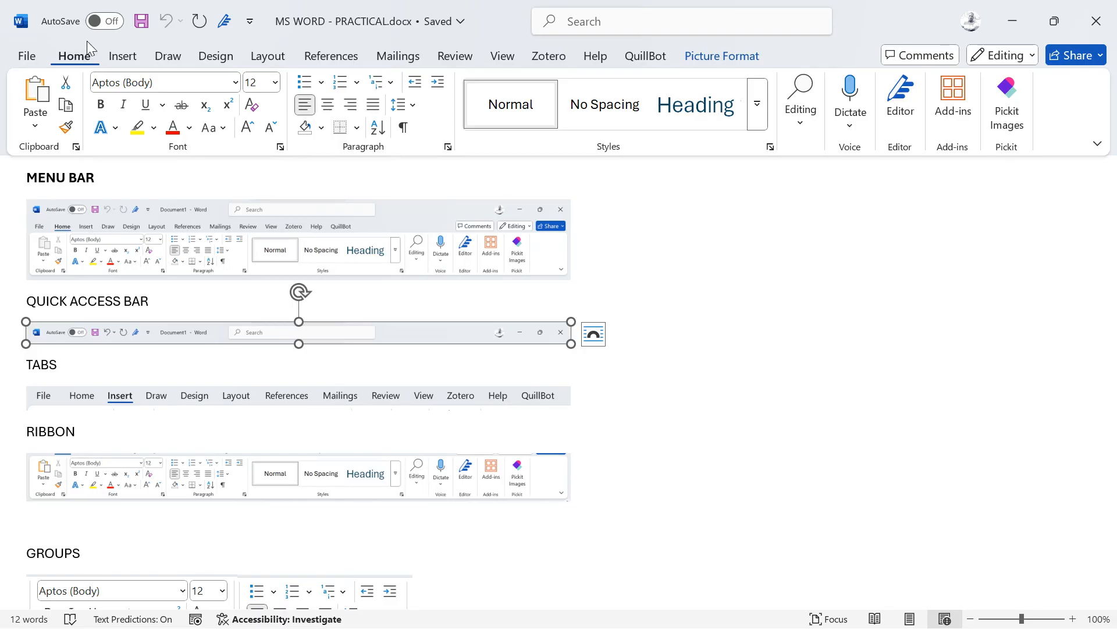
left_click(28, 58)
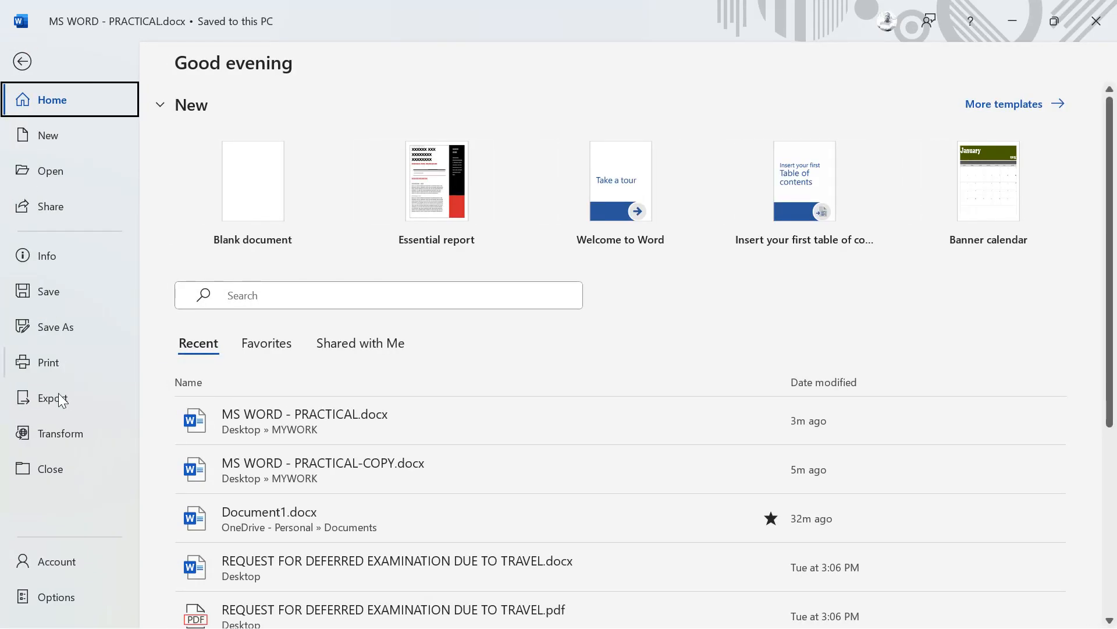
left_click(38, 468)
key("ctrl+n")
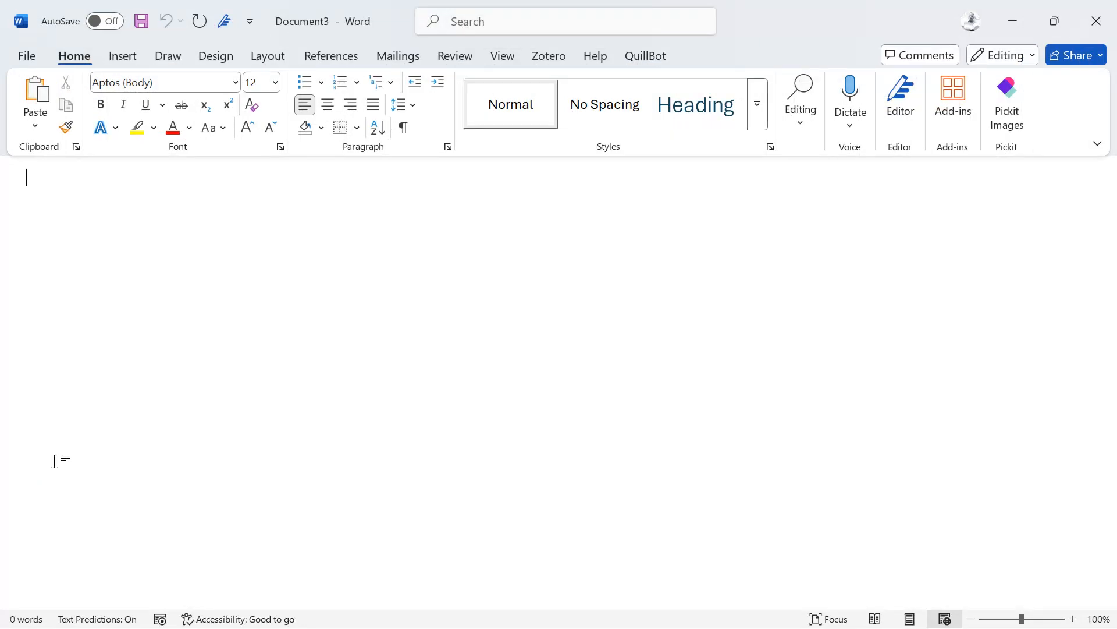
left_click(1096, 22)
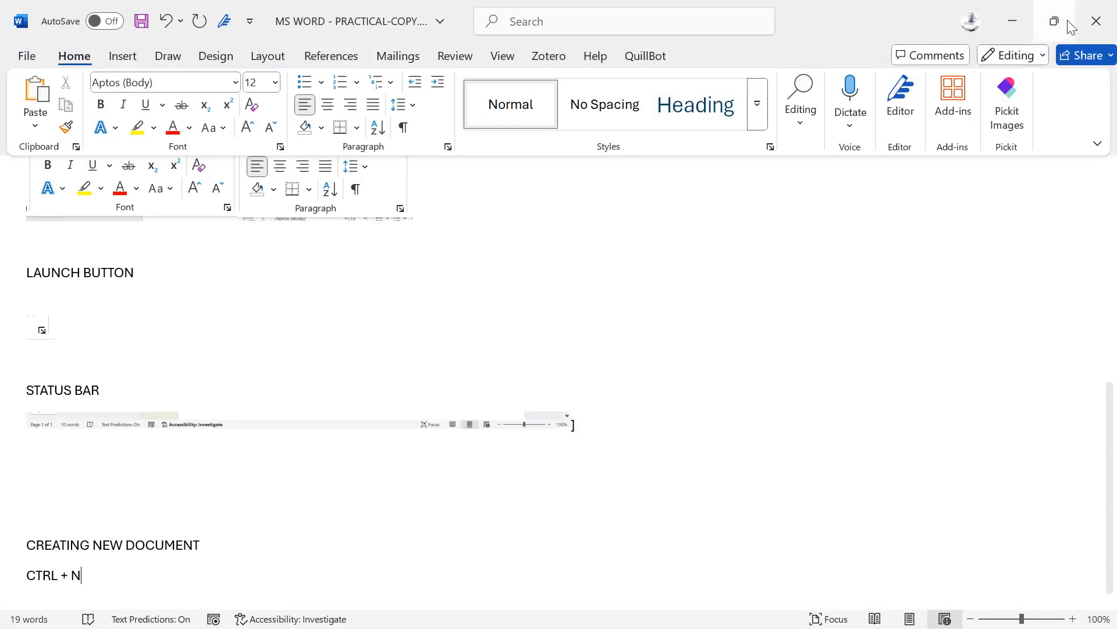
left_click(1096, 21)
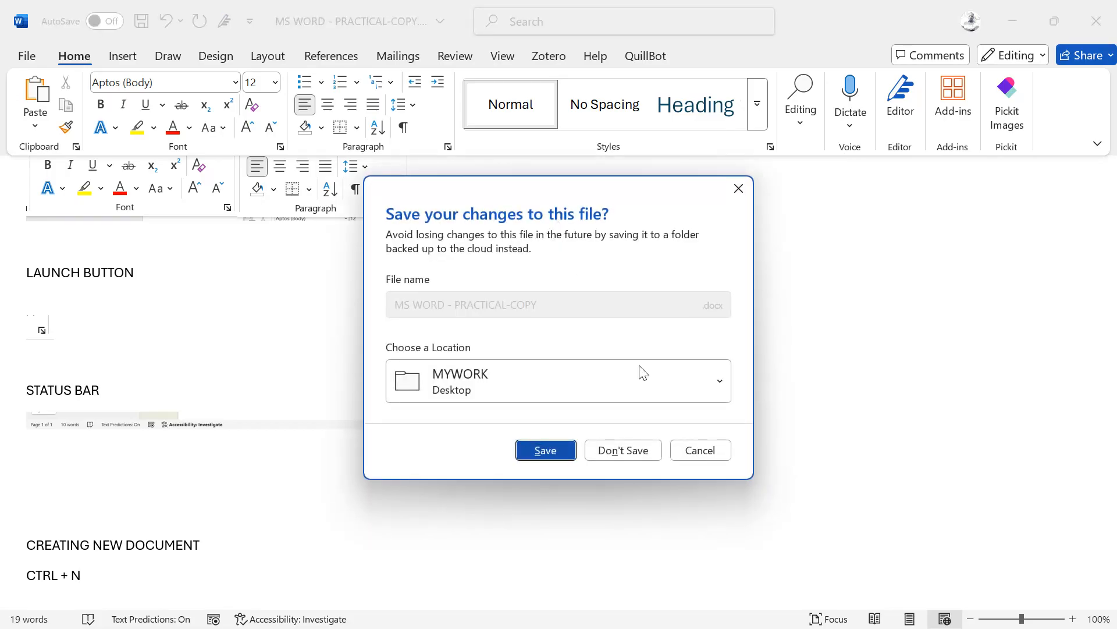
left_click(545, 447)
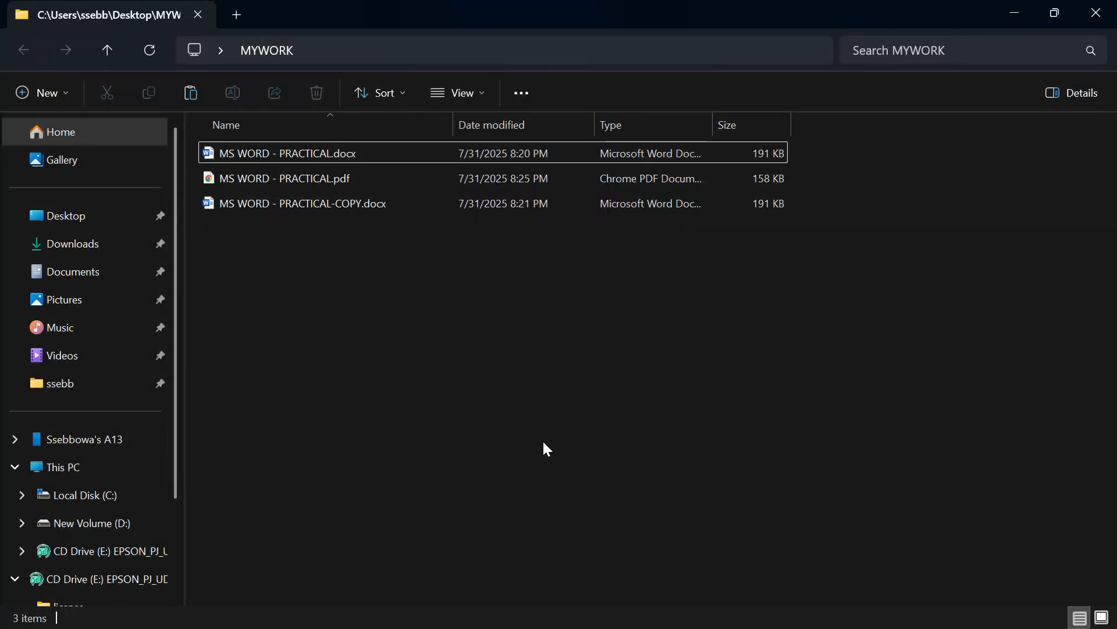
double_click(296, 153)
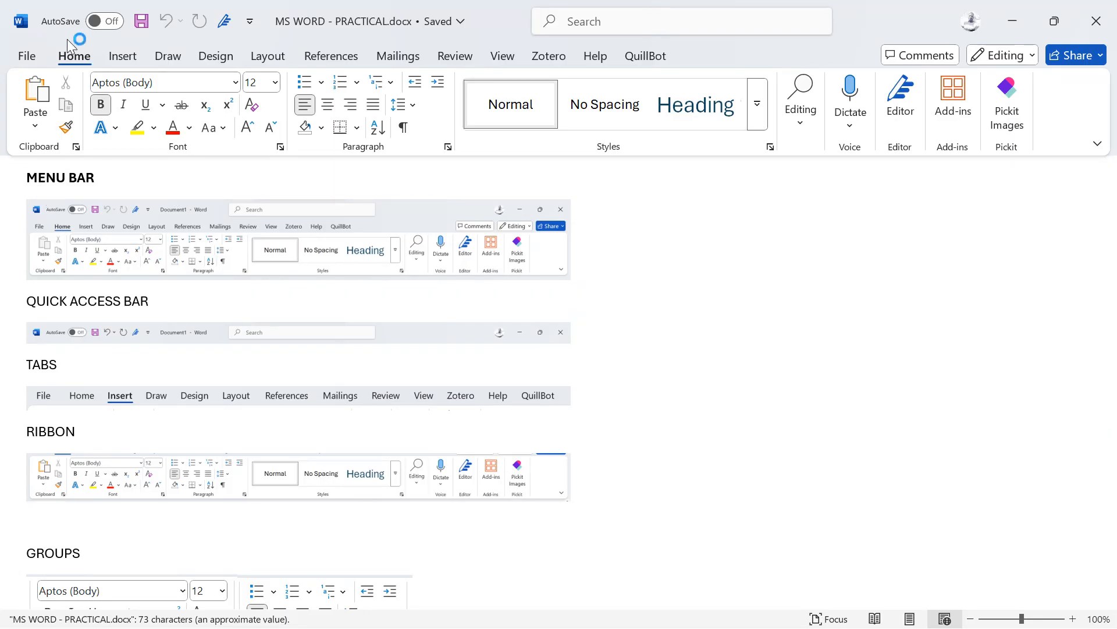
left_click(29, 56)
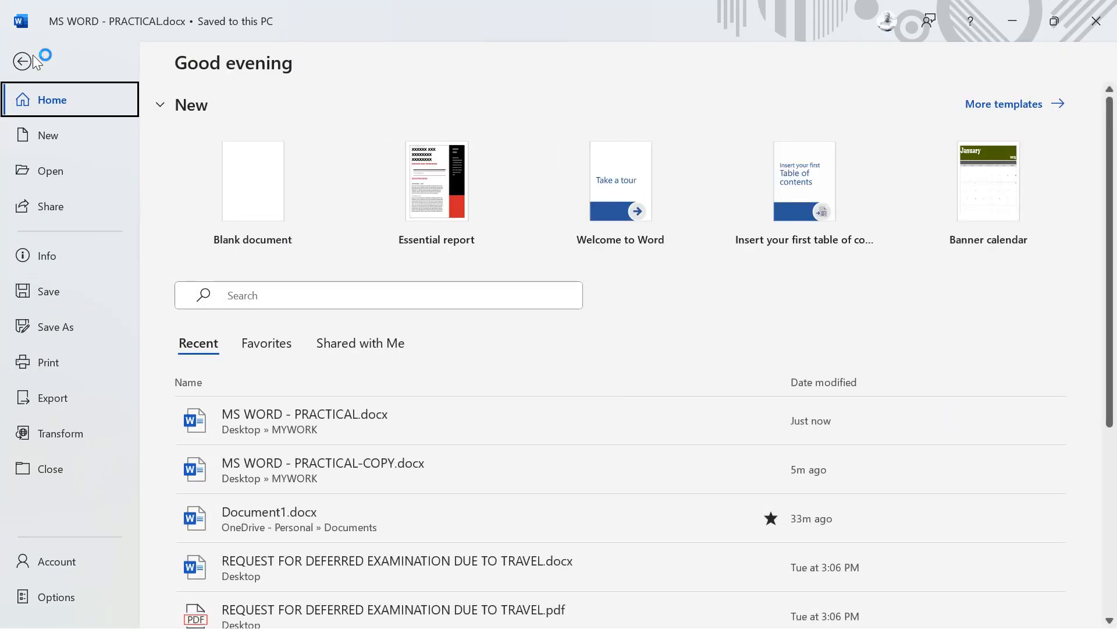
left_click(47, 559)
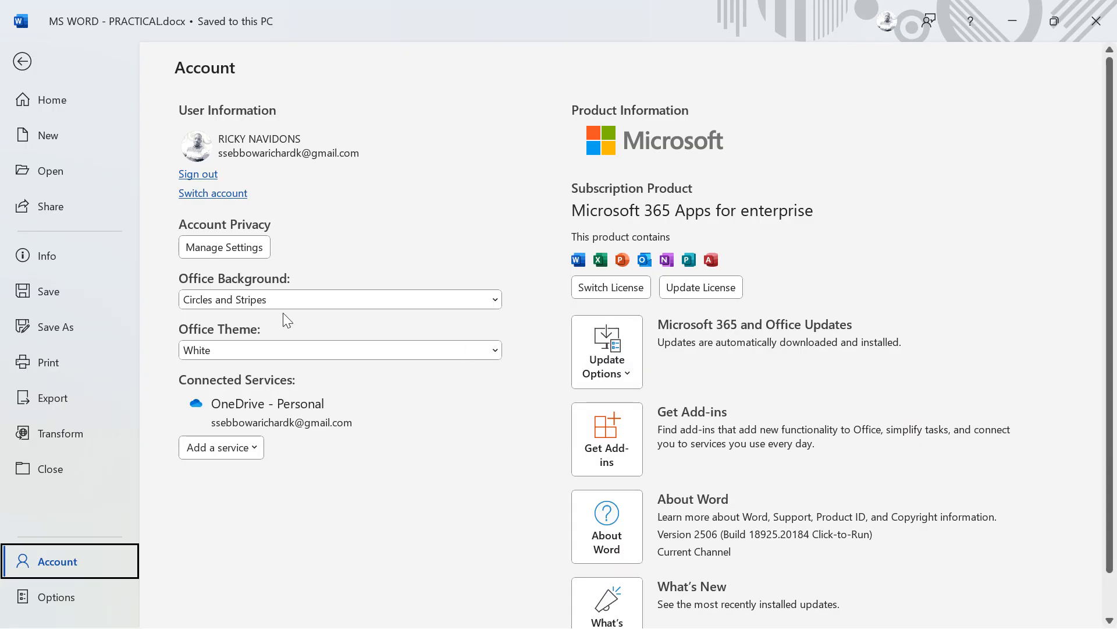
left_click(225, 348)
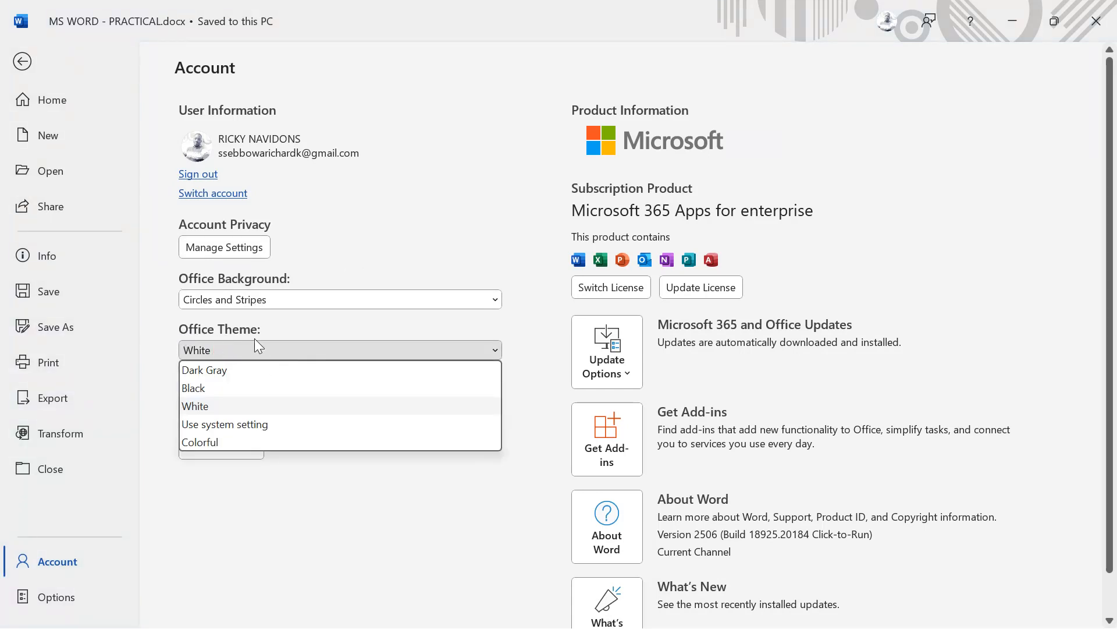
left_click(237, 336)
left_click(179, 330)
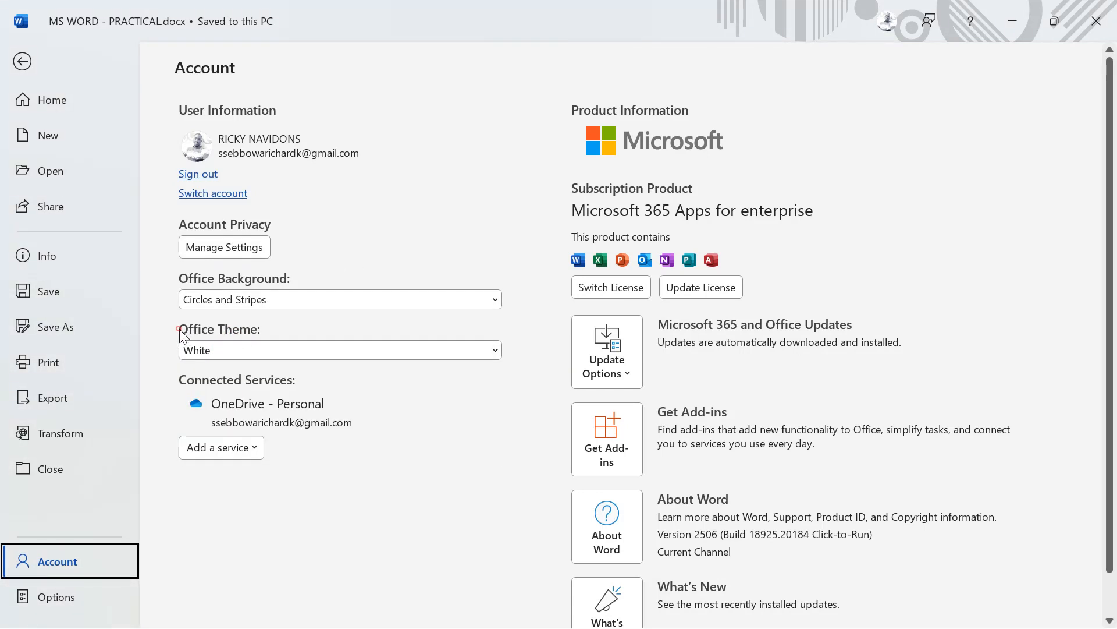
left_click(247, 349)
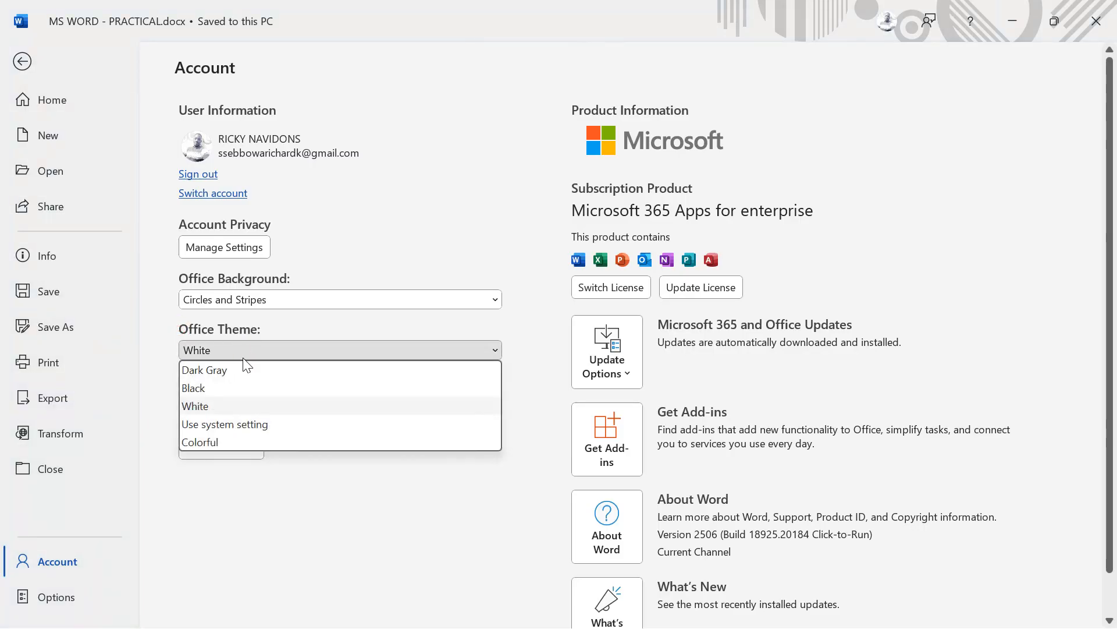
left_click(234, 371)
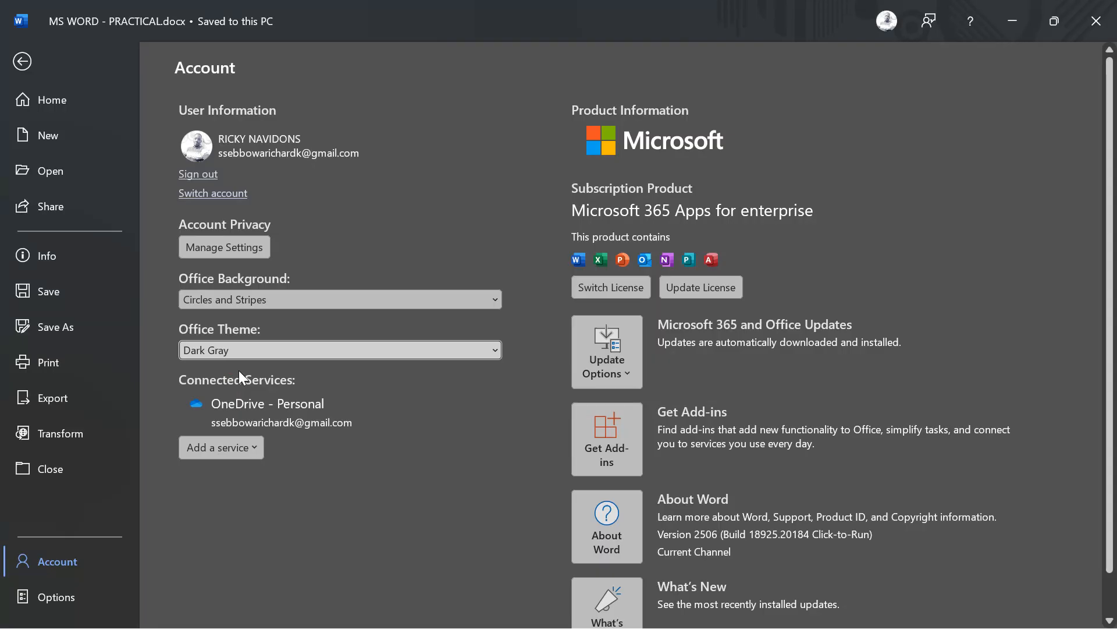
left_click(309, 343)
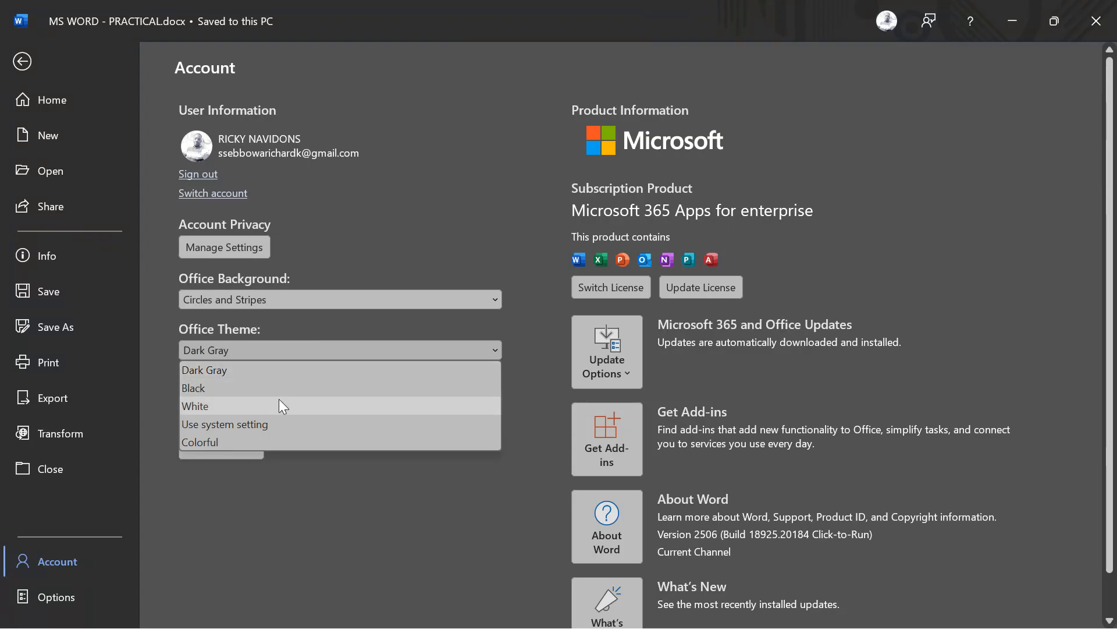
left_click(307, 387)
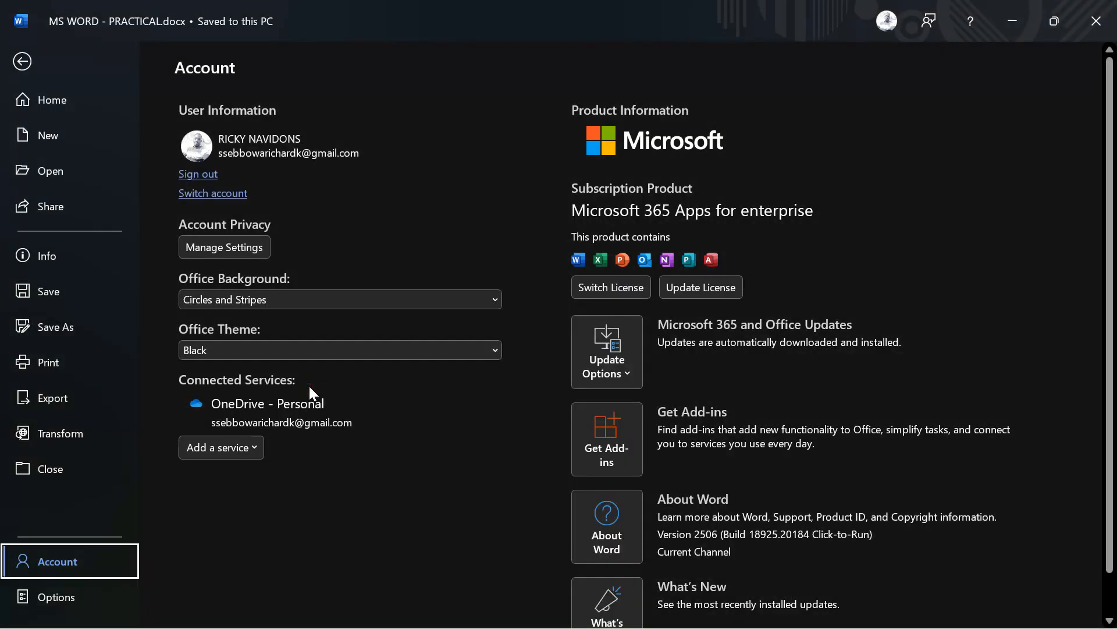
left_click(26, 62)
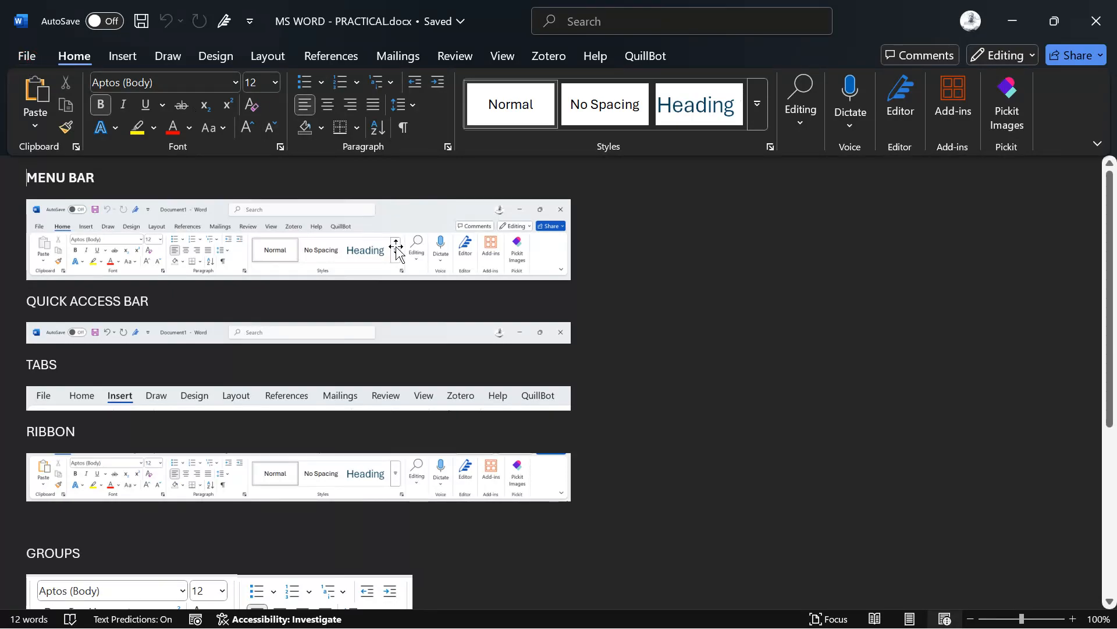
left_click(26, 55)
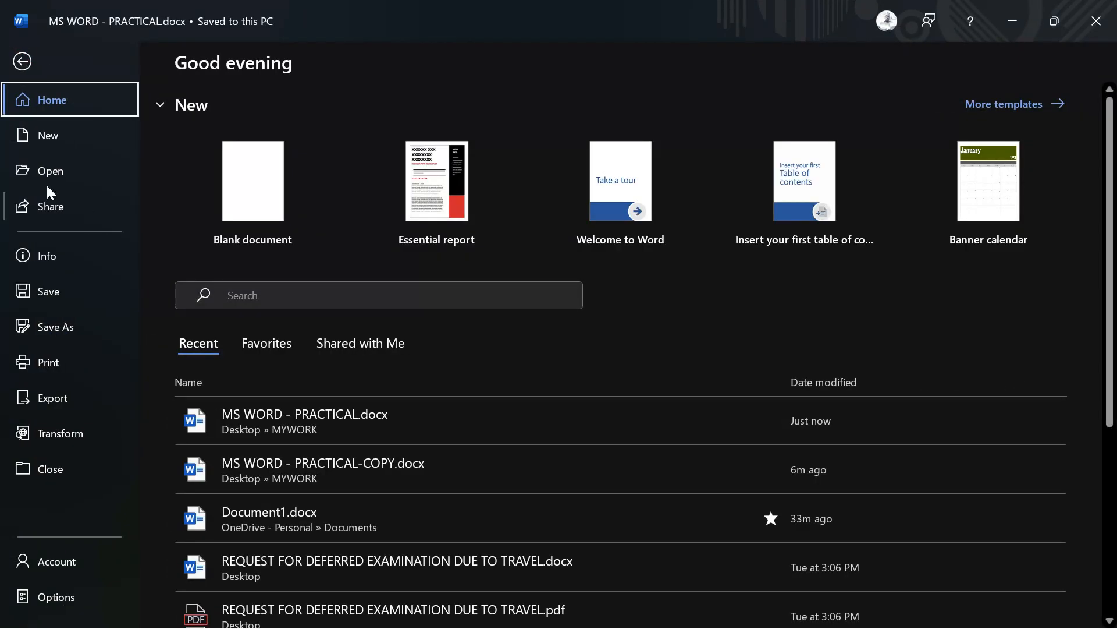
left_click(54, 552)
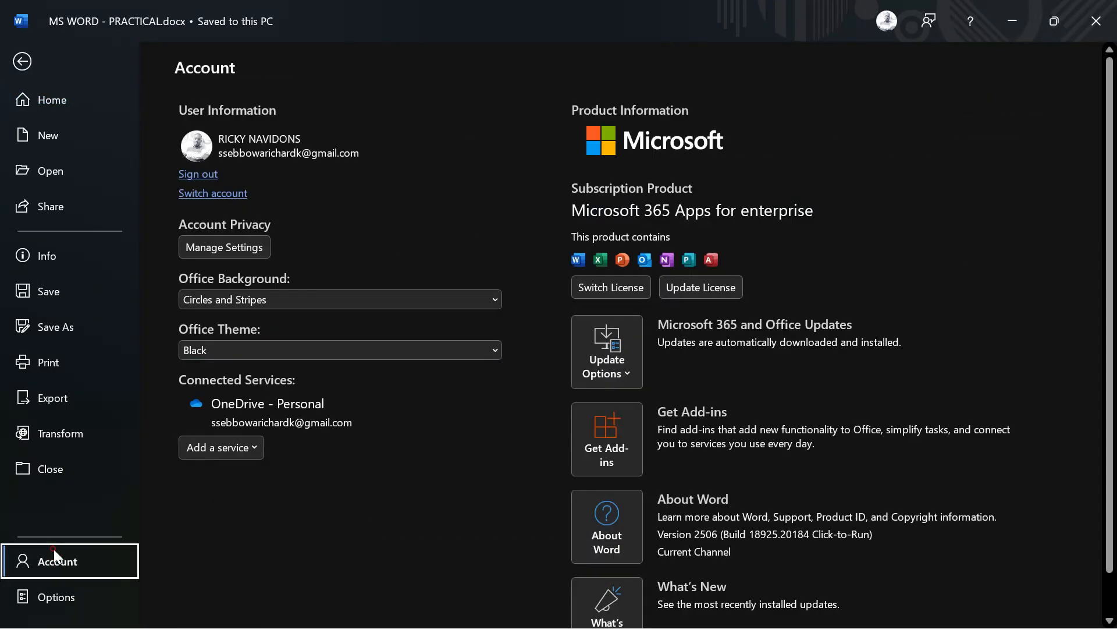
left_click(283, 347)
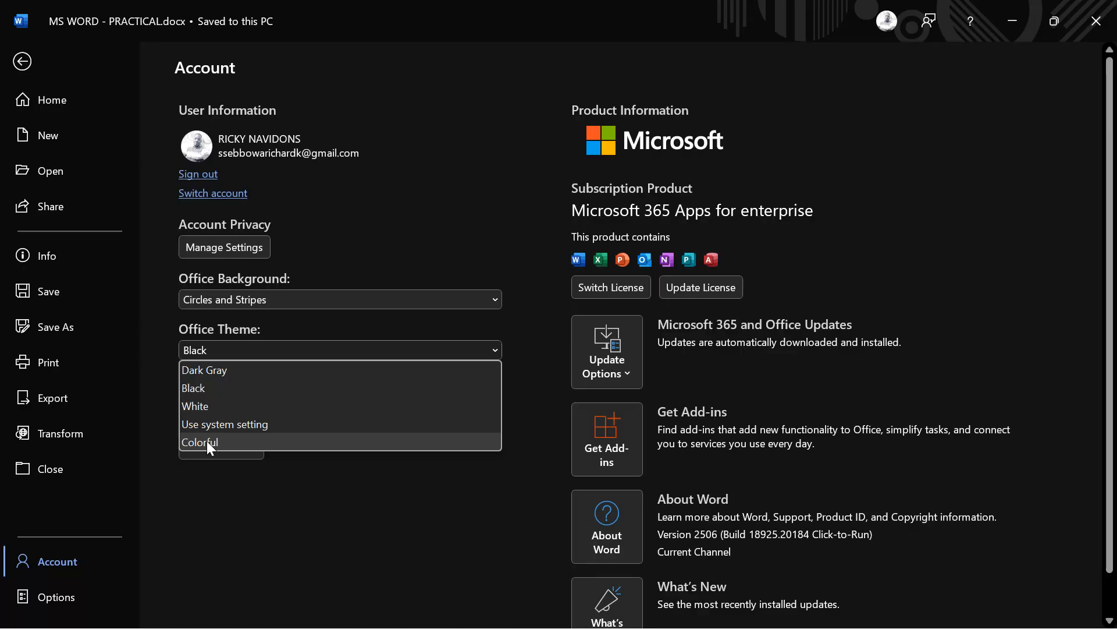
left_click(242, 408)
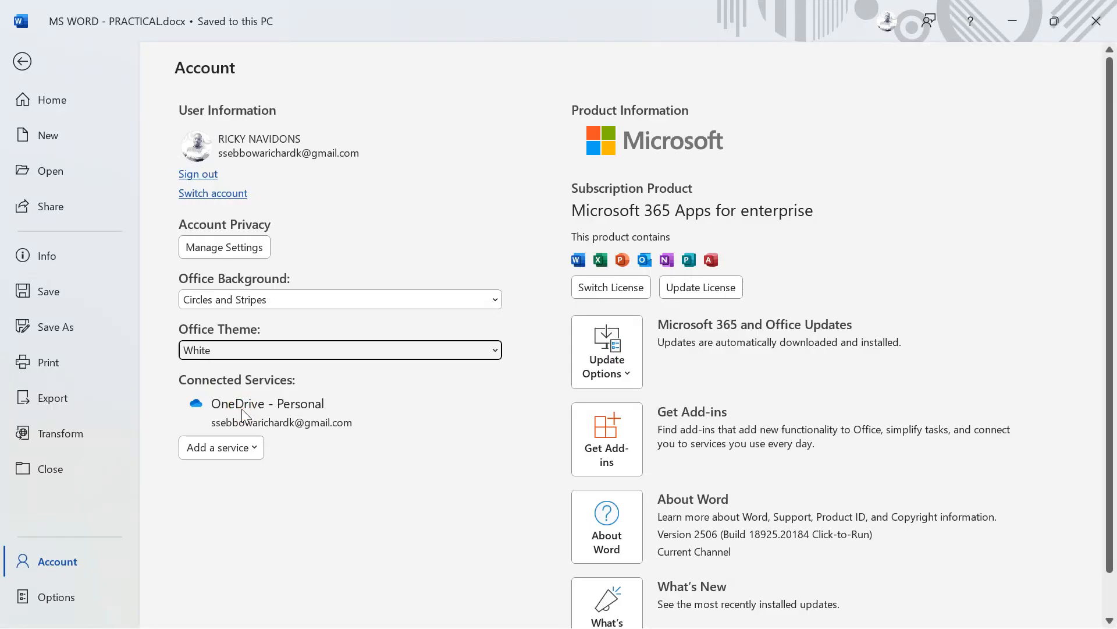
left_click(22, 62)
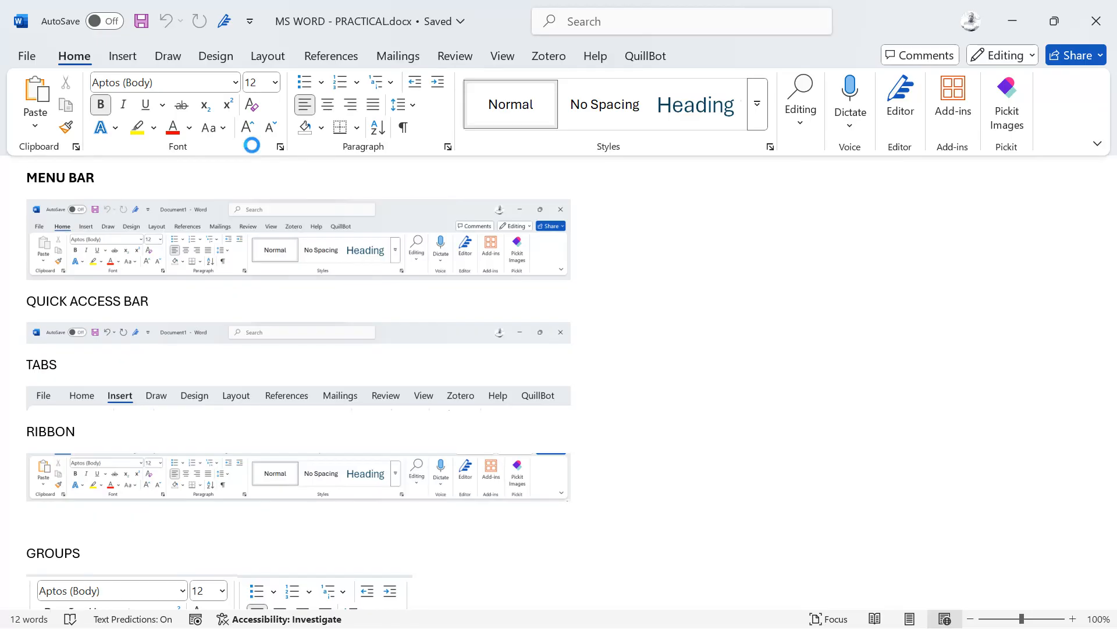
Step: Create blank Document1 with Ctrl+N and close it again
key("ctrl+n")
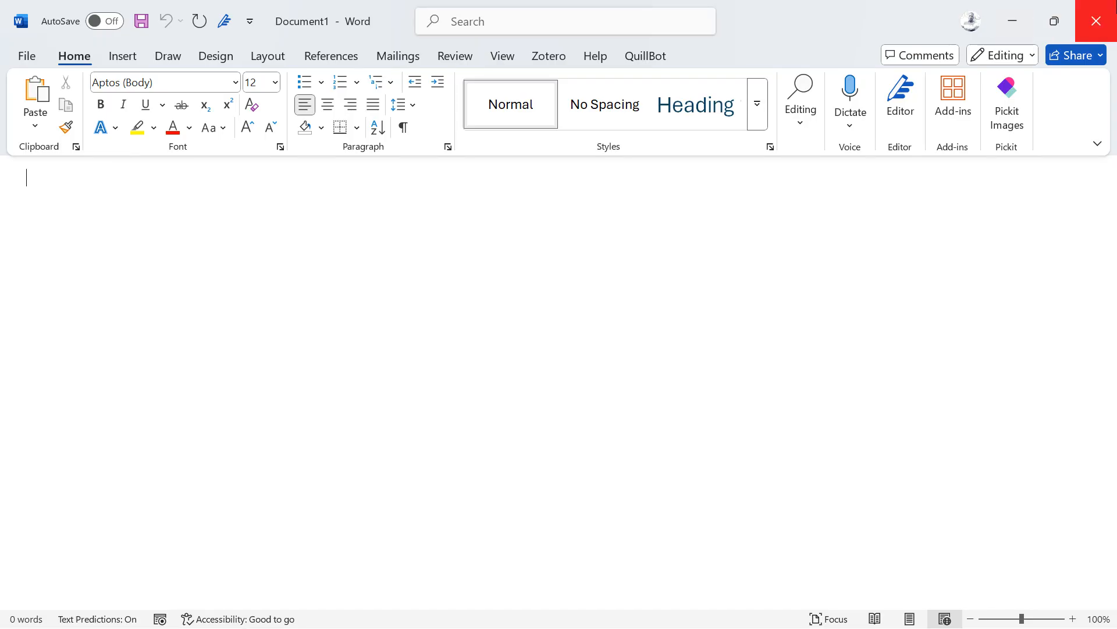
left_click(1096, 21)
Step: Close the practical document and preview MS WORD - PRACTICAL.pdf in its default viewer
left_click(1096, 21)
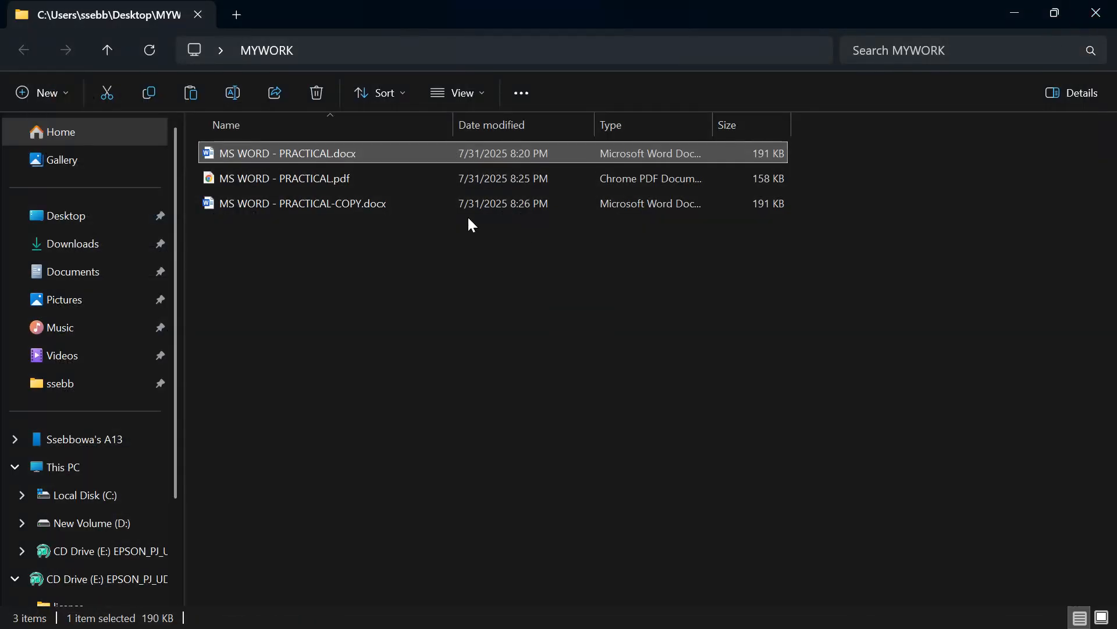
left_click(295, 177)
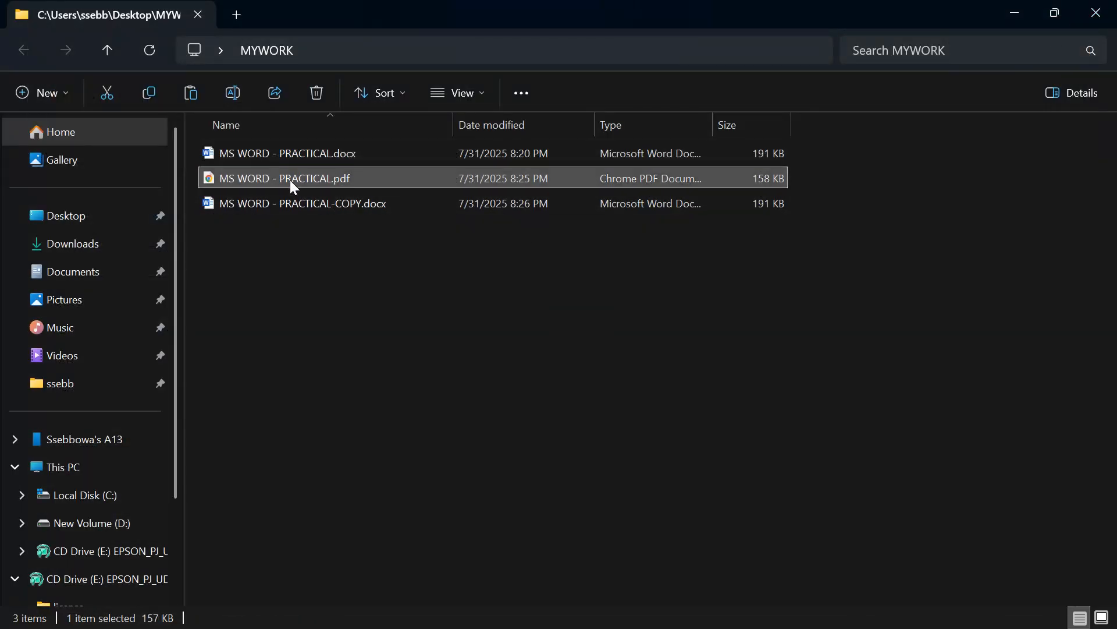
double_click(290, 179)
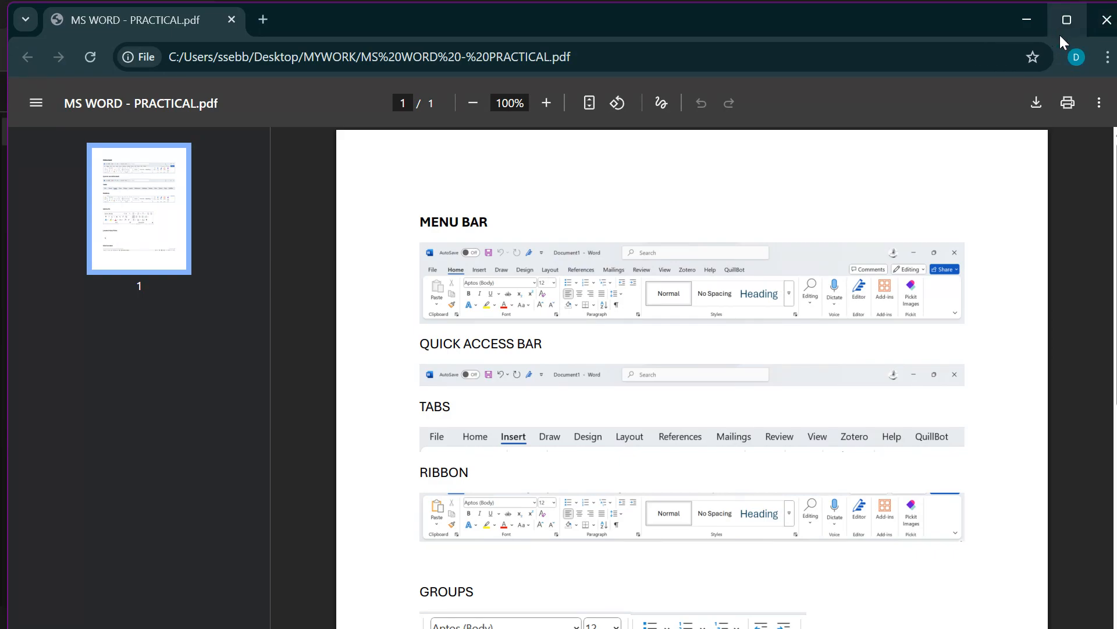
left_click(1105, 19)
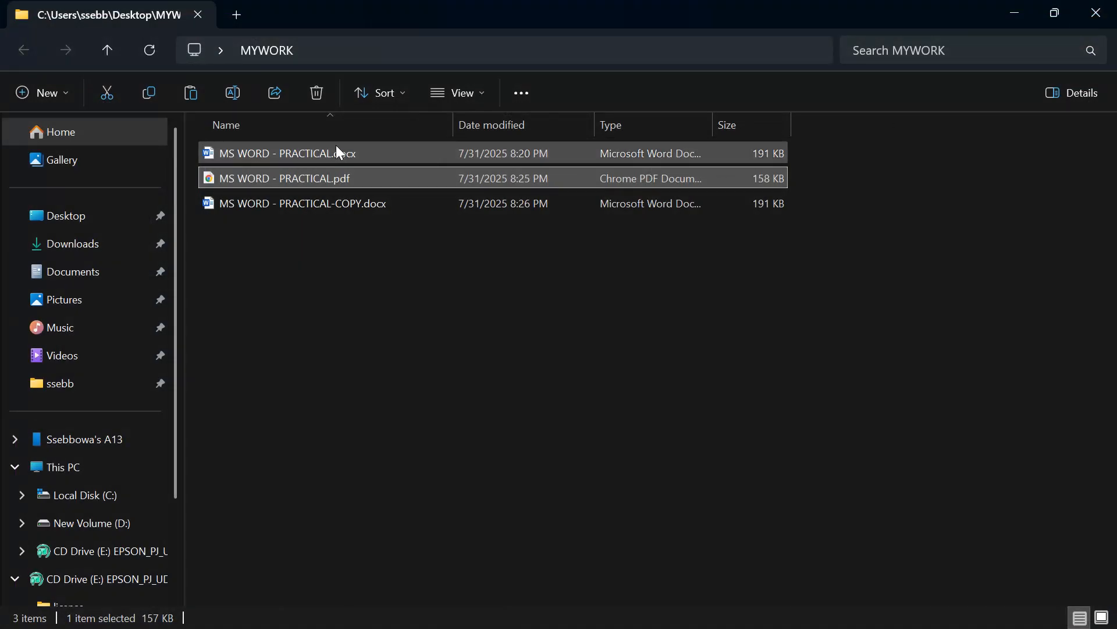
Step: Open MS WORD - PRACTICAL.pdf with Word just once instead of the default viewer
right_click(294, 181)
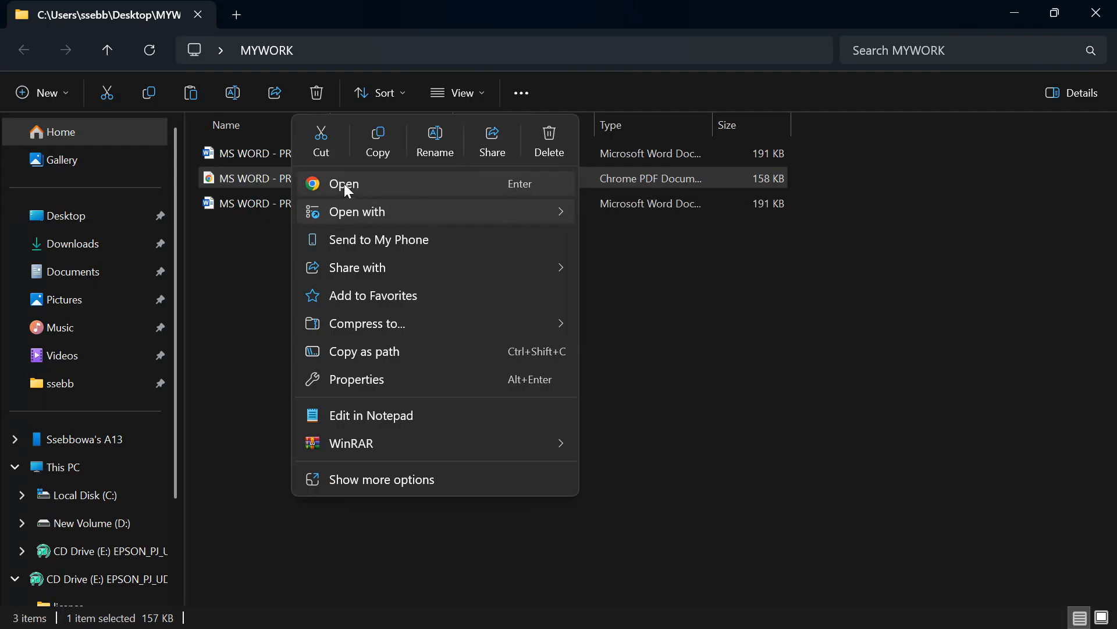
mouse_move(448, 210)
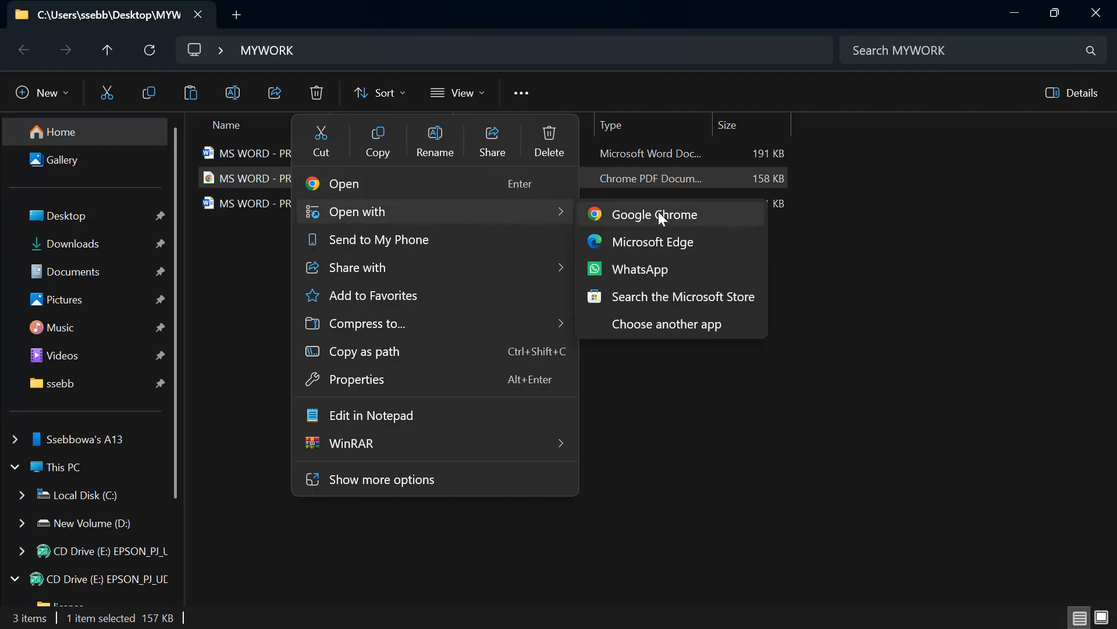
left_click(646, 330)
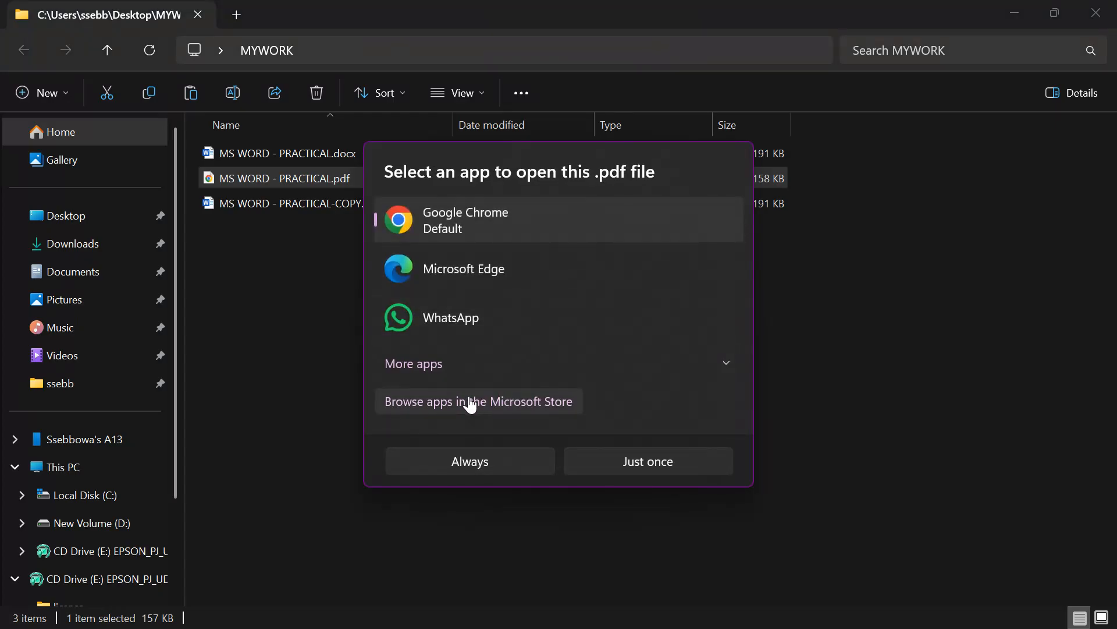
left_click(535, 368)
scroll(534, 369, "down", 5)
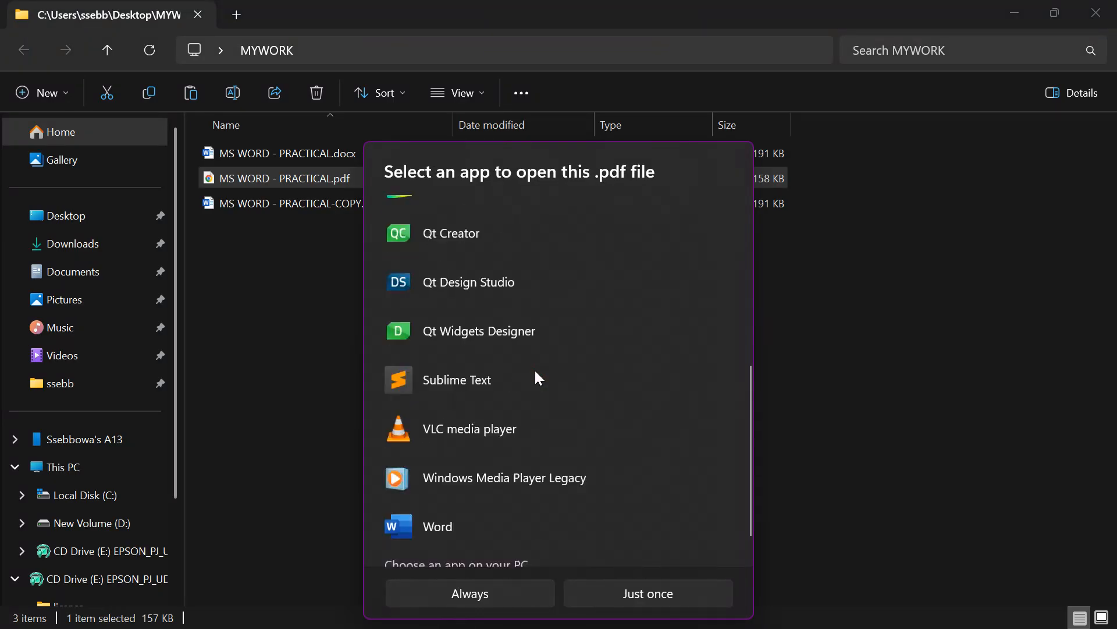
left_click(436, 463)
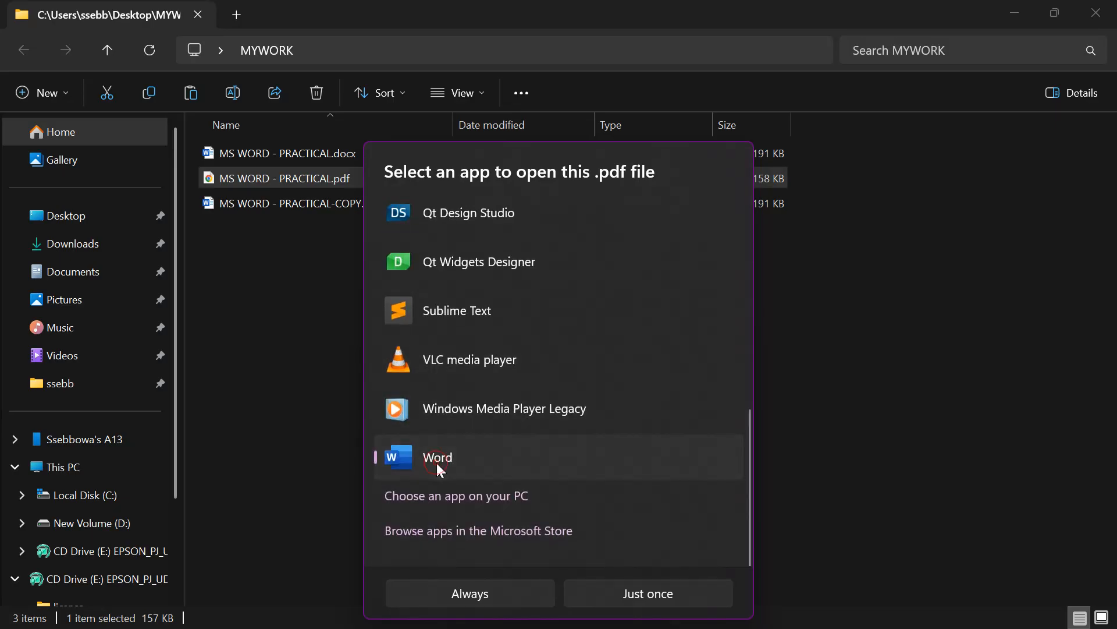
left_click(602, 584)
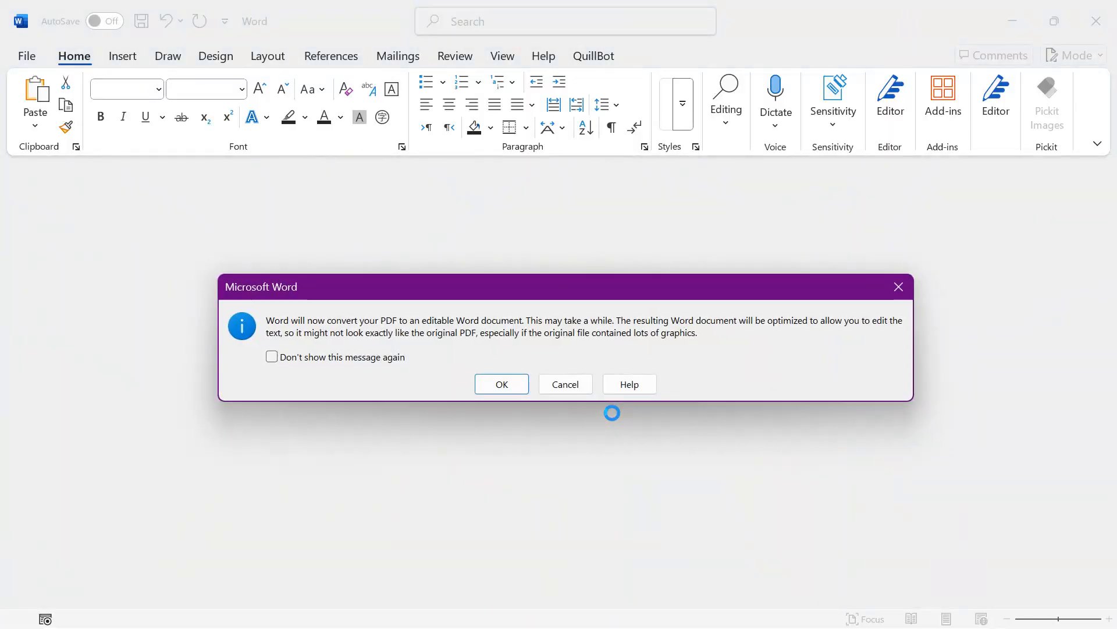
Step: Accept the PDF conversion, type 'KKJKJK' after the TABS heading, and open the File Home page
left_click(488, 382)
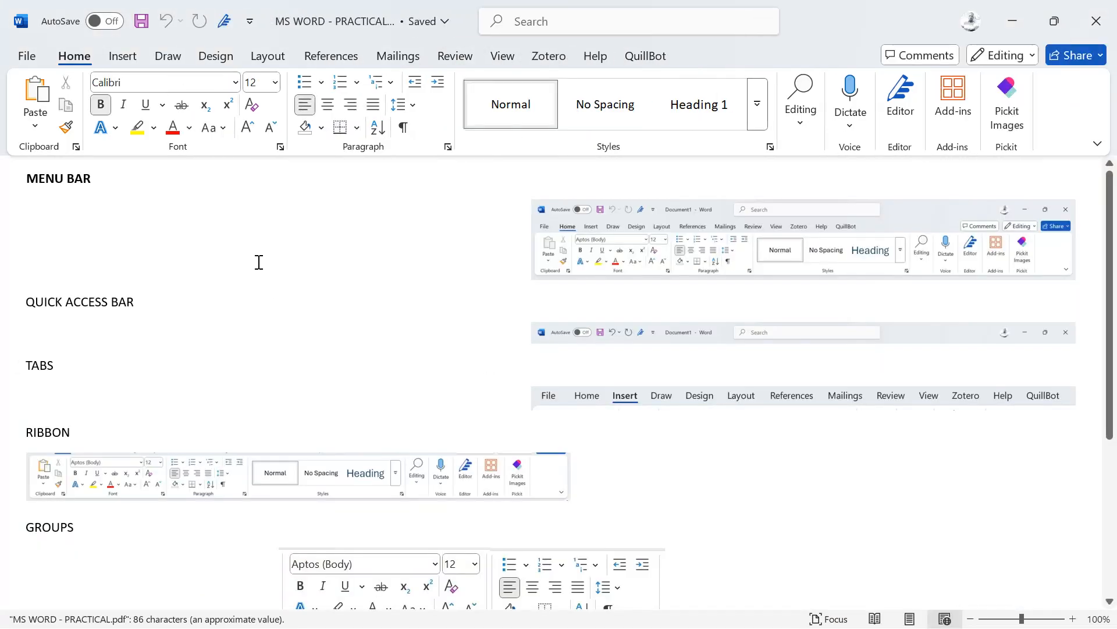
left_click(214, 375)
triple_click(213, 374)
left_click(213, 375)
type("K")
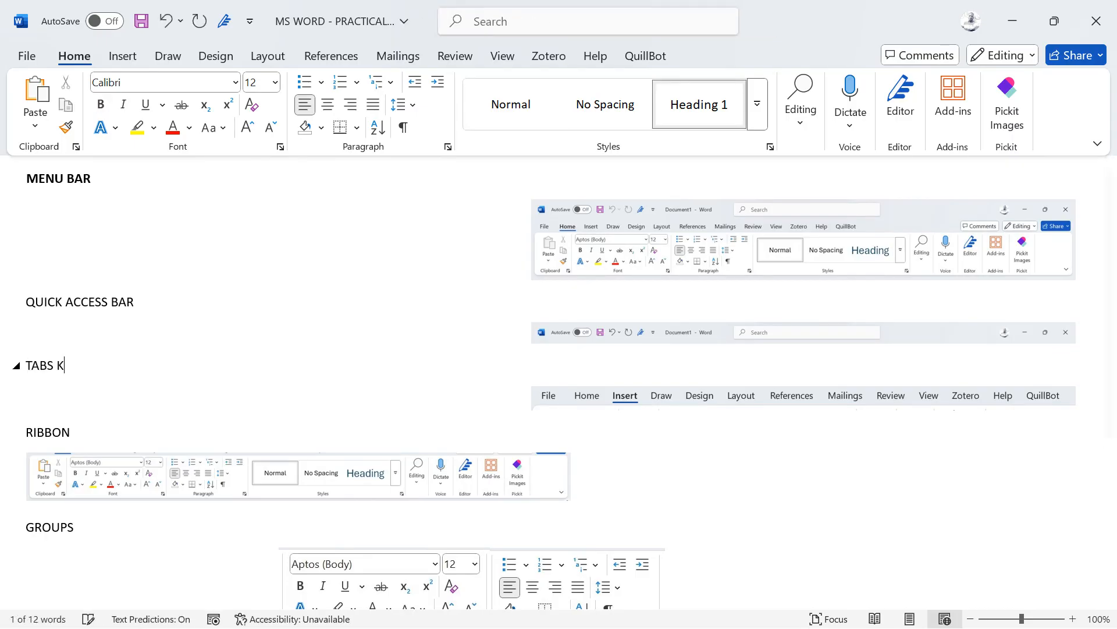
type("KJKJK")
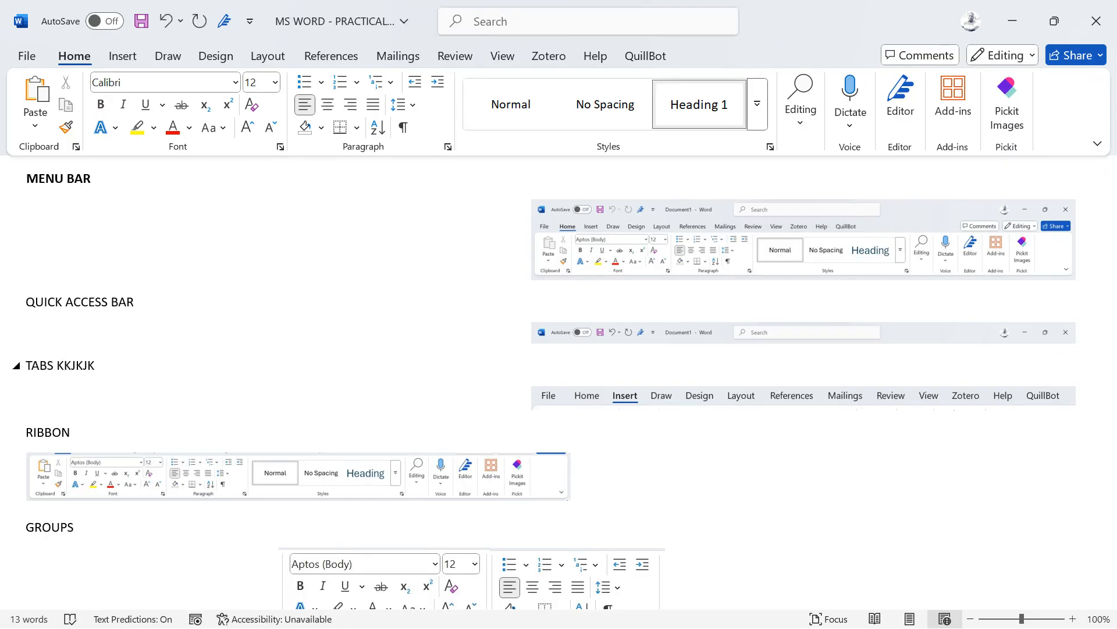
left_click(40, 57)
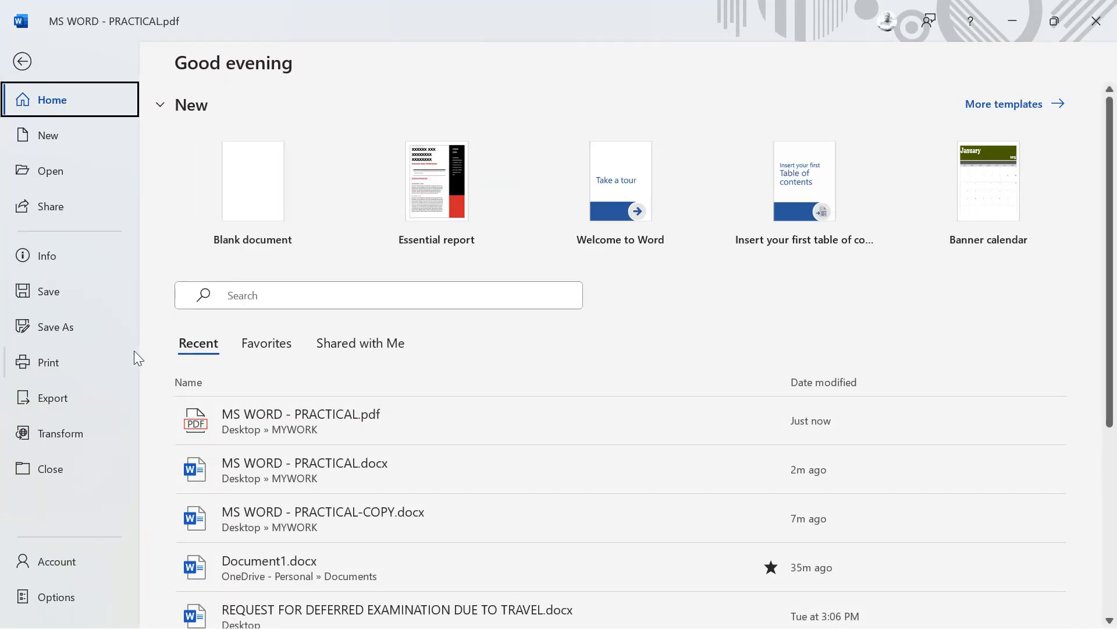
Step: Save the converted PDF as MS WORD - PRACTICAL-CONVERTED.docx in MYWORK
left_click(49, 326)
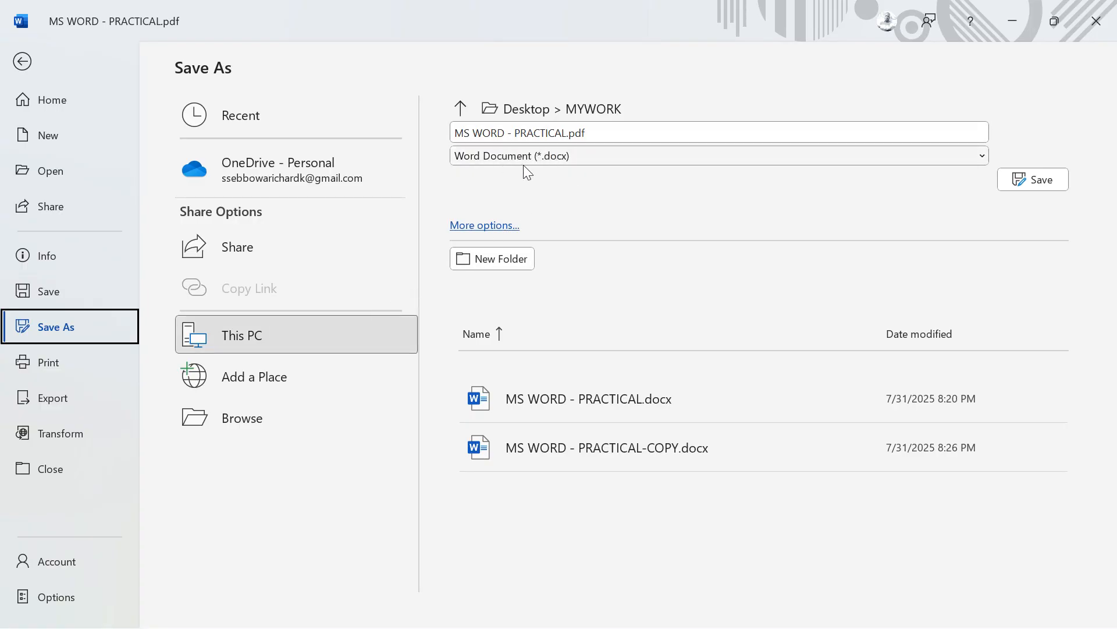
left_click(250, 428)
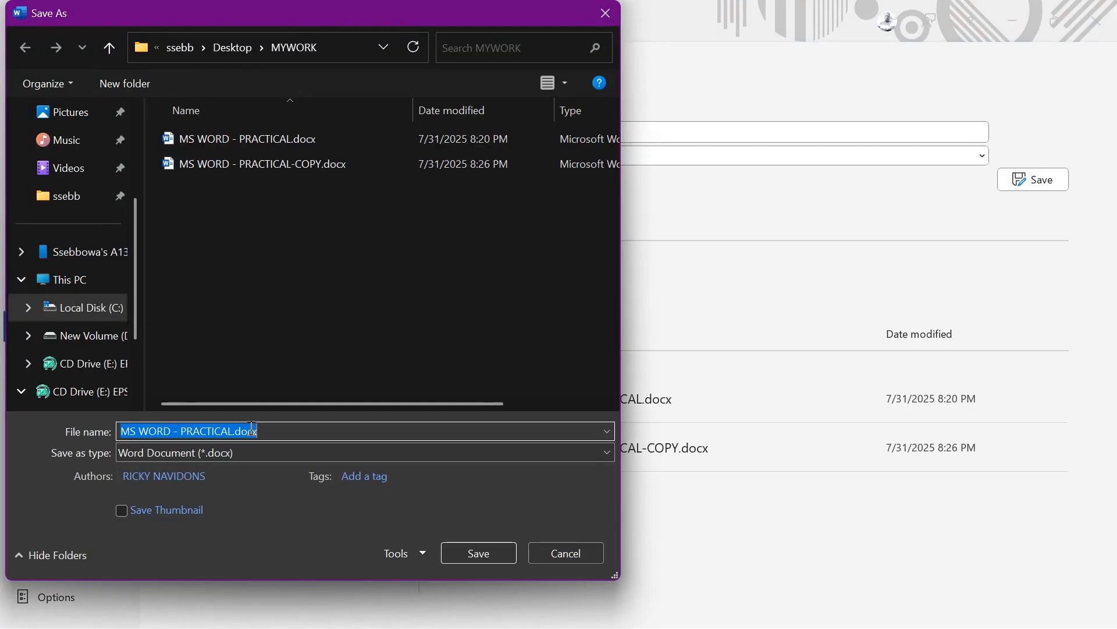
left_click(251, 429)
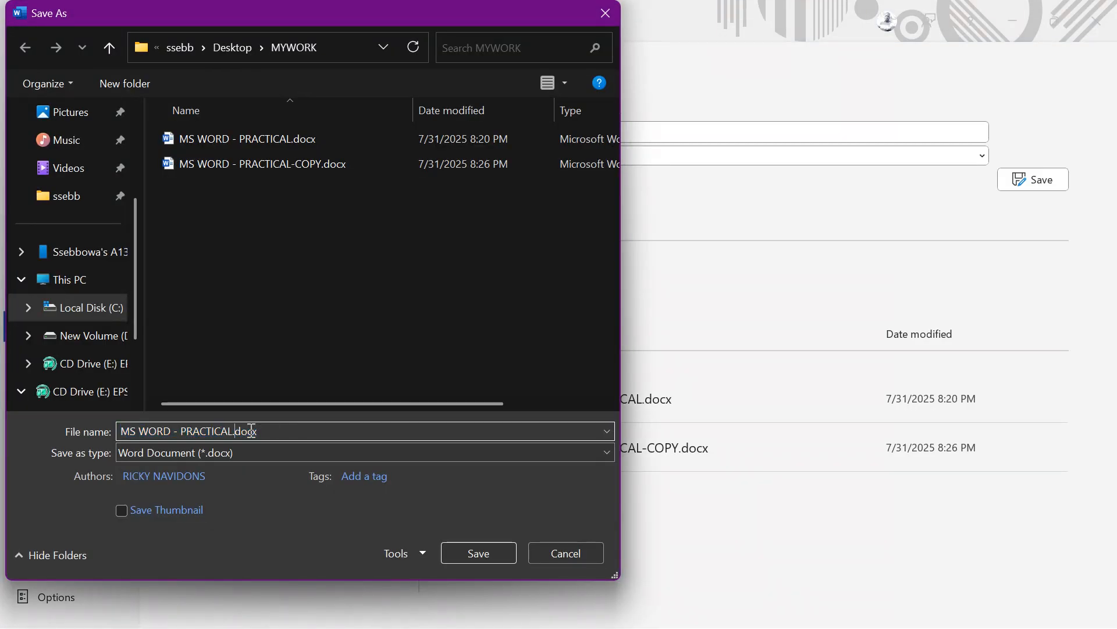
type("-CONVER")
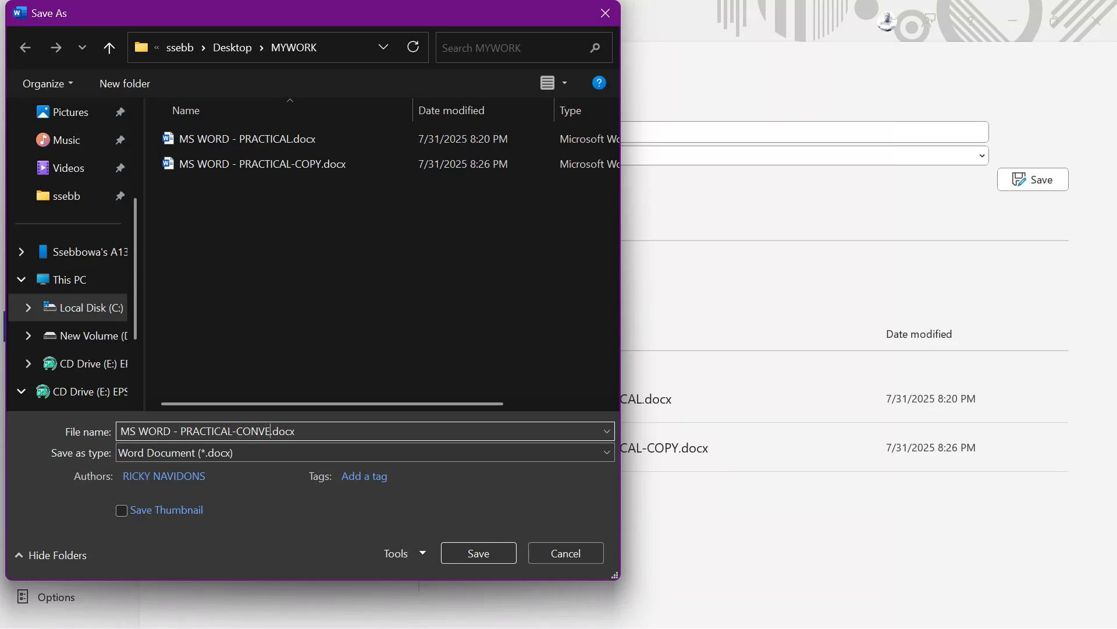
type("TED")
key("Return")
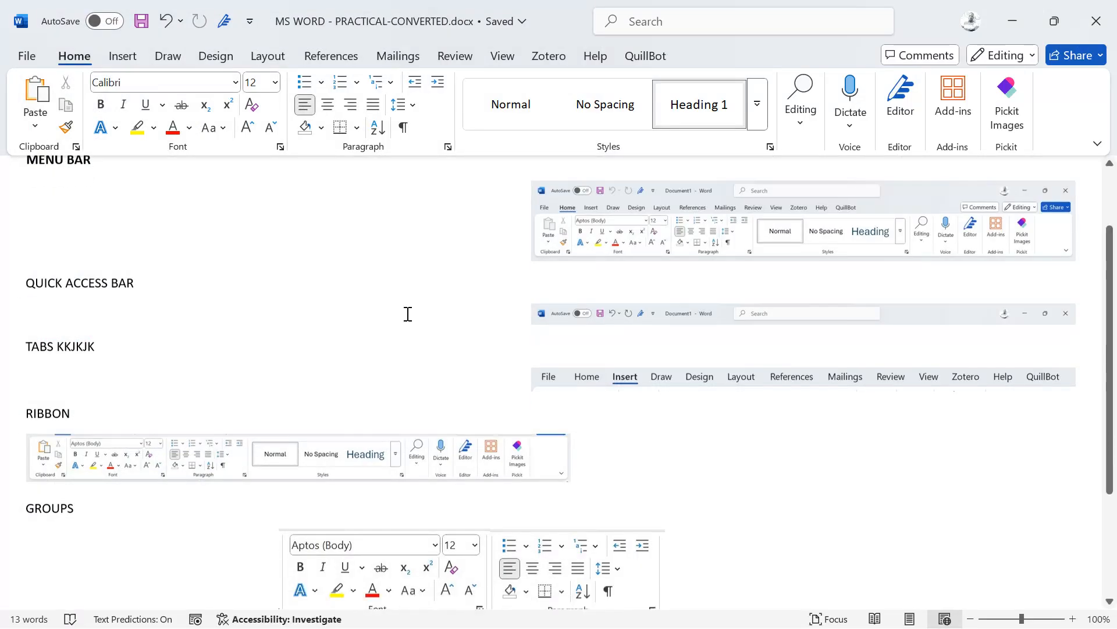
Step: Type test letters under LAUNCH BUTTON, save the document, and close it
scroll(407, 314, "down", 5)
left_click(335, 453)
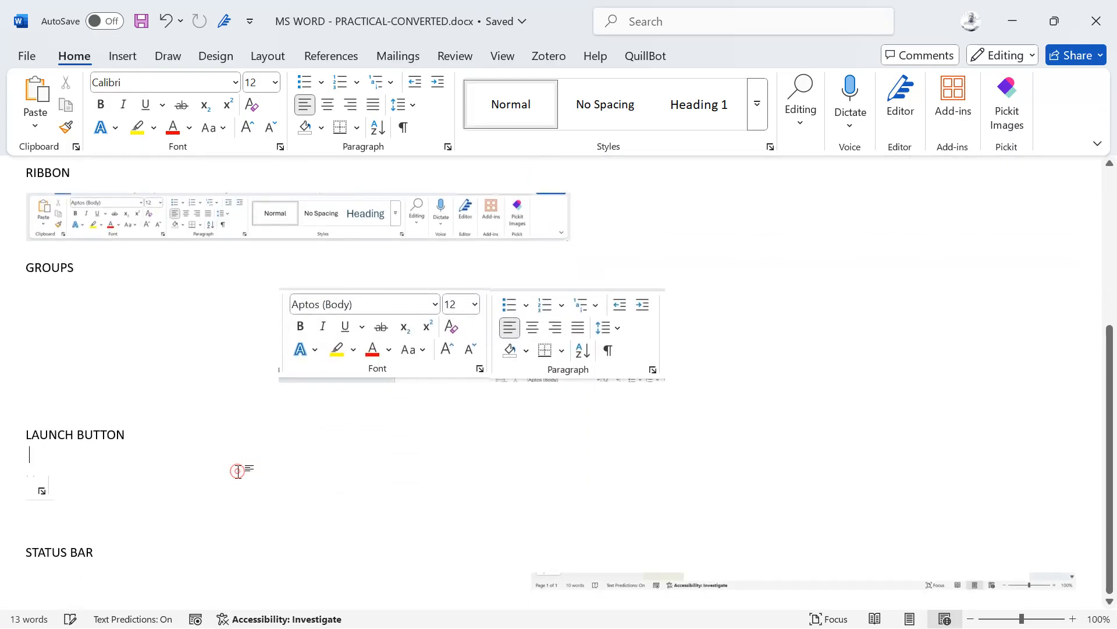
type("FDKJDFKJDFJKDFKJDFJKDFJKDFJKDFJK")
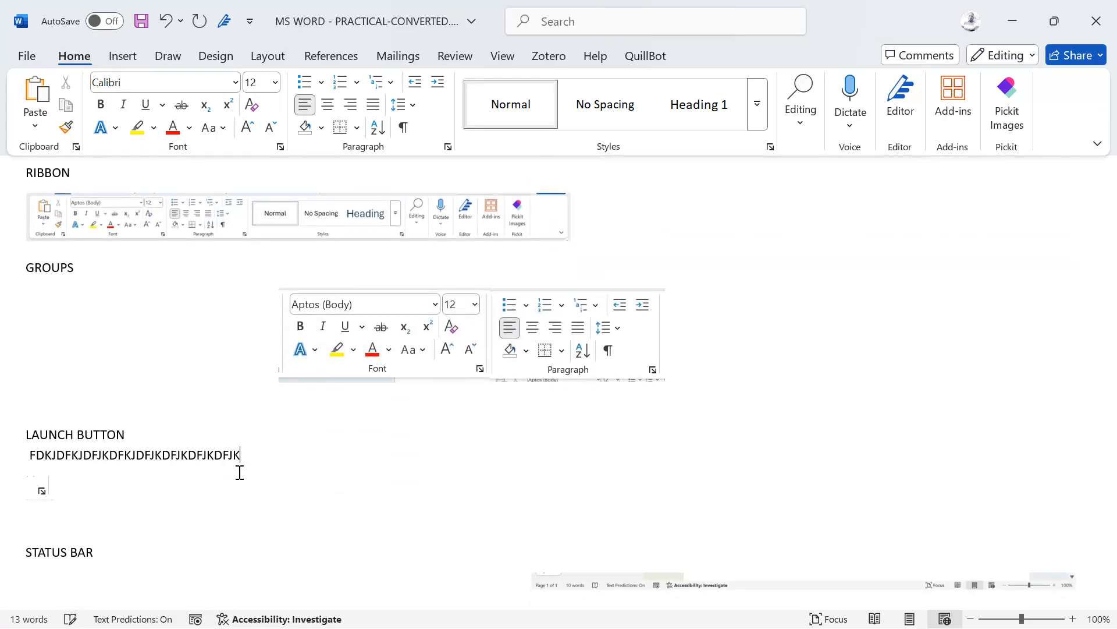
key("ctrl+s")
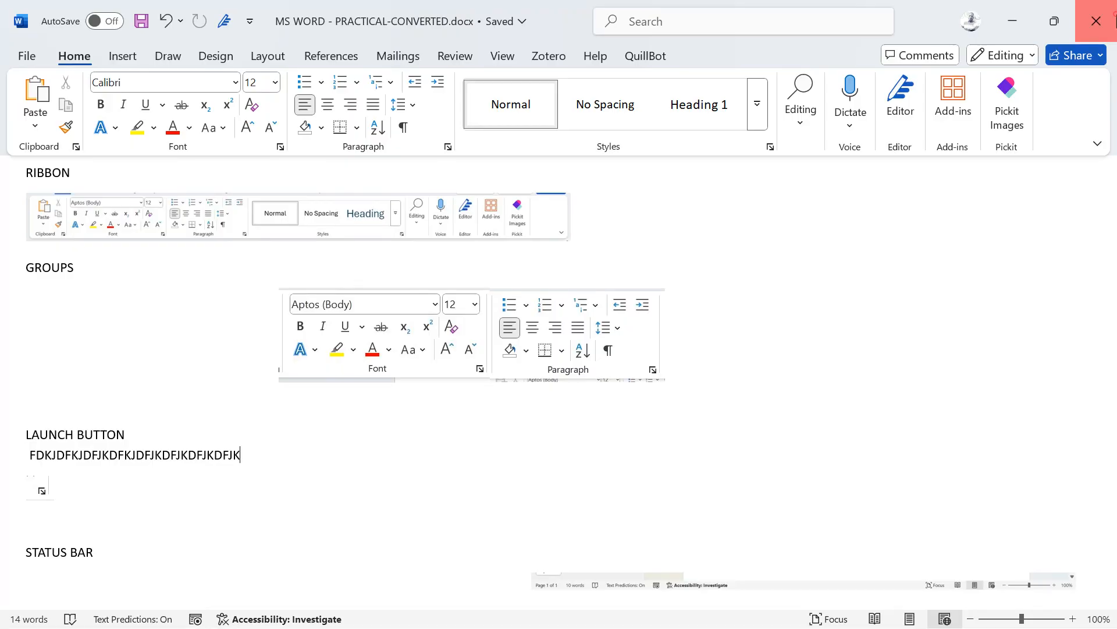
left_click(1097, 21)
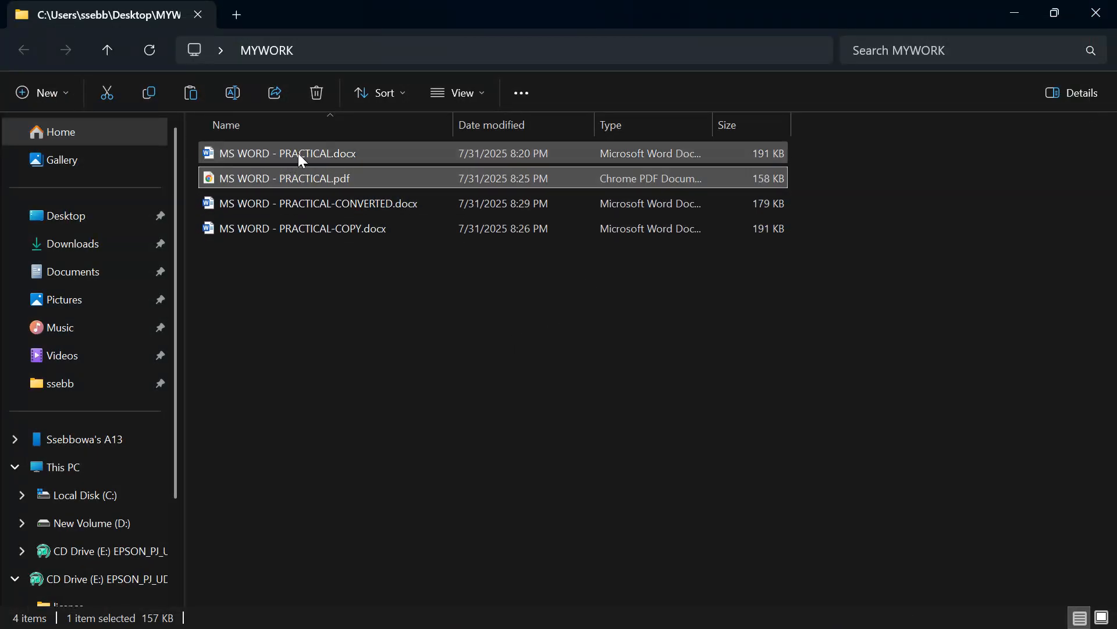
Step: Open the original MS WORD - PRACTICAL.docx from MYWORK and bring its Word window forward
left_click(301, 157)
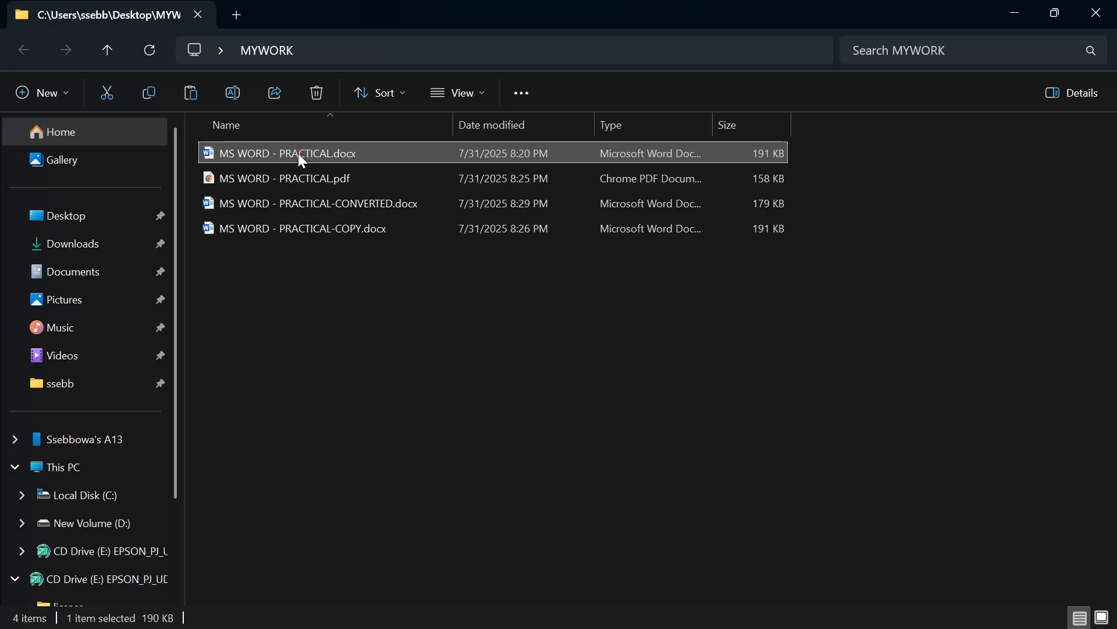
double_click(301, 157)
key("super")
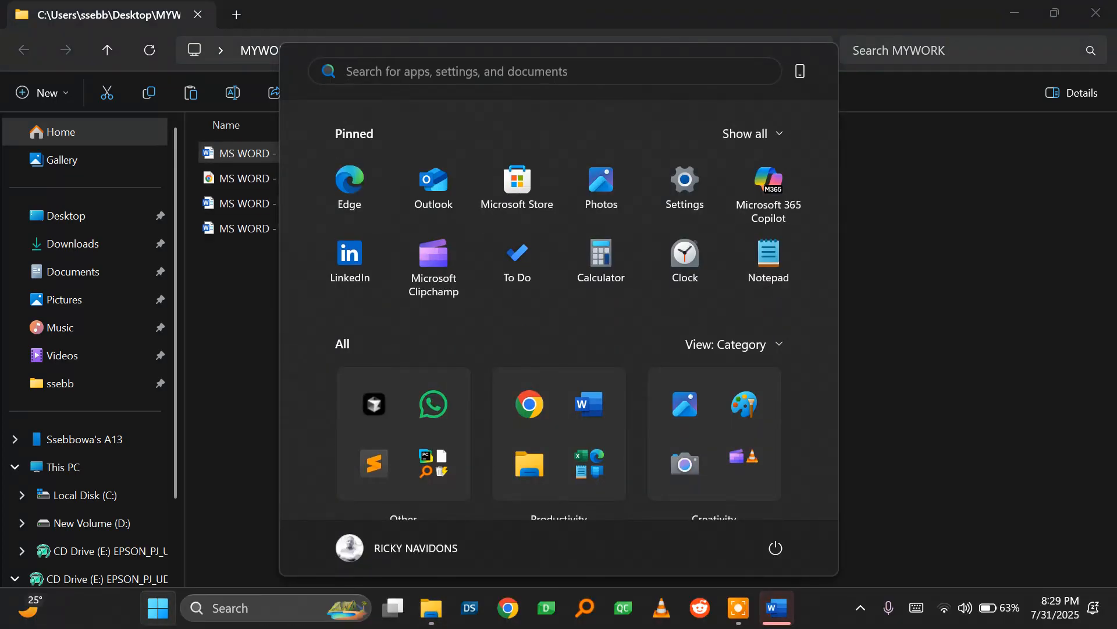
key("super")
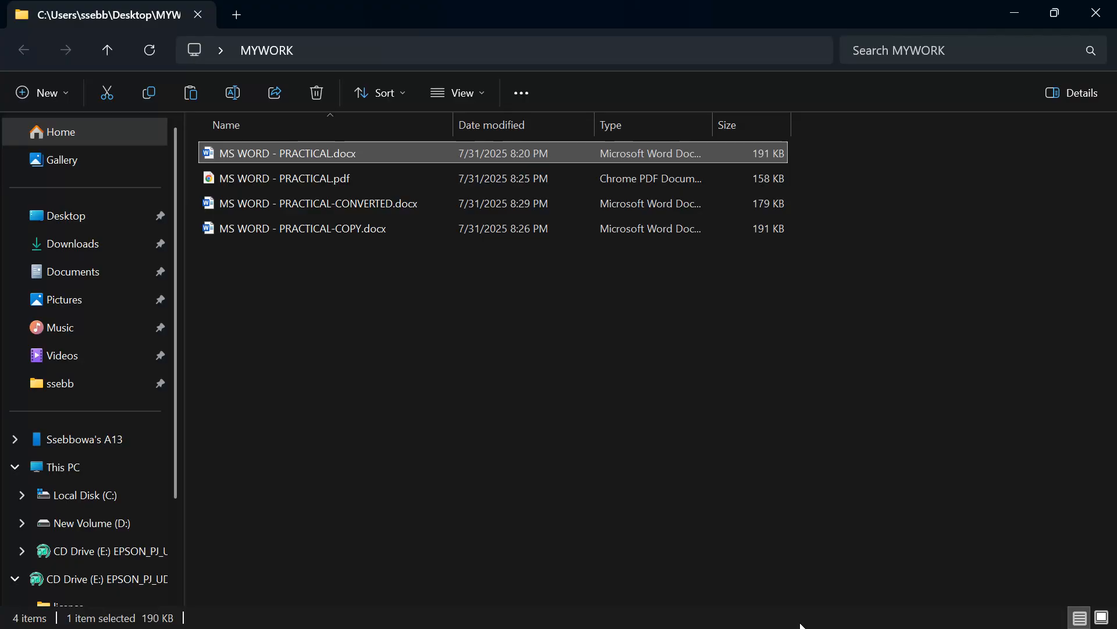
key("super")
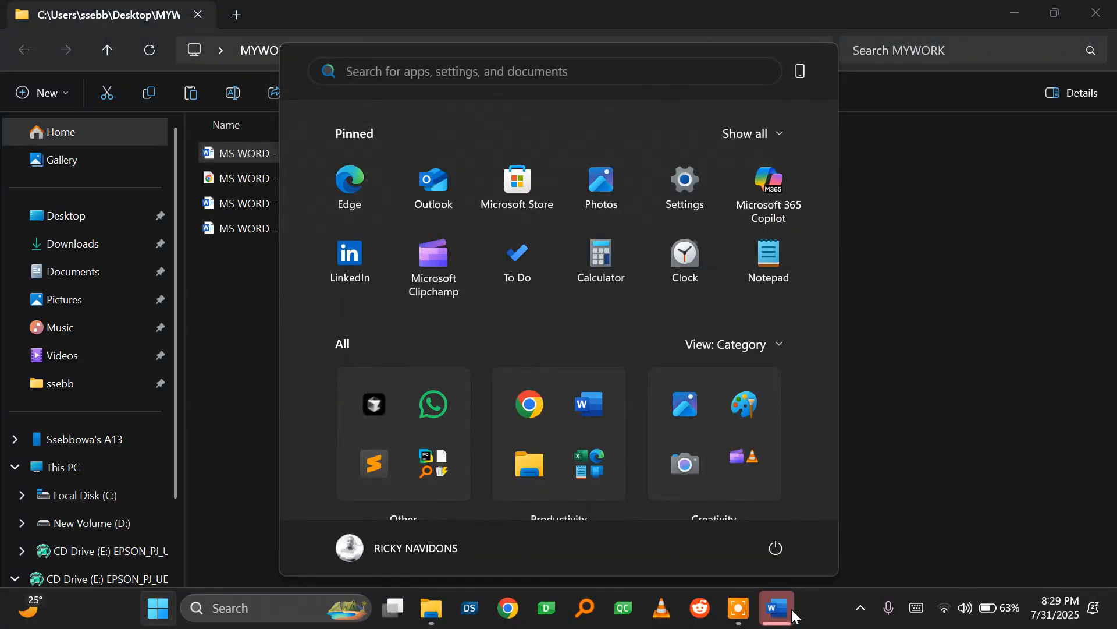
left_click(775, 611)
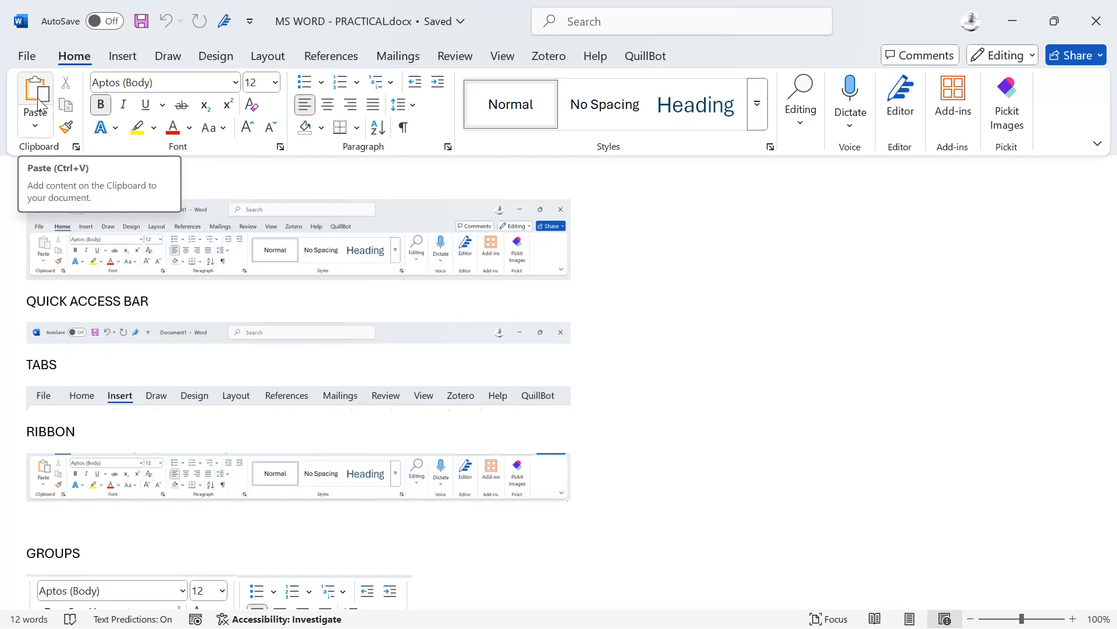
Step: Start a new blank document, type a name on the first line, and copy it
left_click_drag(153, 301, 26, 304)
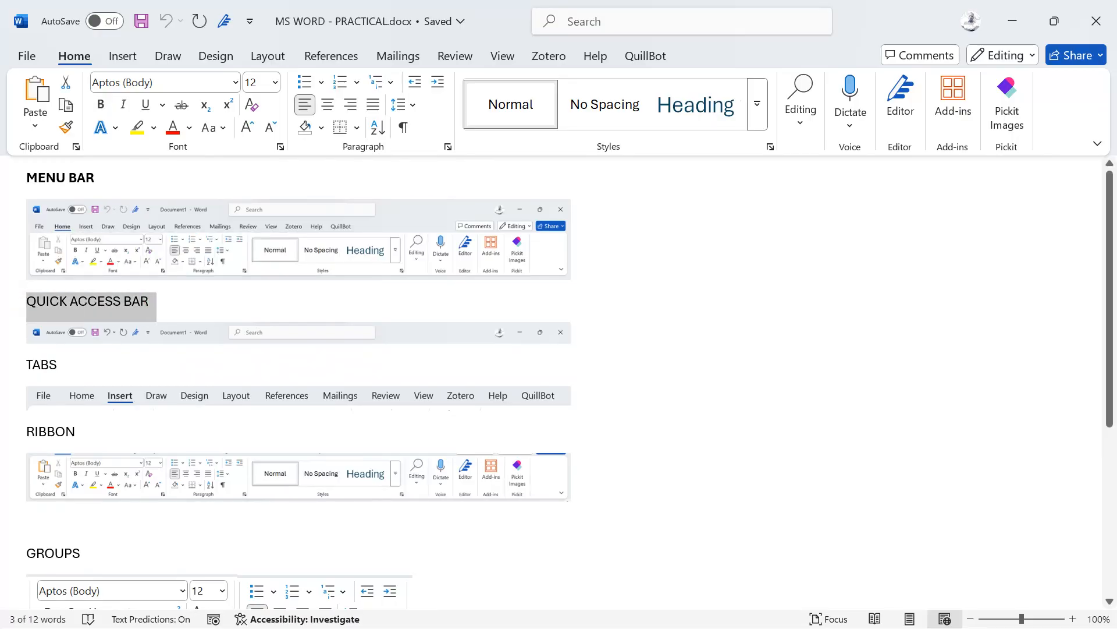
key("ctrl+n")
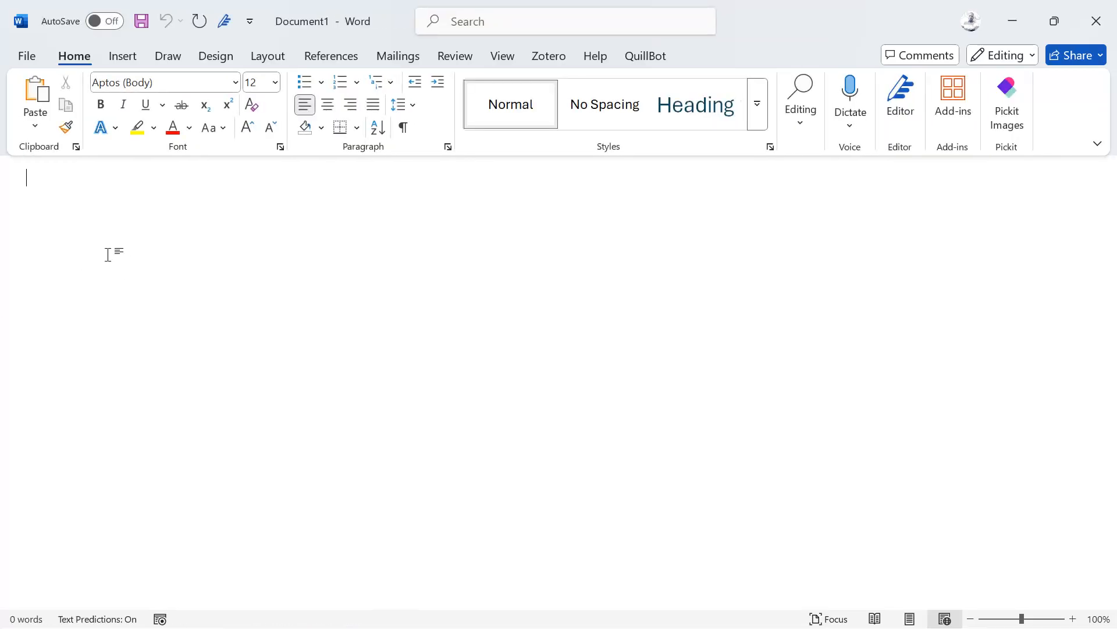
type("RICHARD")
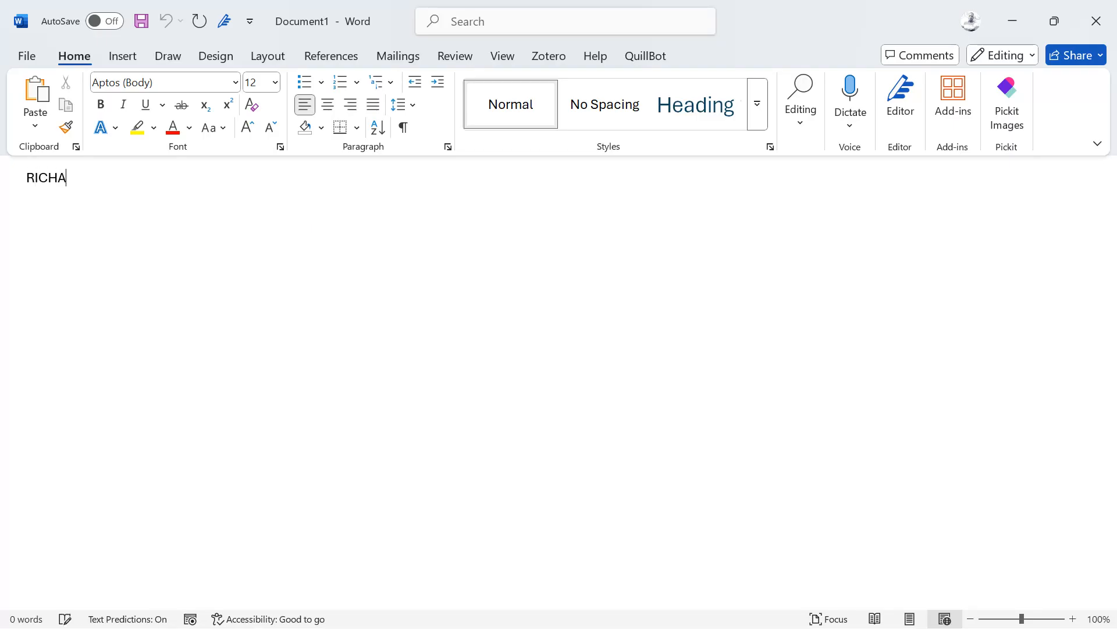
double_click(60, 186)
key("super+c")
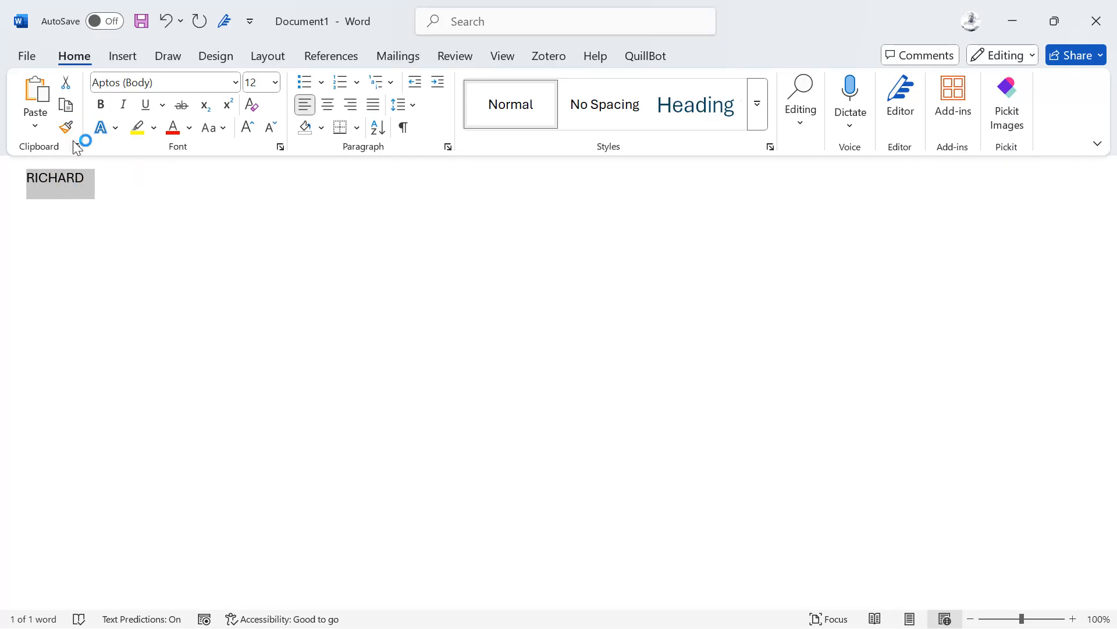
left_click(70, 107)
Step: Paste the name several times below it, then undo the extra pasted copies
left_click(99, 214)
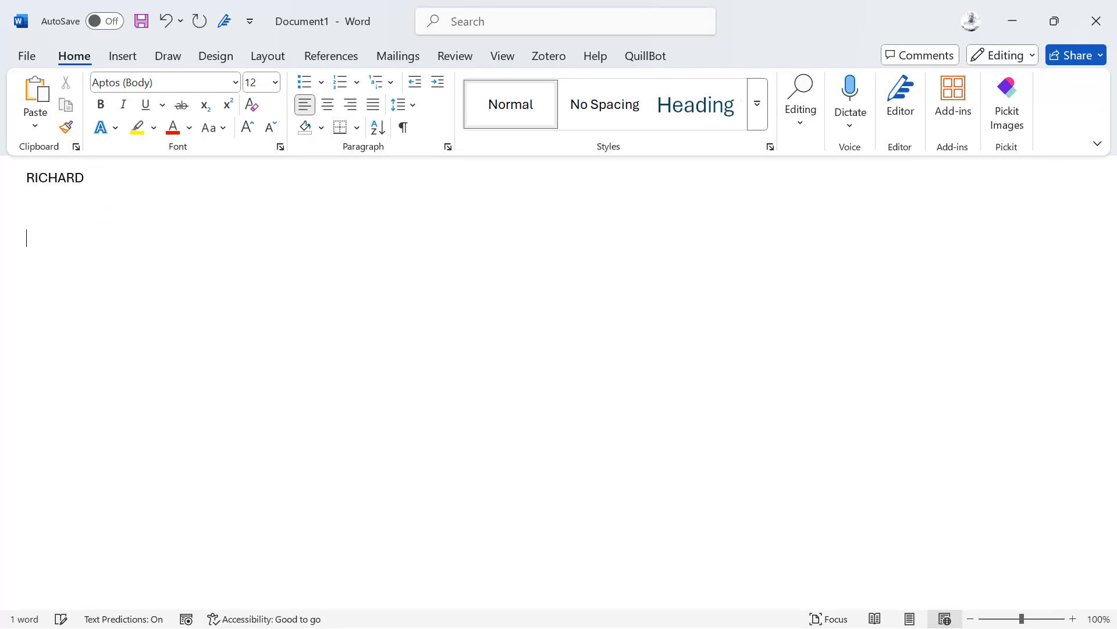
left_click(34, 88)
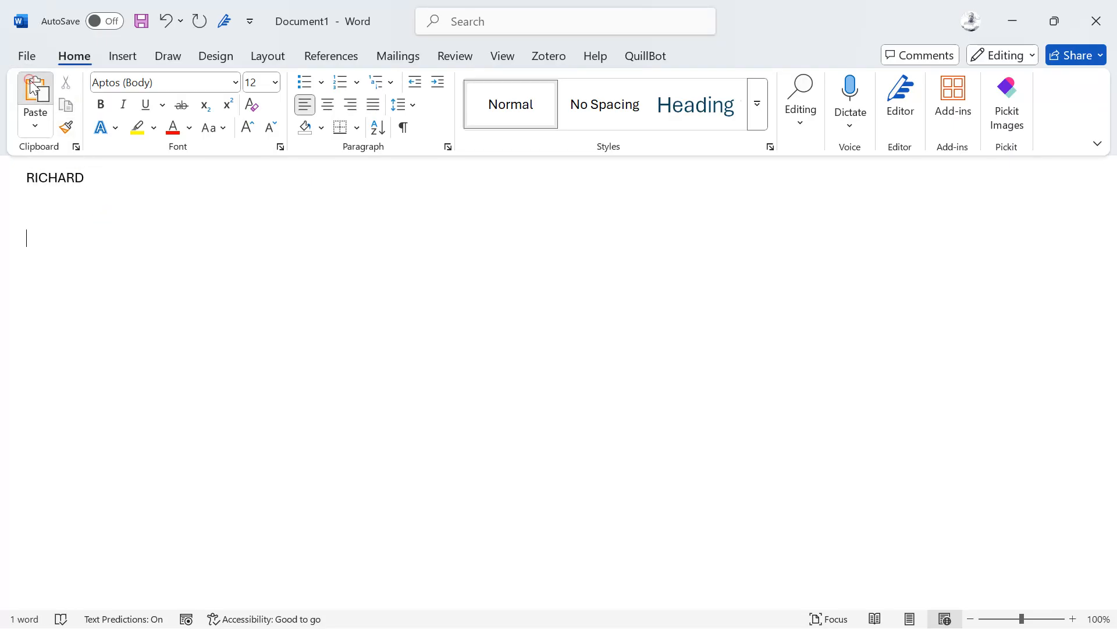
left_click(34, 88)
left_click(34, 87)
left_click(33, 87)
left_click(34, 87)
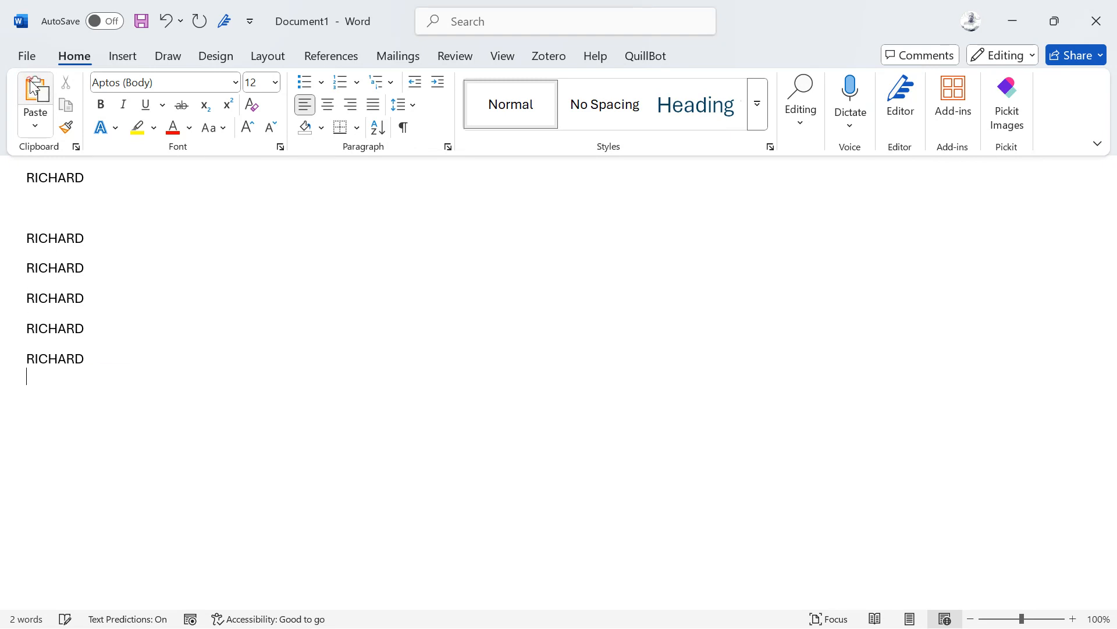
left_click(33, 88)
left_click(34, 87)
left_click(34, 87)
left_click(34, 87)
left_click(33, 87)
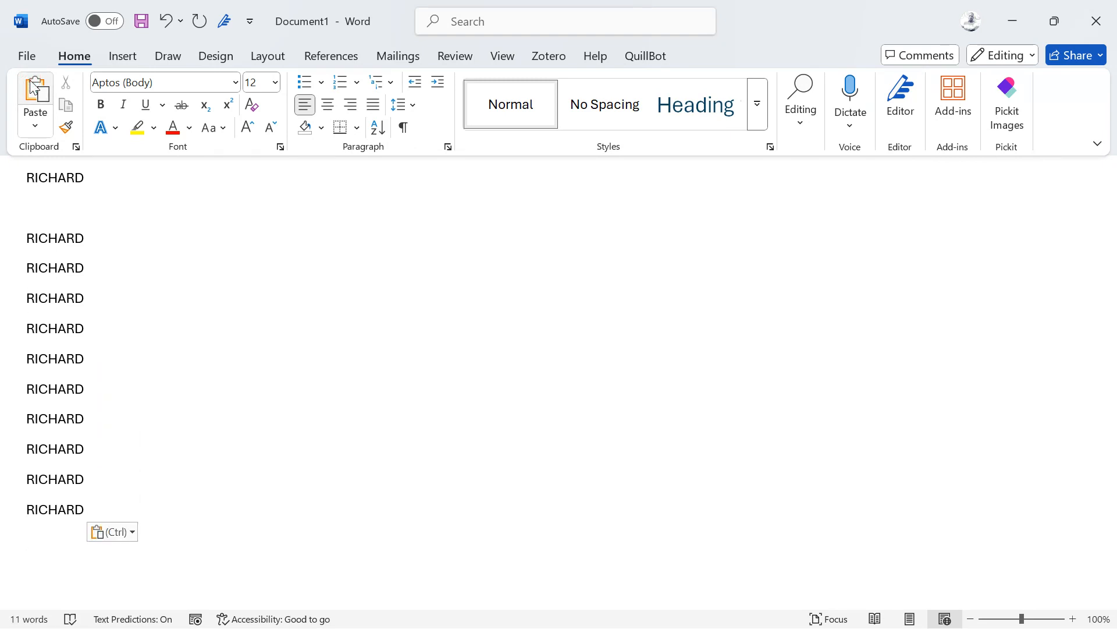
key("ctrl+z")
key("ctrl+z")
key("ctrl+z")
key("ctrl+z")
key("ctrl+z")
key("ctrl+z")
key("ctrl+z")
key("ctrl+z")
key("ctrl+z")
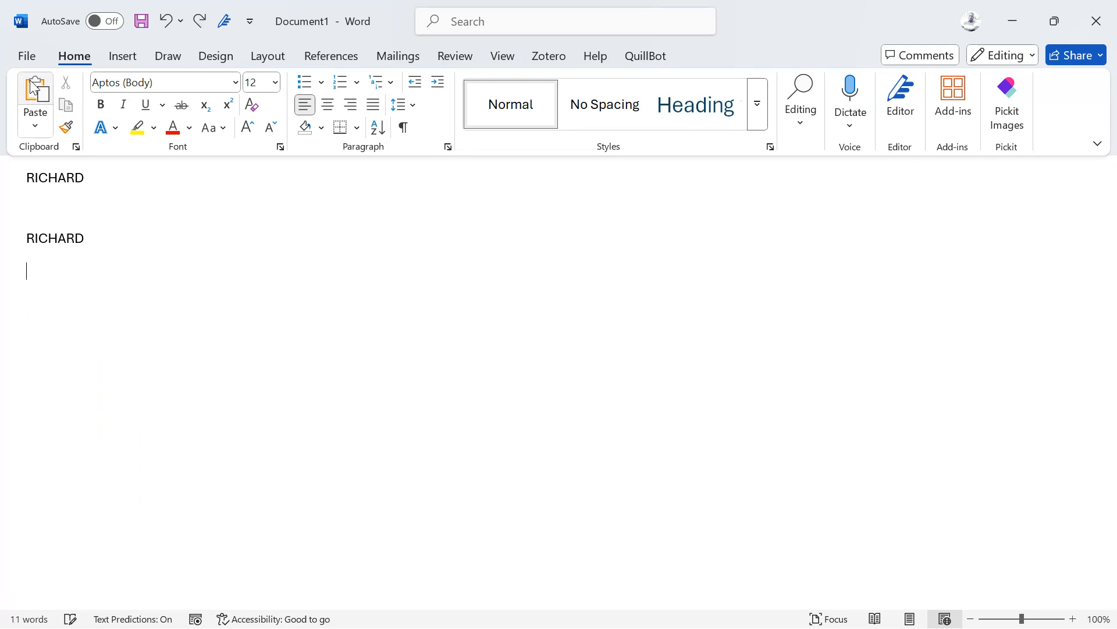
key("ctrl+z")
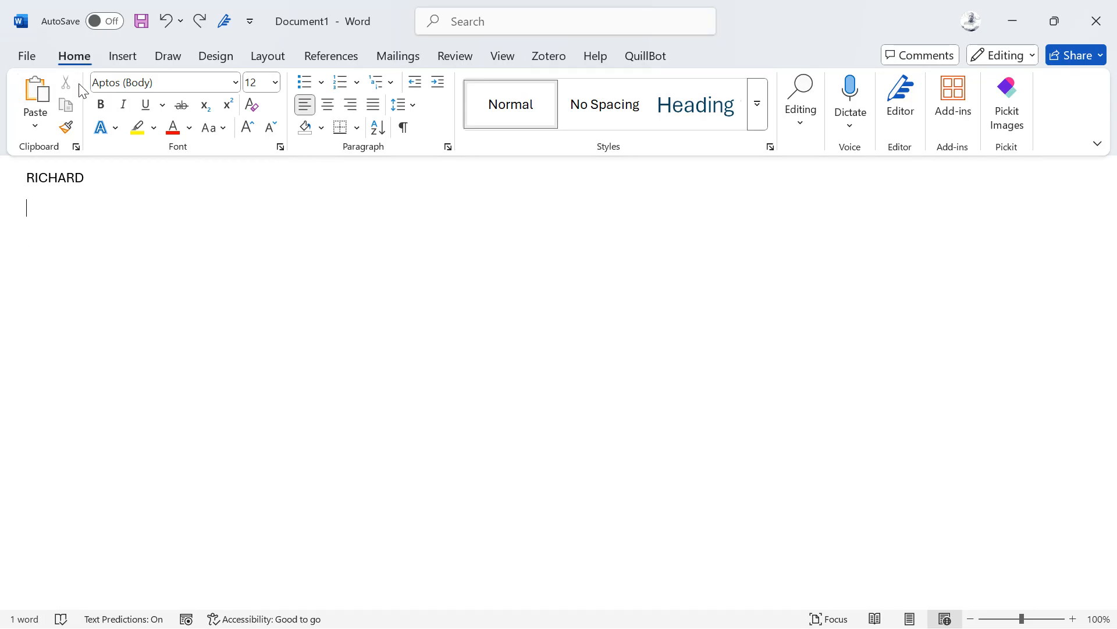
Step: Cut the name line, paste it back twice, then delete the duplicate line
triple_click(56, 176)
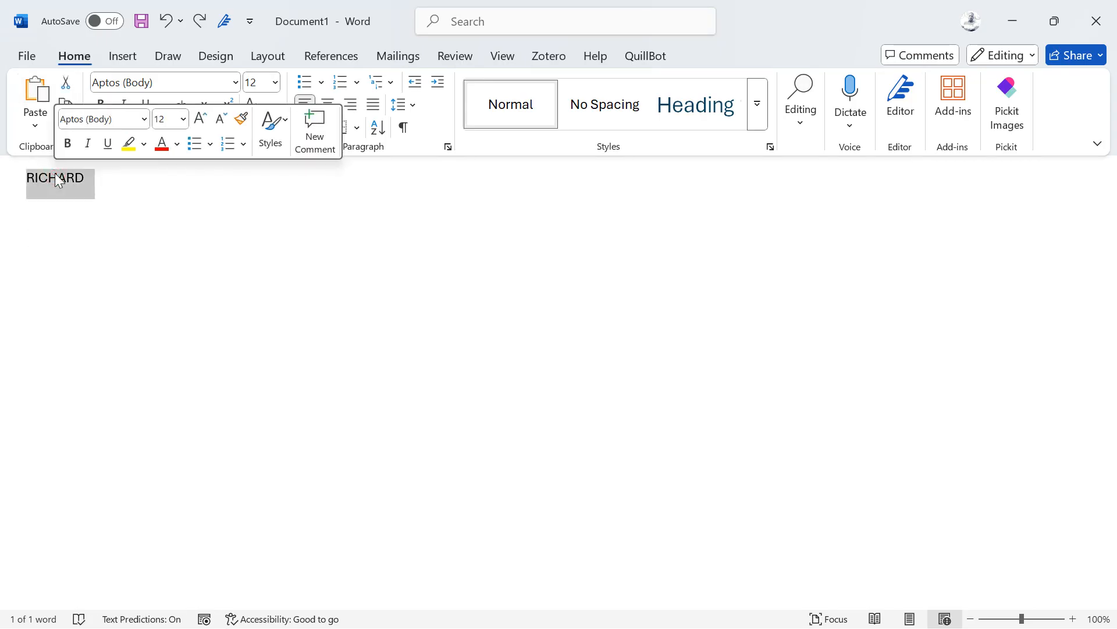
left_click(64, 86)
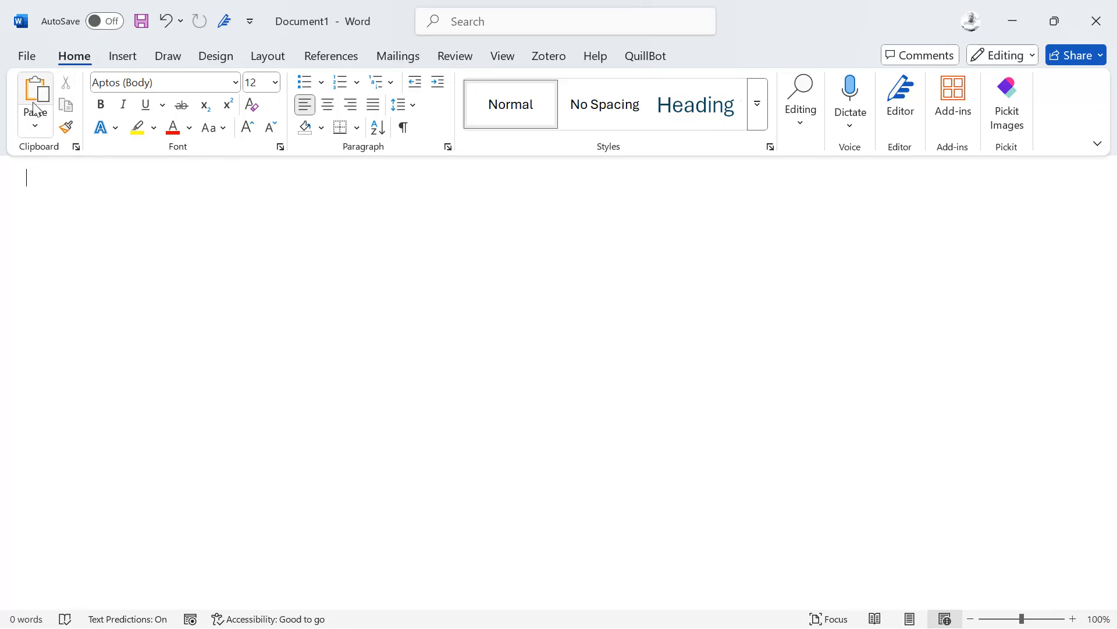
left_click(36, 92)
left_click(38, 90)
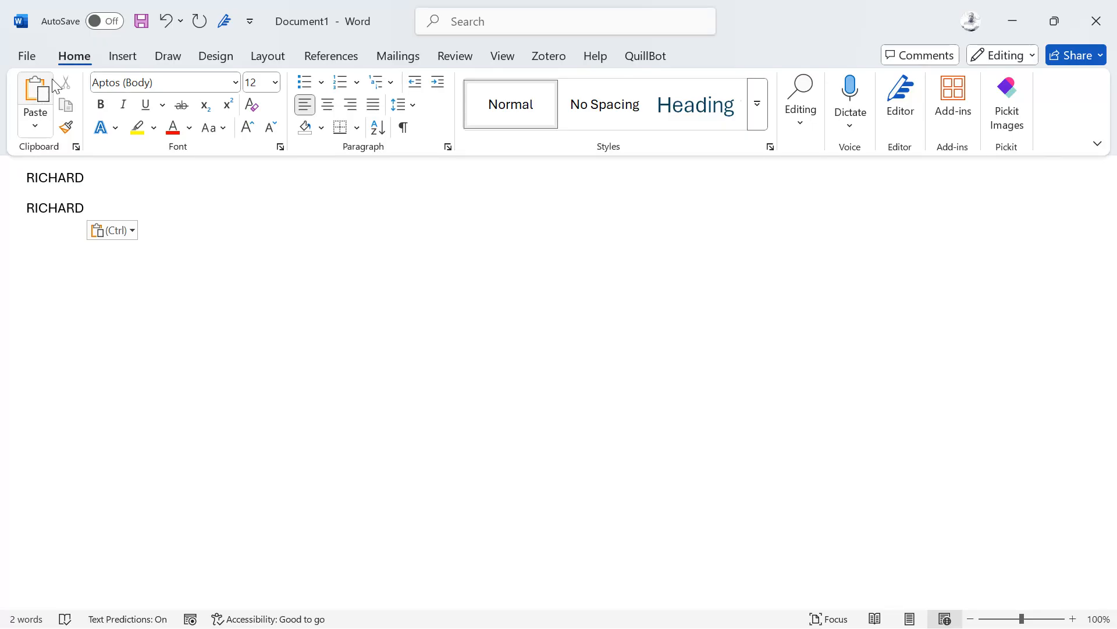
left_click_drag(99, 207, 15, 213)
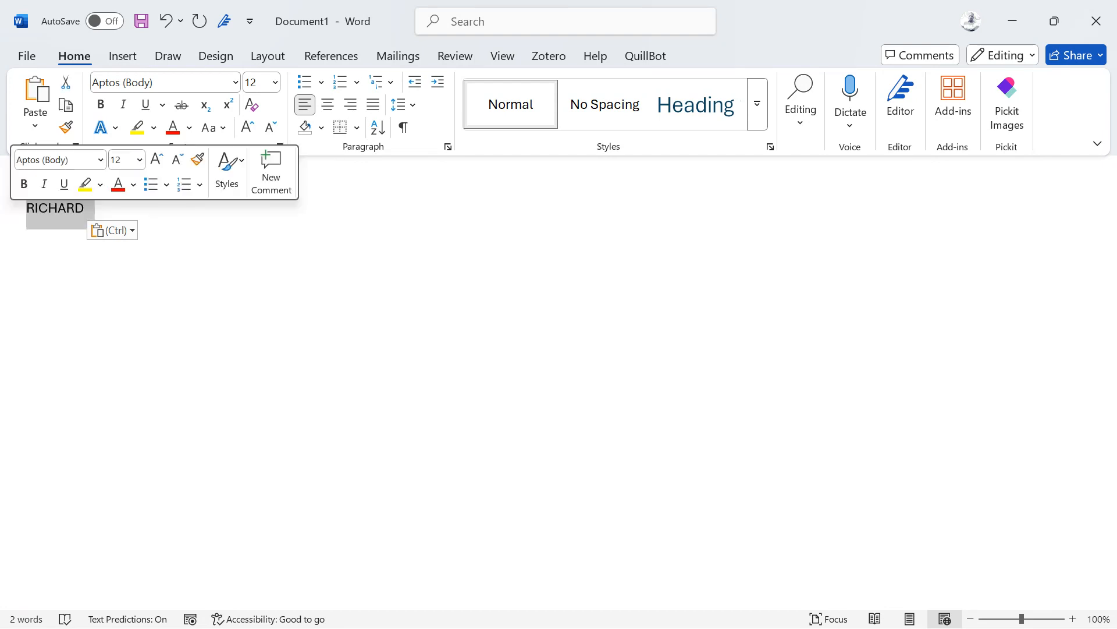
key("BackSpace")
key("BackSpace")
Step: Cut the remaining name and paste it four times so it fills four lines
triple_click(58, 187)
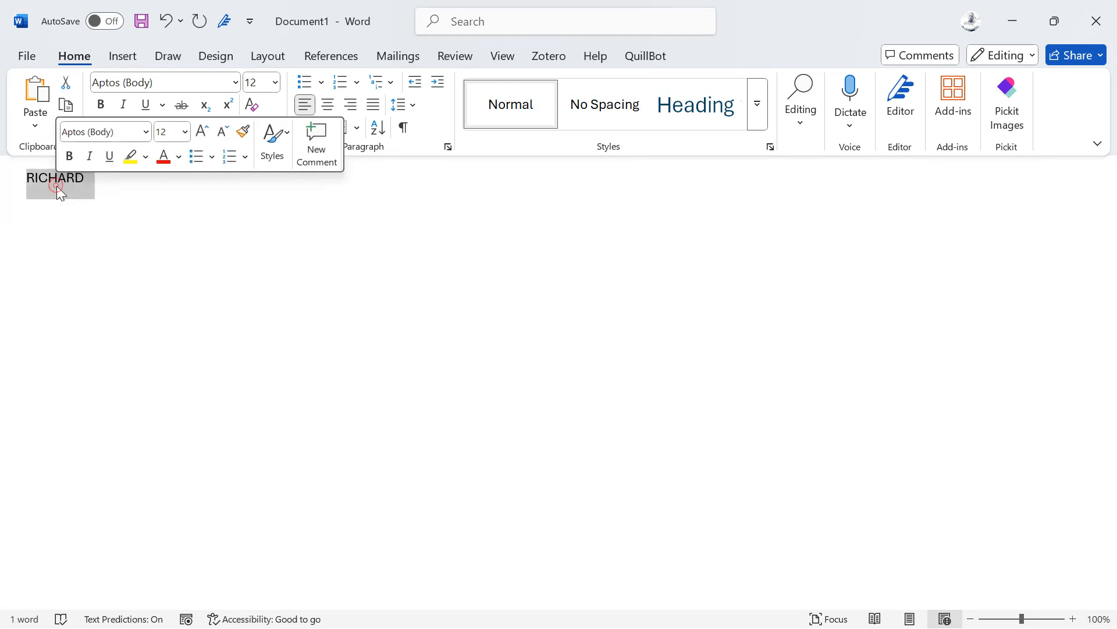
left_click(66, 82)
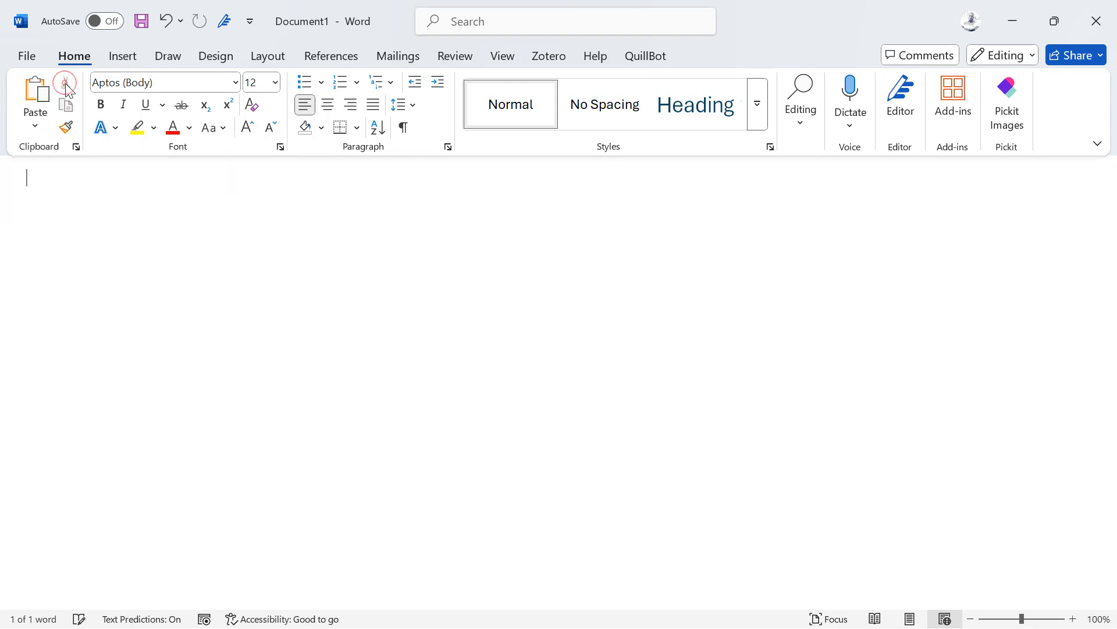
left_click(35, 96)
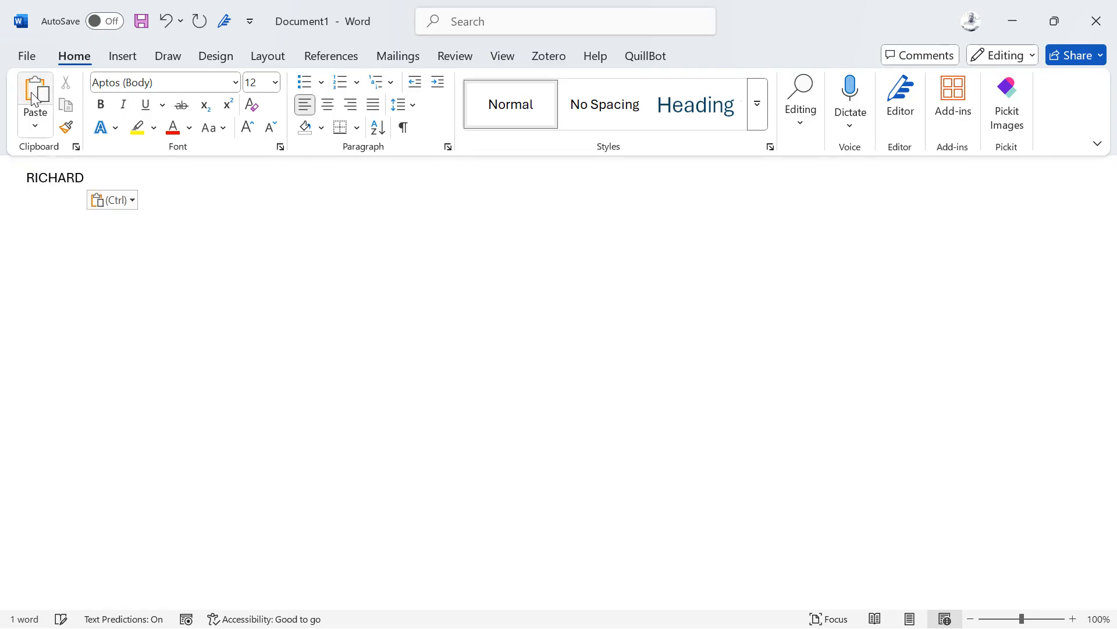
left_click(35, 96)
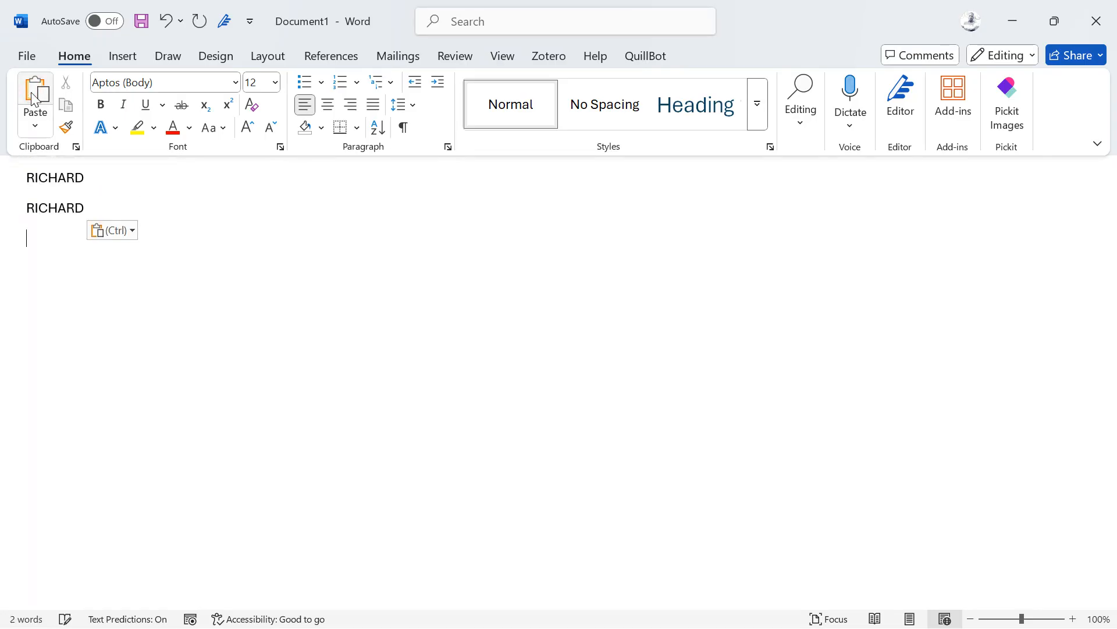
left_click(35, 96)
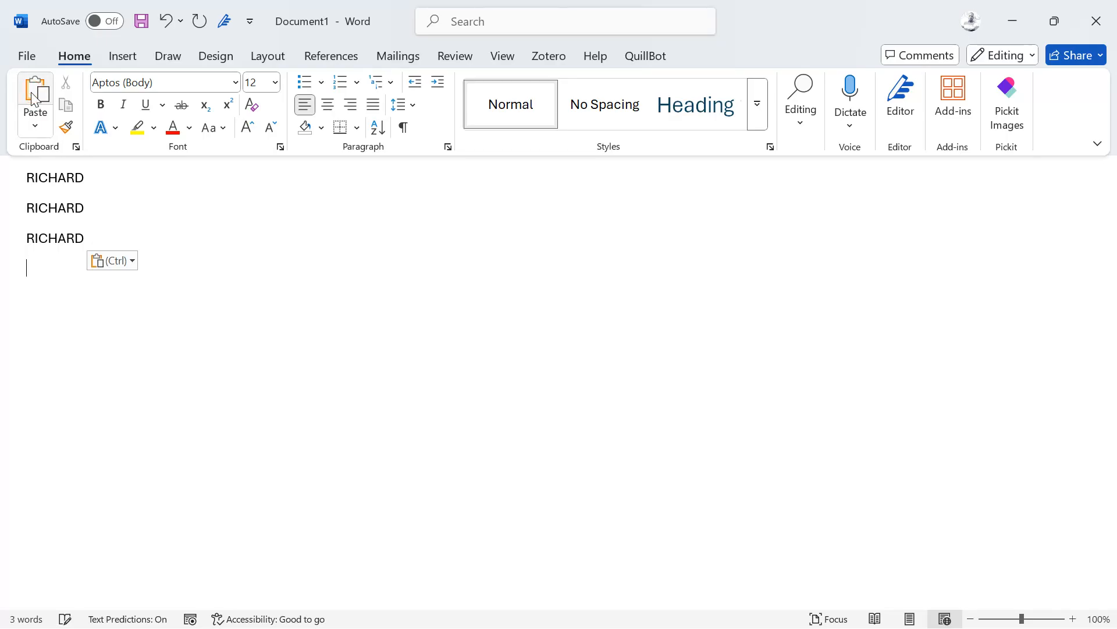
left_click(35, 96)
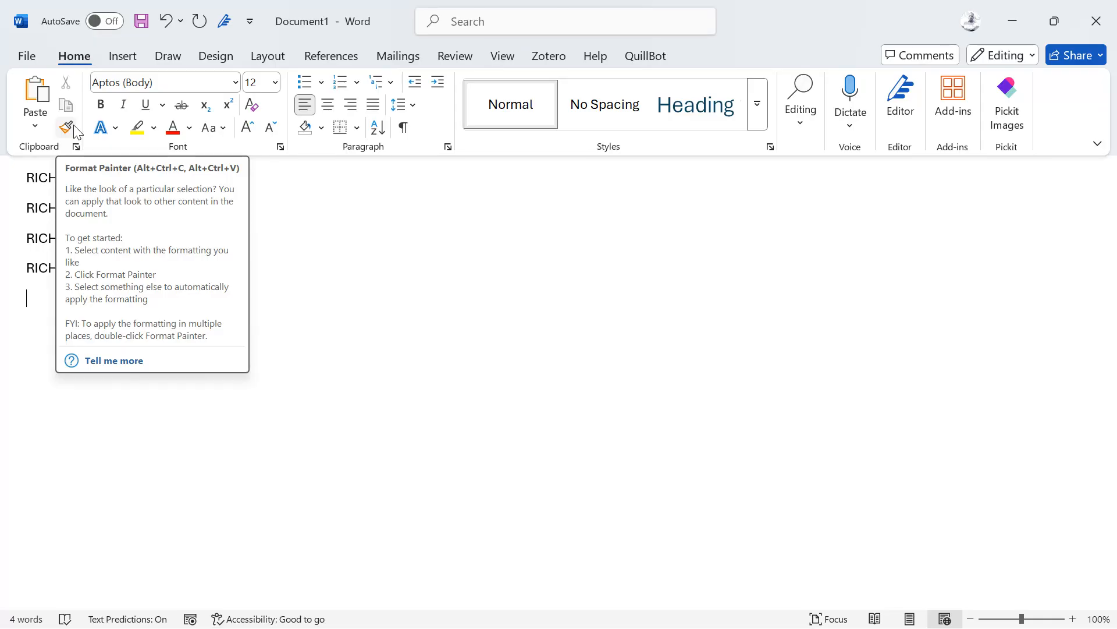
left_click(302, 217)
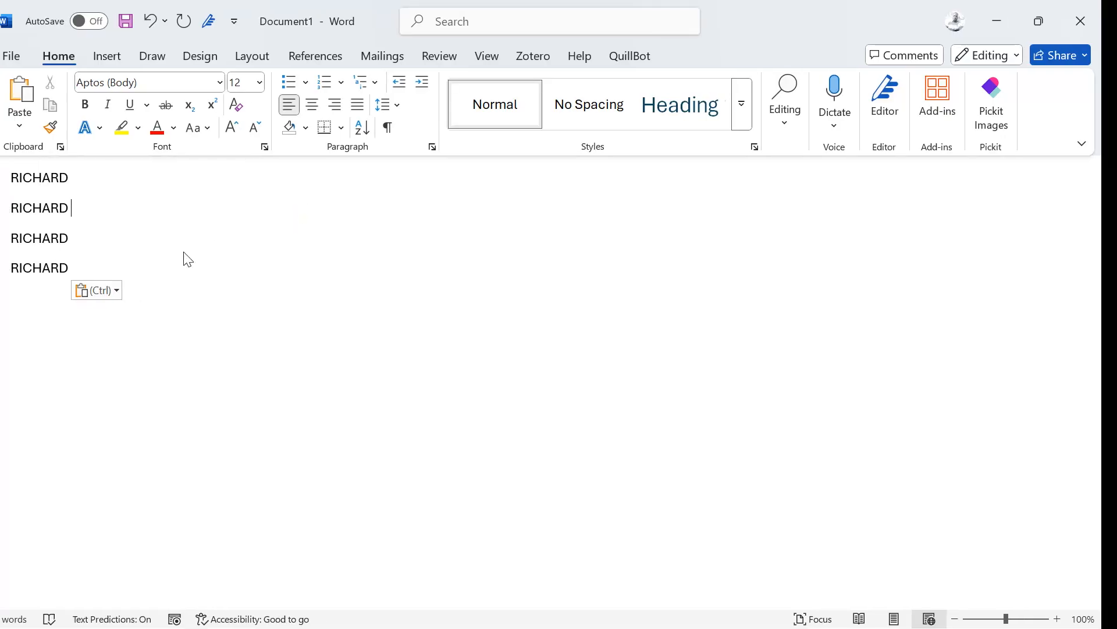
Step: Launch Sublime Text on a new, empty virtual desktop
key("super+Tab")
left_click(752, 522)
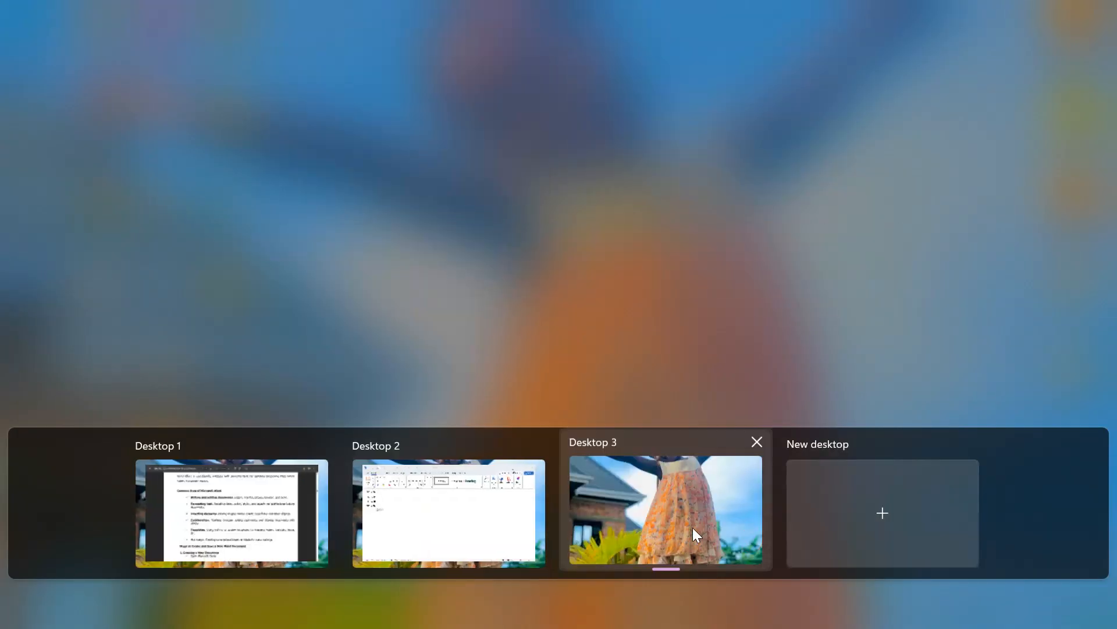
left_click(693, 529)
key("super")
type("su")
key("Return")
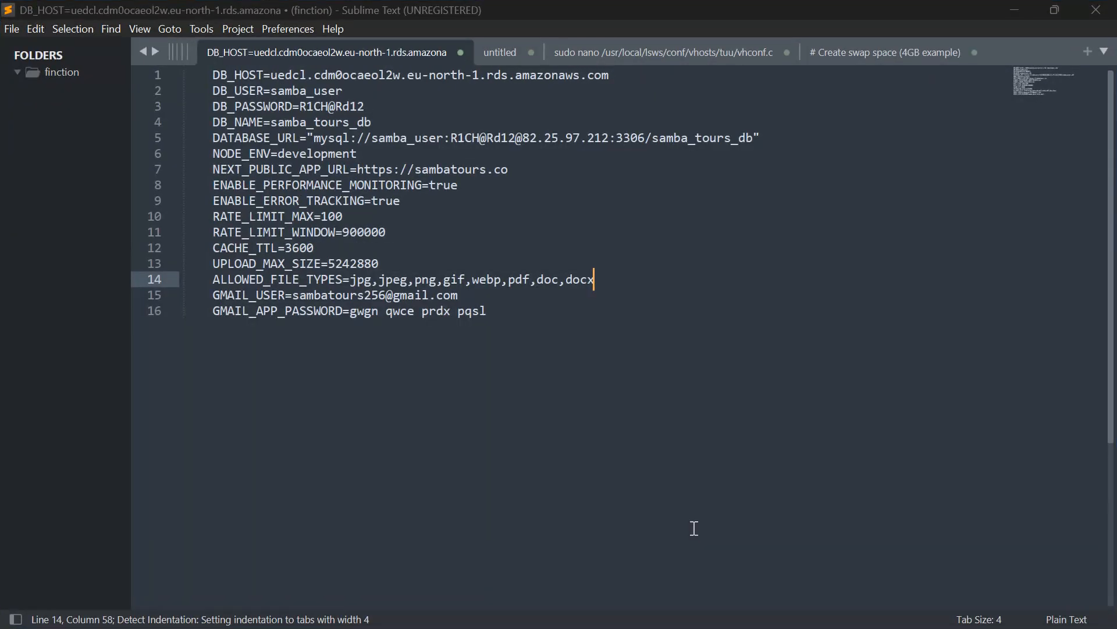
left_click(694, 527)
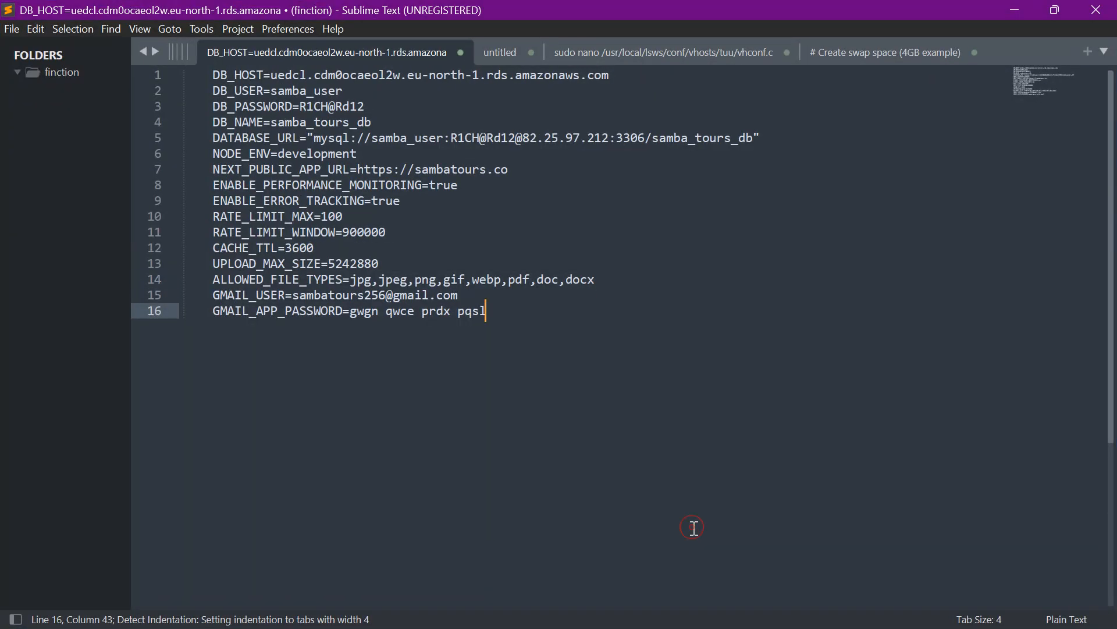
key("ctrl+n")
type("lorem")
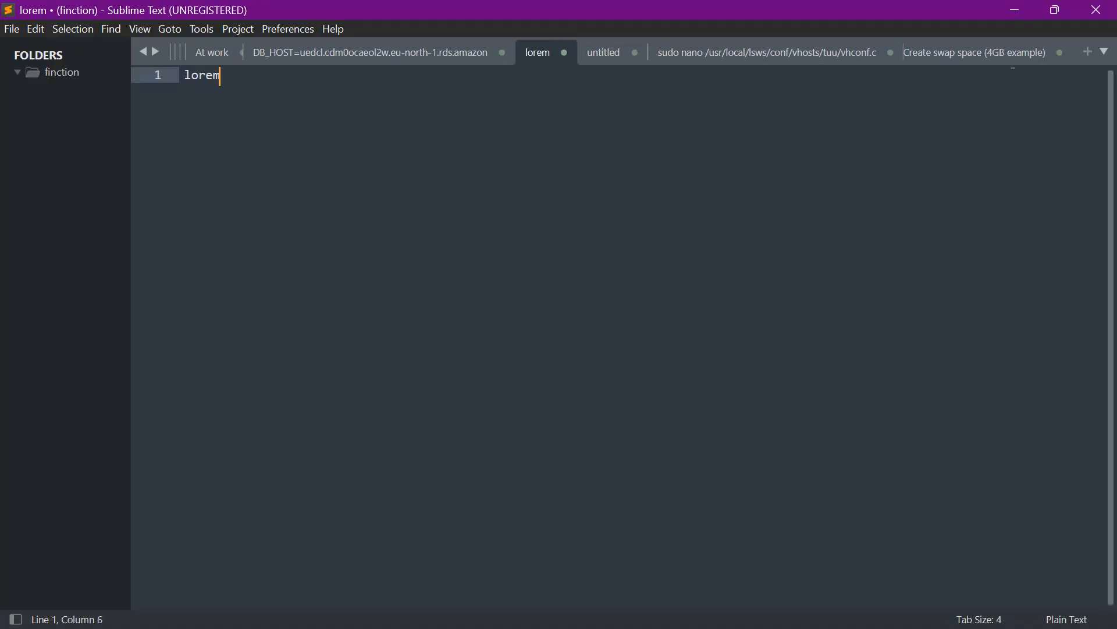
key("Tab")
key("ctrl+a")
key("ctrl+c")
type("x")
key("ctrl+super+Right")
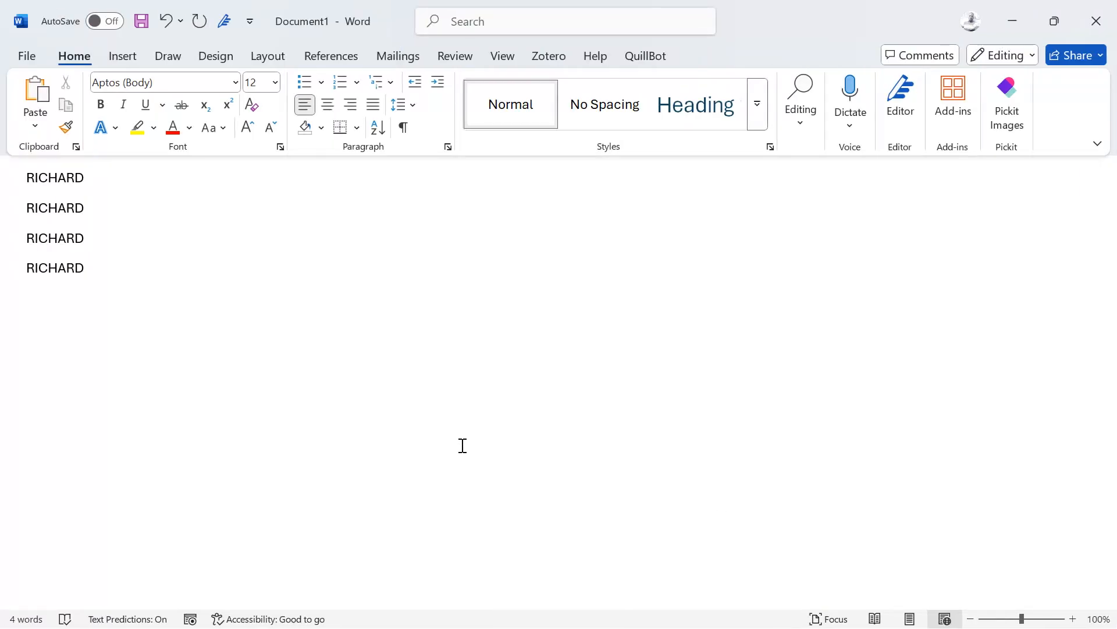
Step: Replace the name lines with the heading 'MY STORY' and paste the lorem paragraph below
key("ctrl+a")
type("M")
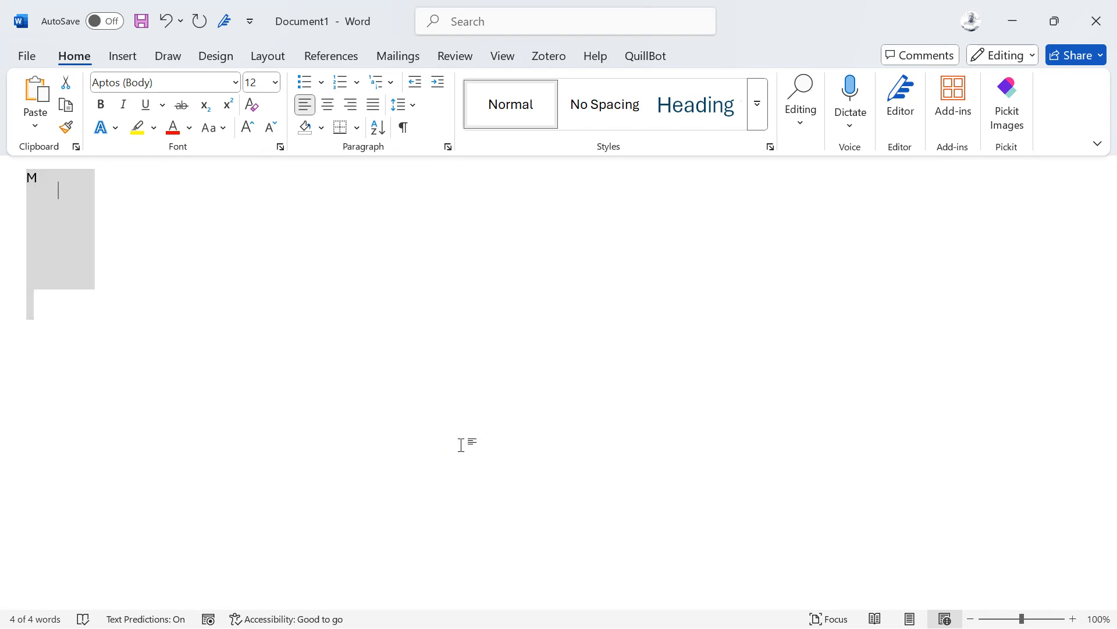
type("Y STORY")
key("Return")
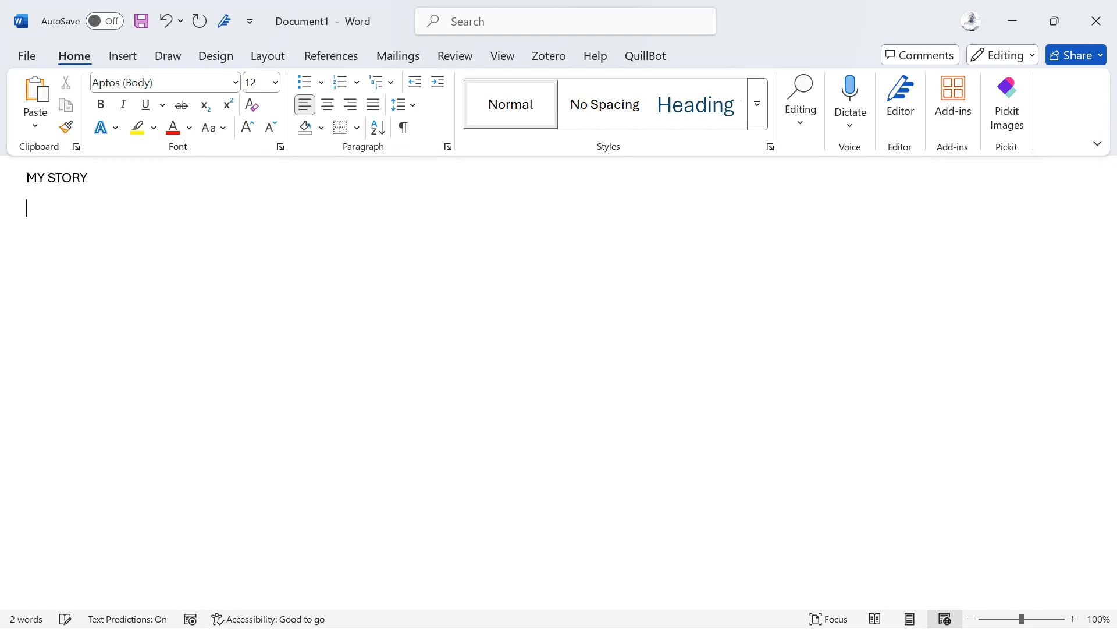
key("ctrl+v")
key("ctrl+v")
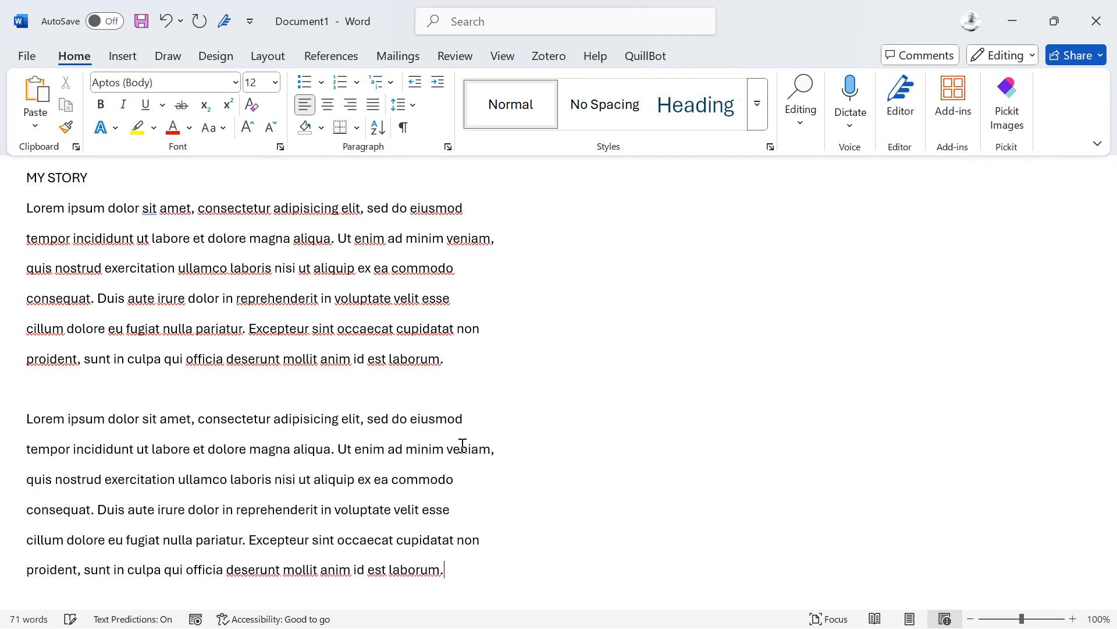
Step: Make the MY STORY heading and first lorem paragraph bold italic
left_click_drag(469, 364, 34, 200)
left_click(36, 245)
right_click(36, 245)
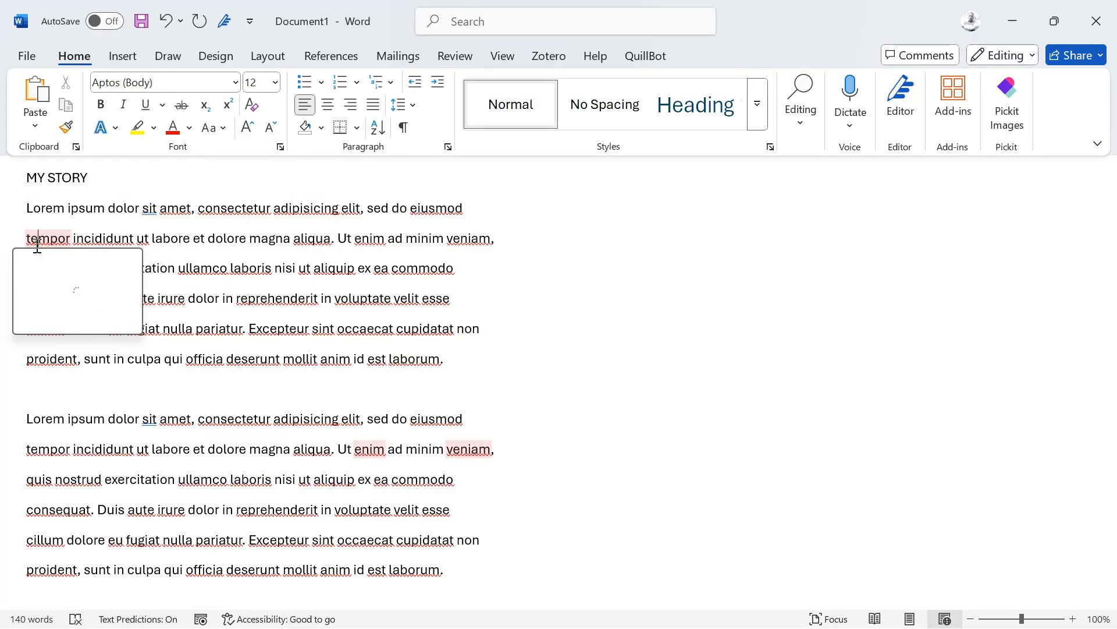
key("Escape")
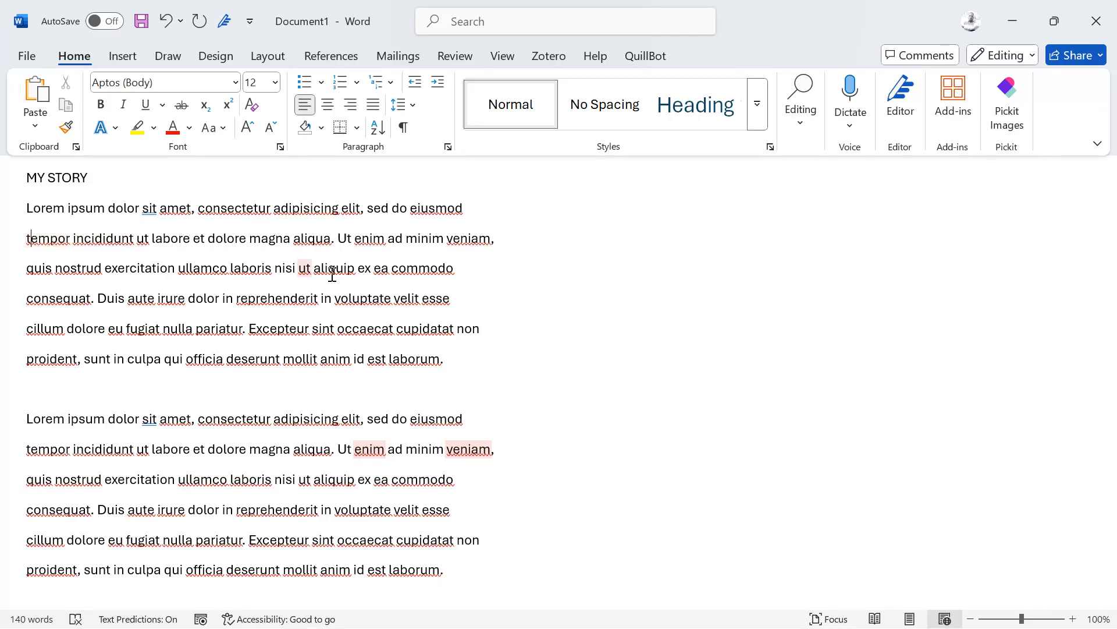
left_click_drag(452, 370, 28, 203)
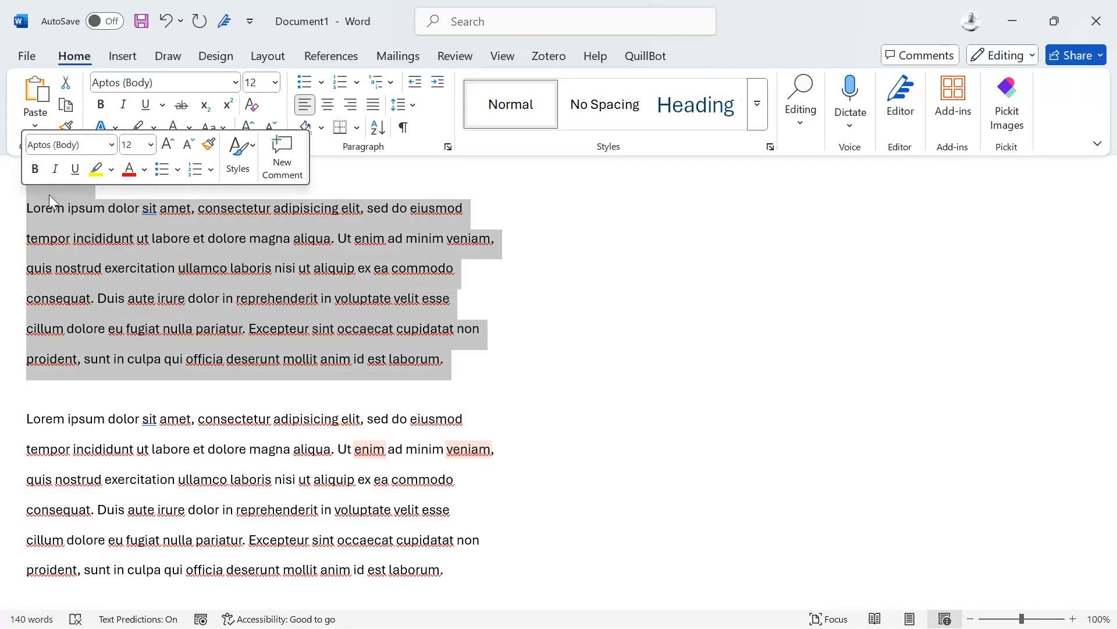
left_click(34, 169)
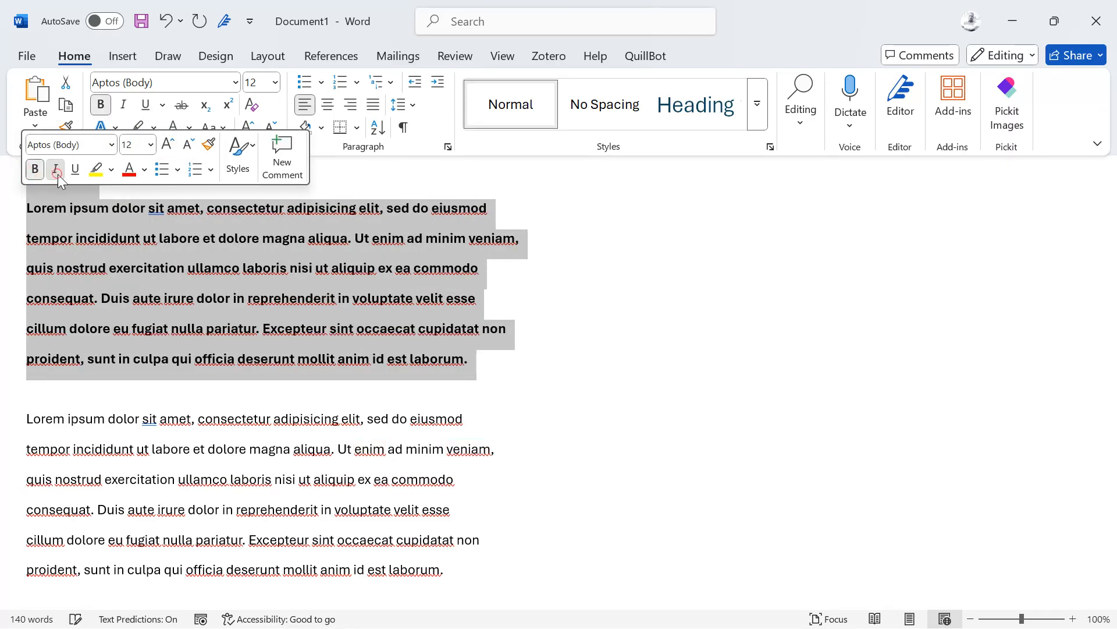
left_click(56, 170)
Step: Paste a third plain lorem ipsum paragraph after the second one
left_click(579, 298)
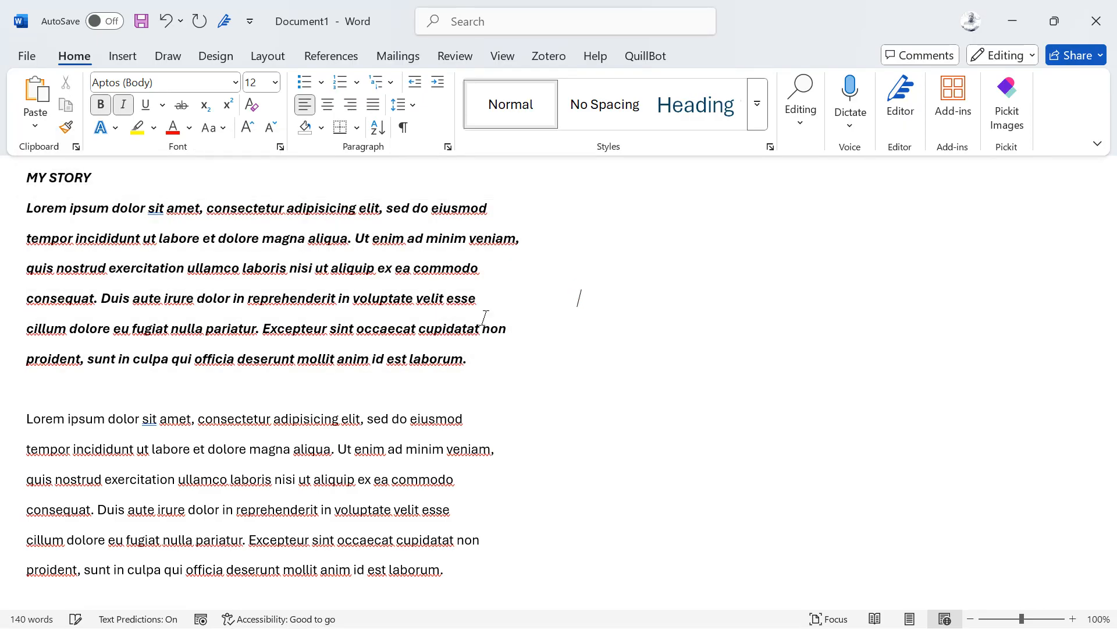
right_click(256, 436)
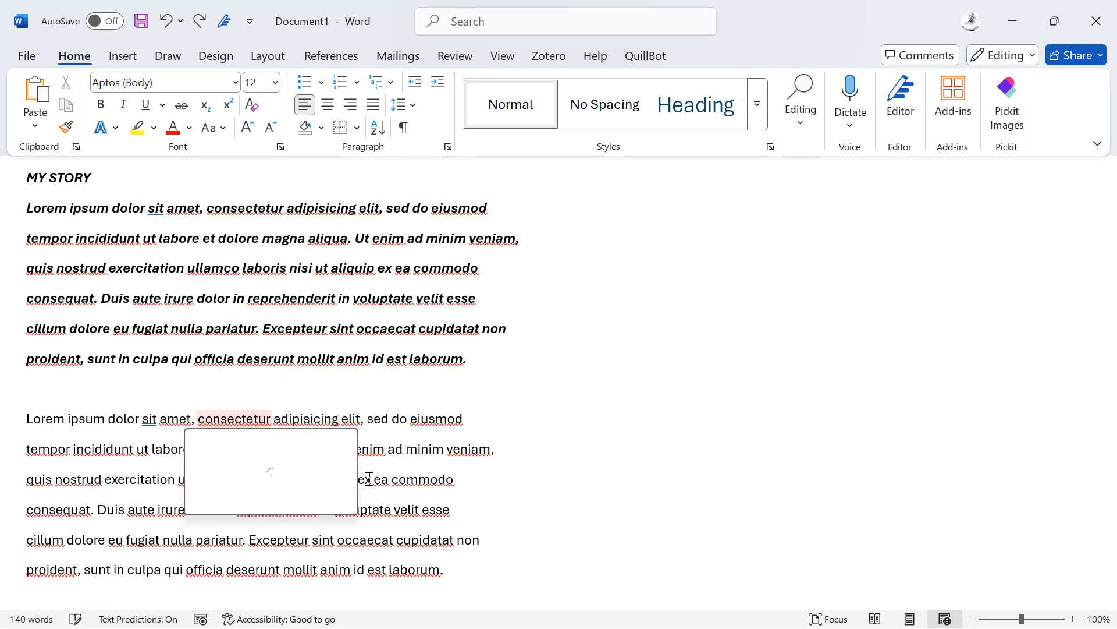
left_click(462, 563)
key("Return")
key("Return")
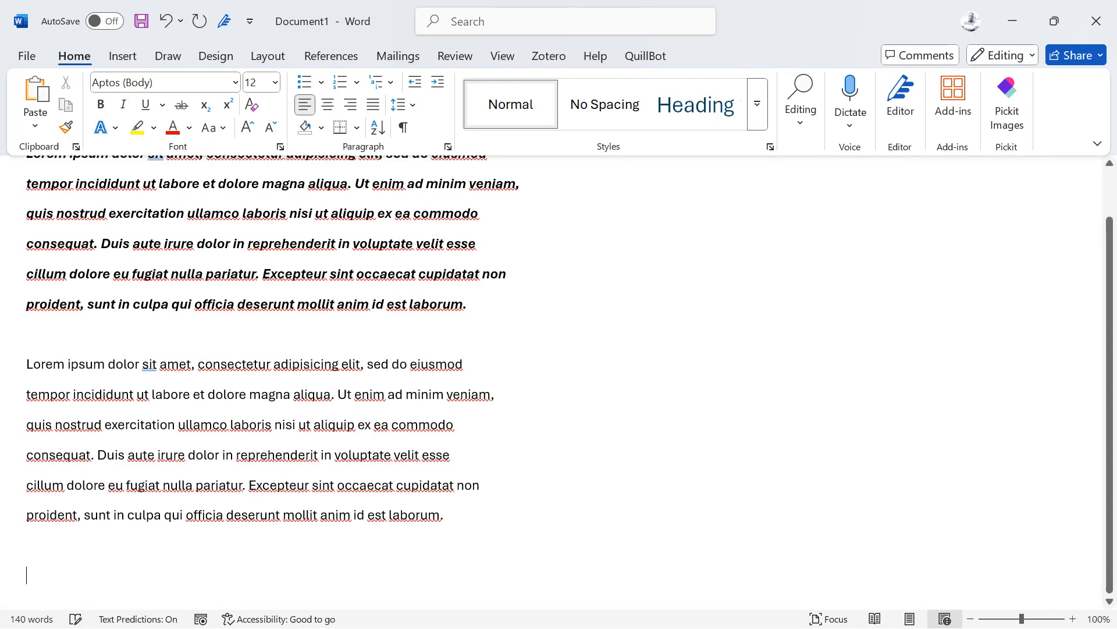
key("ctrl+v")
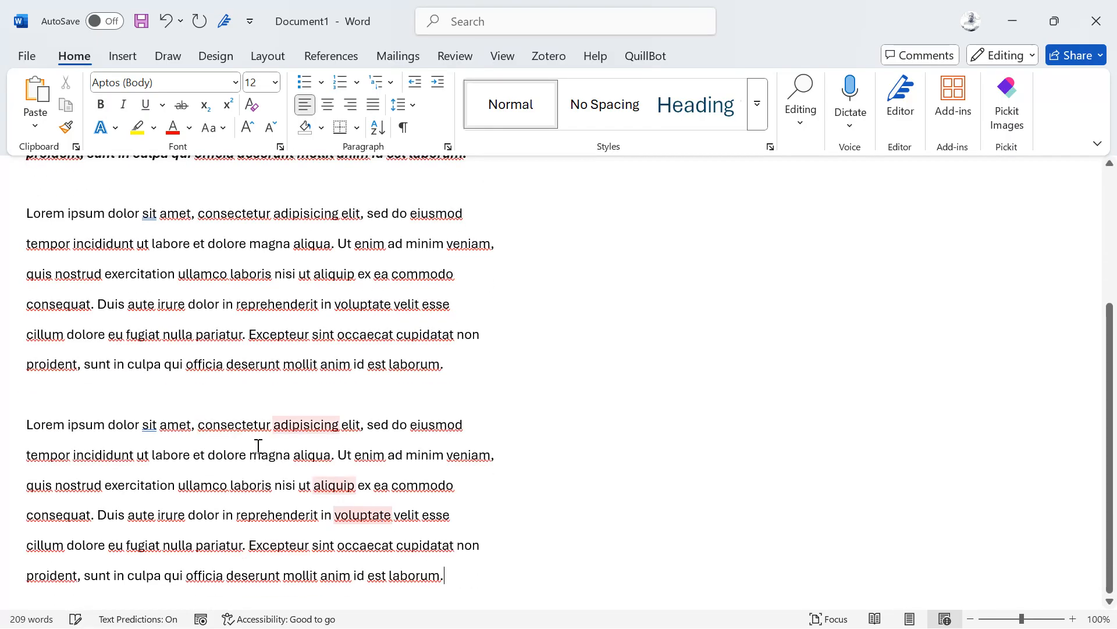
scroll(322, 359, "up", 5)
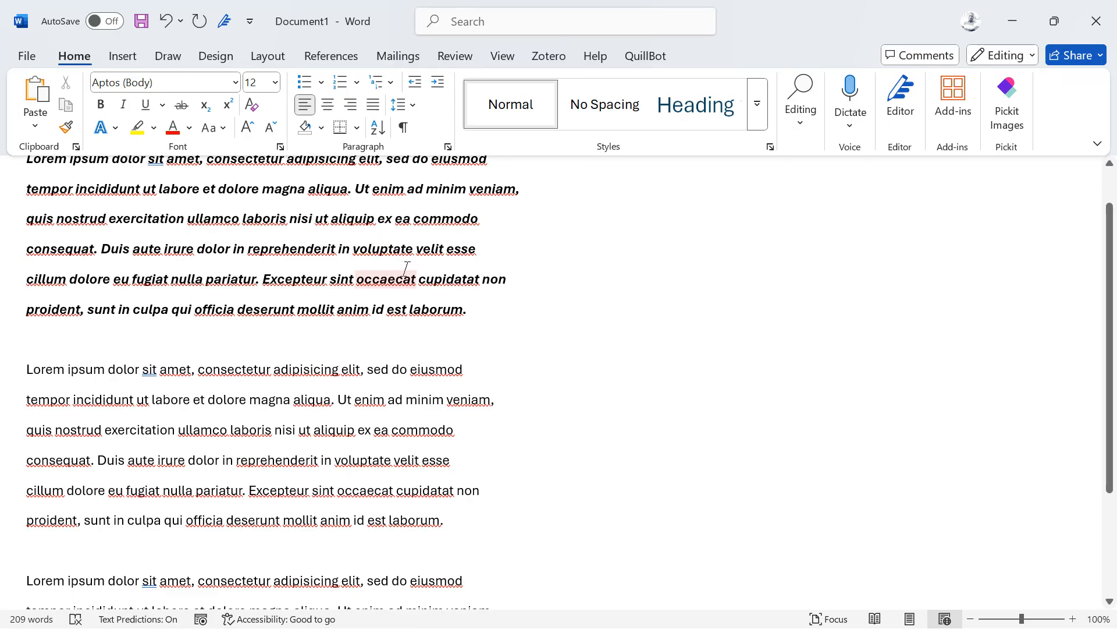
Step: Use Format Painter to copy the bold italic look onto the second and last lorem paragraphs
left_click_drag(476, 286, 283, 256)
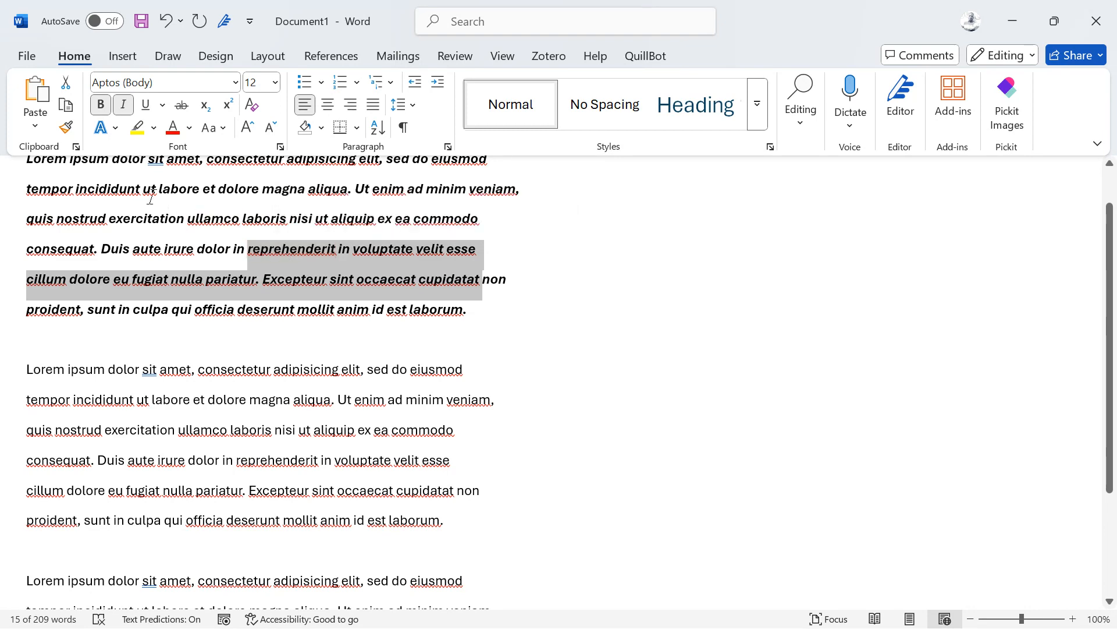
left_click(66, 127)
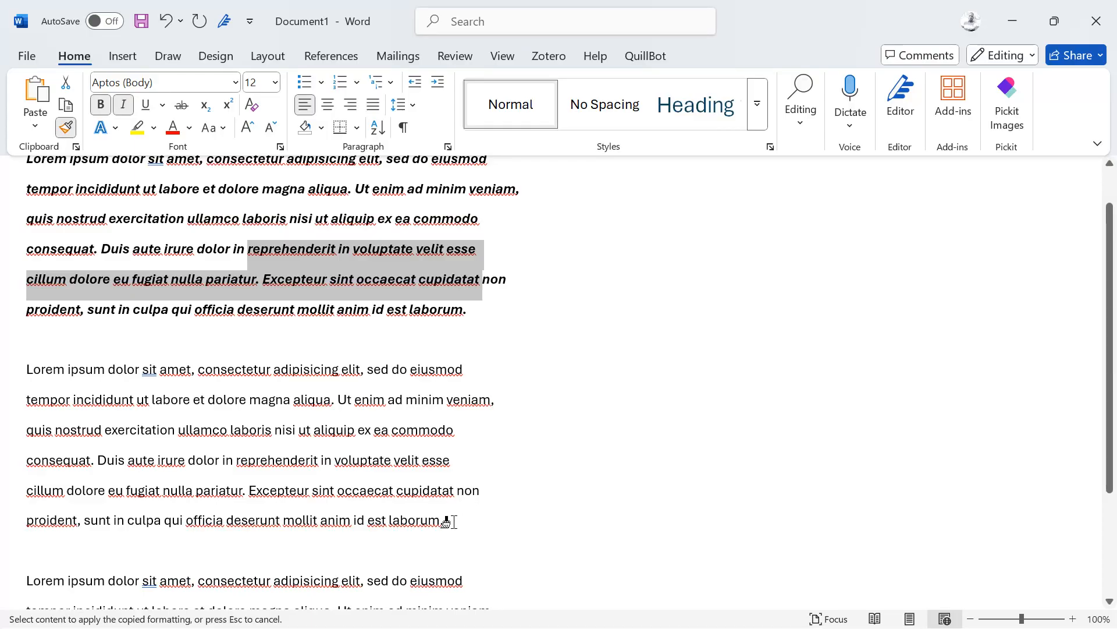
mouse_move(448, 522)
left_mouse_down()
mouse_move(153, 490)
mouse_move(29, 429)
mouse_move(26, 369)
left_mouse_up()
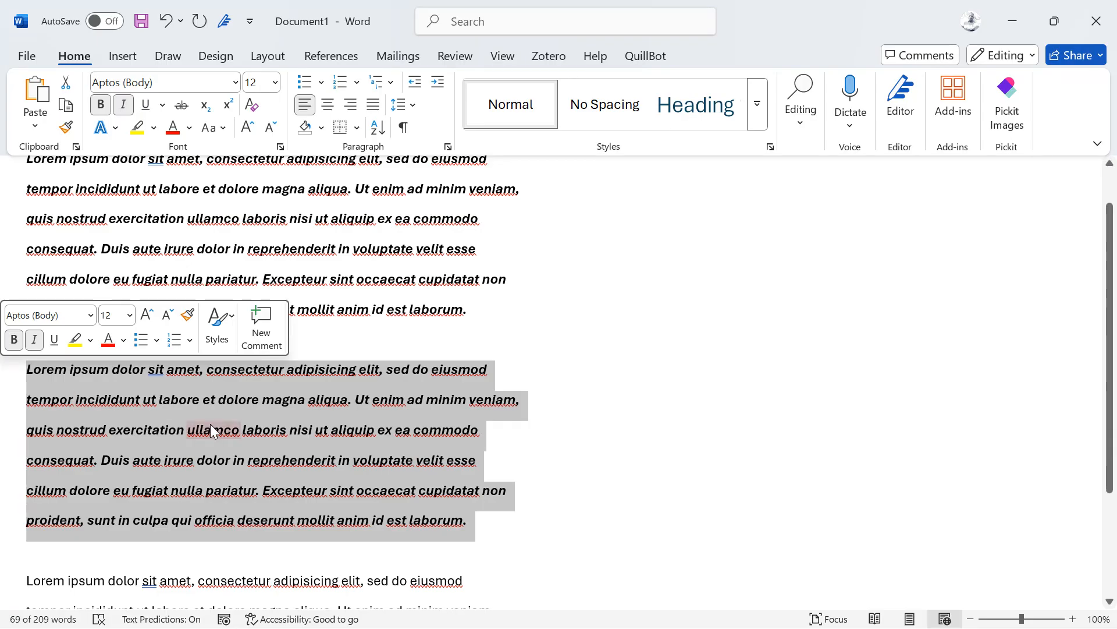
left_click(193, 315)
scroll(365, 417, "down", 1)
scroll(365, 418, "down", 1)
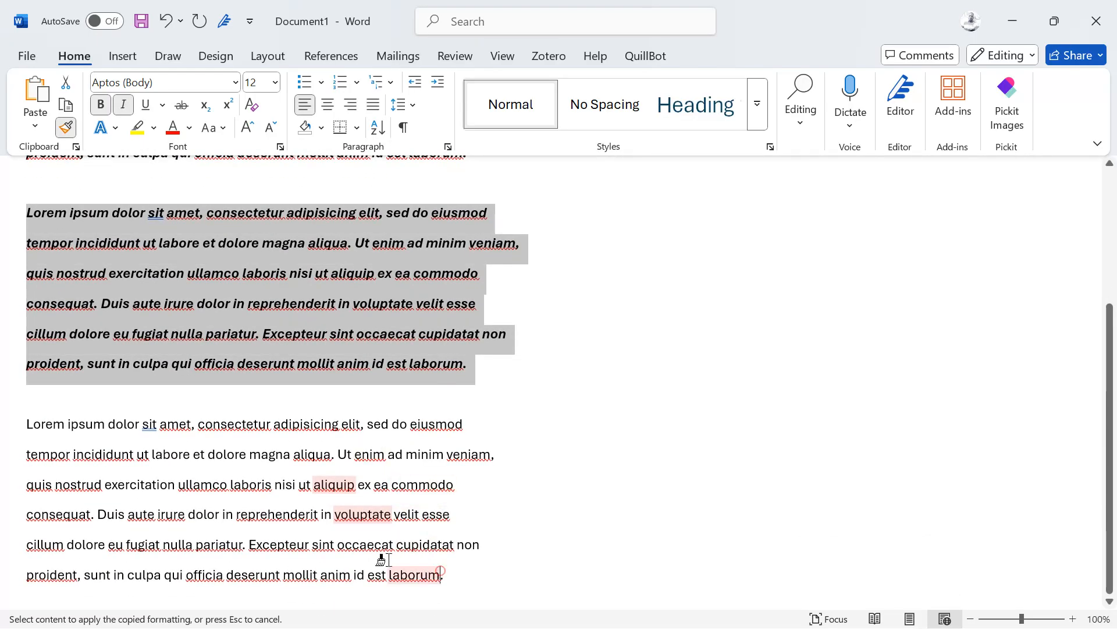
mouse_move(440, 575)
left_mouse_down()
mouse_move(50, 429)
mouse_move(33, 435)
left_mouse_up()
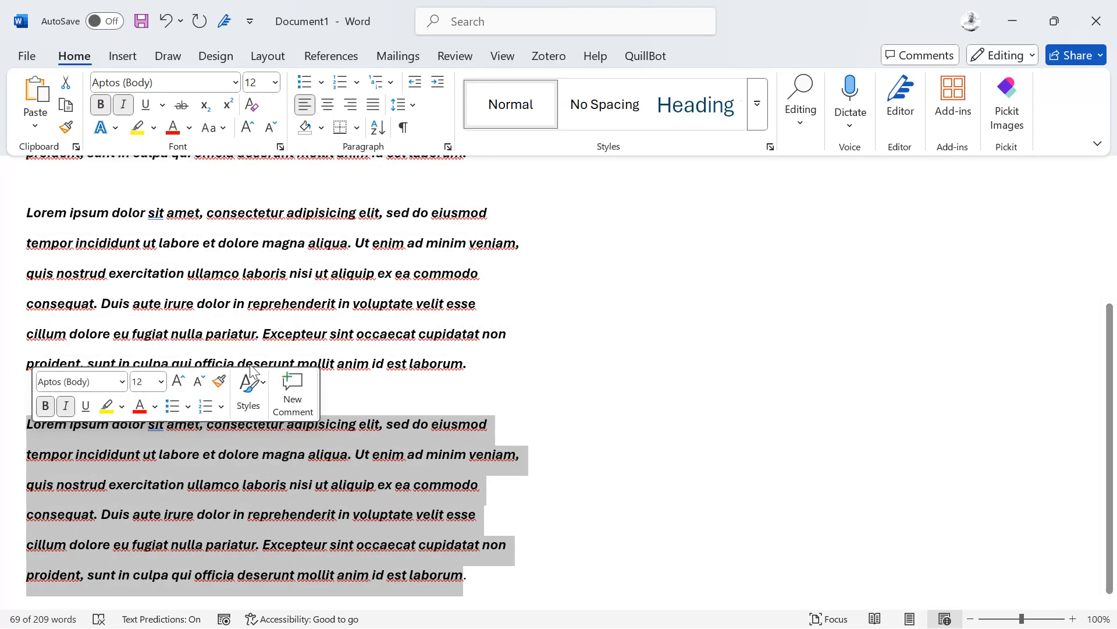
Step: Highlight the last paragraph yellow and turn its first five lines red
left_click(137, 128)
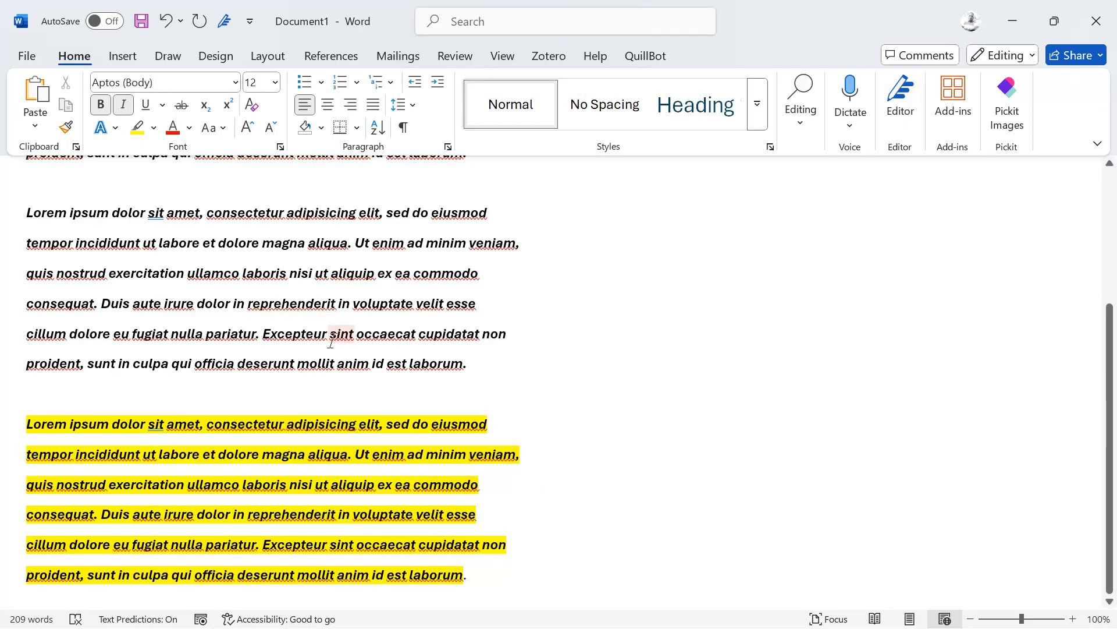
left_click_drag(498, 544, 27, 424)
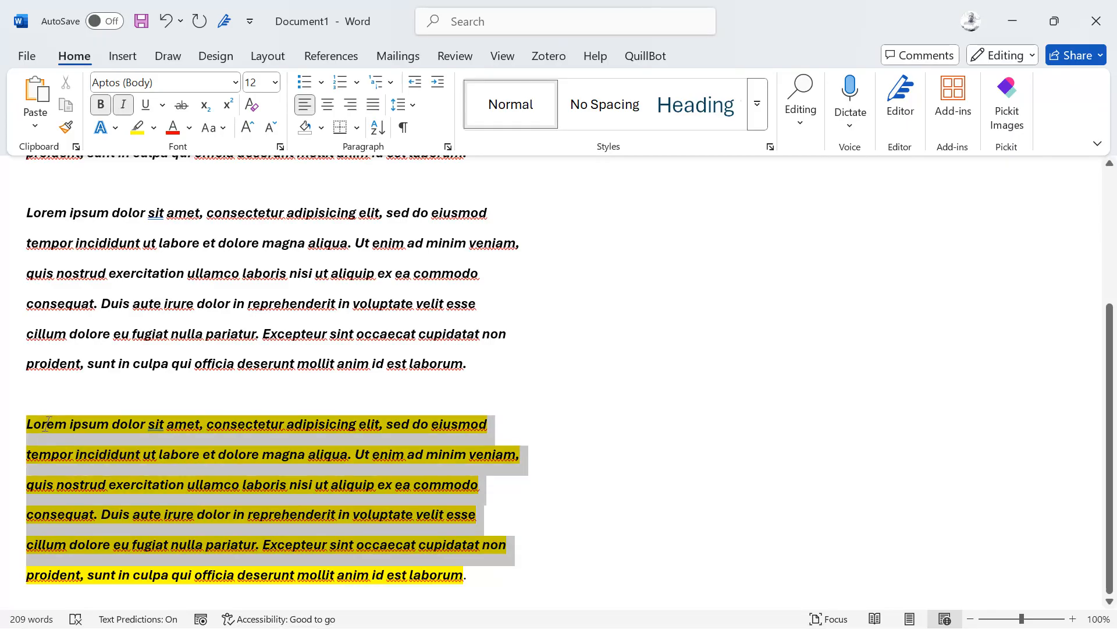
left_click(173, 128)
left_click(332, 408)
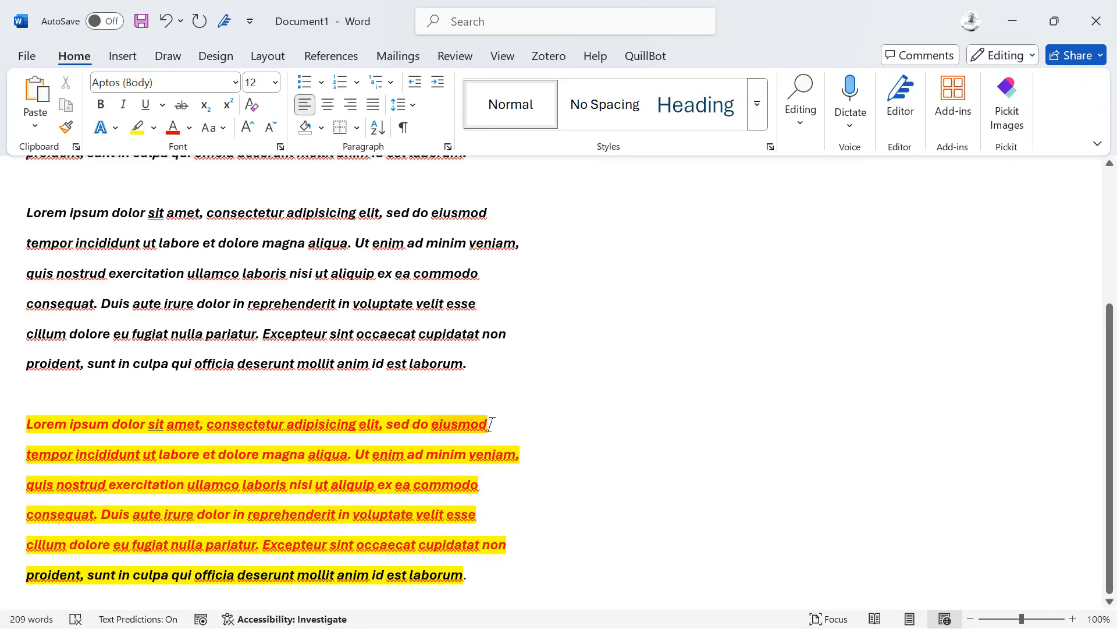
Step: Format Painter the red-on-yellow look onto the previous paragraph's first three lines
left_click_drag(491, 424, 286, 423)
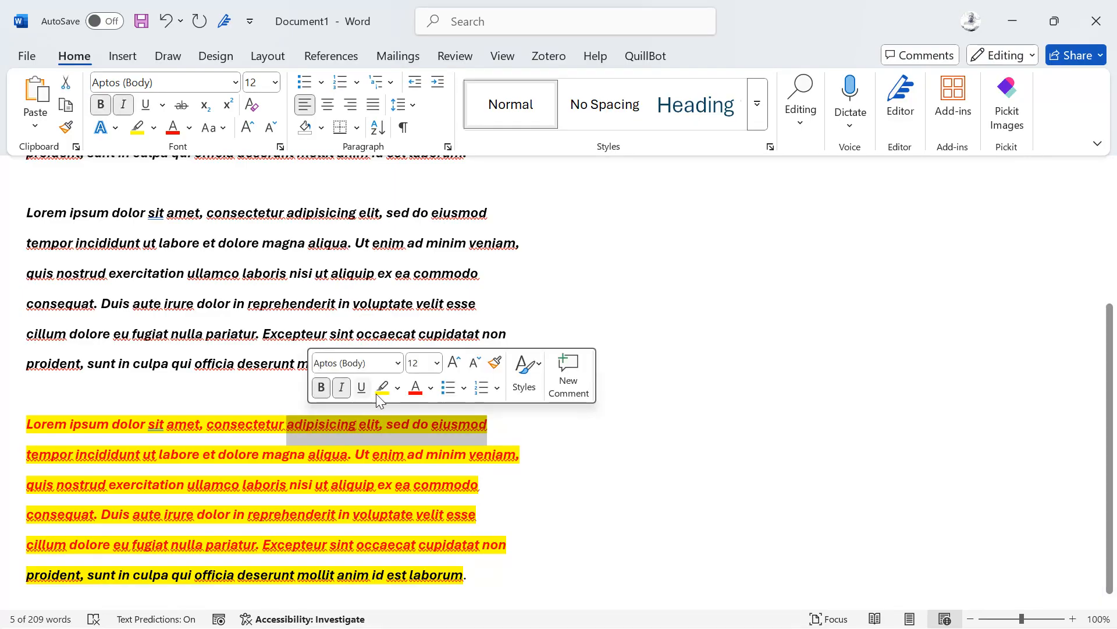
left_click(494, 364)
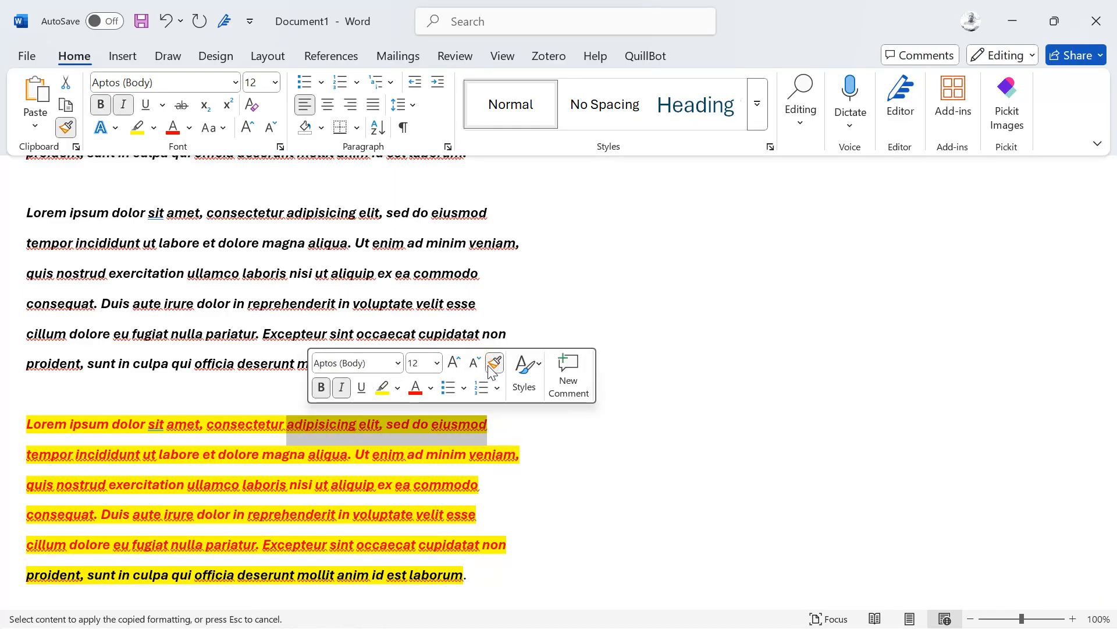
mouse_move(499, 278)
left_mouse_down()
mouse_move(402, 273)
mouse_move(34, 213)
left_mouse_up()
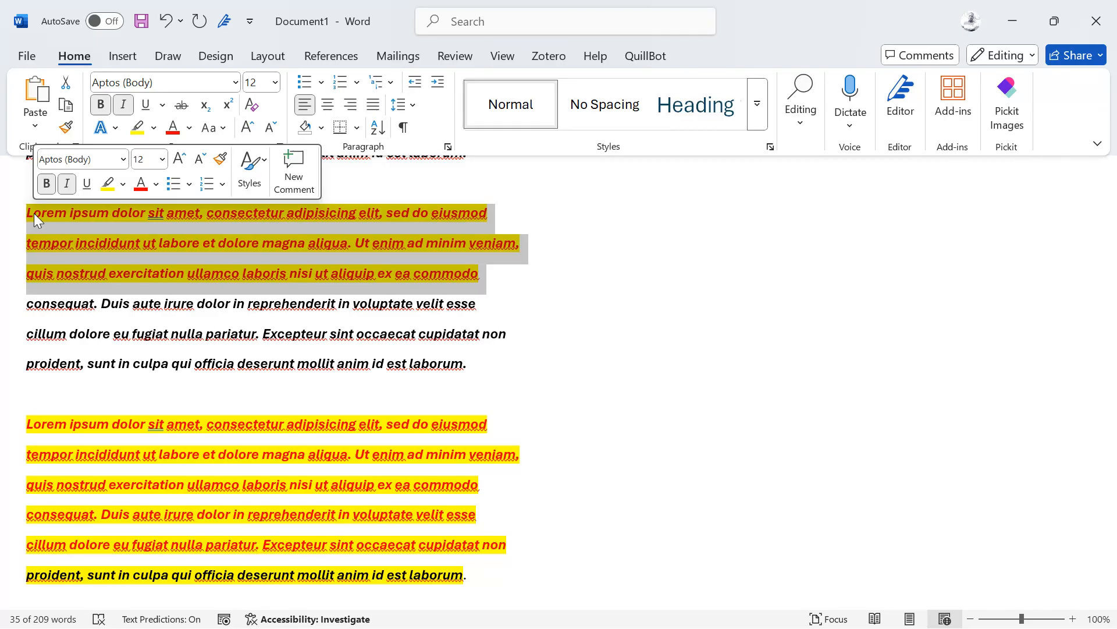
scroll(206, 319, "up", 3)
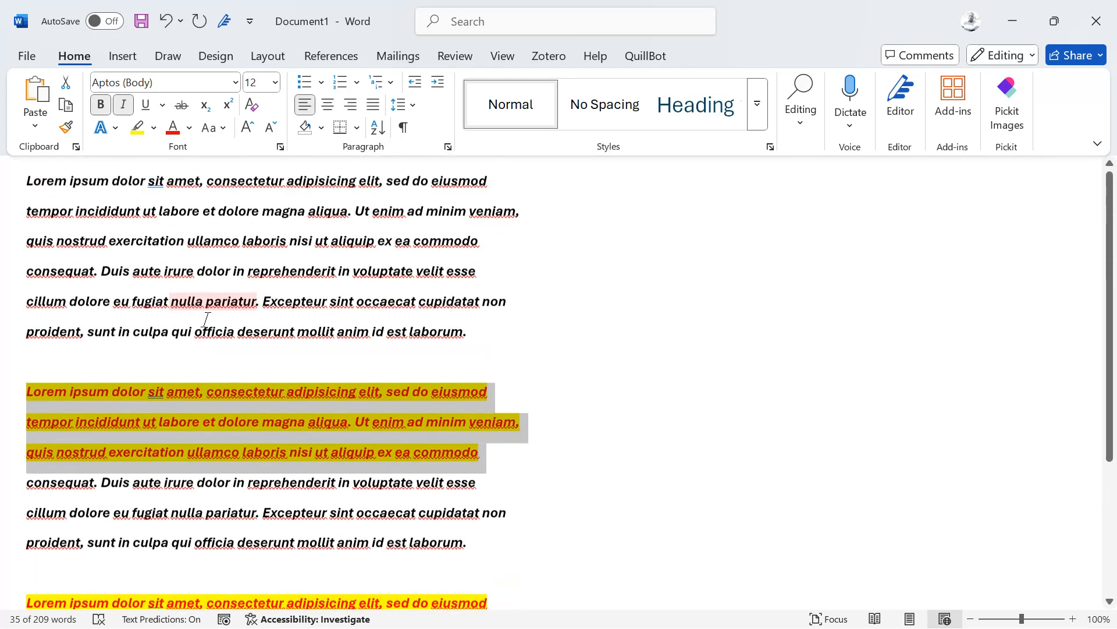
scroll(206, 319, "up", 1)
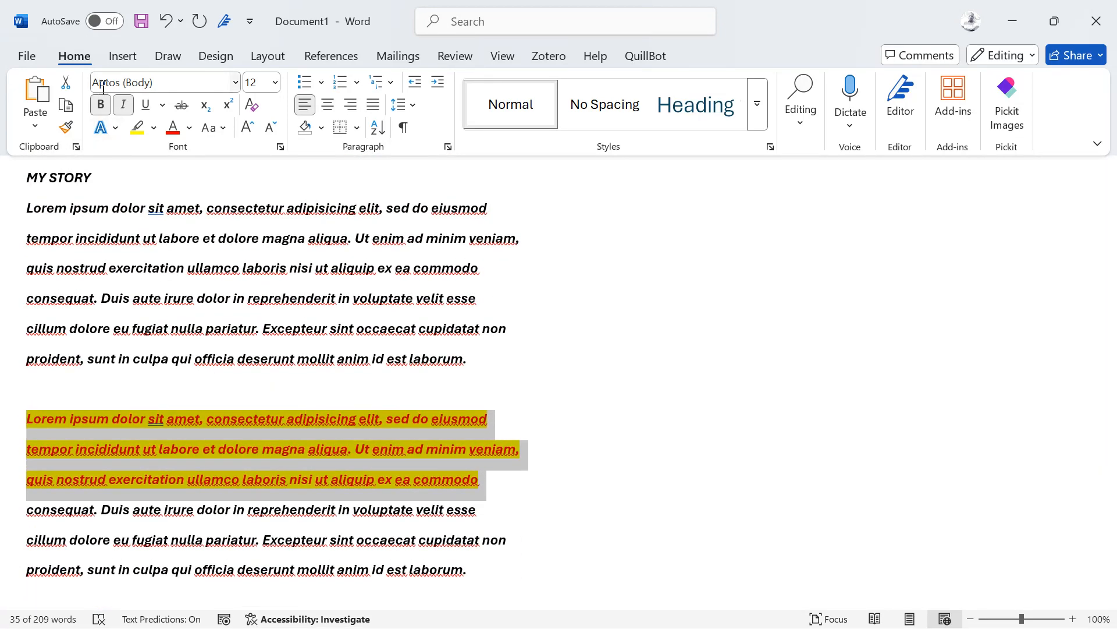
Step: Open the Office Clipboard pane, Clear All its stored lorem ipsum item, and cancel Format Painter
left_click(76, 147)
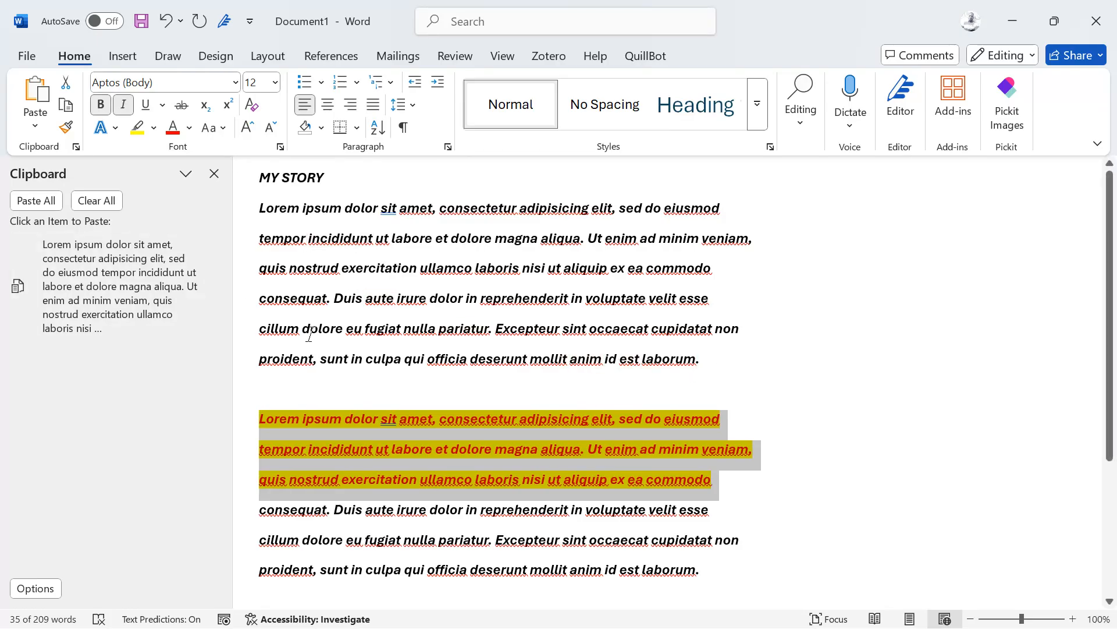
left_click_drag(358, 307, 260, 236)
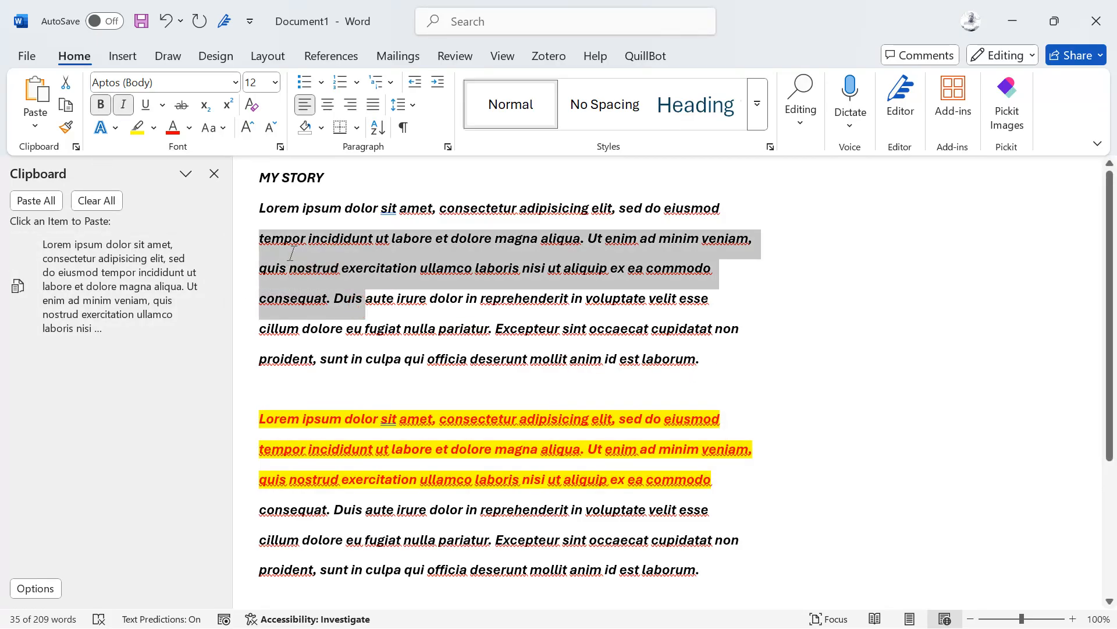
left_click(477, 200)
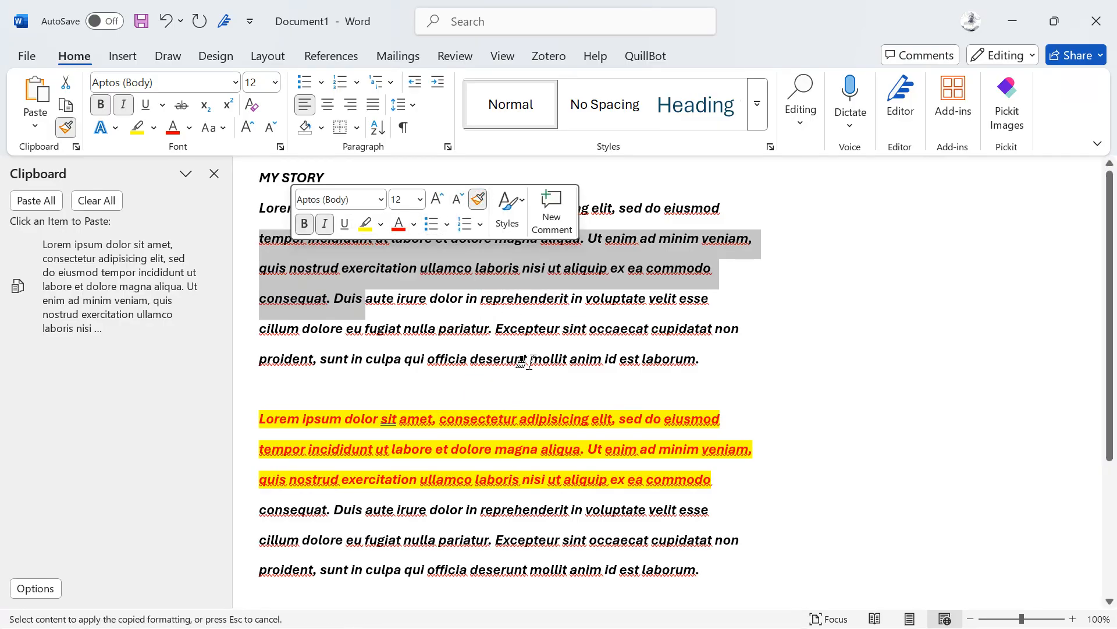
left_click(97, 200)
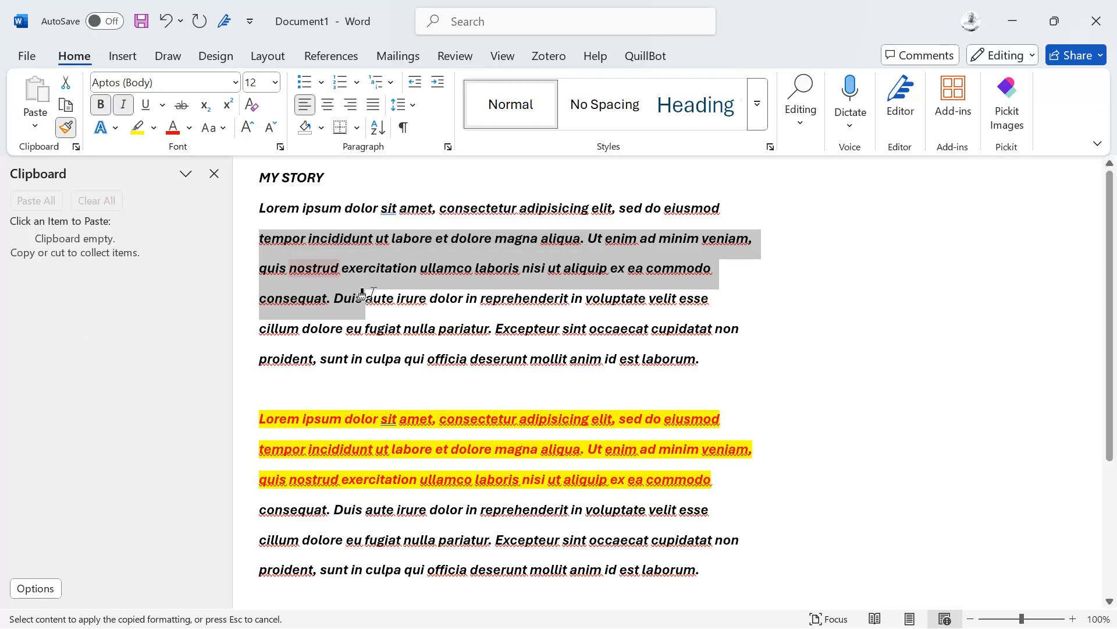
left_click(390, 332)
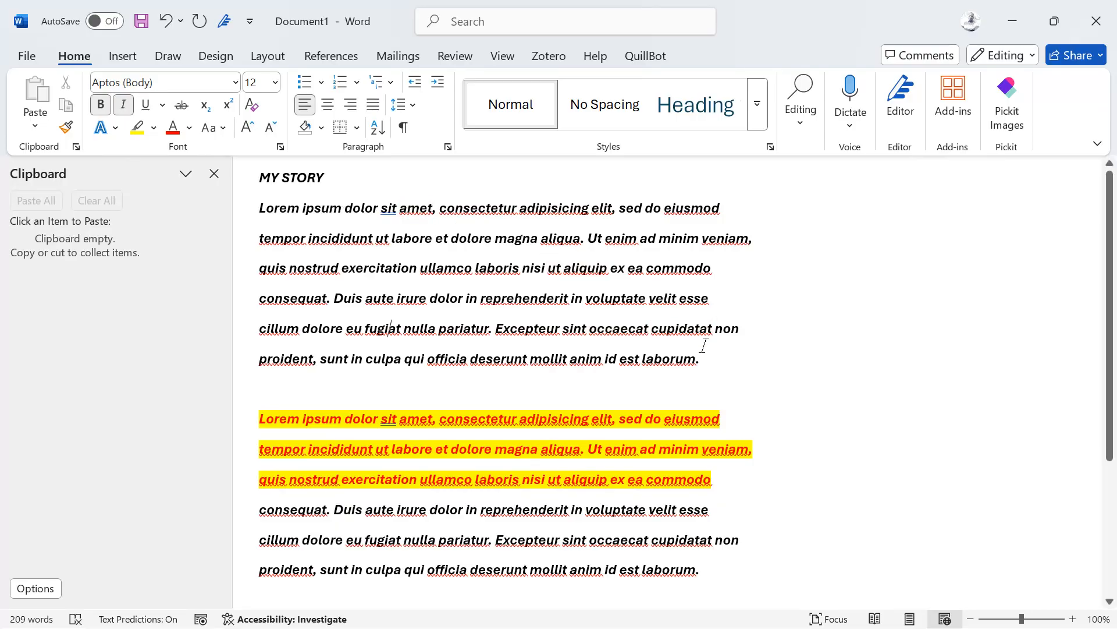
Step: Remove italics from the MY STORY title and the first paragraph with Ctrl+I
left_click_drag(706, 357, 254, 197)
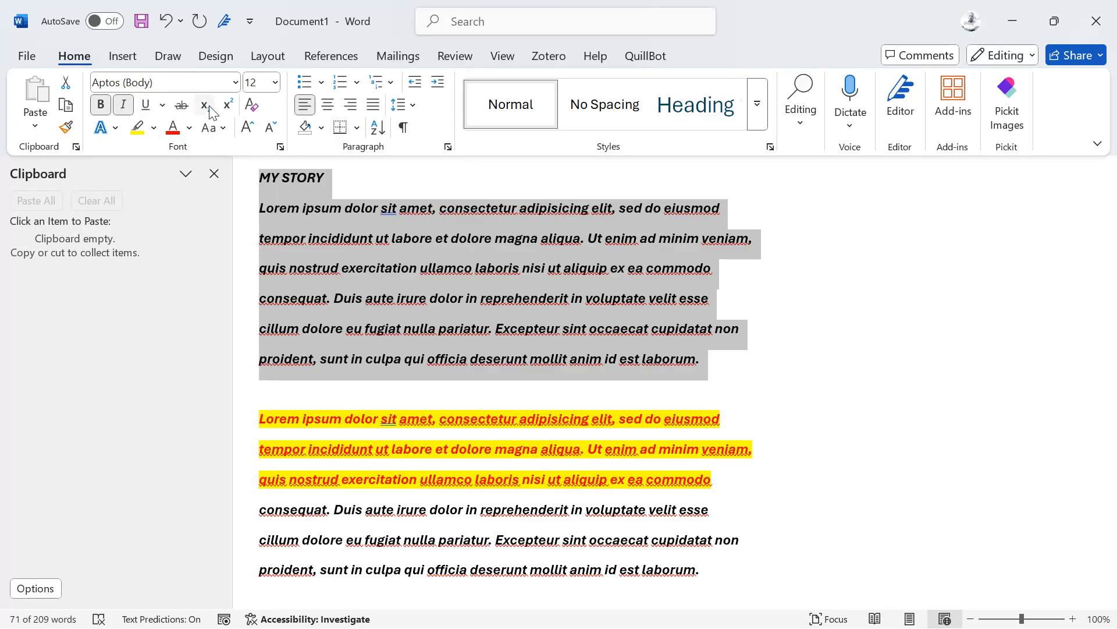
key("ctrl+i")
left_click(581, 240)
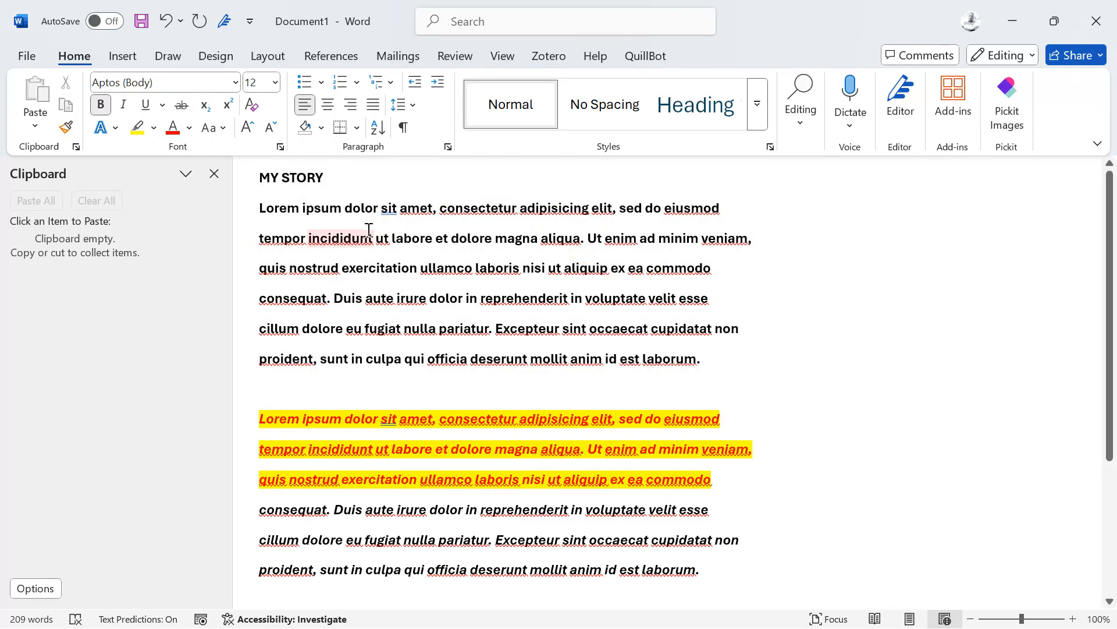
Step: Underline the MY STORY title, keeping it bold
triple_click(286, 180)
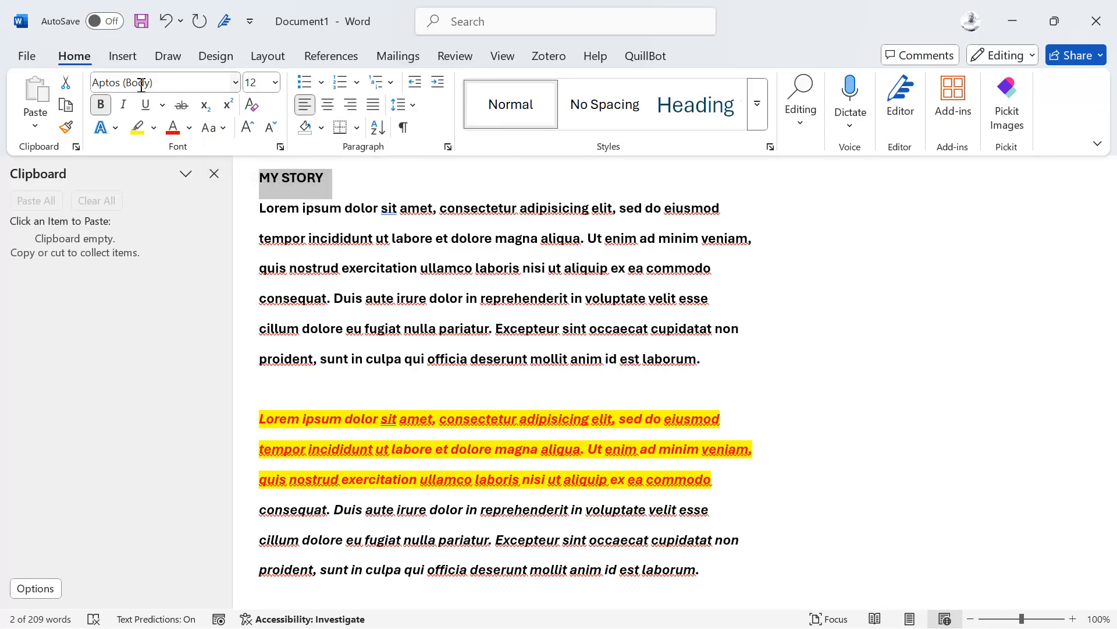
left_click(106, 111)
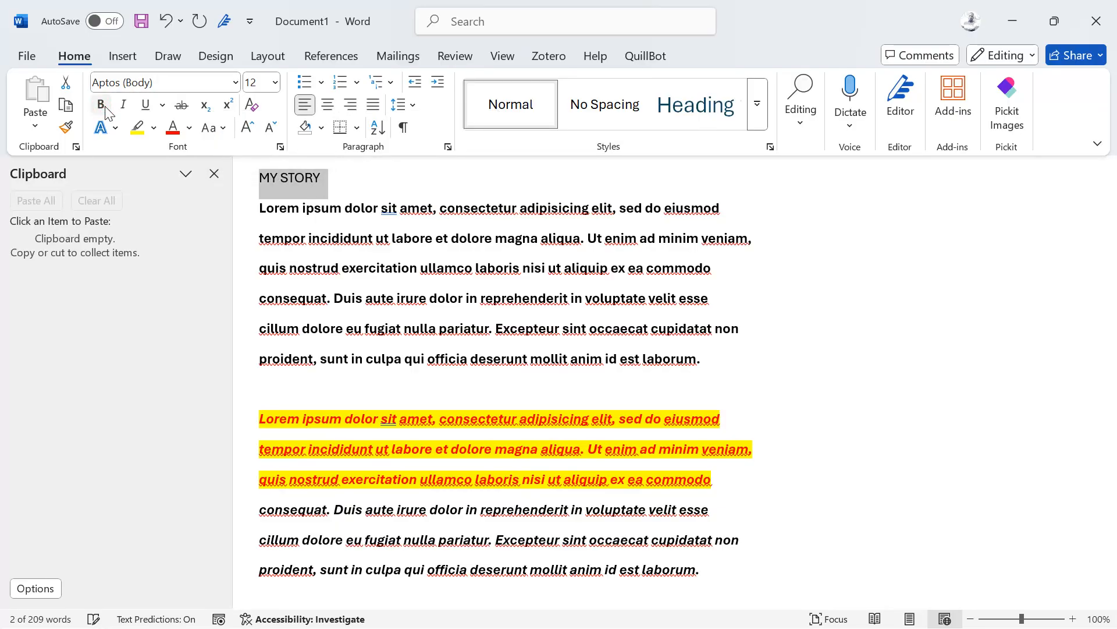
left_click(106, 110)
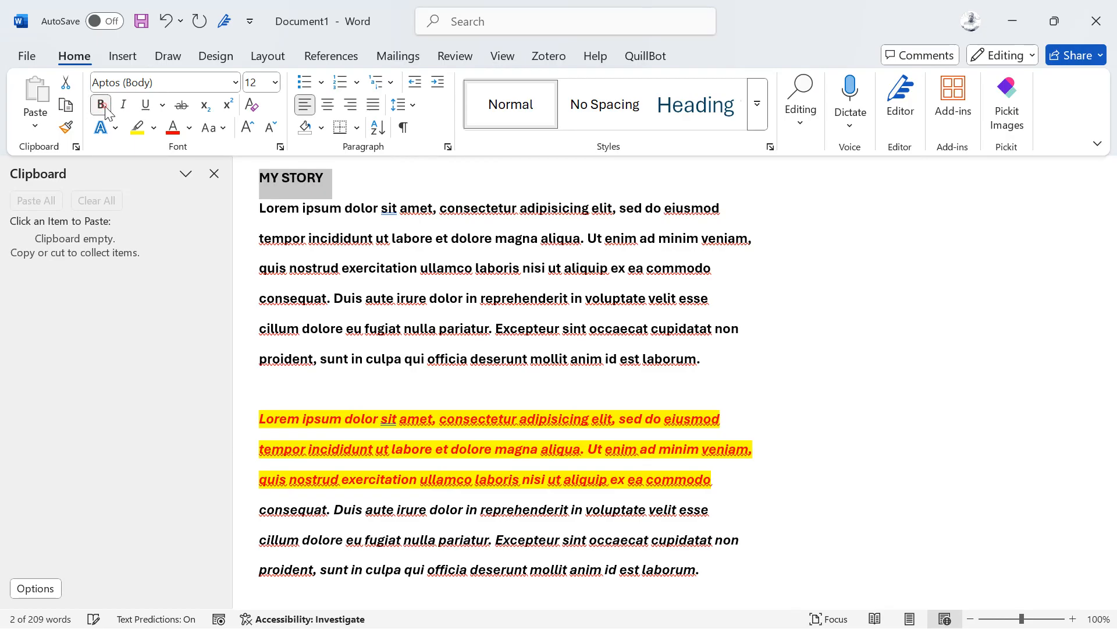
left_click(146, 106)
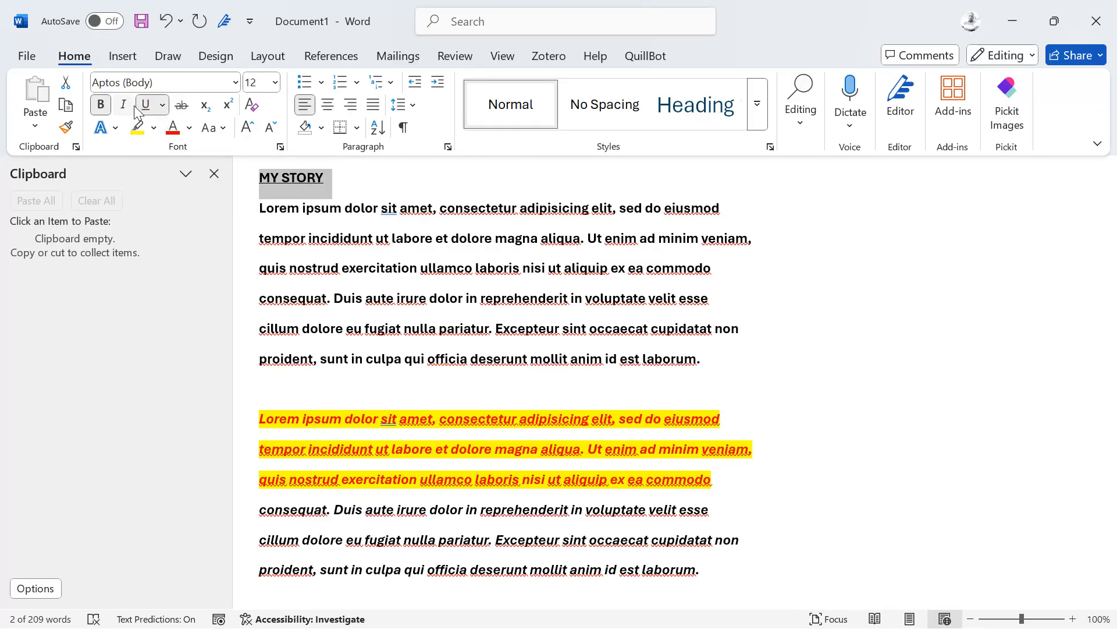
Step: Set the title's font to Times New Roman at 26 pt
left_click(221, 81)
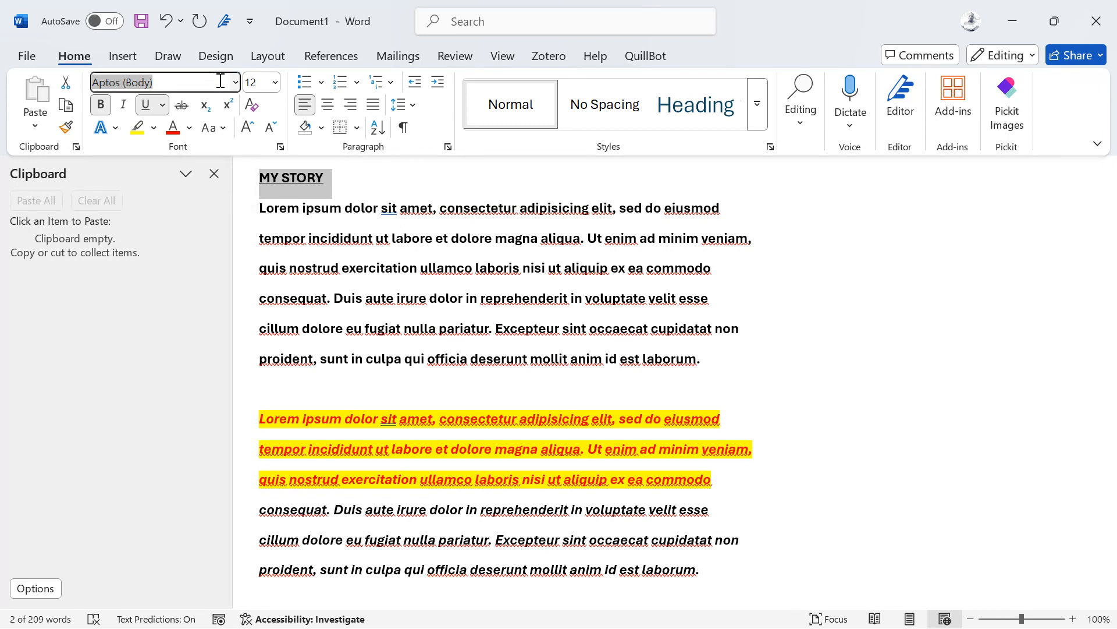
type("Times New Roman")
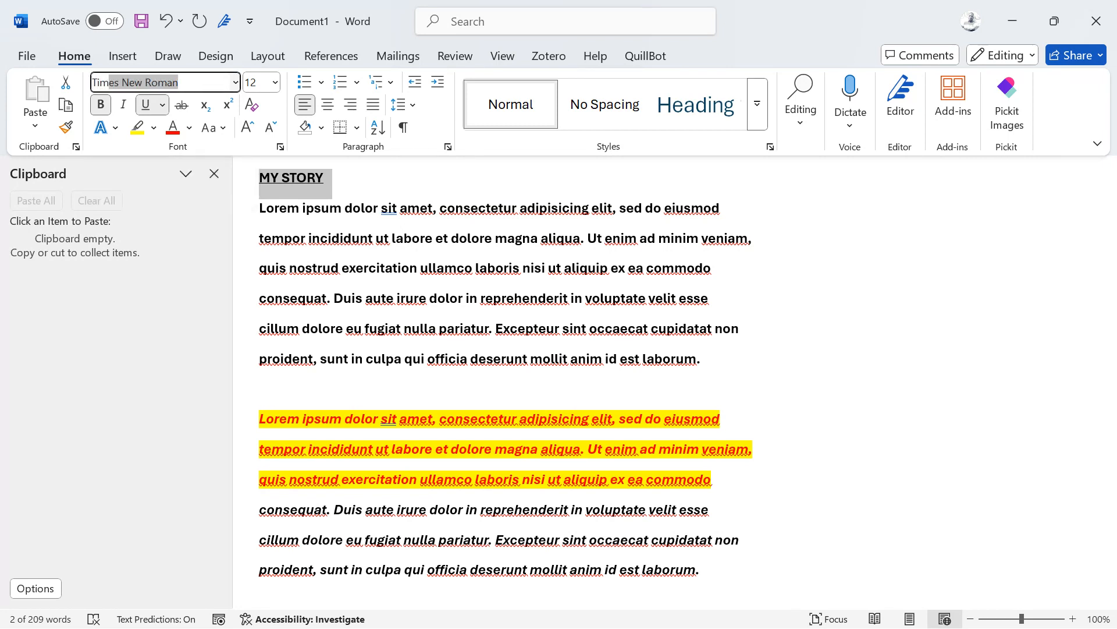
key("Tab")
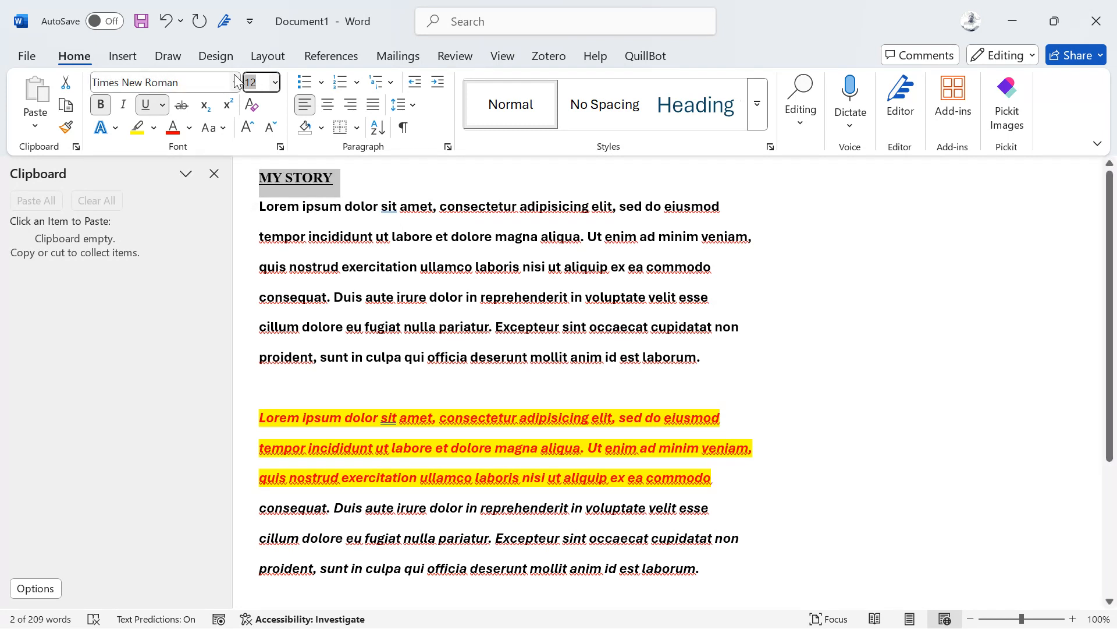
left_click(275, 85)
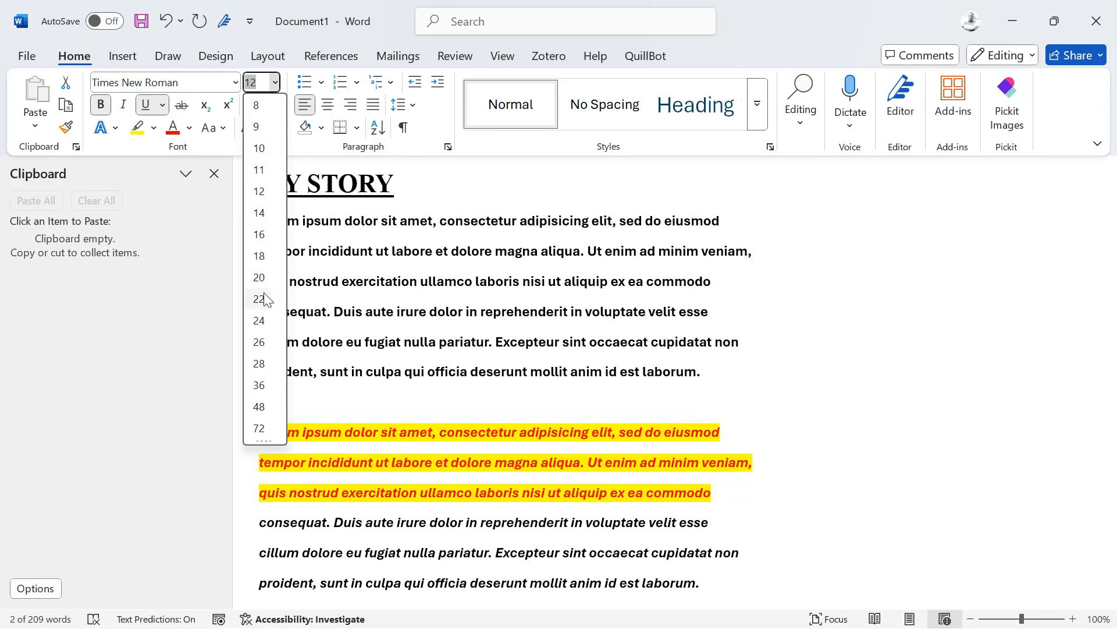
left_click(261, 342)
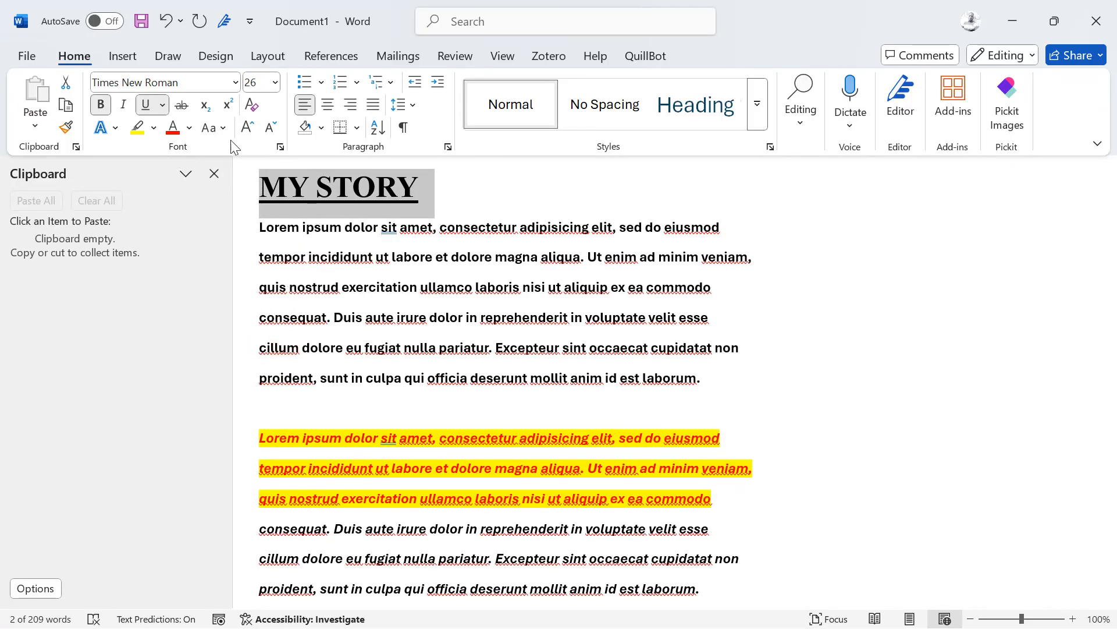
Step: Change the title's case to lowercase, then back to UPPERCASE
left_click(214, 133)
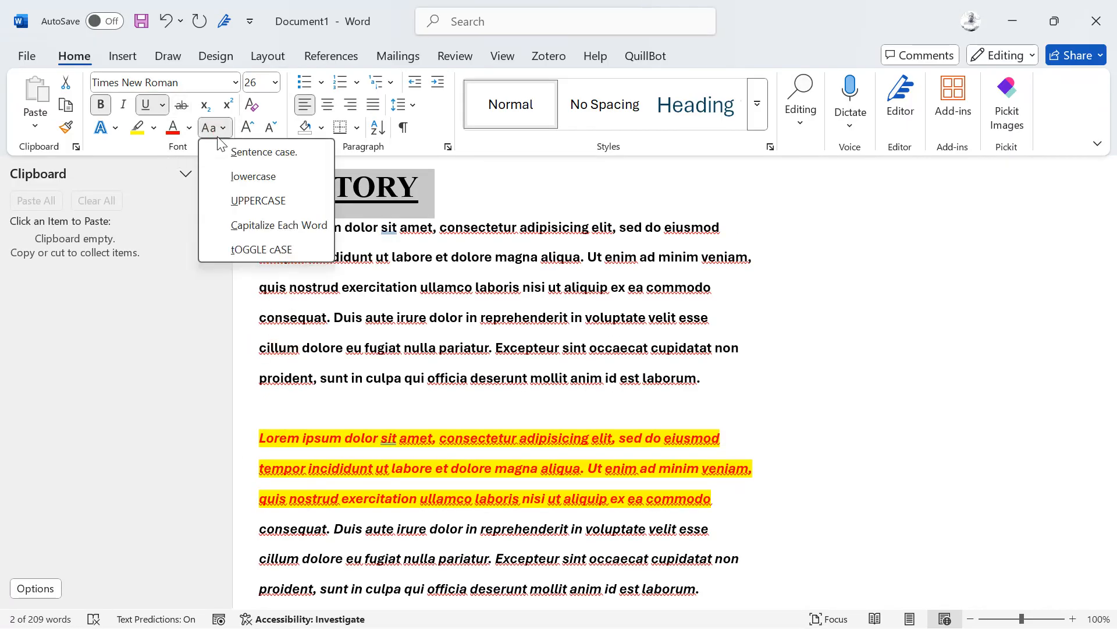
left_click(248, 175)
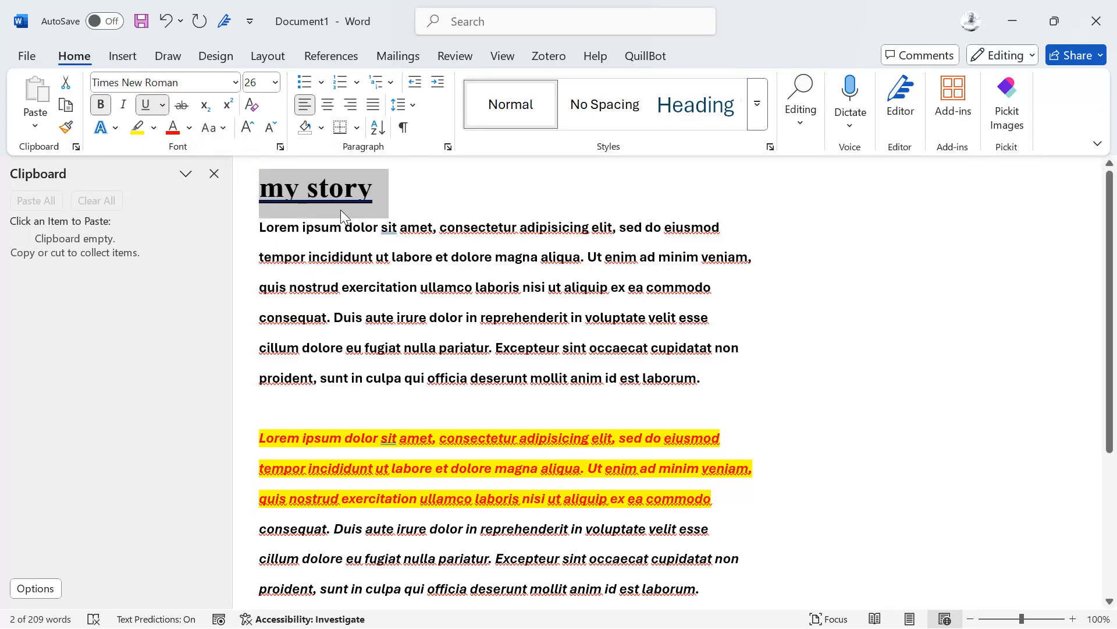
left_click(225, 132)
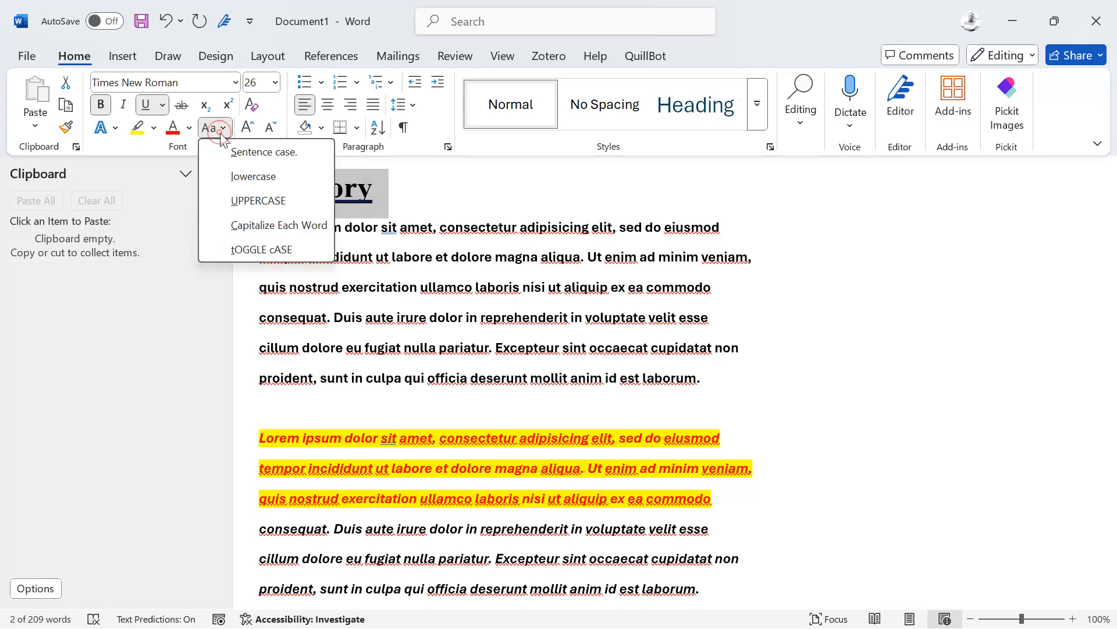
left_click(247, 200)
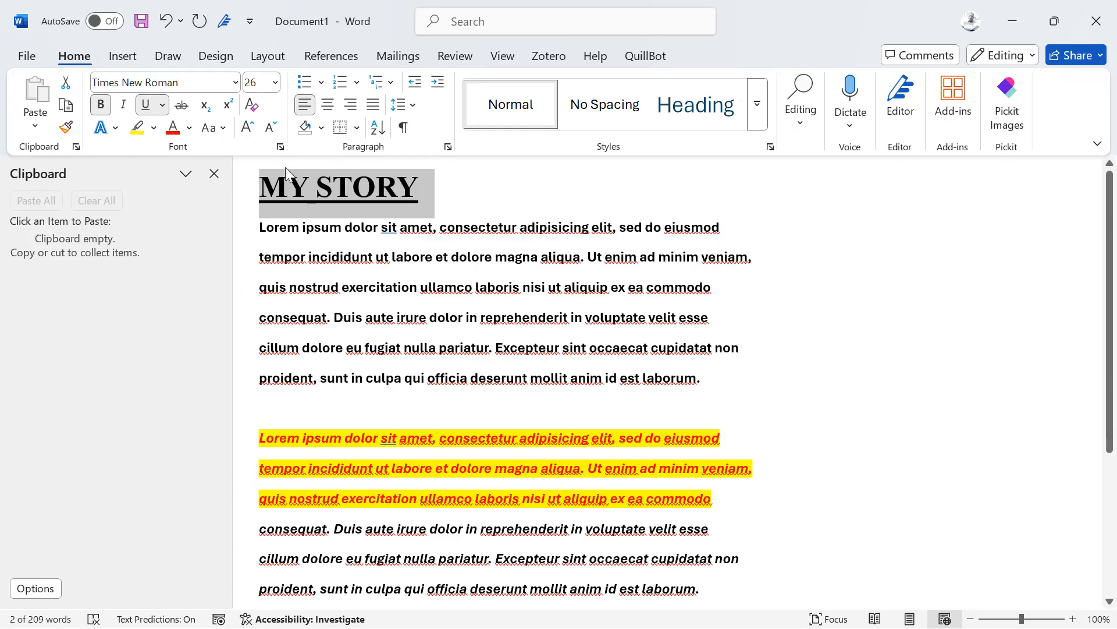
left_click(400, 187)
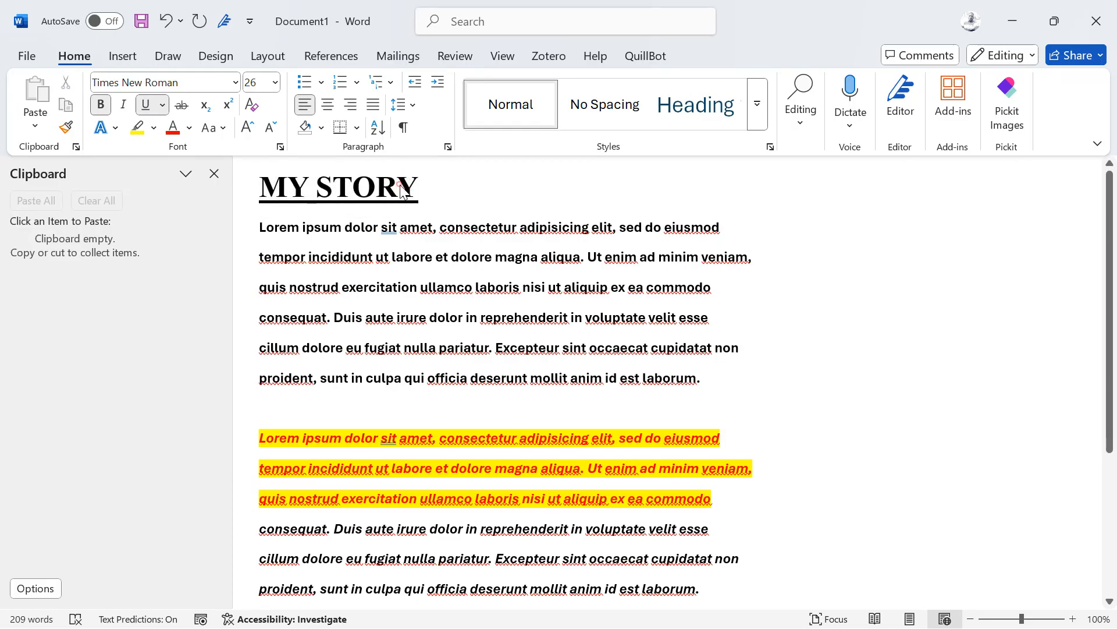
left_click_drag(427, 193, 424, 185)
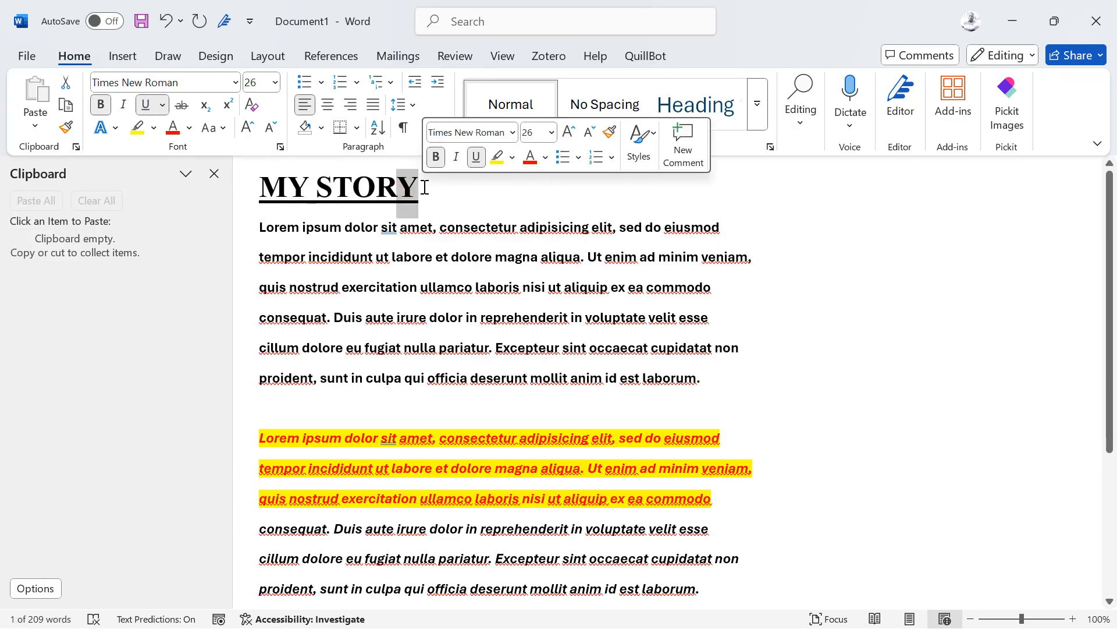
left_click(225, 106)
left_click(226, 105)
left_click(227, 106)
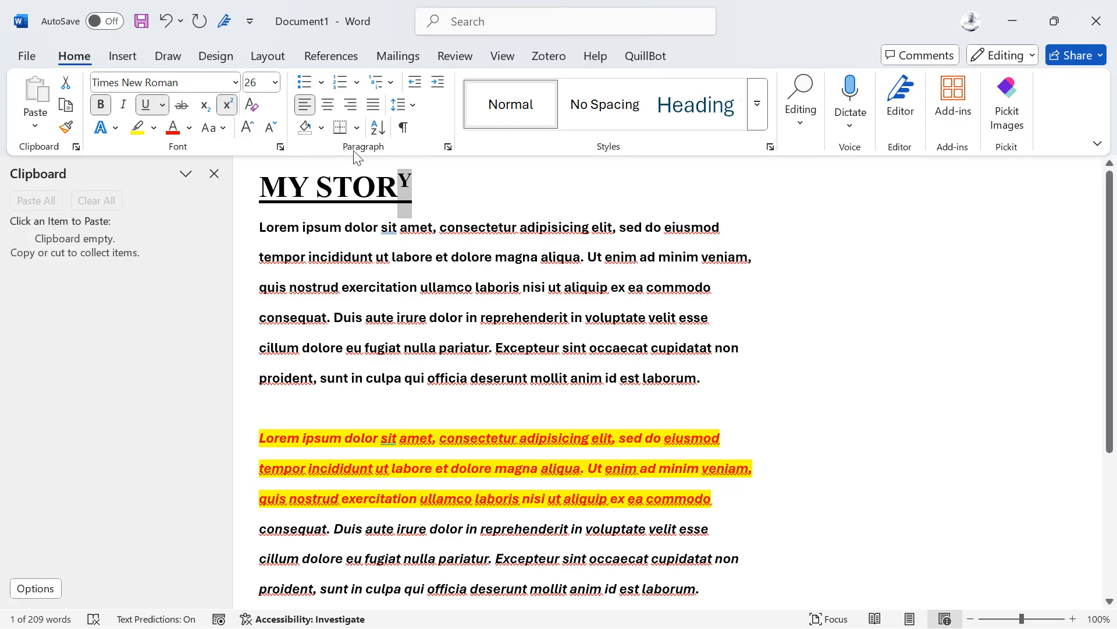
left_click(228, 107)
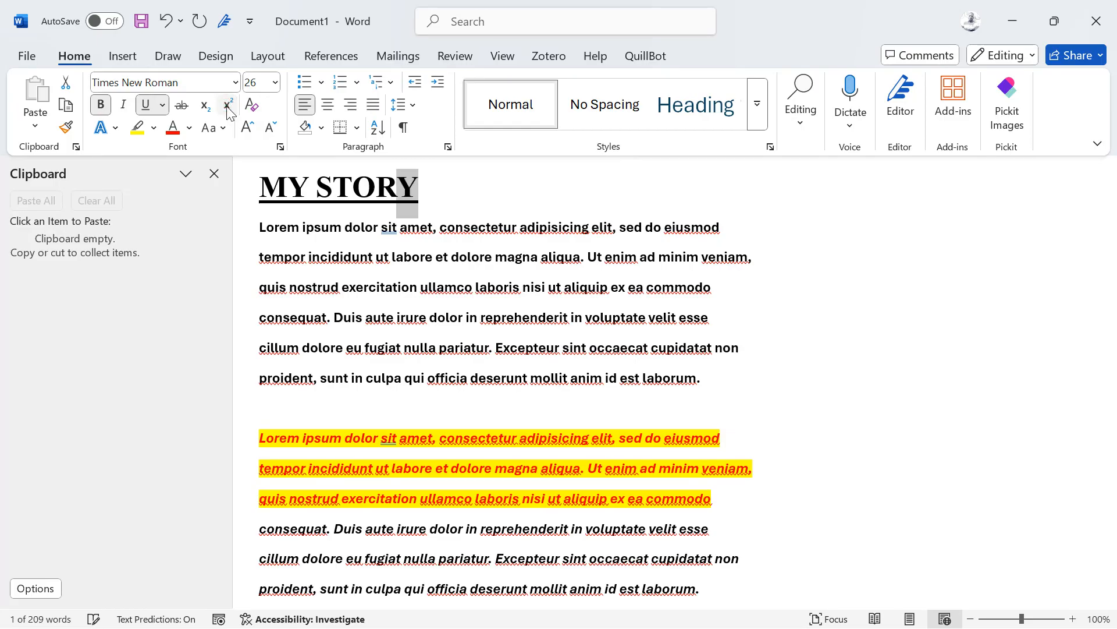
left_click(205, 108)
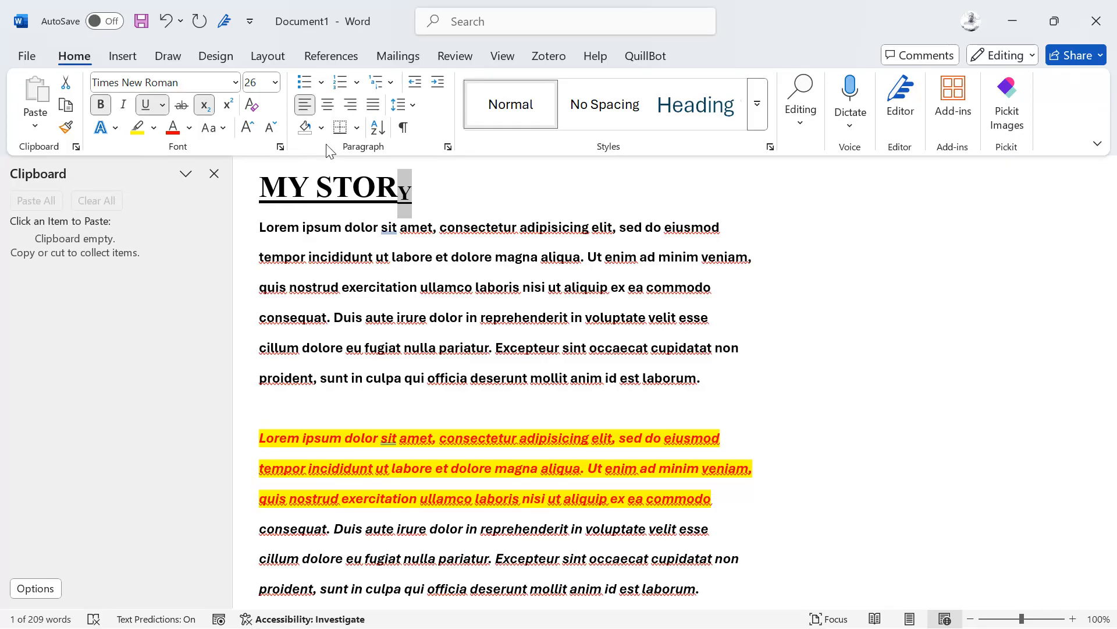
left_click(507, 199)
key("Return")
type("X2")
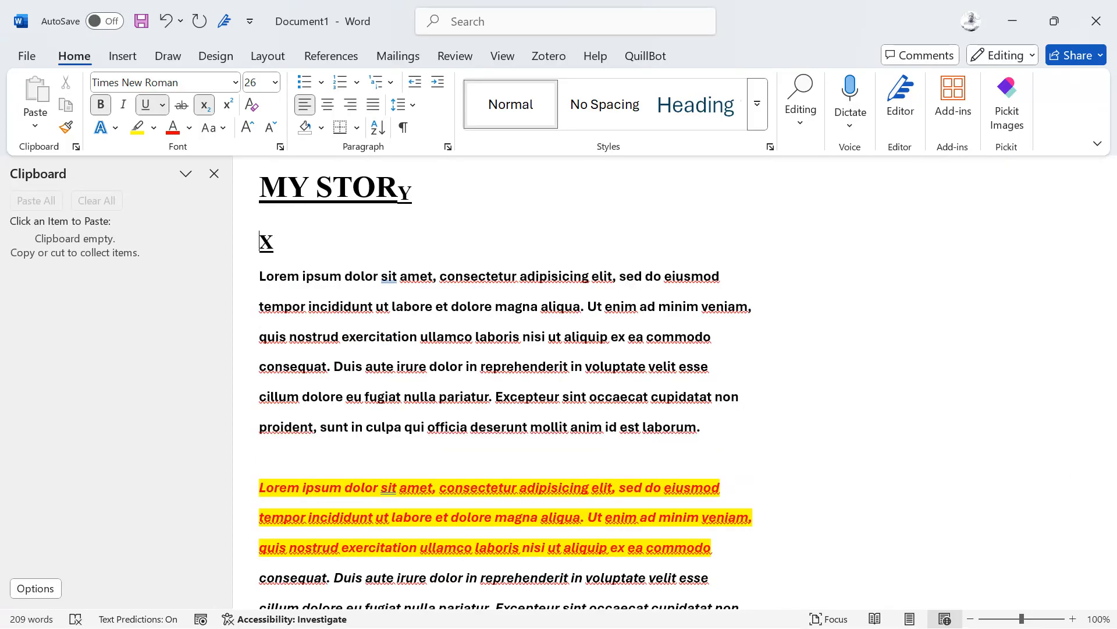
double_click(279, 240)
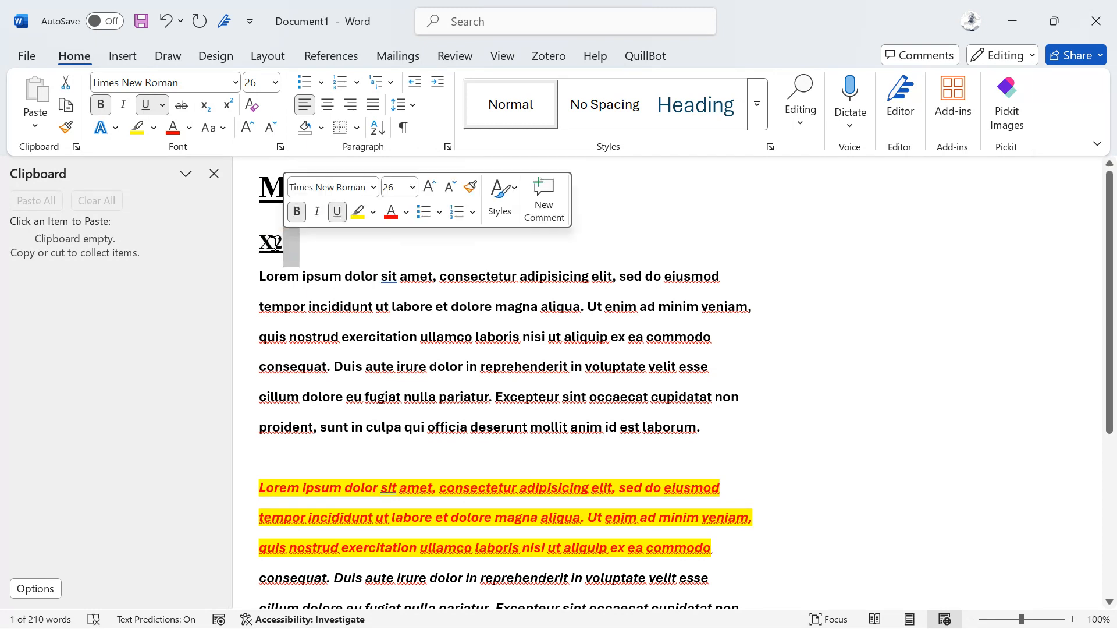
left_click_drag(283, 242, 274, 243)
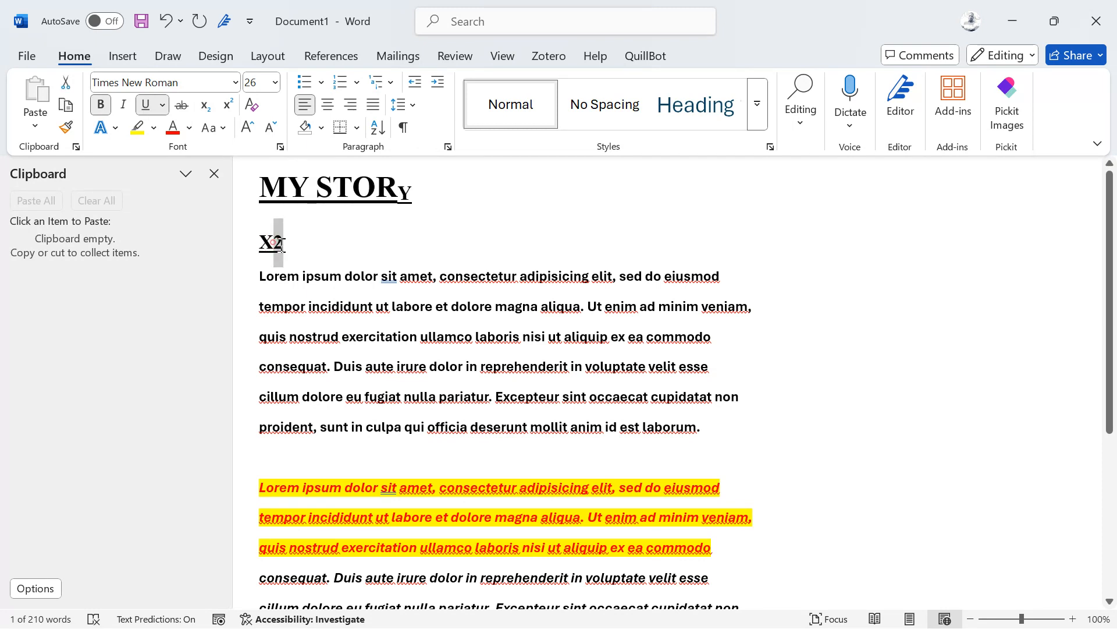
left_click(204, 108)
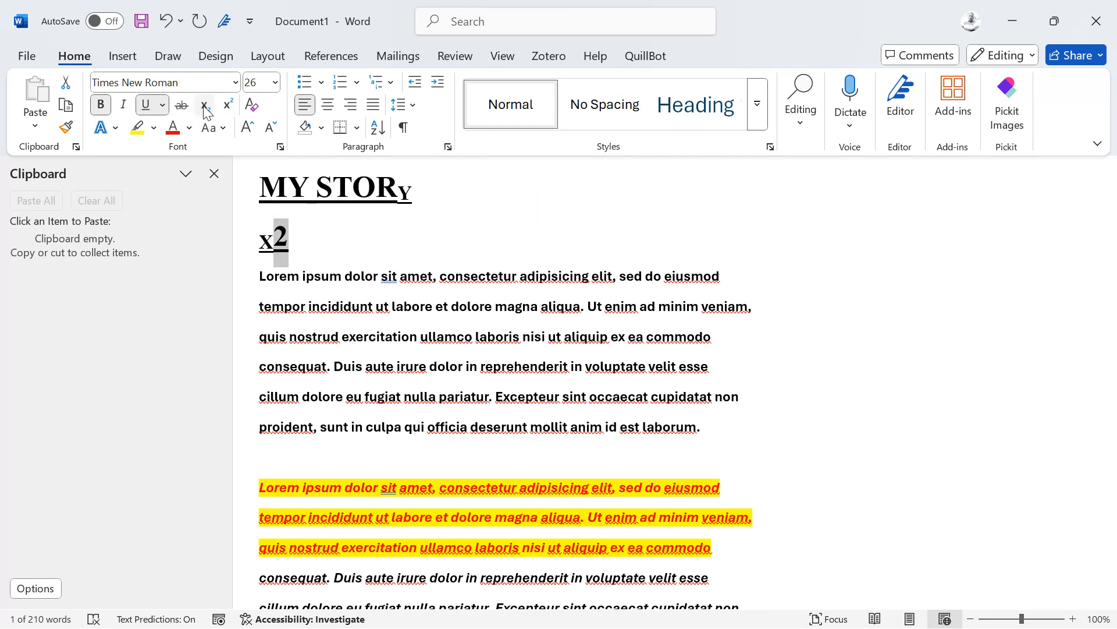
left_click(205, 108)
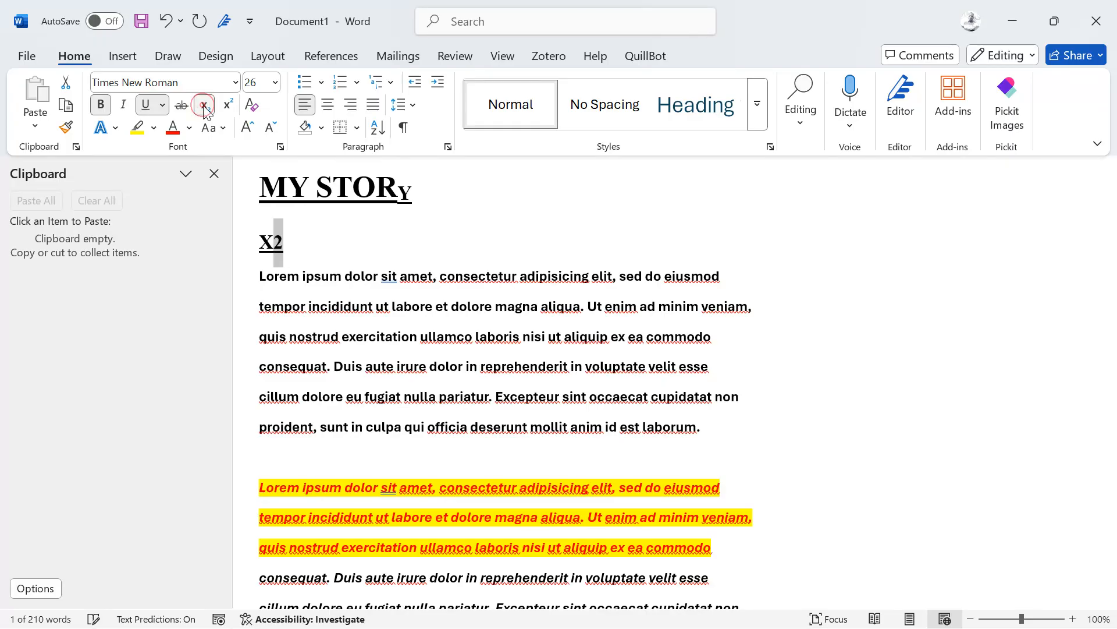
left_click(326, 235)
type("Y1")
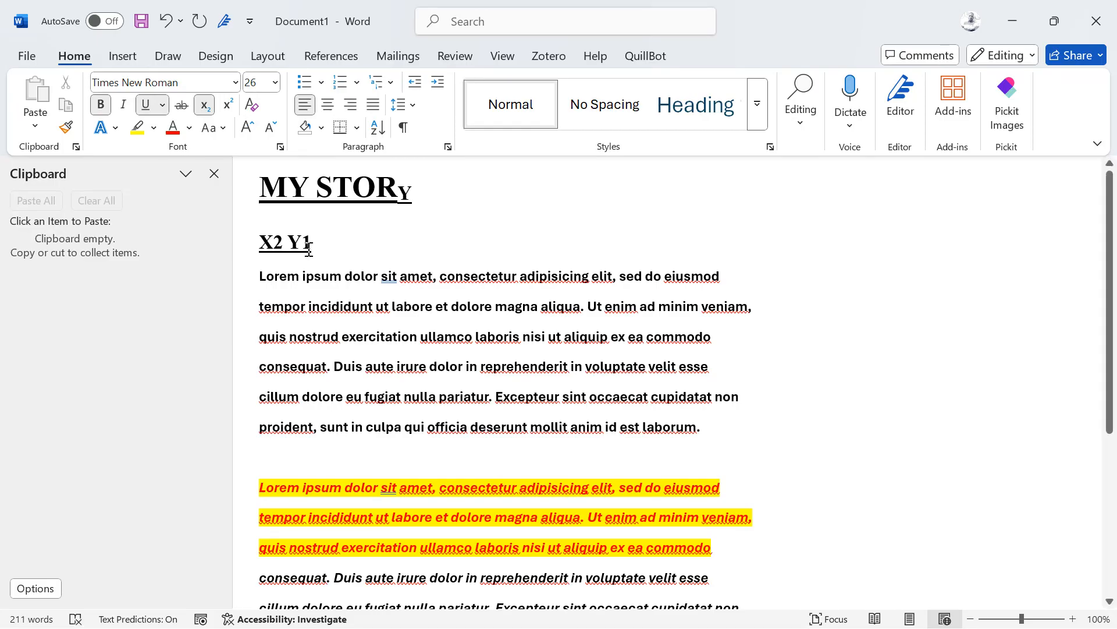
left_click_drag(307, 244, 303, 243)
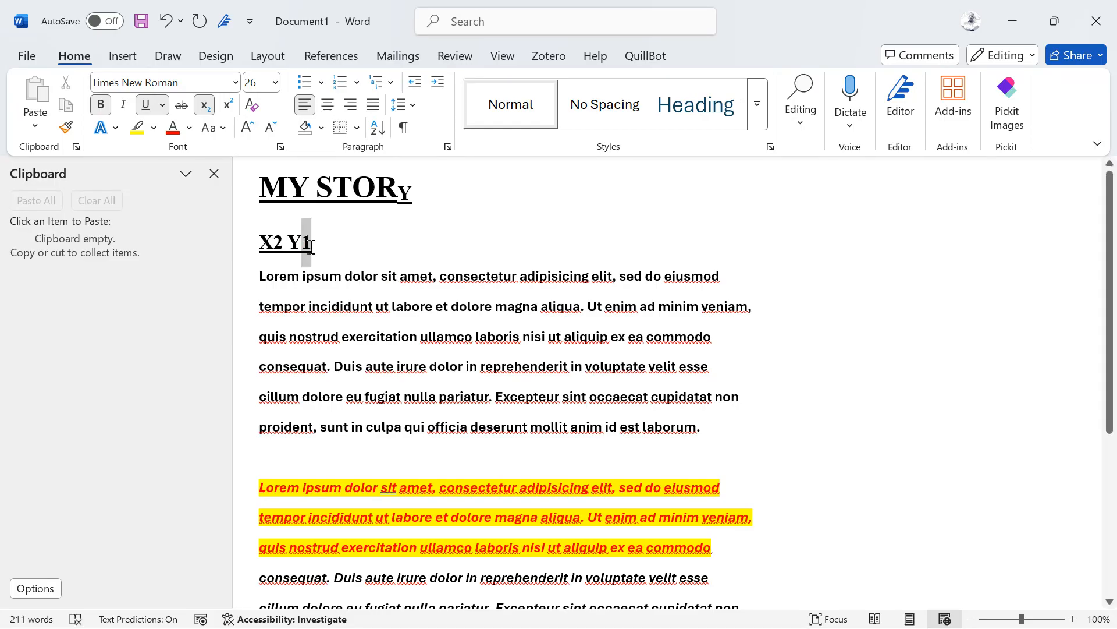
left_click(208, 109)
left_click(208, 108)
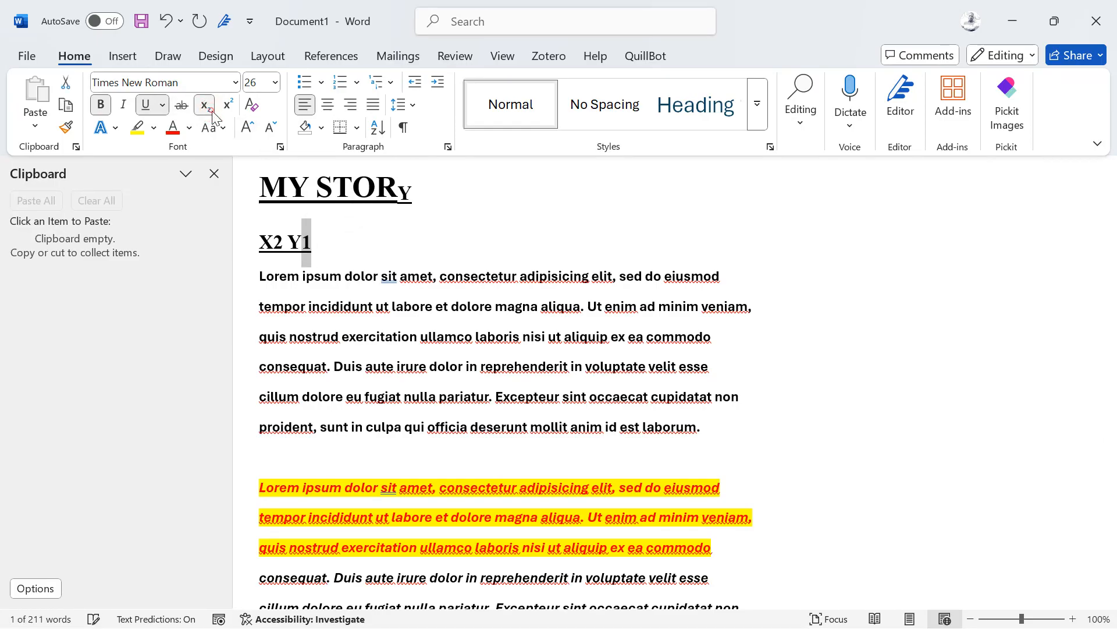
left_click(400, 294)
left_click_drag(349, 229, 251, 230)
key("BackSpace")
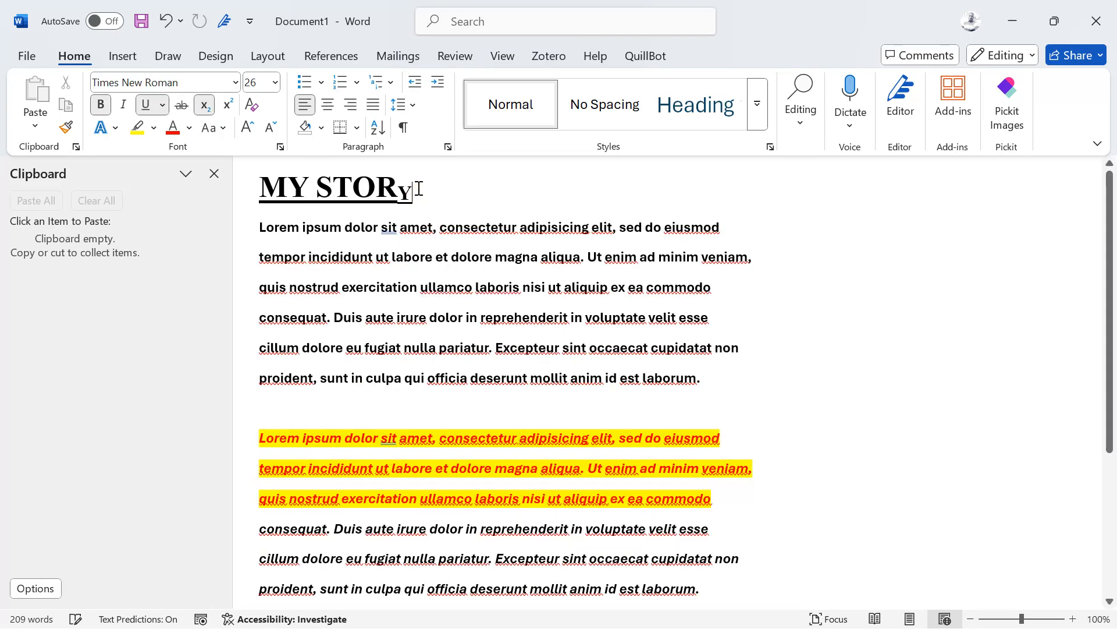
key("BackSpace")
type("Y")
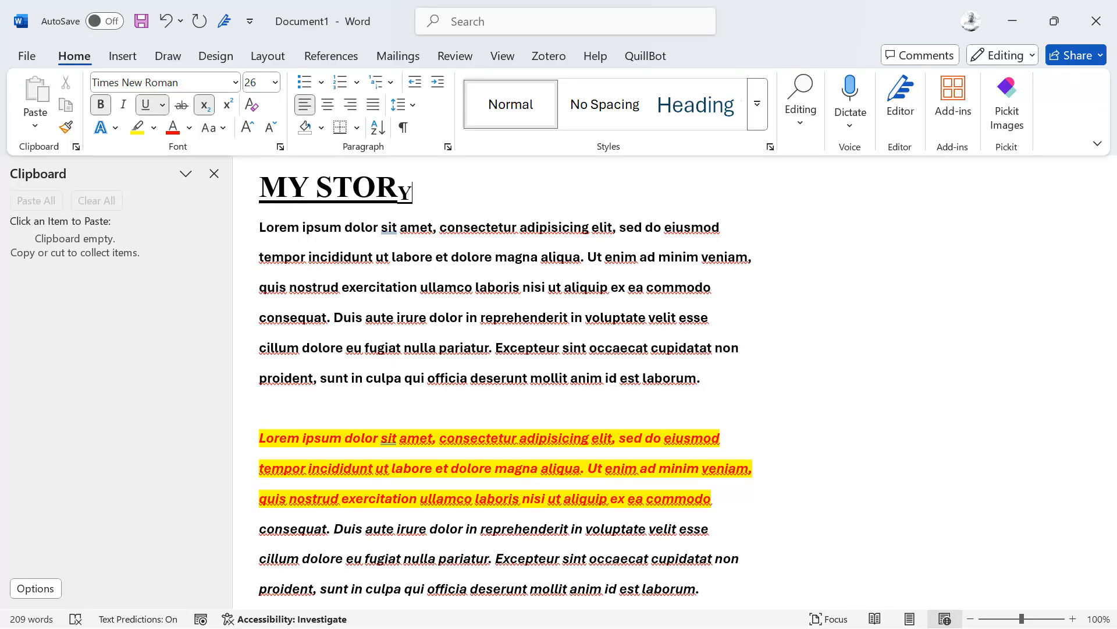
left_click_drag(413, 188, 398, 186)
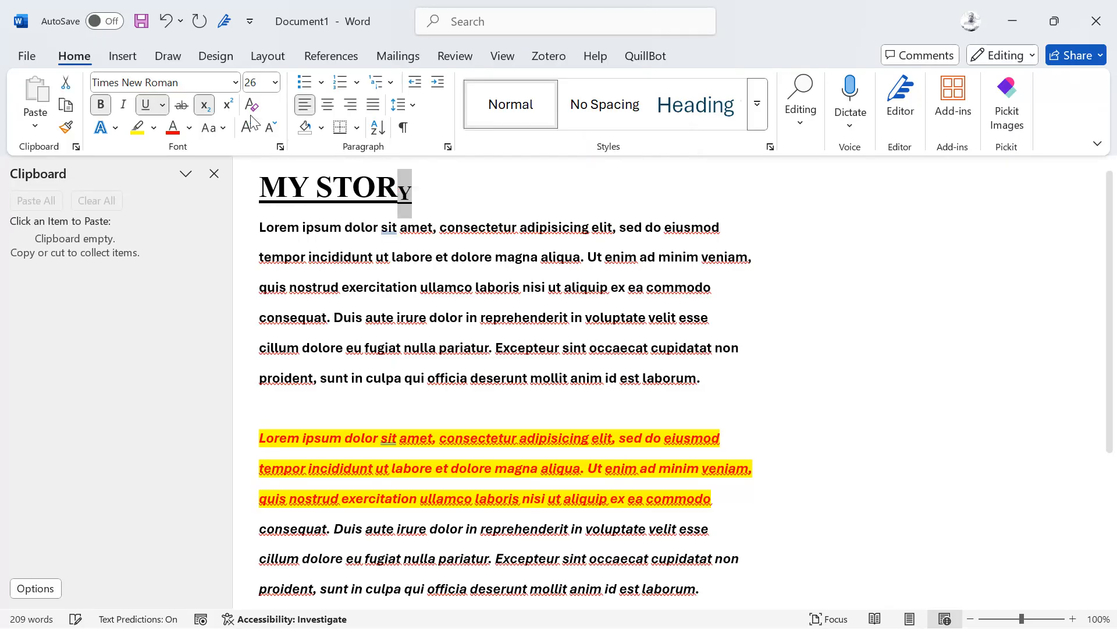
left_click(205, 105)
left_click(482, 214)
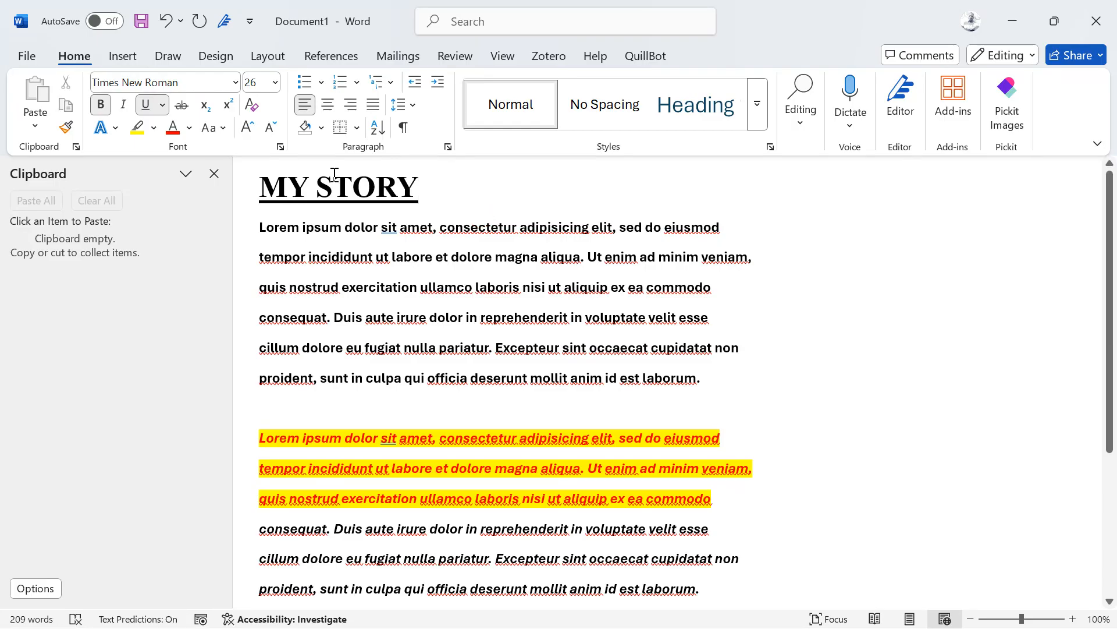
Step: Drag the MY STORY title to after 'eiusmod' as a test, then undo the move
double_click(426, 186)
left_click_drag(424, 182, 249, 216)
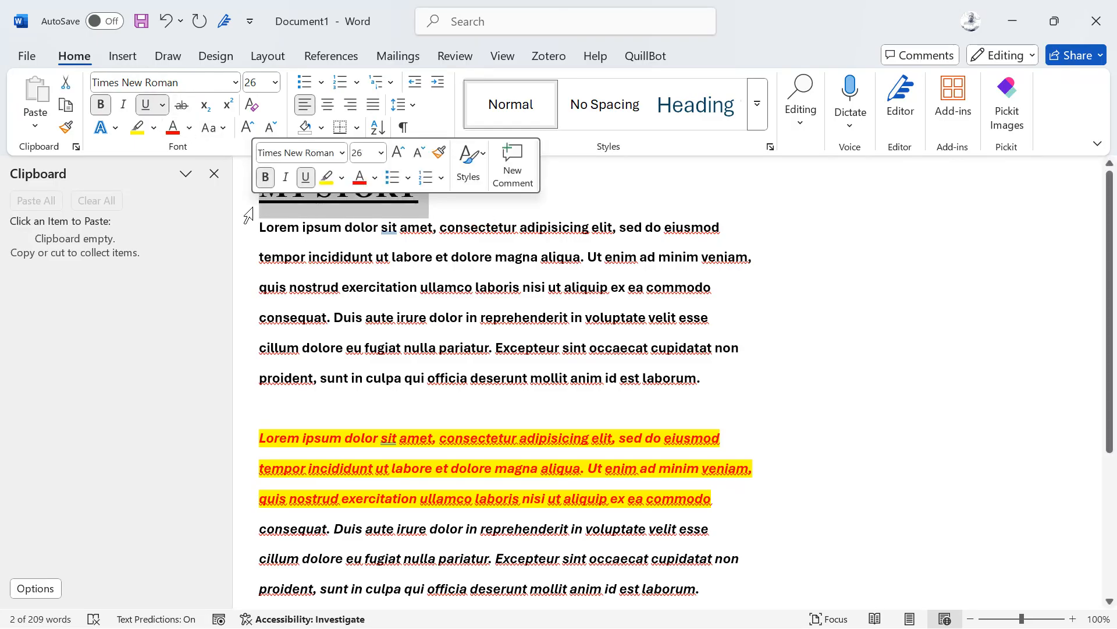
left_click_drag(741, 216, 260, 227)
key("ctrl+z")
Step: Apply strikethrough to the first body line, ending at 'eiusmod'
left_click(743, 227)
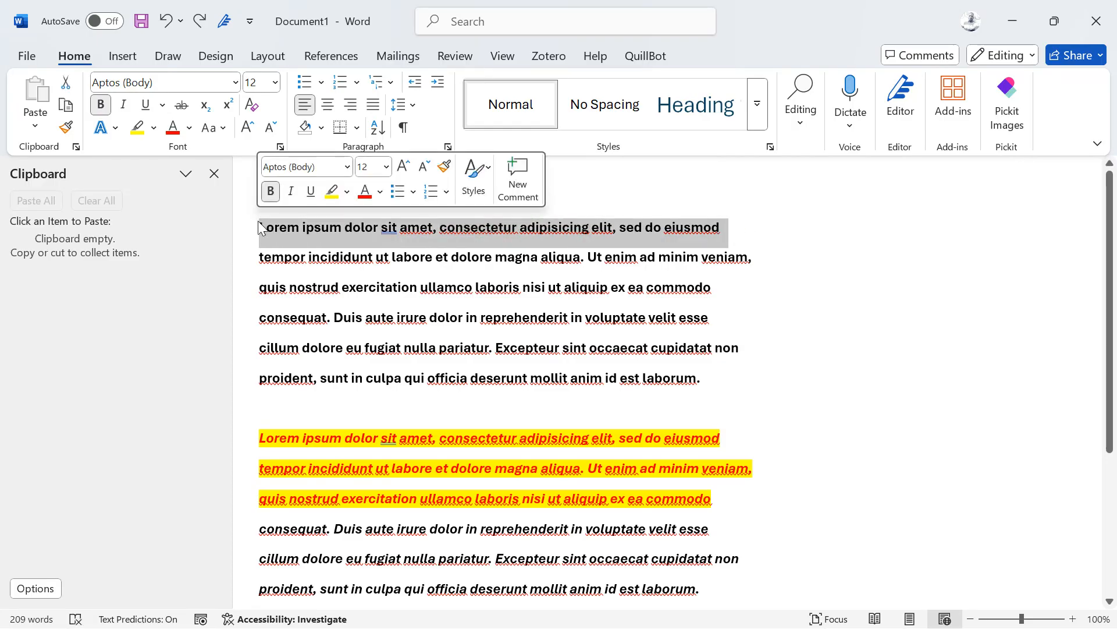
left_click(181, 107)
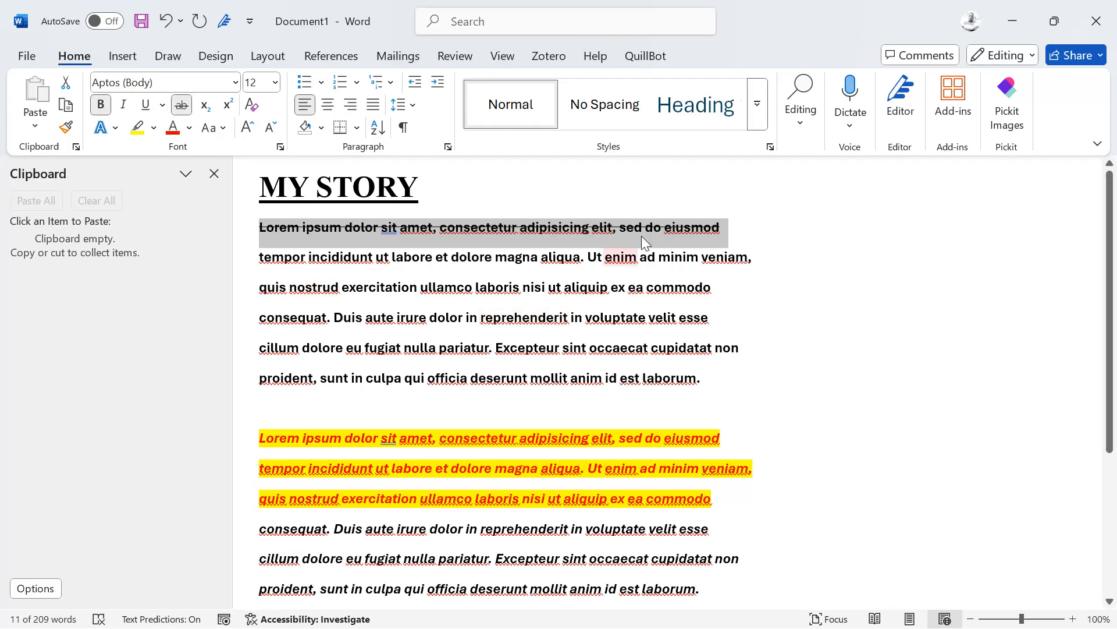
left_click(658, 226)
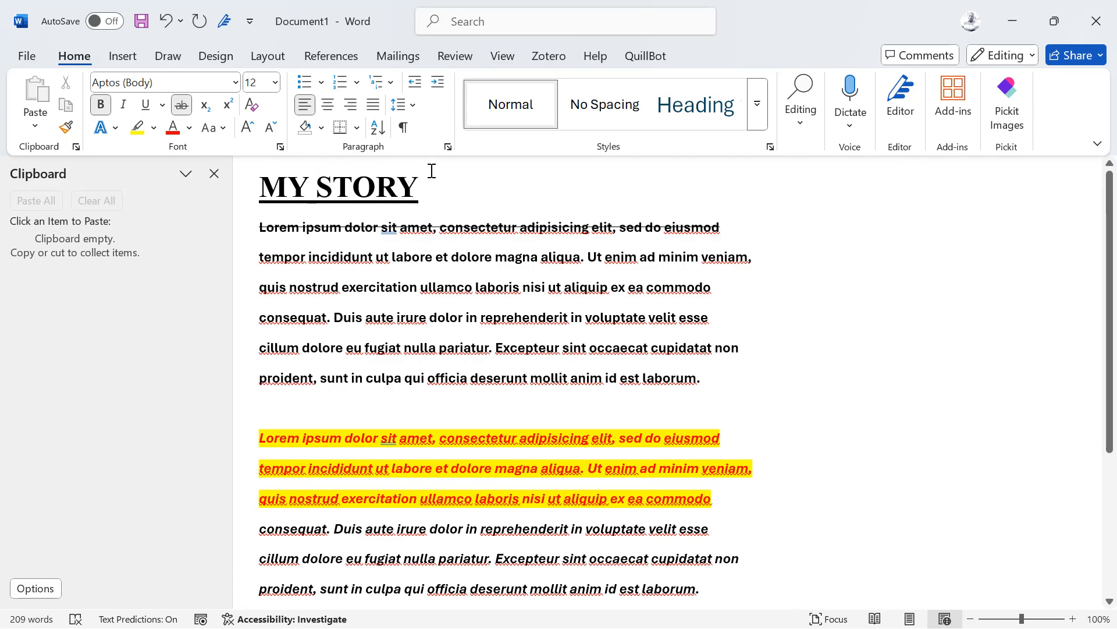
left_click_drag(431, 169, 250, 187)
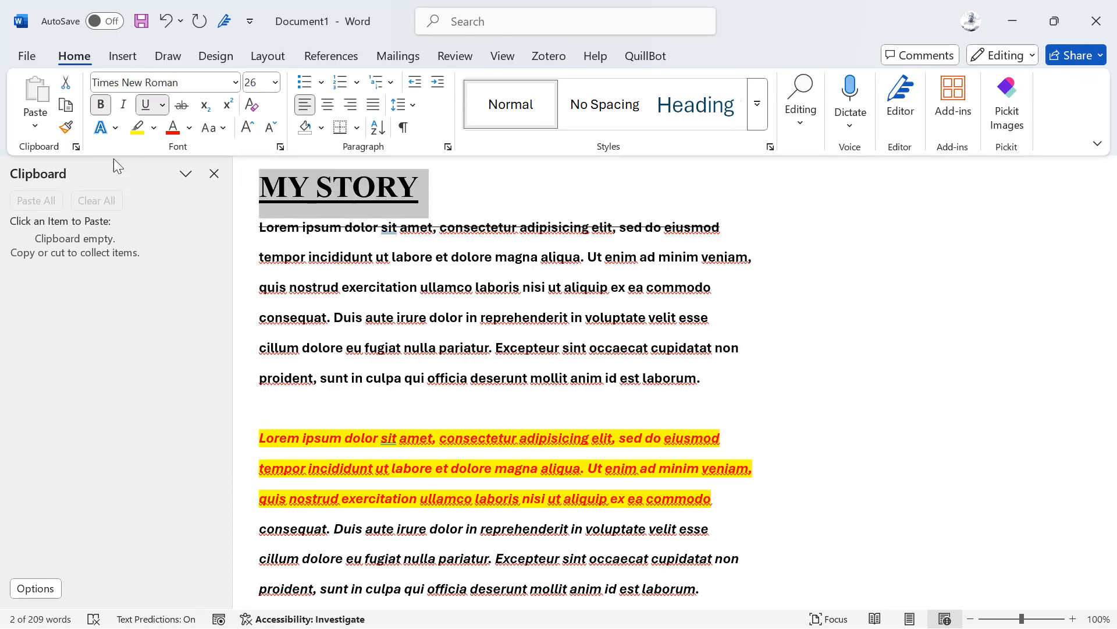
Step: Apply a light blue outline text effect, blue font colour and dark blue highlight to MY STORY
left_click(105, 134)
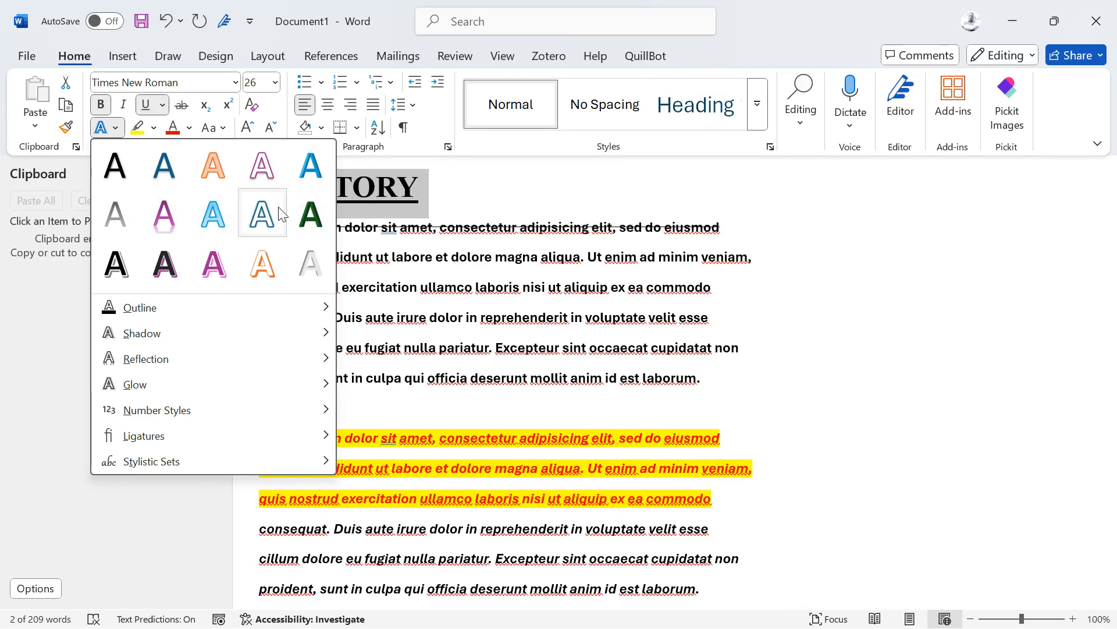
left_click(213, 224)
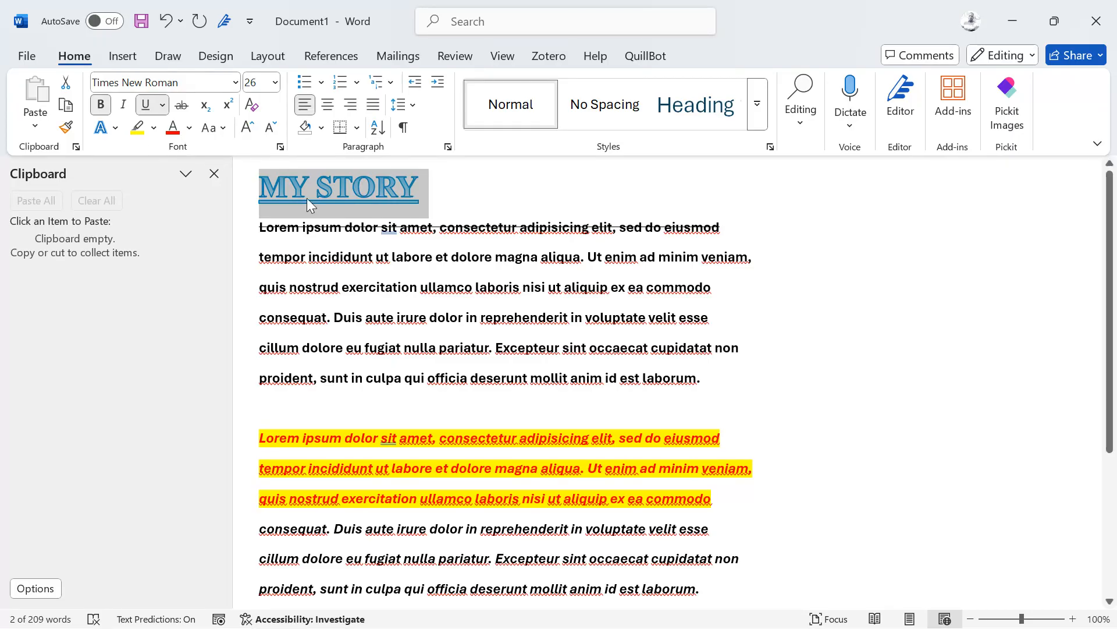
left_click(189, 130)
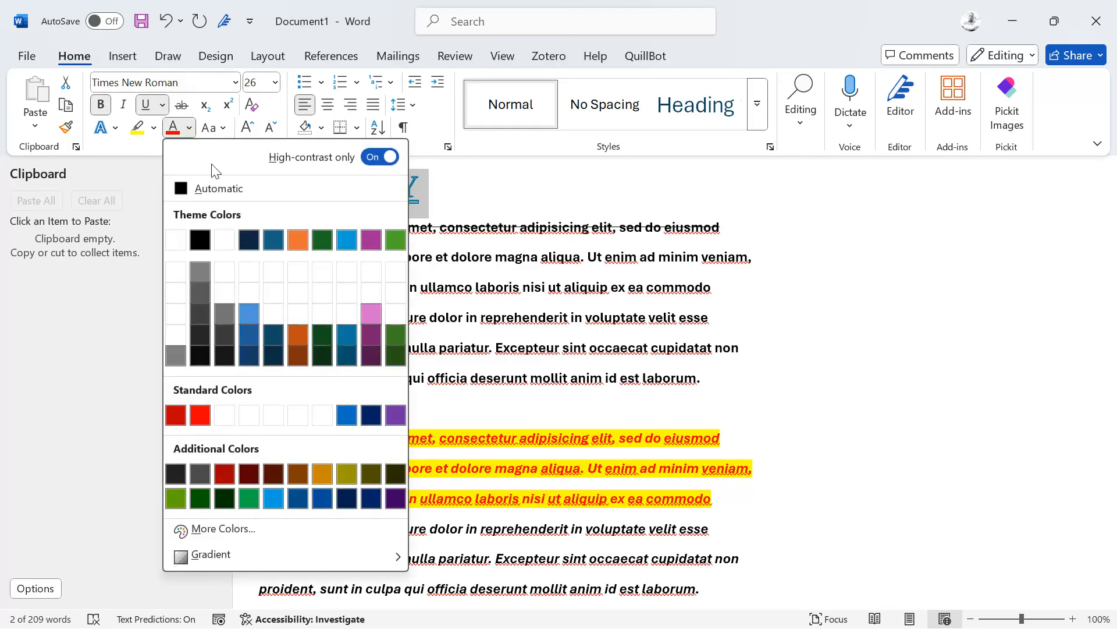
left_click(347, 239)
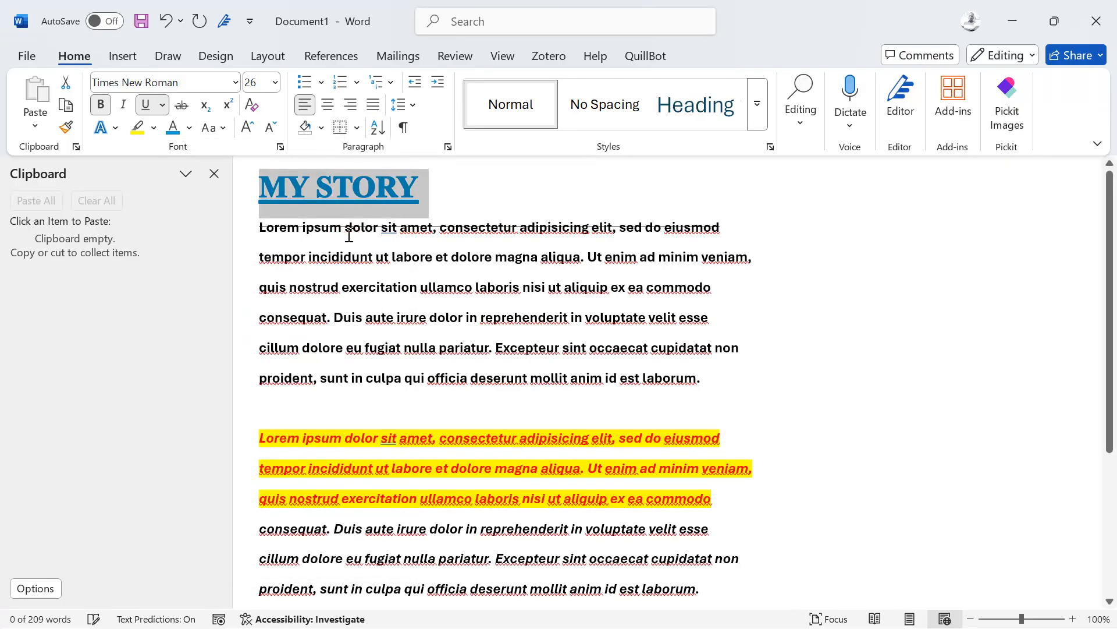
left_click(155, 128)
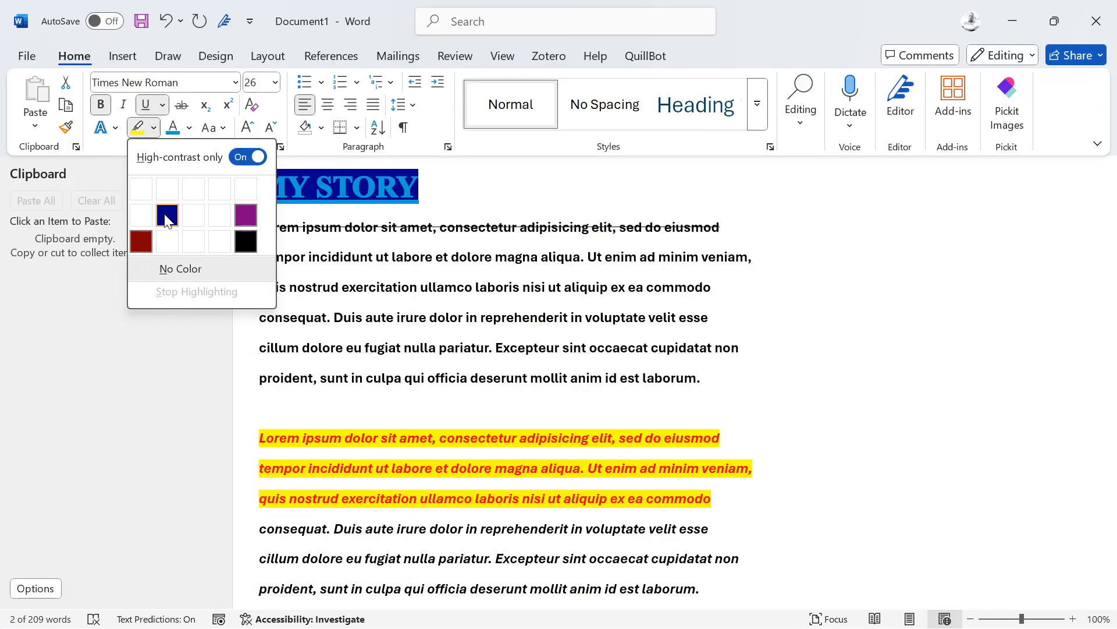
left_click(167, 217)
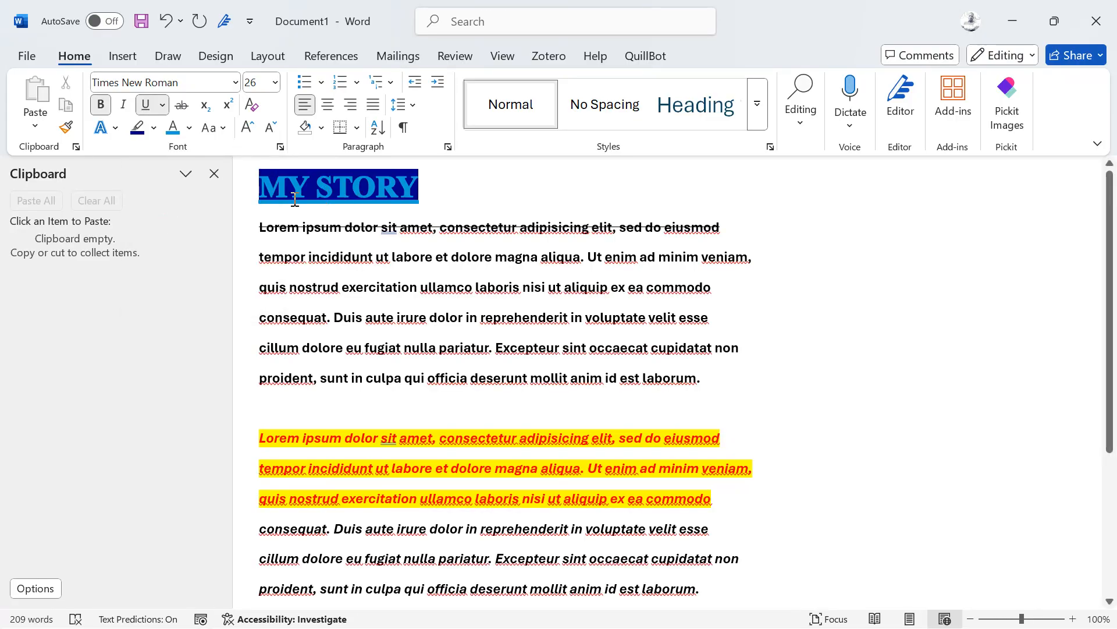
Step: Resize the MY STORY heading to 48 pt and open the Font dialog
left_click(248, 127)
left_click(248, 127)
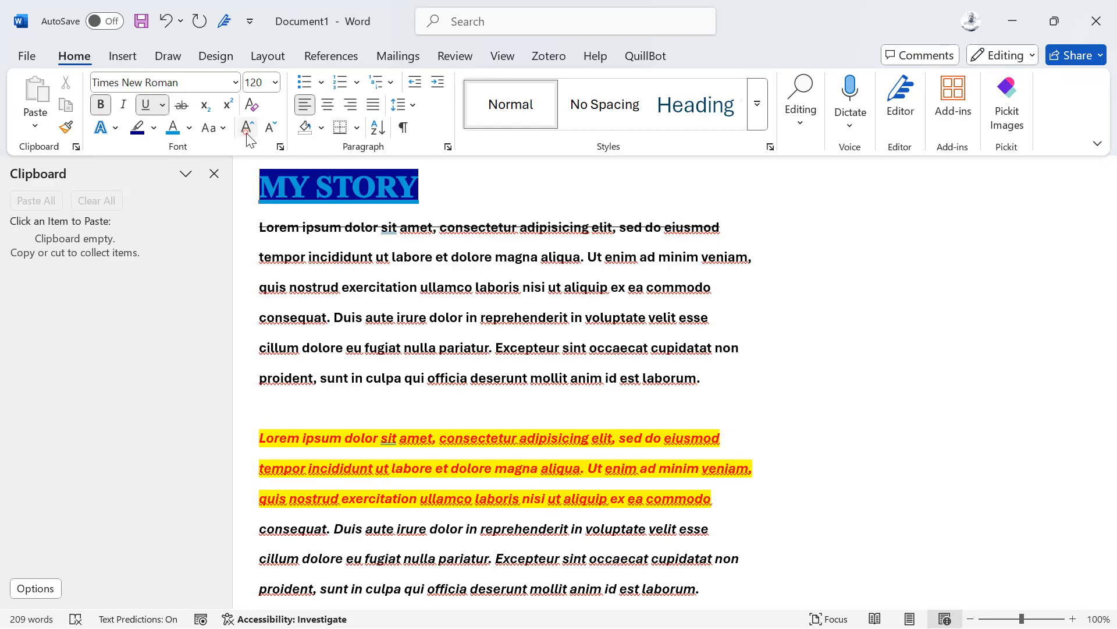
left_click_drag(430, 192, 263, 197)
left_click(247, 127)
left_click(247, 126)
left_click(247, 127)
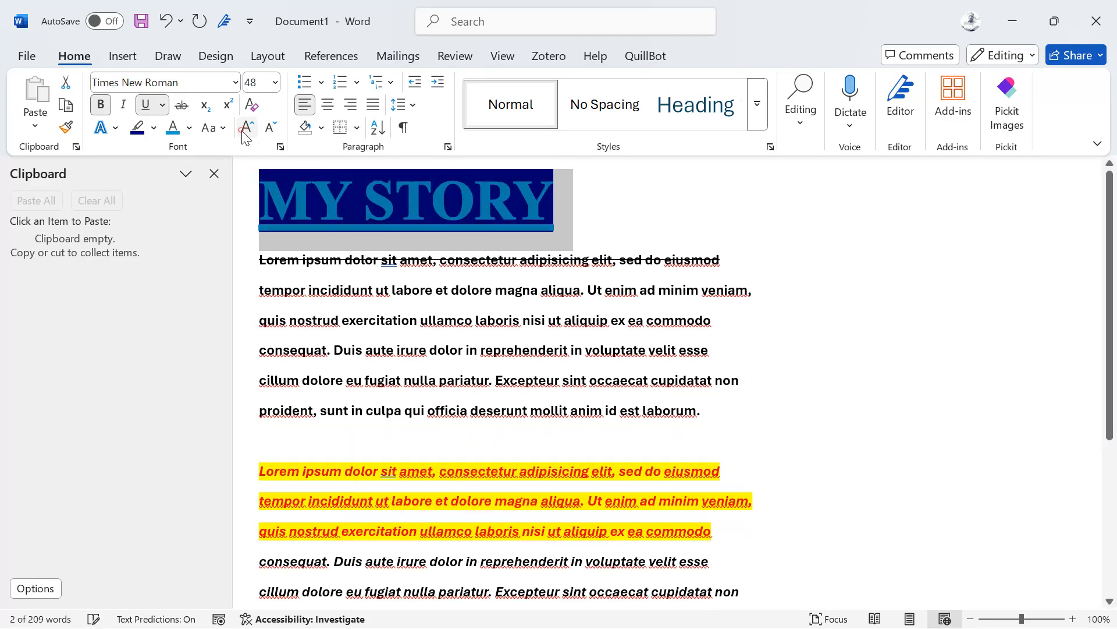
left_click(247, 127)
left_click(248, 127)
left_click(248, 127)
left_click(247, 127)
left_click(269, 129)
left_click(269, 129)
left_click(269, 129)
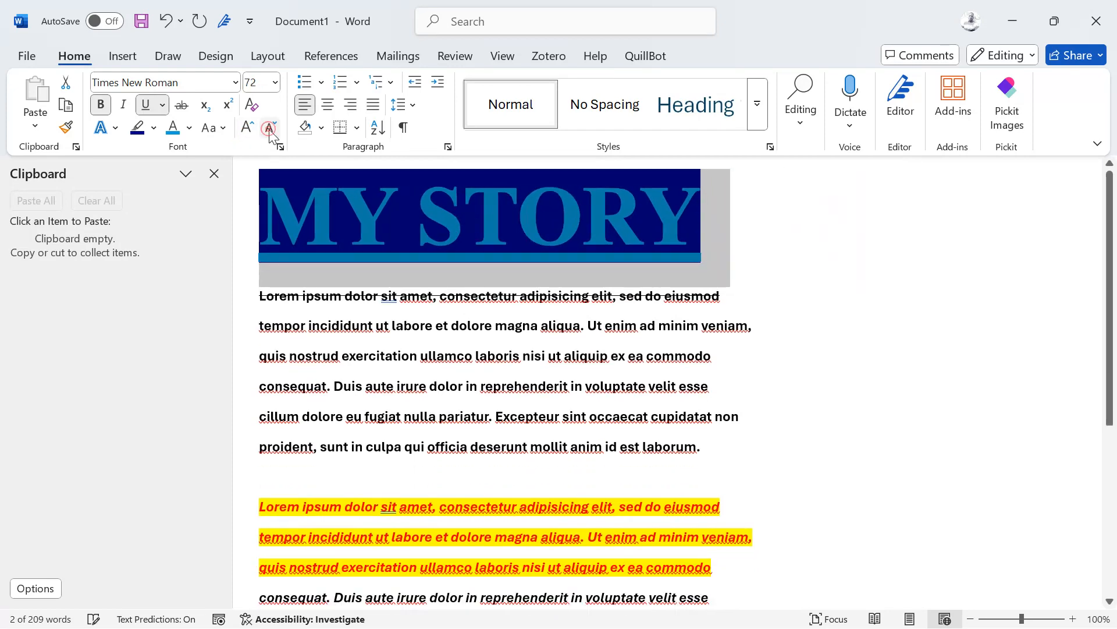
left_click(269, 130)
left_click(269, 129)
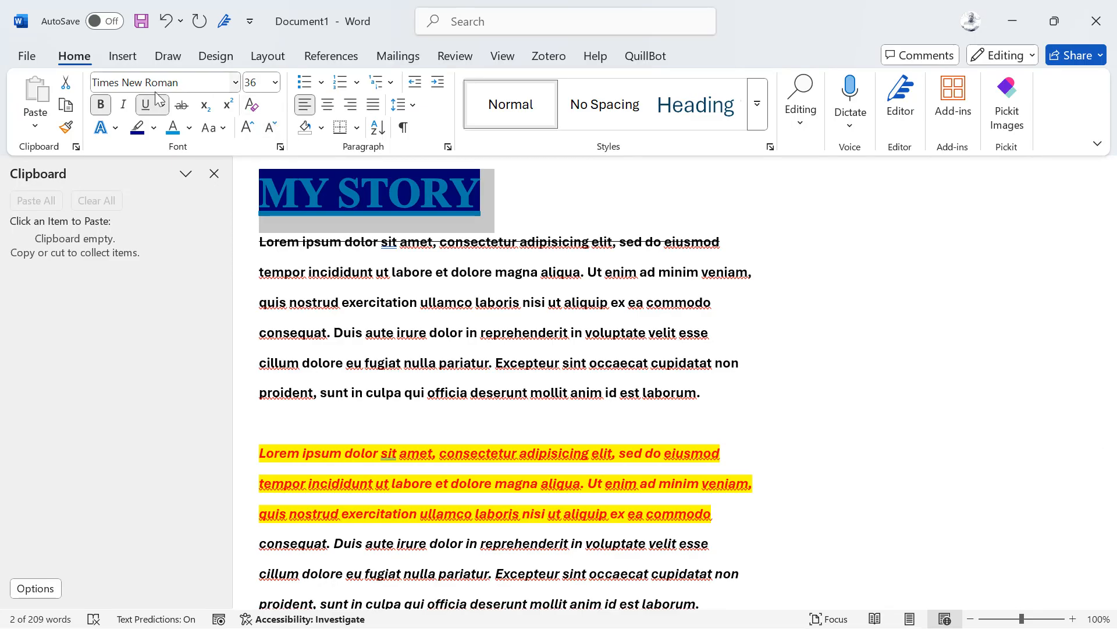
left_click(252, 131)
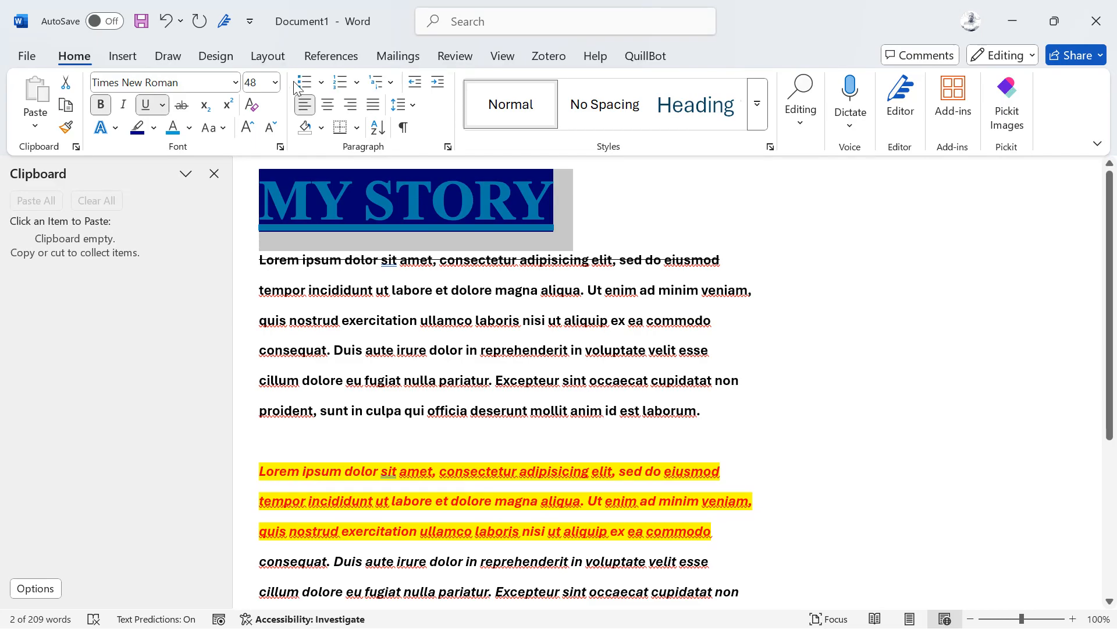
left_click(279, 146)
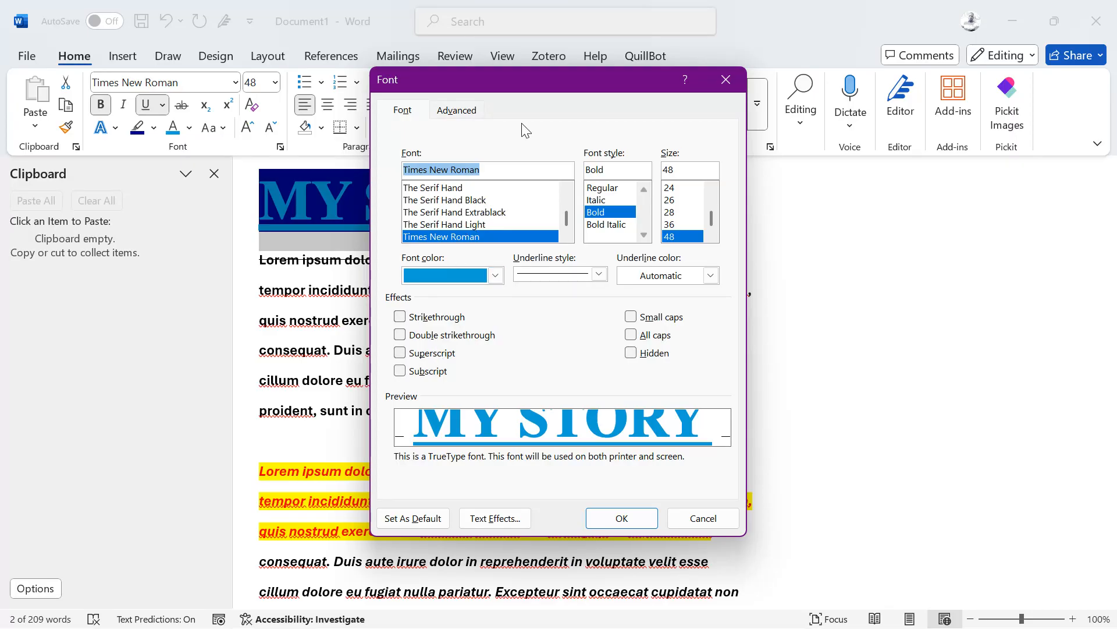
Step: Move the Font dialog aside and set the heading's underline style to dotted
left_click_drag(539, 87, 806, 66)
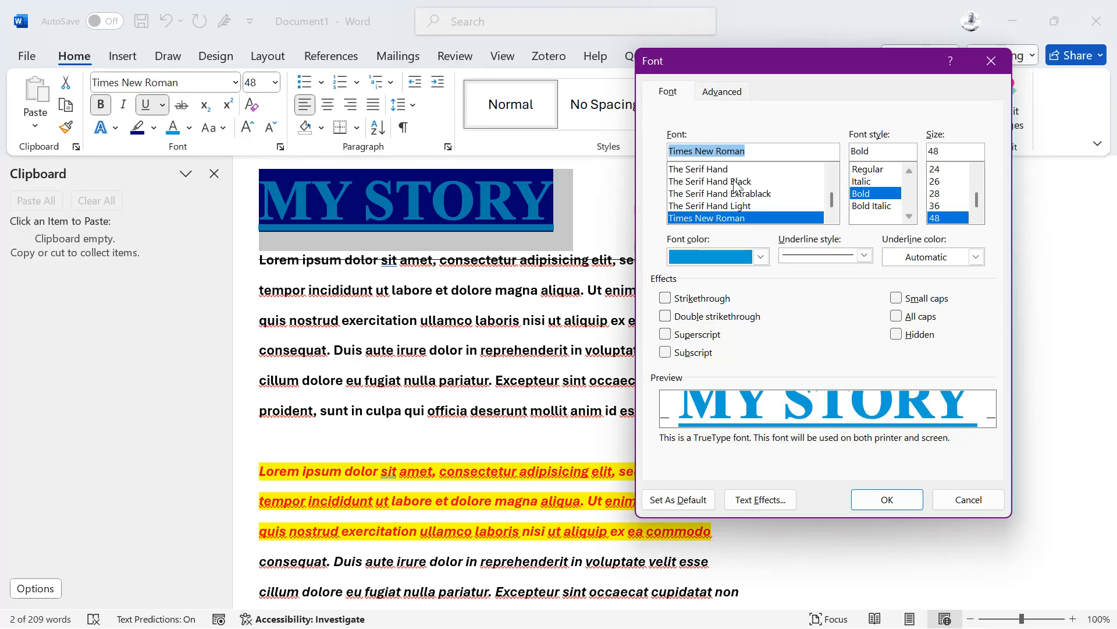
mouse_move(839, 208)
left_mouse_down()
mouse_move(840, 192)
mouse_move(837, 227)
left_mouse_up()
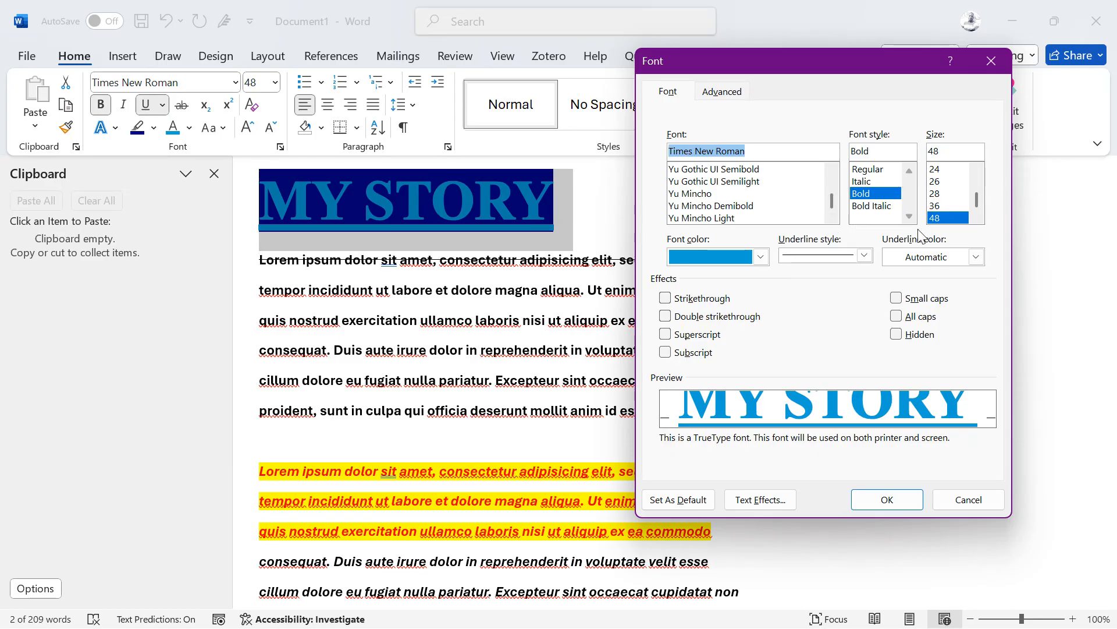
left_click(861, 257)
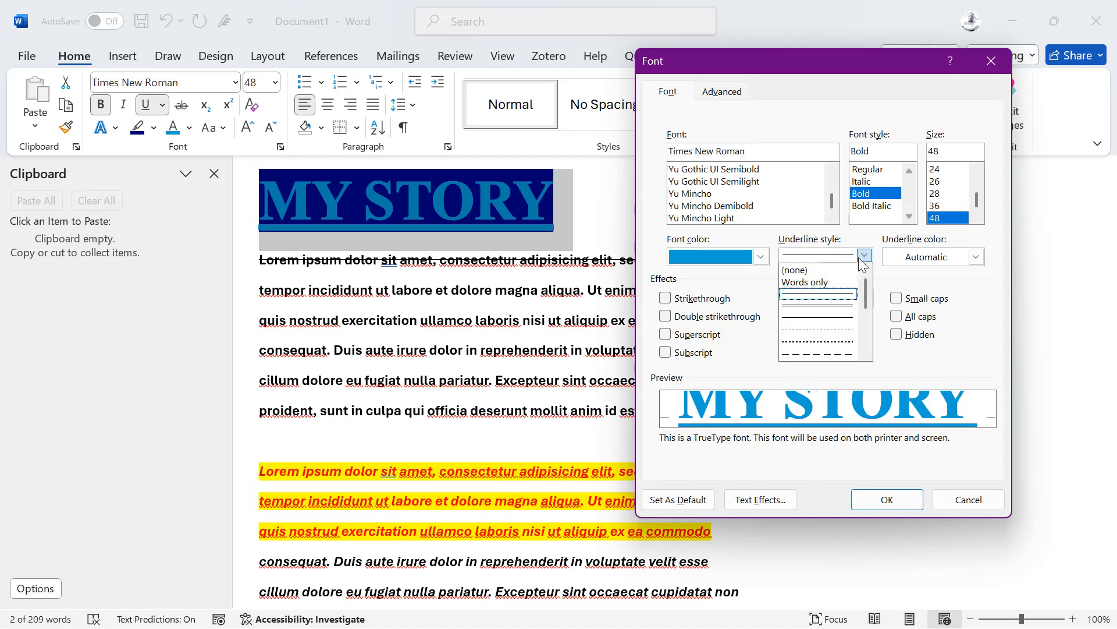
left_click(828, 320)
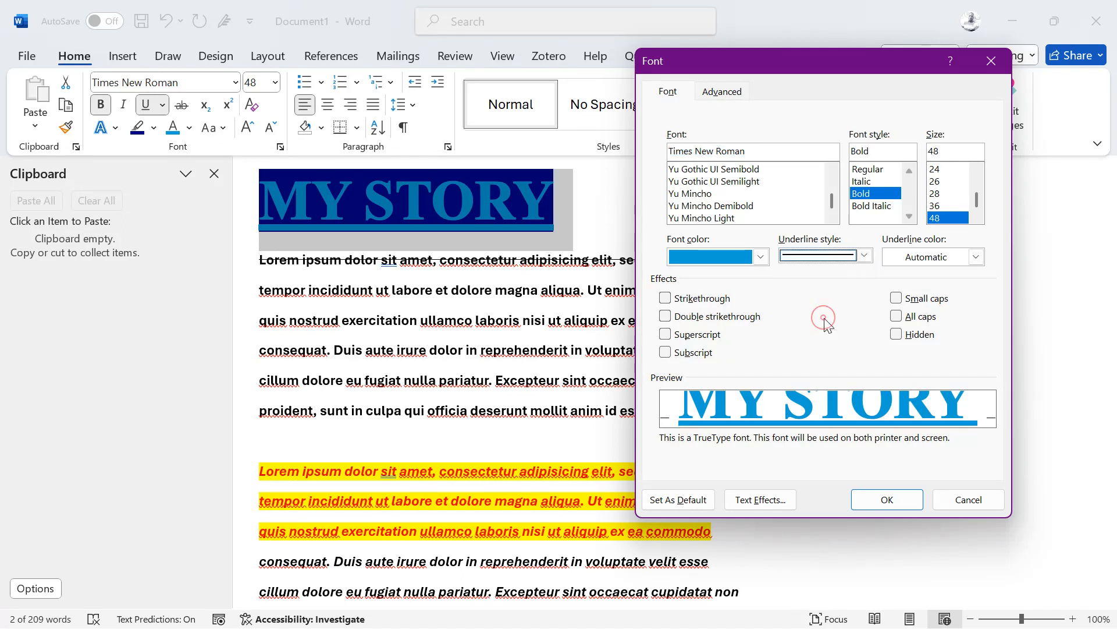
left_click(858, 259)
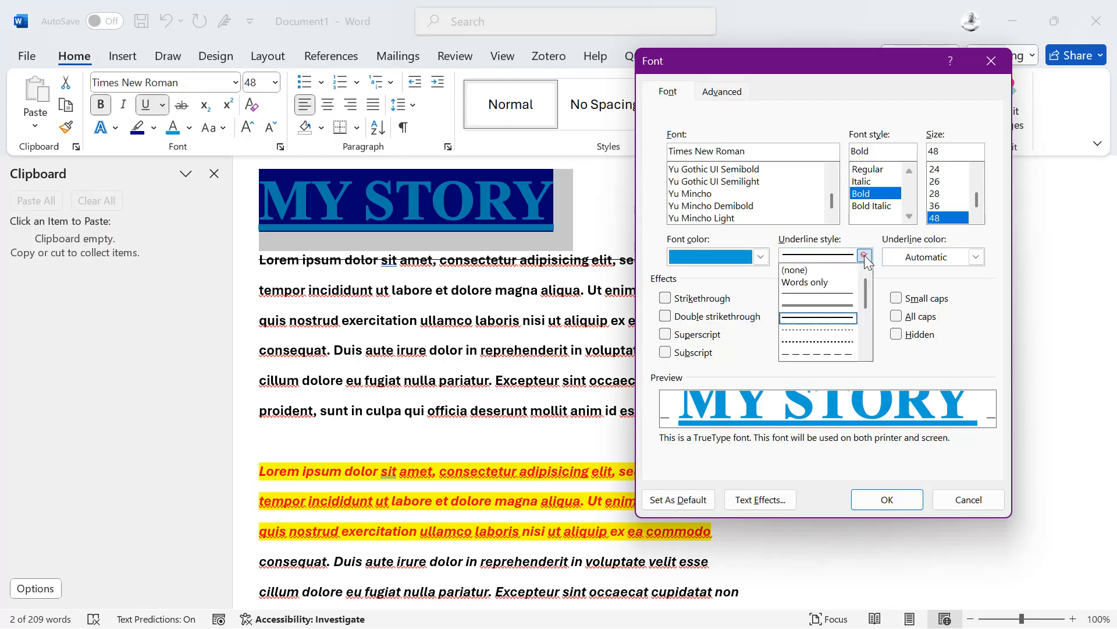
left_click(831, 344)
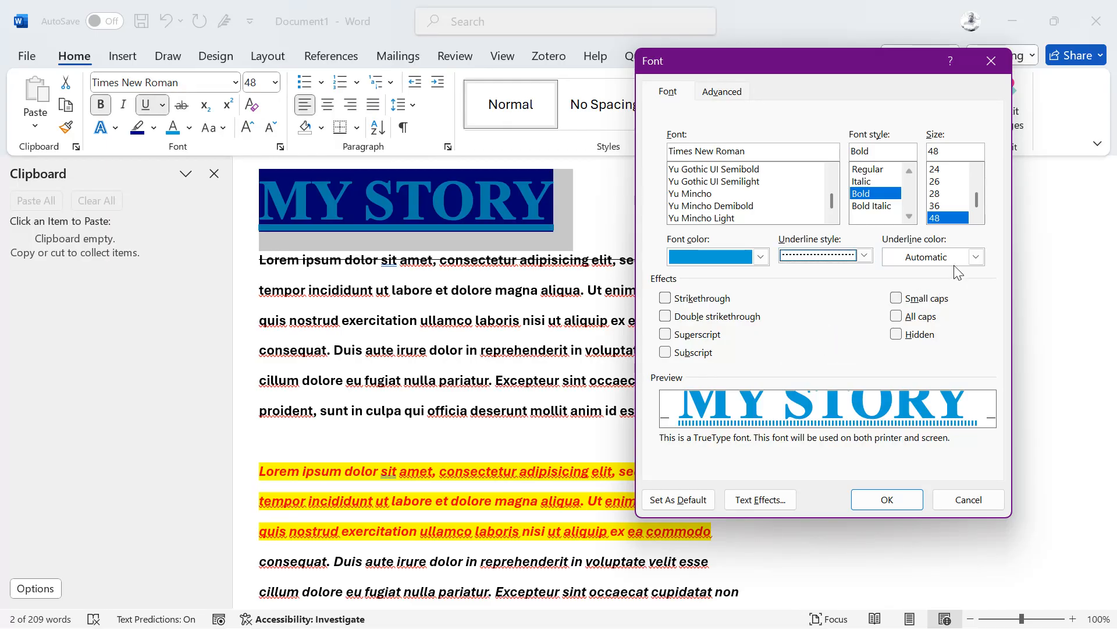
left_click(978, 257)
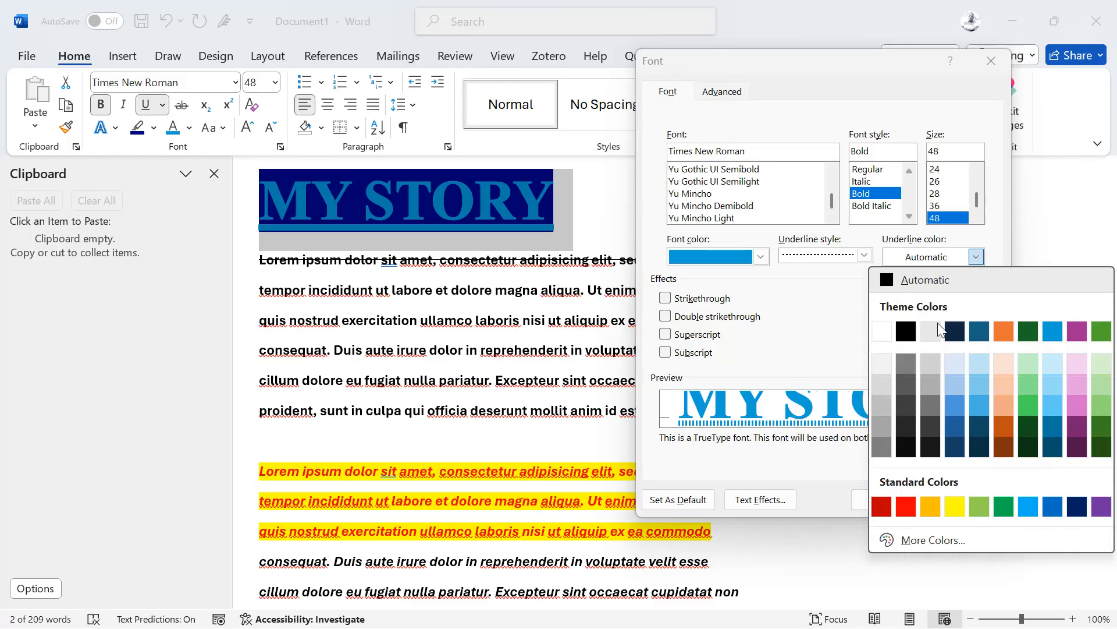
left_click(790, 319)
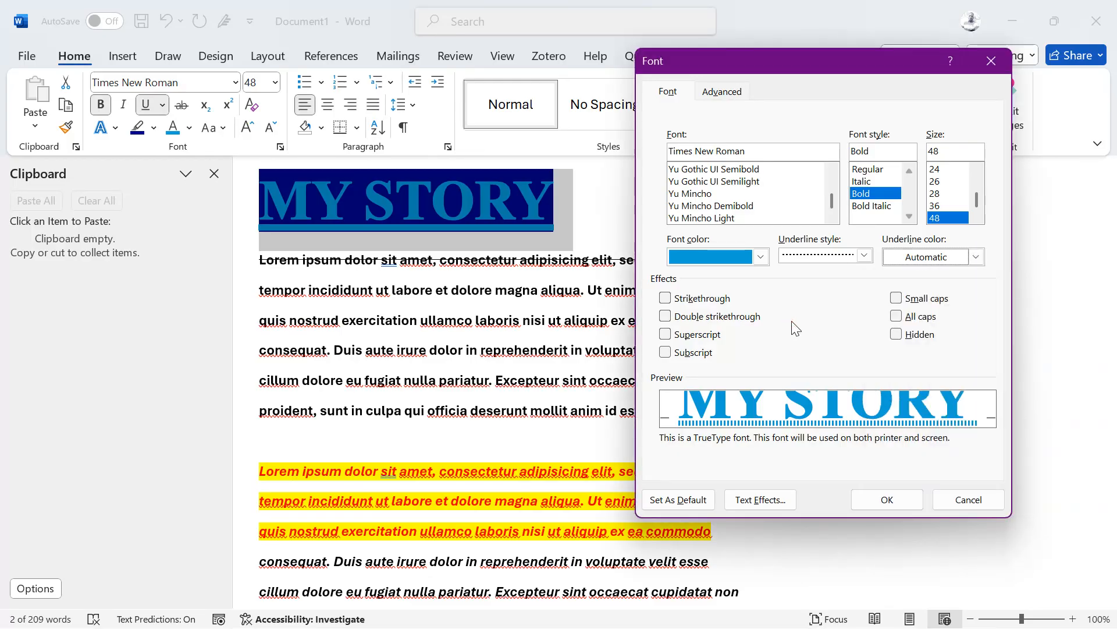
Step: Check Double strikethrough and All caps for the heading, then confirm with OK
left_click(666, 317)
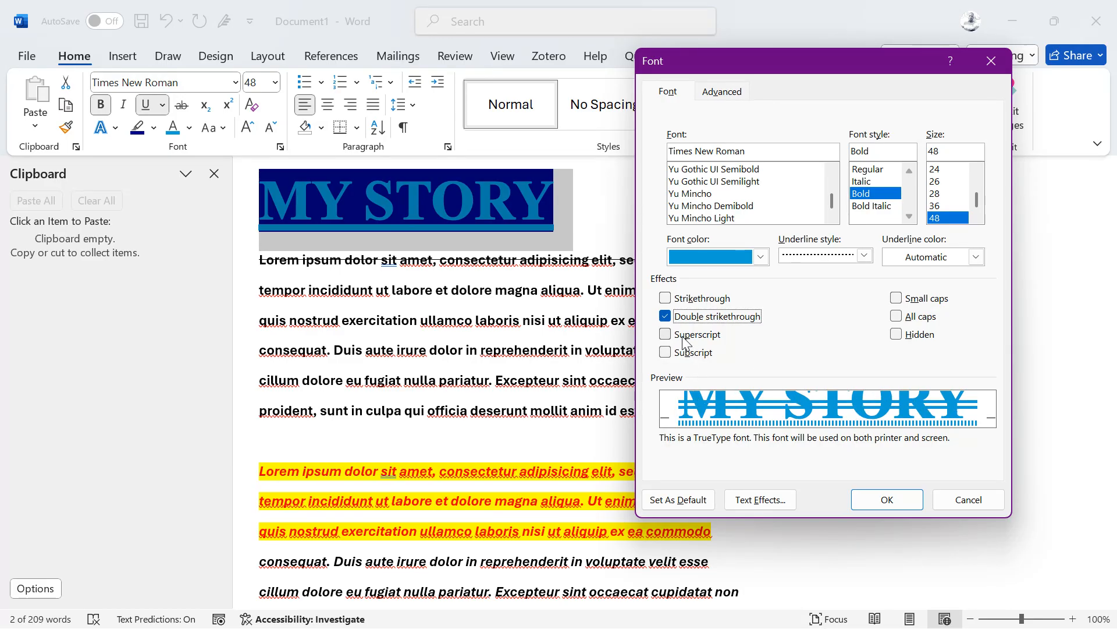
left_click(681, 336)
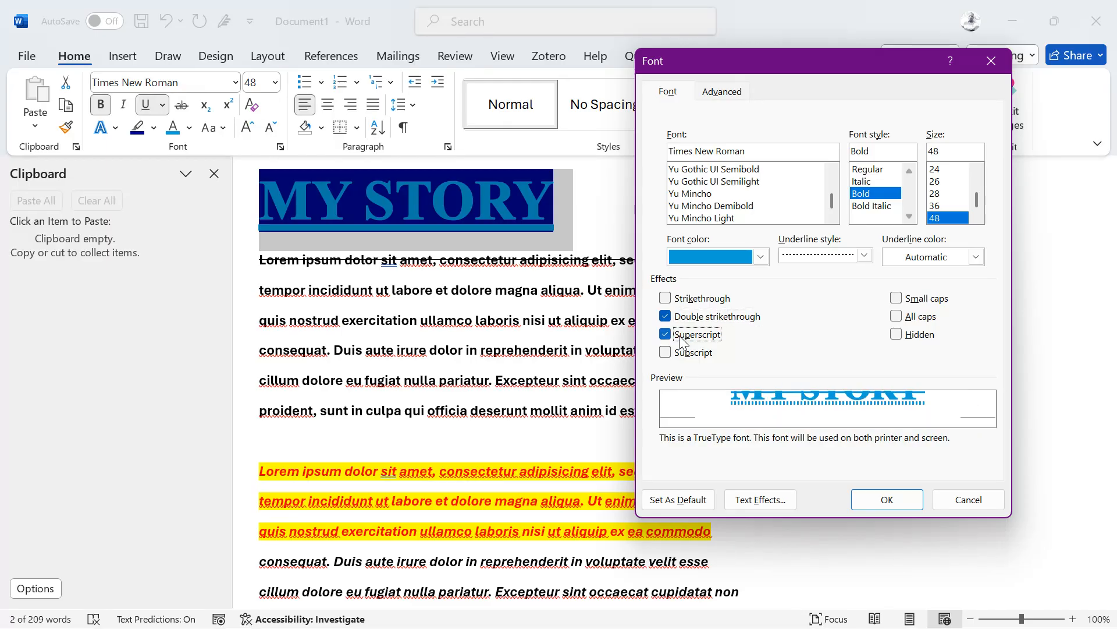
left_click(680, 354)
left_click(691, 334)
left_click(703, 319)
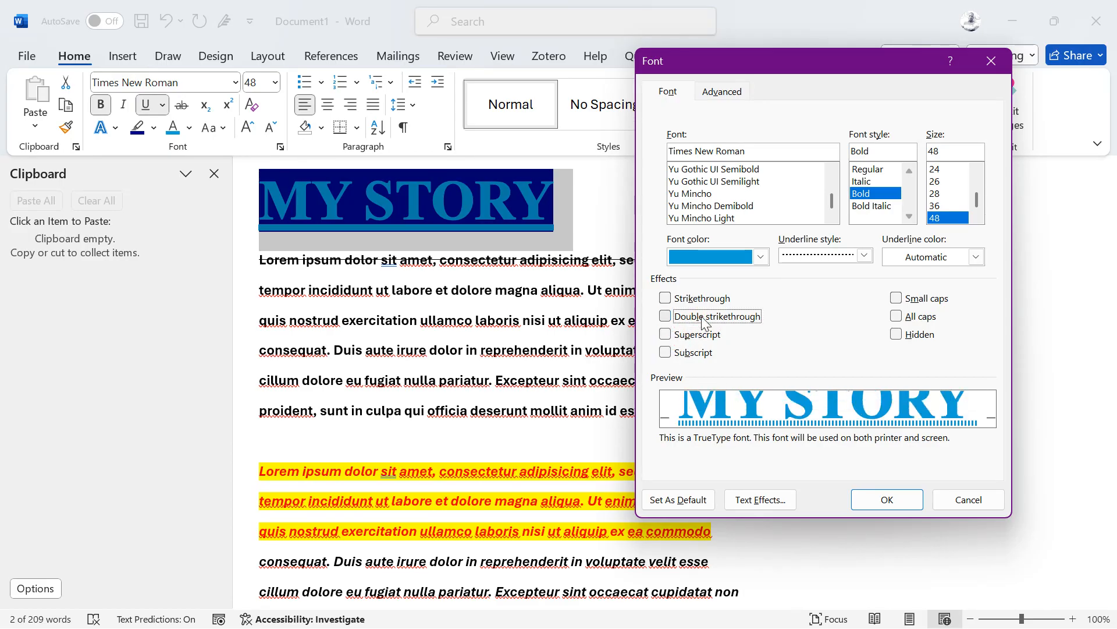
left_click(704, 320)
left_click(704, 320)
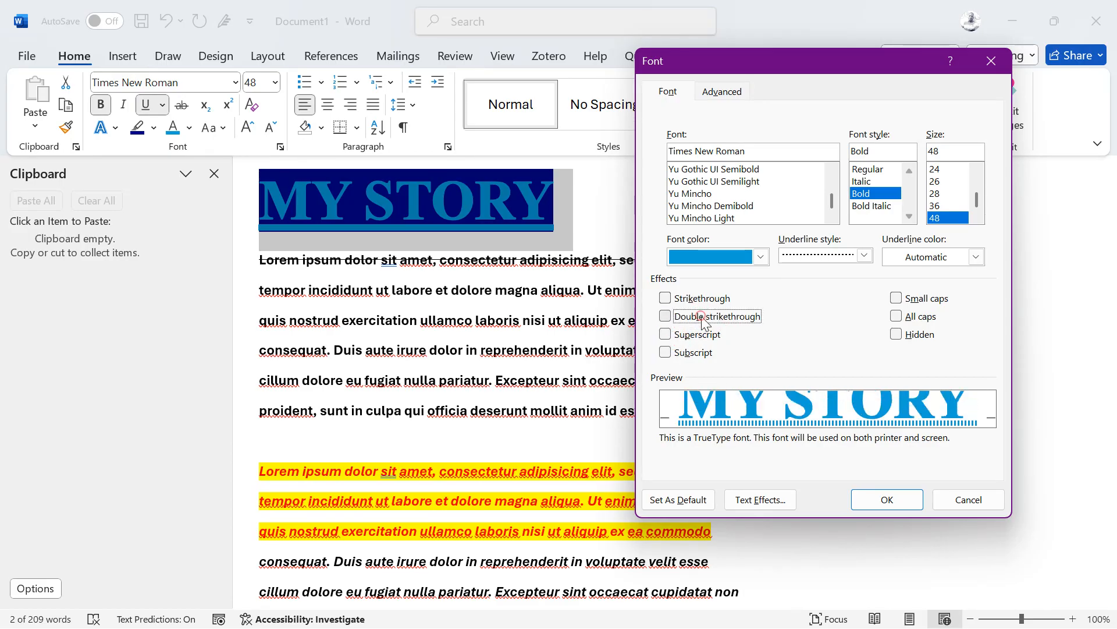
left_click(676, 302)
left_click(668, 318)
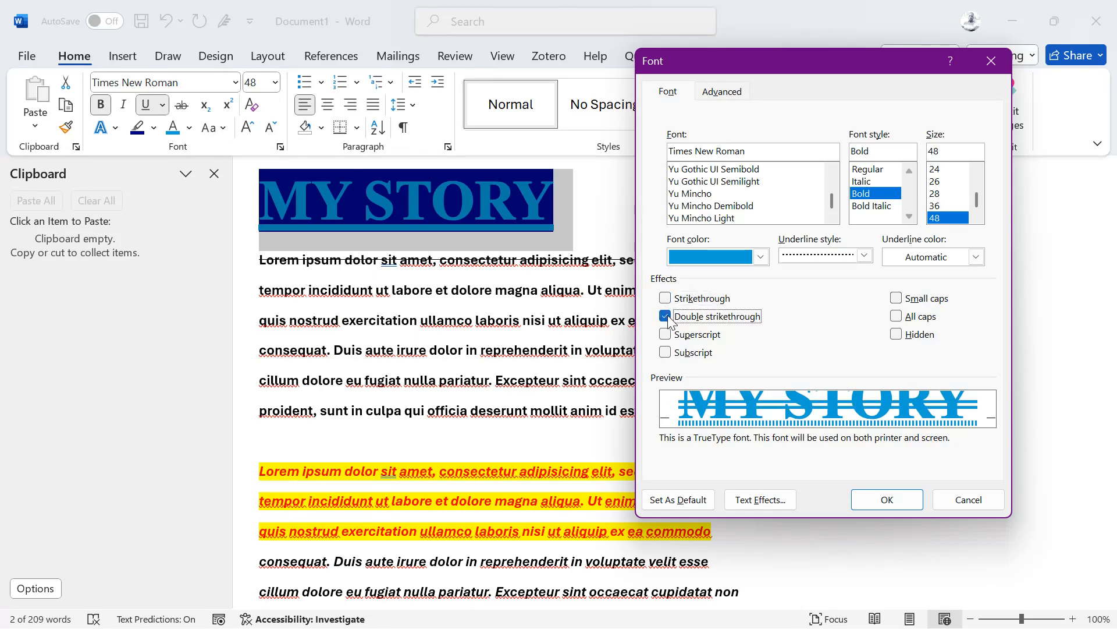
left_click(897, 317)
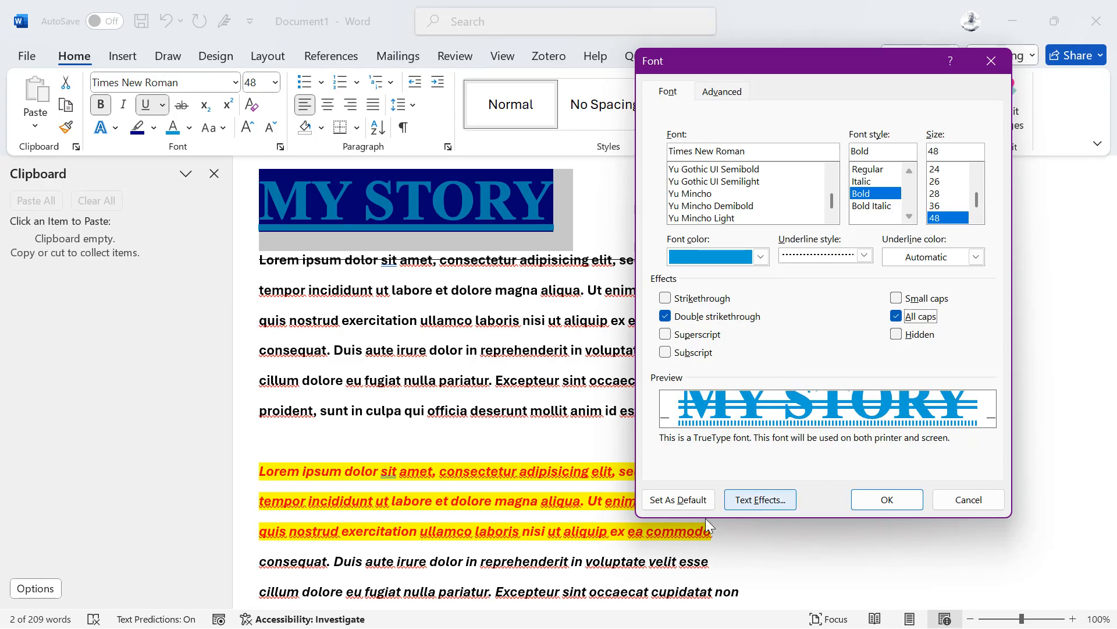
left_click(893, 501)
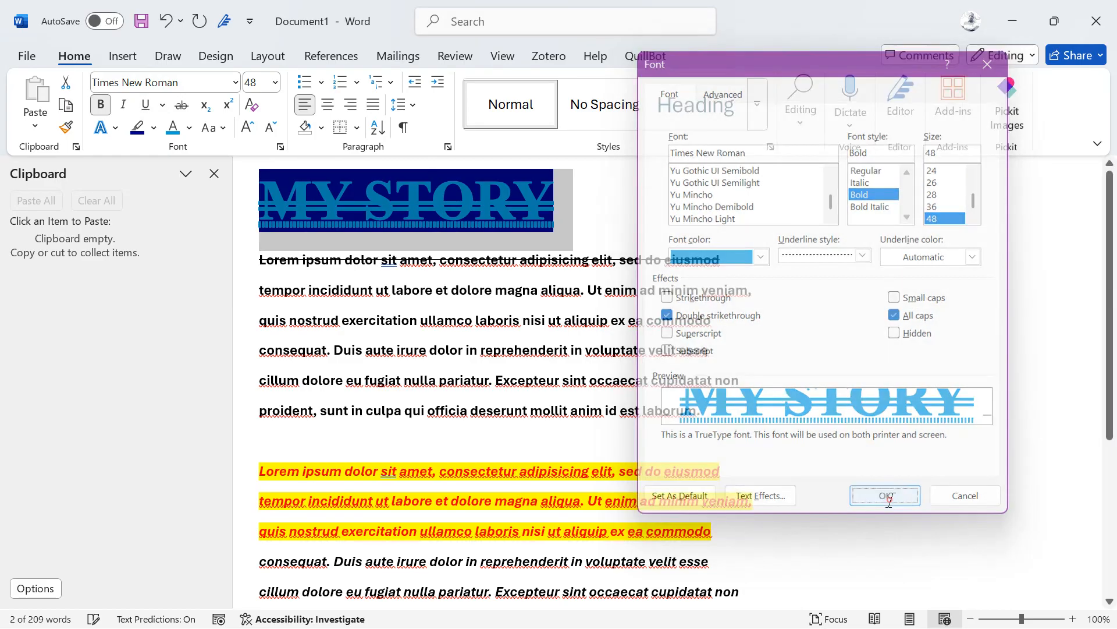
Step: Select the MY STORY heading and browse the highlight colours without changing anything
right_click(511, 274)
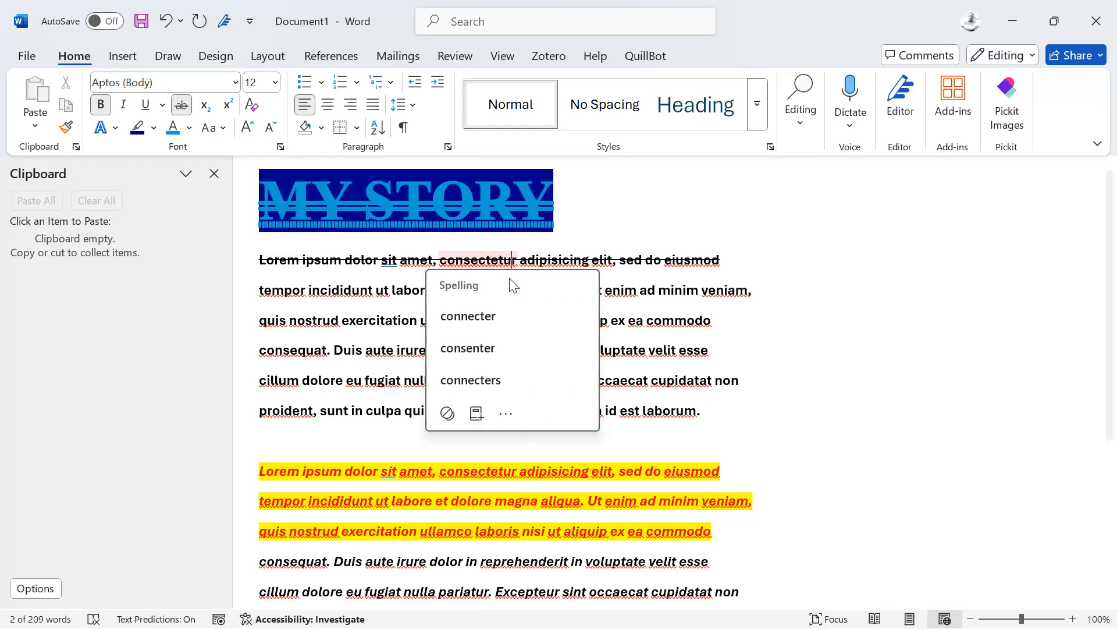
left_click_drag(561, 205, 265, 198)
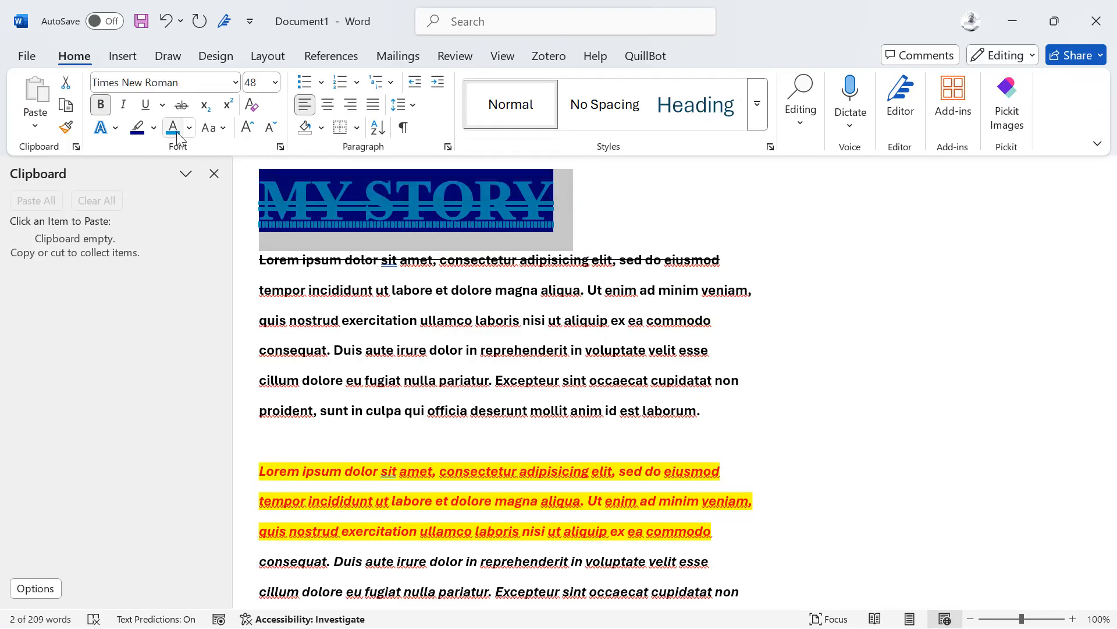
left_click(154, 128)
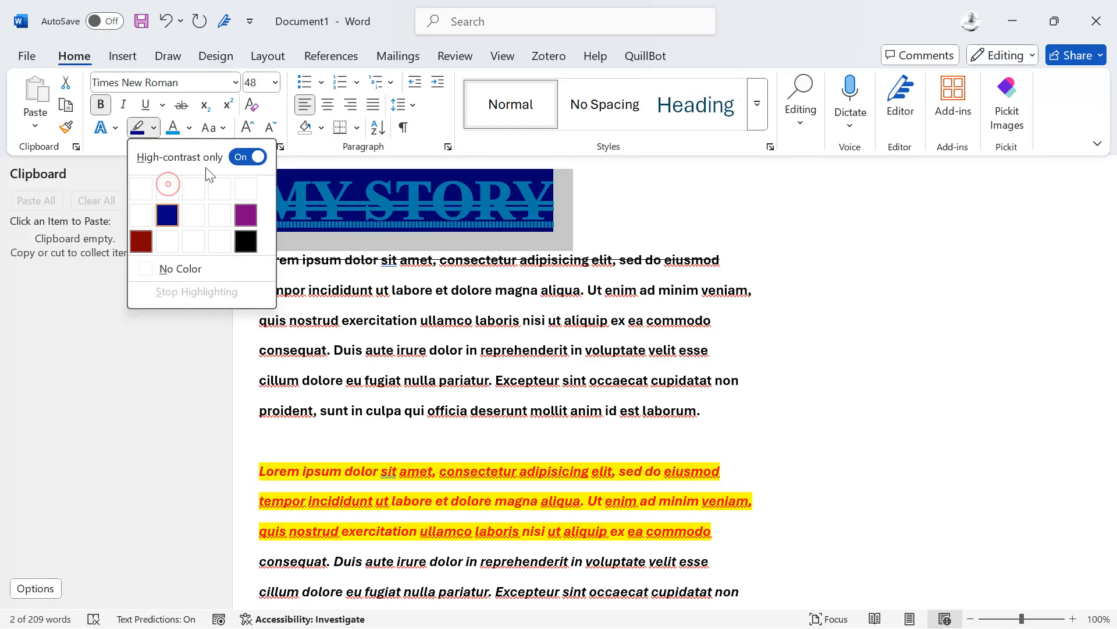
left_click(258, 157)
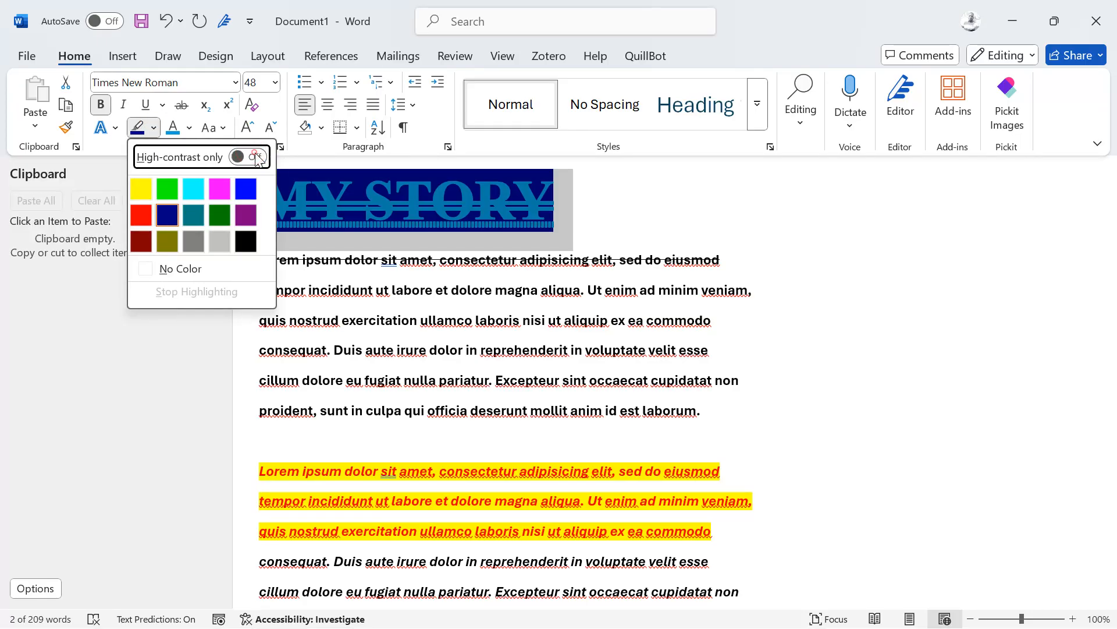
left_click(453, 204)
right_click(546, 203)
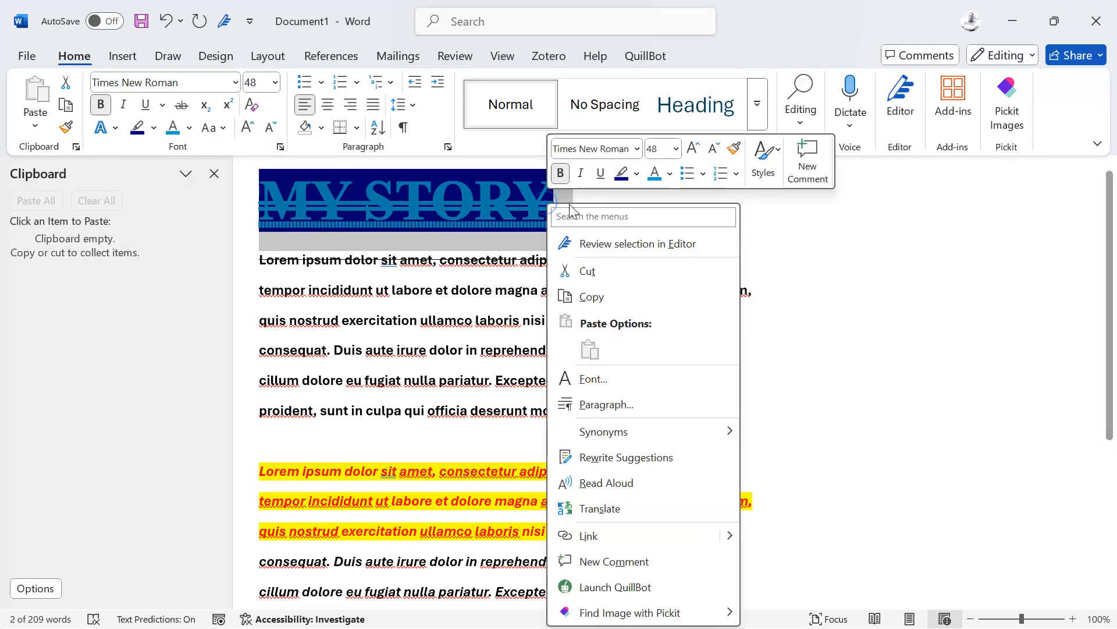
left_click(476, 207)
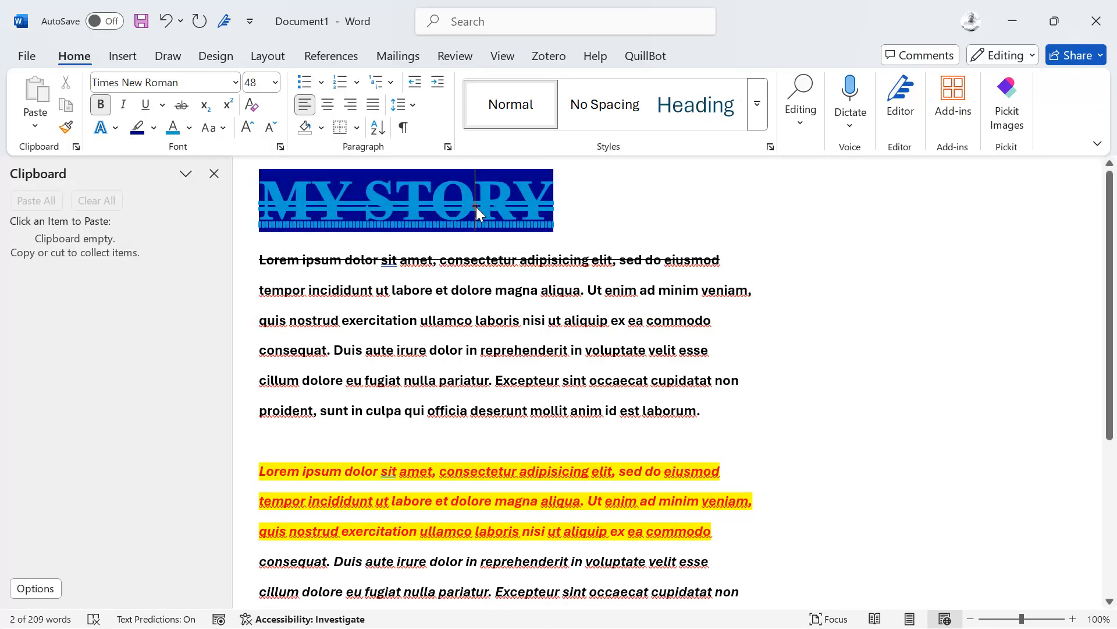
Step: Set the word STORY's highlight to No Color, leaving MY highlighted
double_click(476, 207)
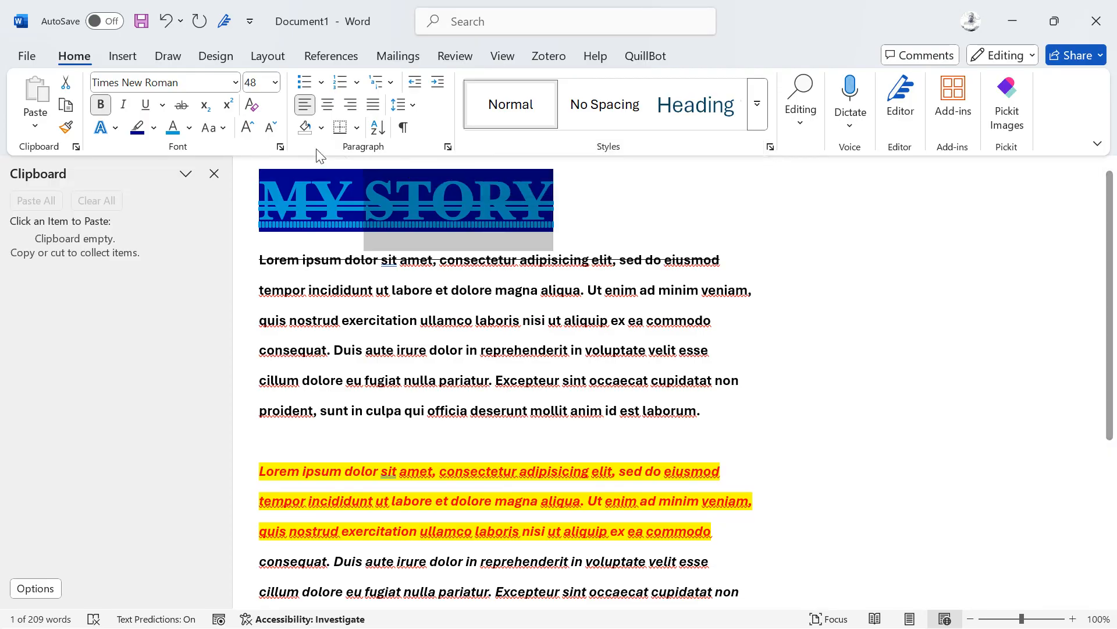
left_click(189, 128)
left_click(189, 128)
left_click(156, 128)
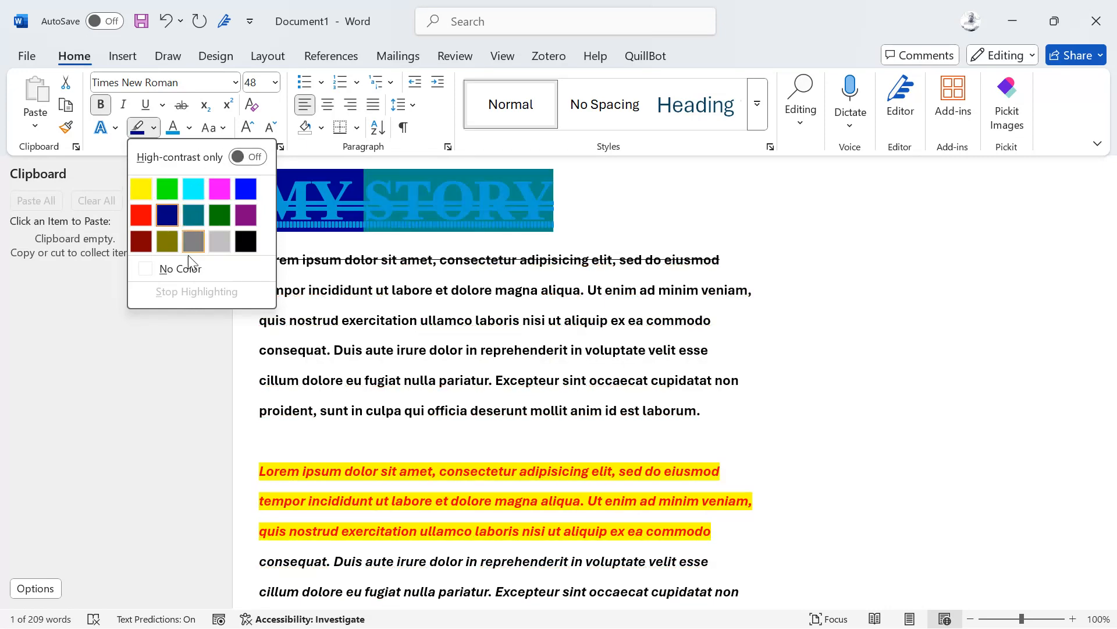
left_click(183, 271)
left_click(438, 229)
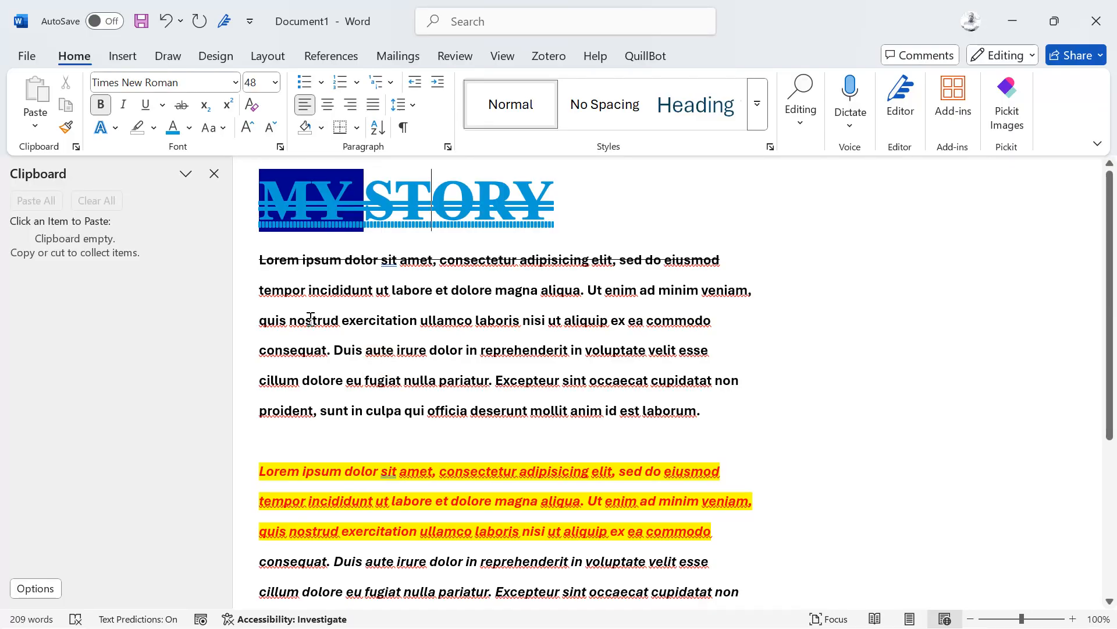
Step: Join the tempor, quis nostrud, cillum and proident lines into one first paragraph ending with laborum
right_click(263, 291)
key("Escape")
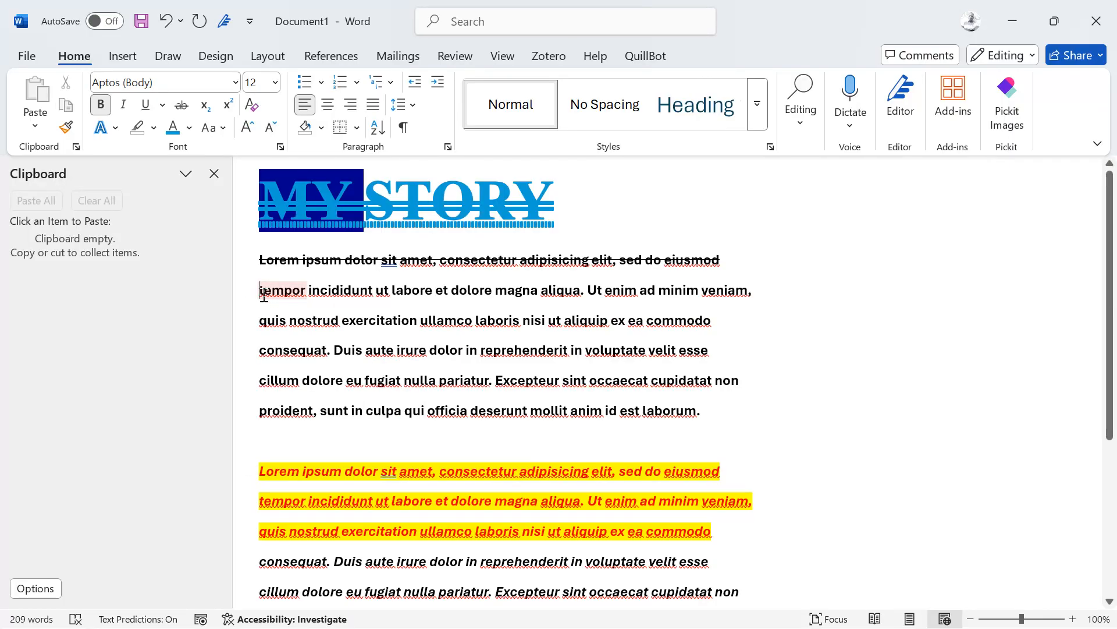
key("BackSpace")
key("Down")
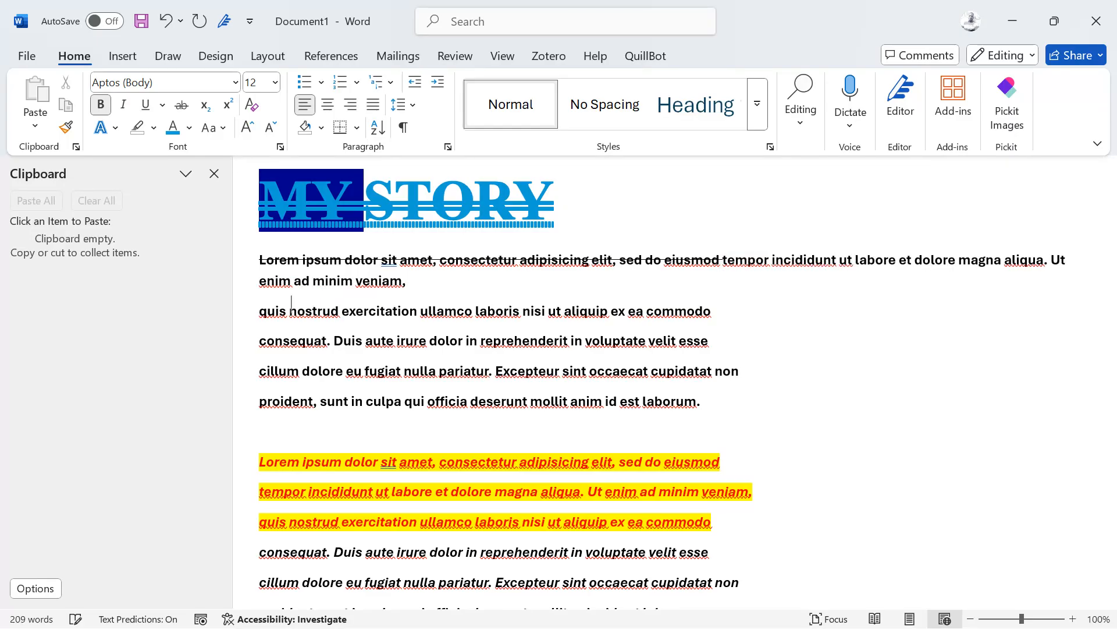
key("BackSpace")
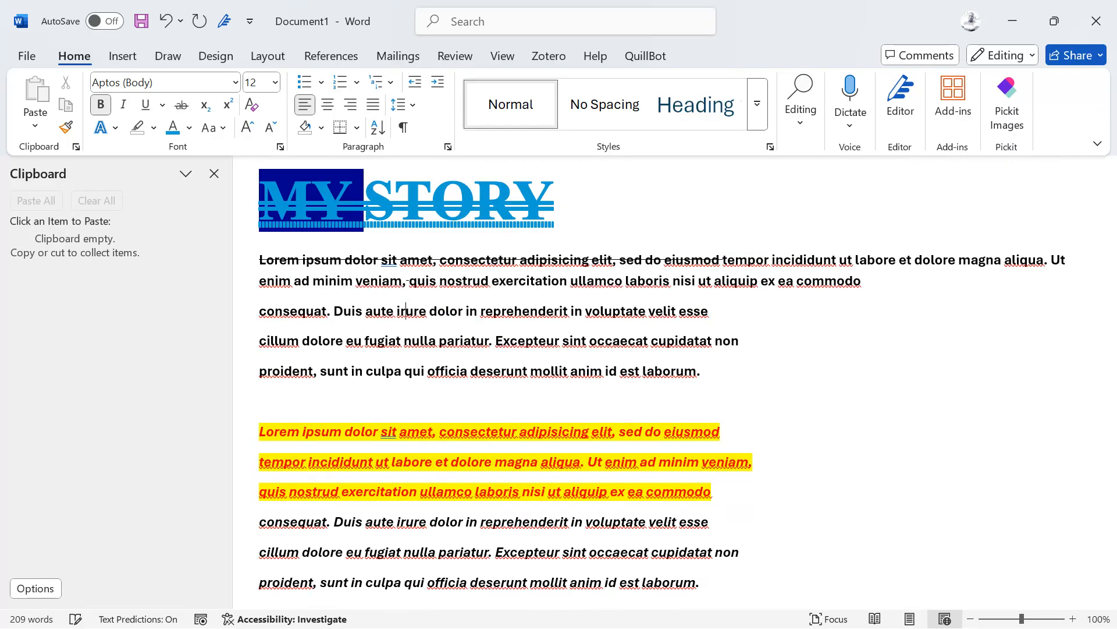
left_click(755, 338)
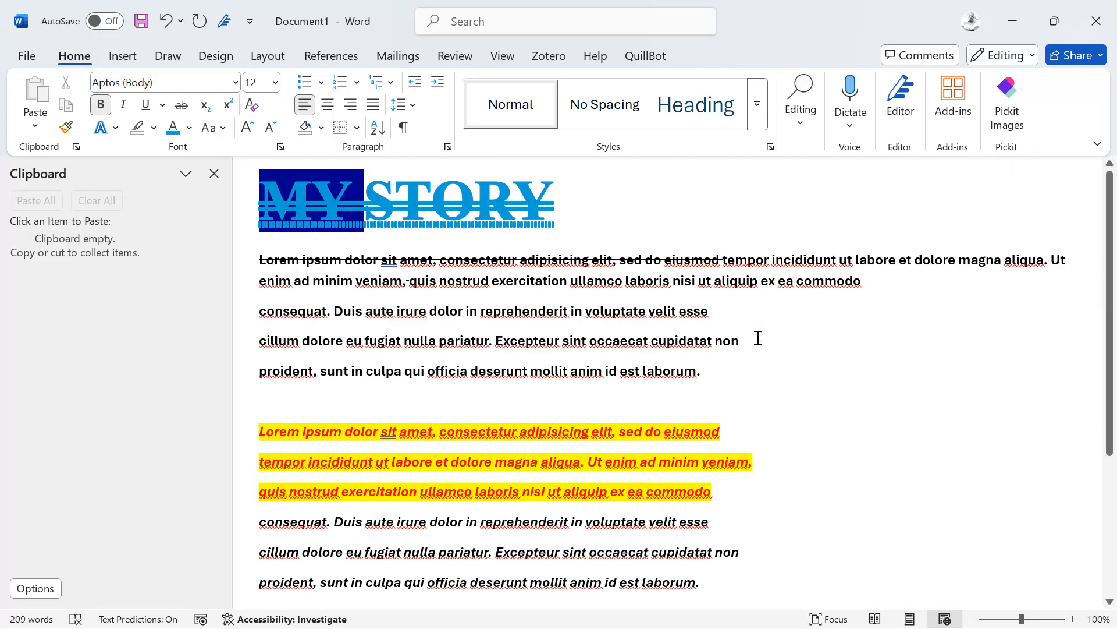
key("BackSpace")
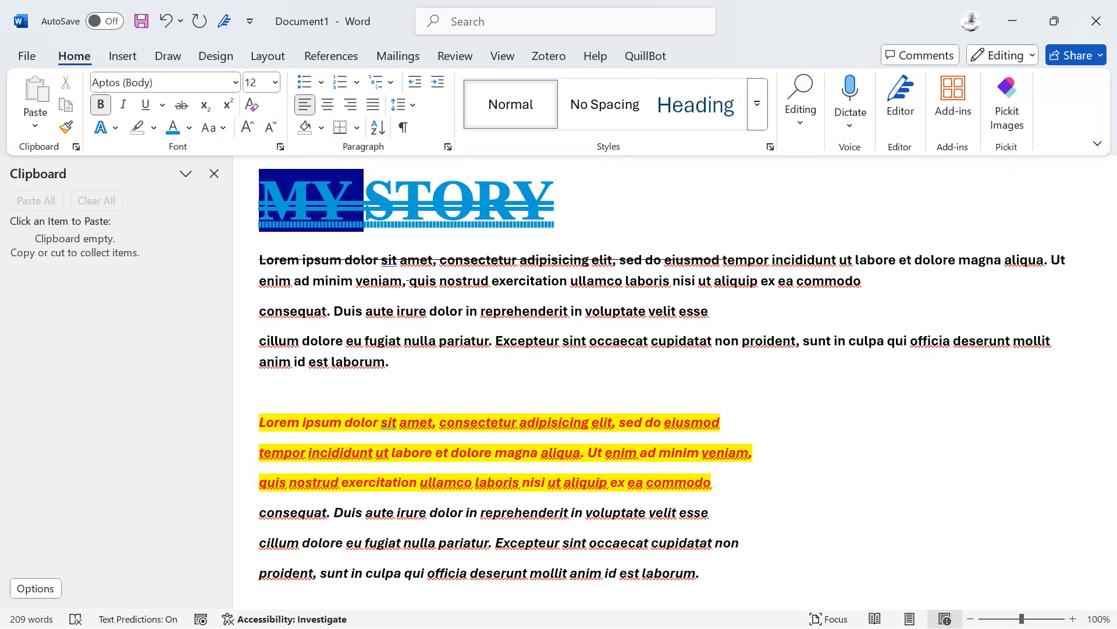
key("BackSpace")
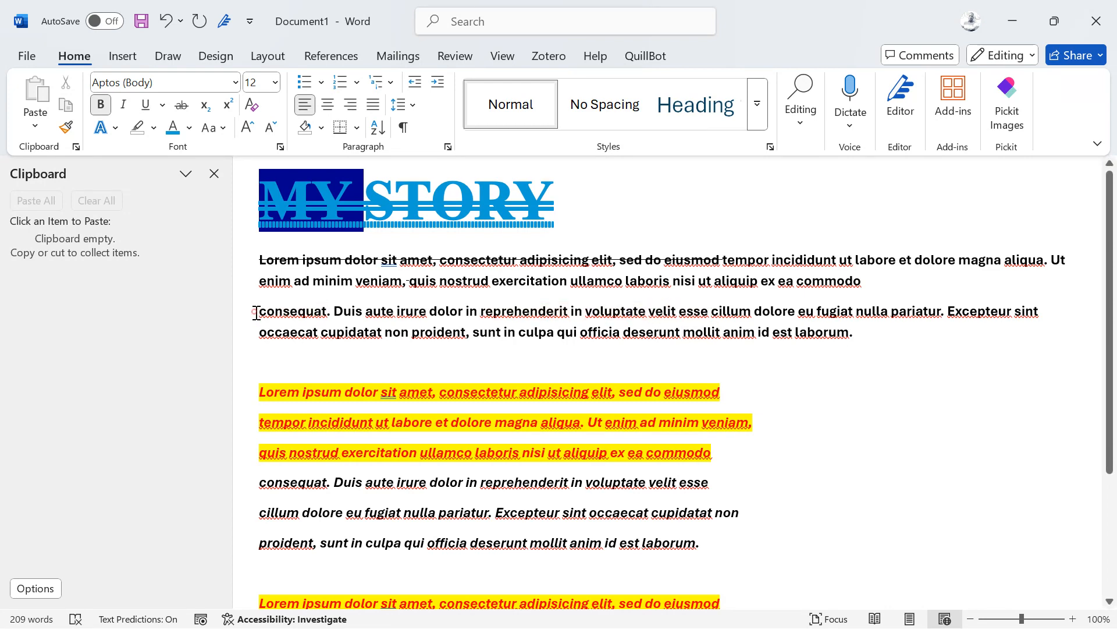
key("BackSpace")
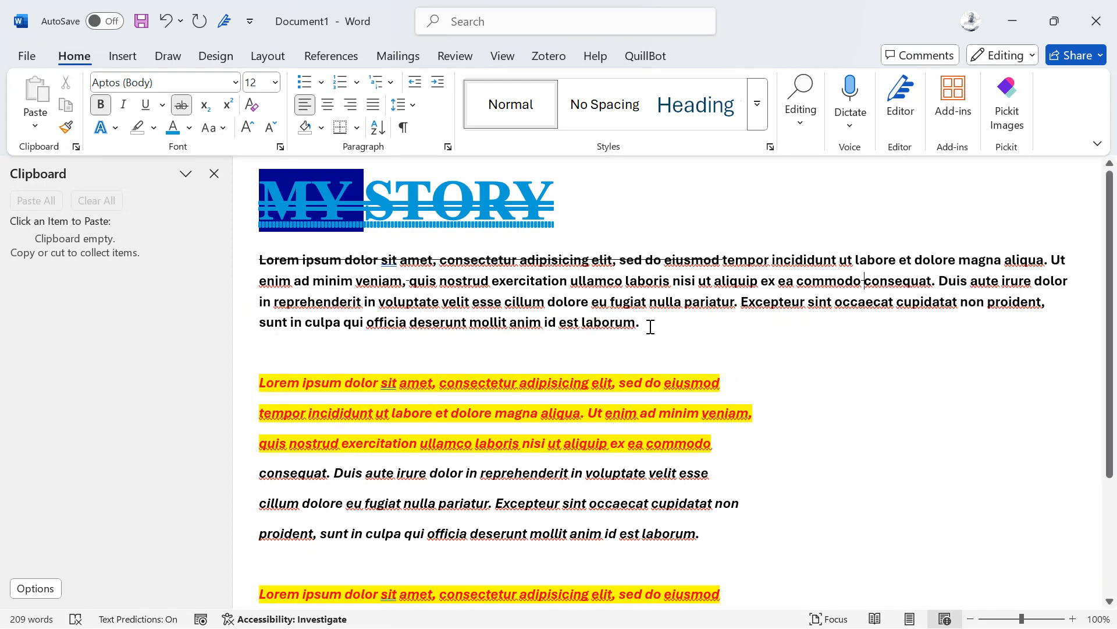
Step: Duplicate the 'enim … laborum.' text as a new paragraph below the first
left_click_drag(648, 324, 249, 291)
key("ctrl+c")
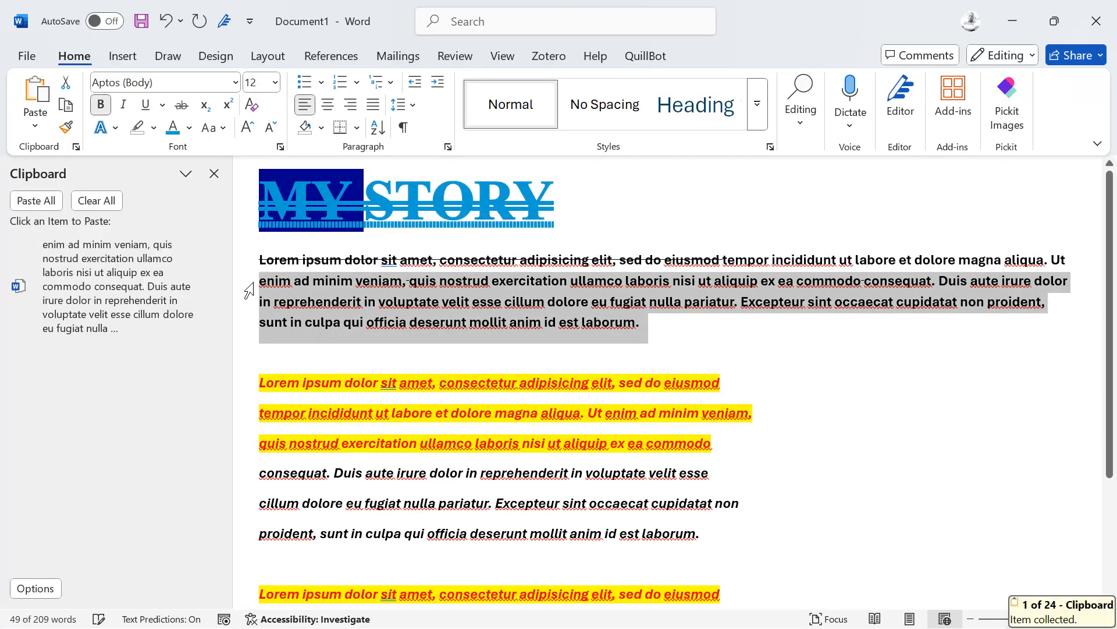
key("Right")
key("ctrl+v")
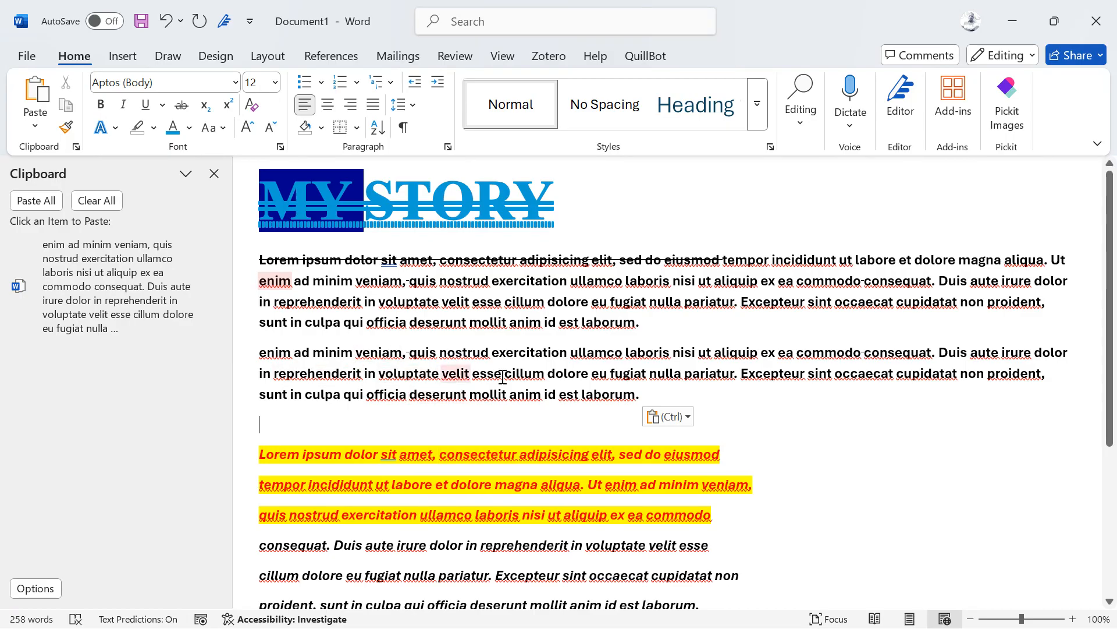
left_click_drag(635, 395, 391, 373)
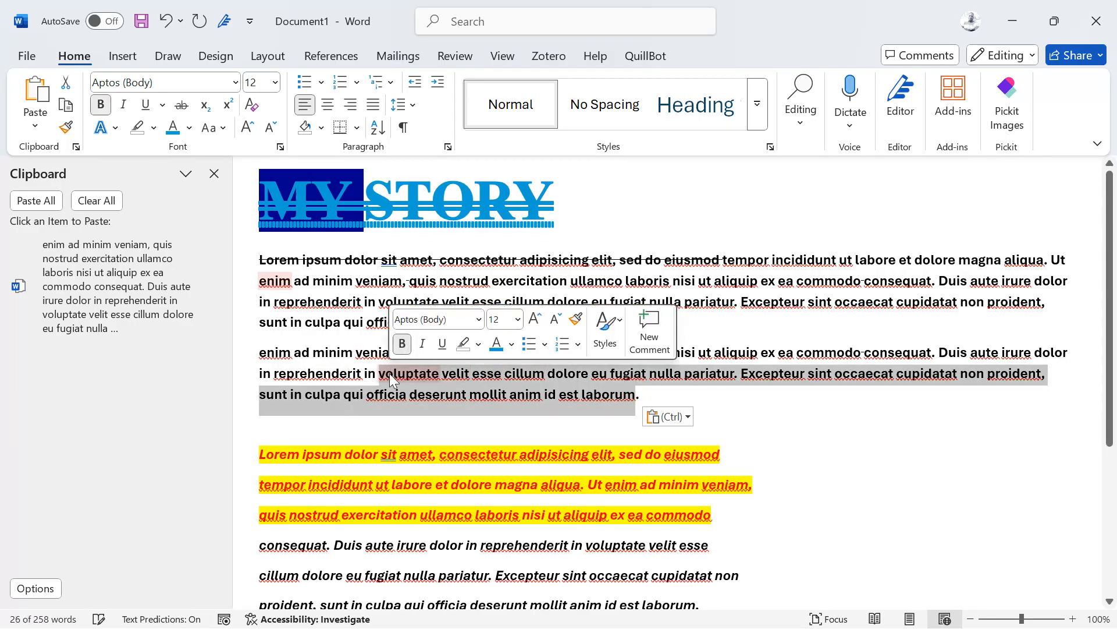
Step: In Sublime Text, expand the lorem snippet into placeholder text and copy all of it
scroll(389, 372, "down", 2)
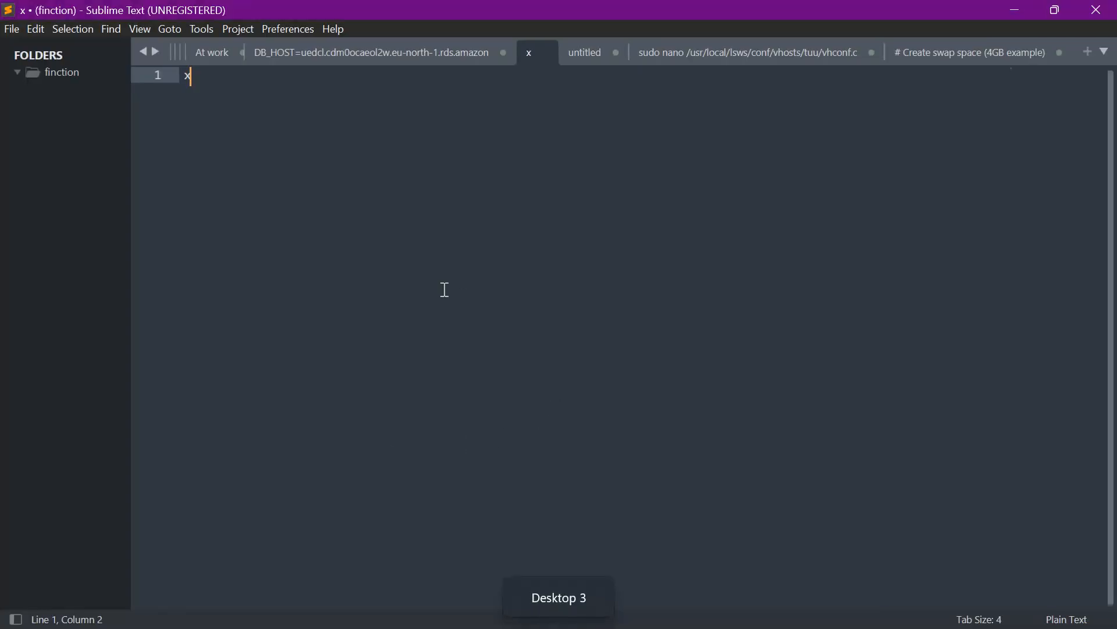
key("ctrl+z")
key("ctrl+z")
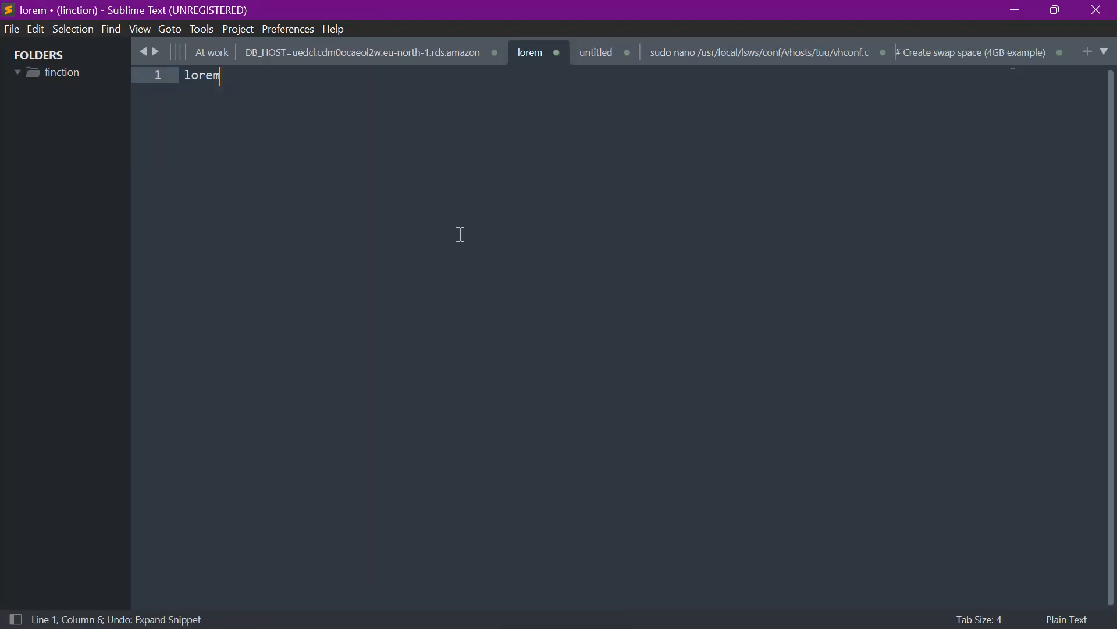
key("Tab")
left_click_drag(739, 160, 198, 75)
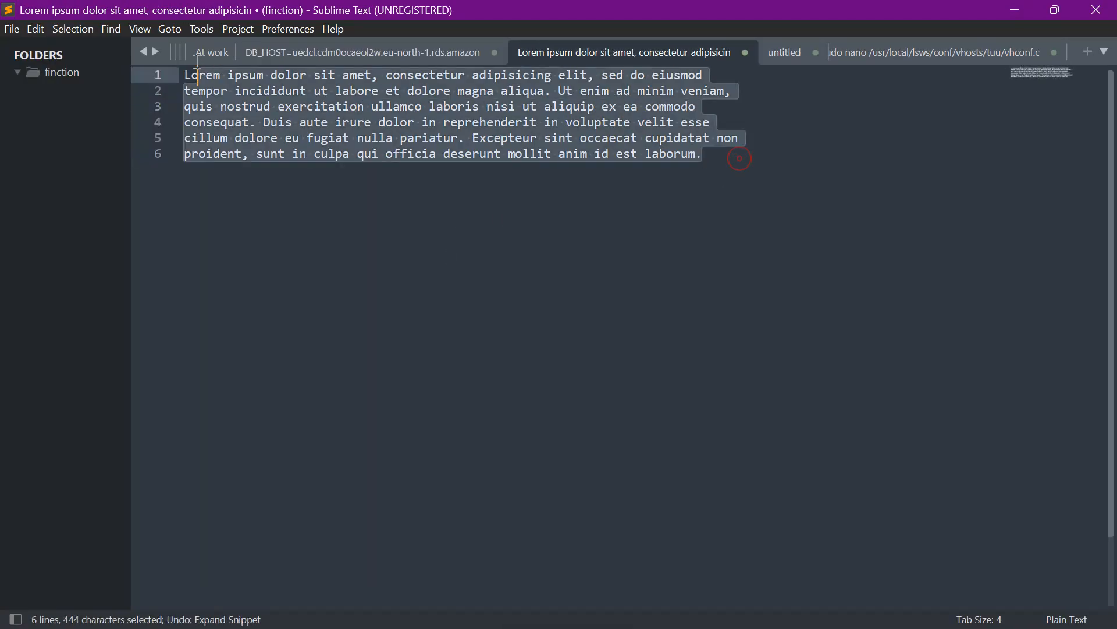
key("ctrl+a")
key("ctrl+c")
key("ctrl+super+Left")
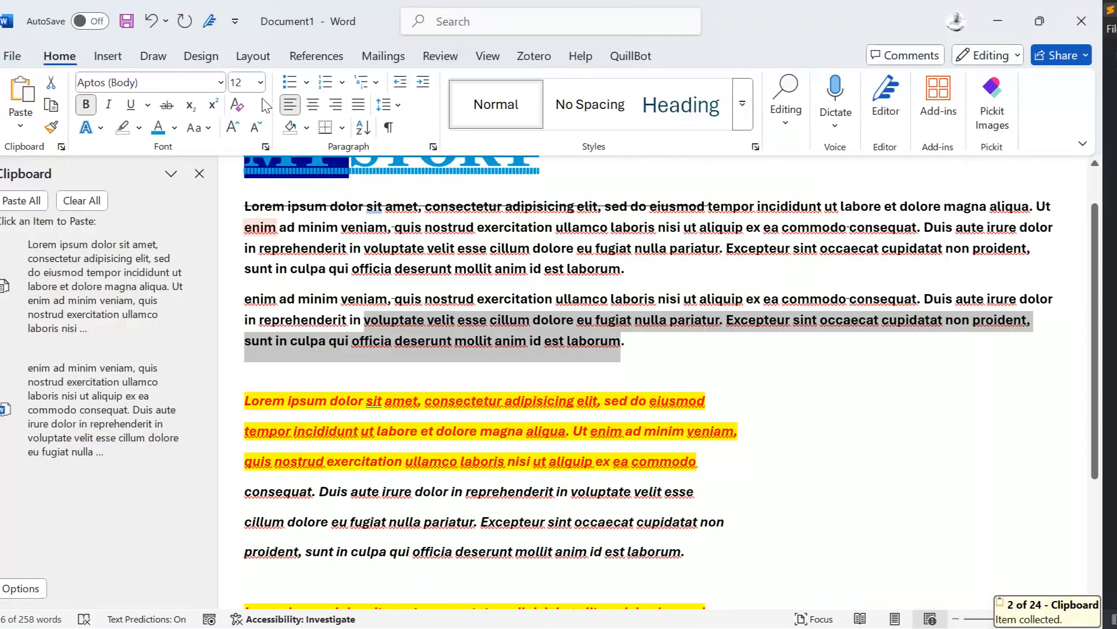
Step: Delete the yellow paragraphs and leftover text, then paste the lorem ipsum block in their place
left_click_drag(671, 348, 669, 587)
key("Delete")
left_click_drag(475, 489, 219, 412)
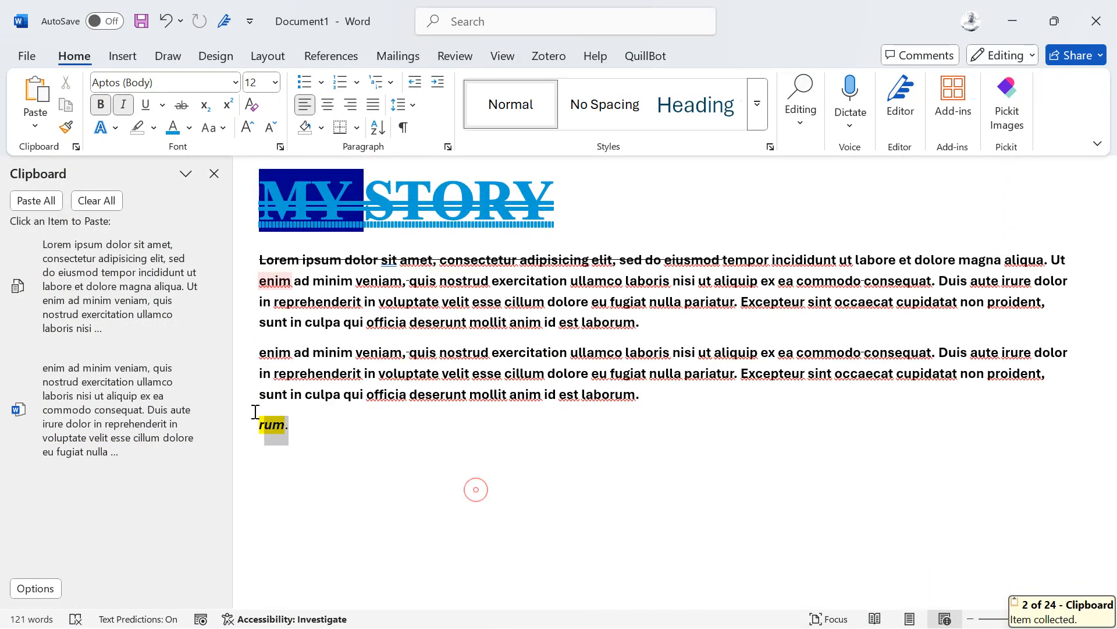
key("Delete")
key("ctrl+v")
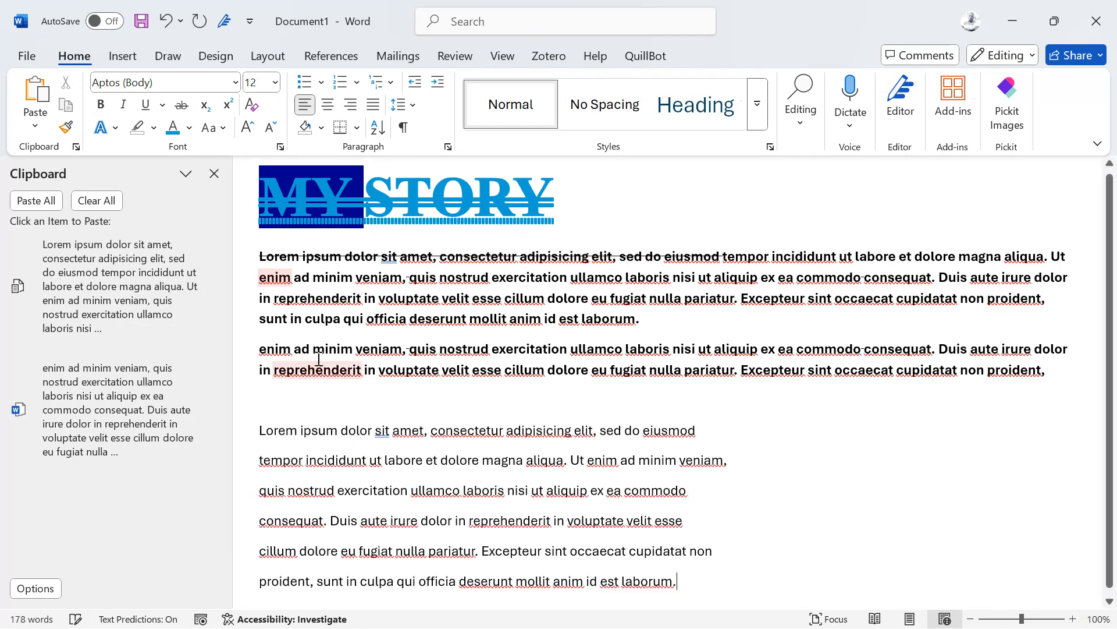
Step: Add a MY LIST heading above the lorem text, un-bold it and grow it to 36 pt
left_click(295, 393)
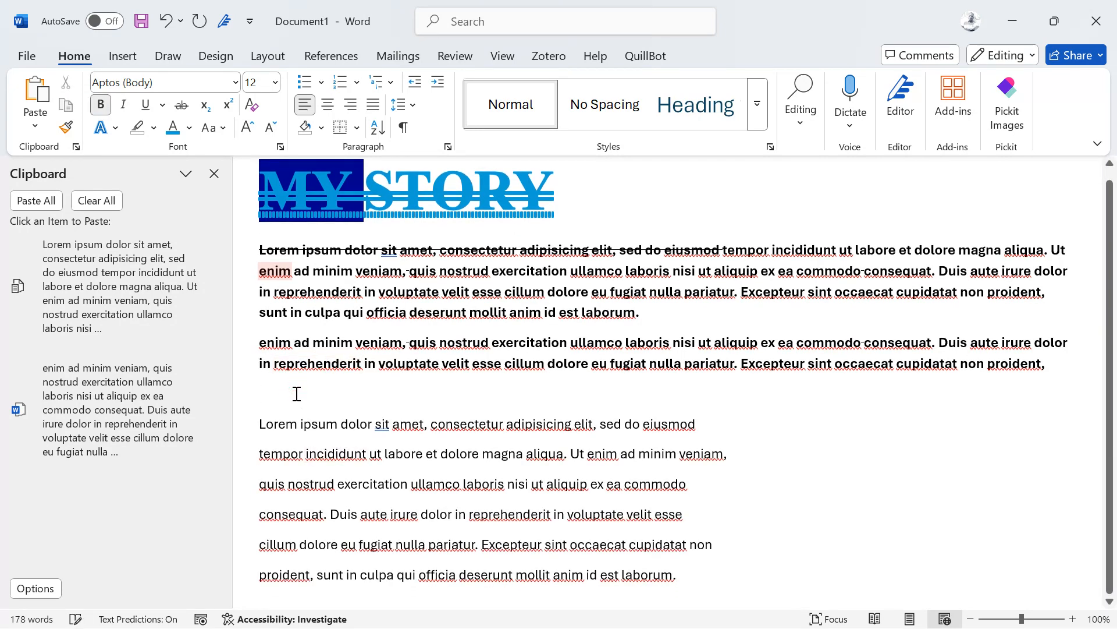
type("MY LIST")
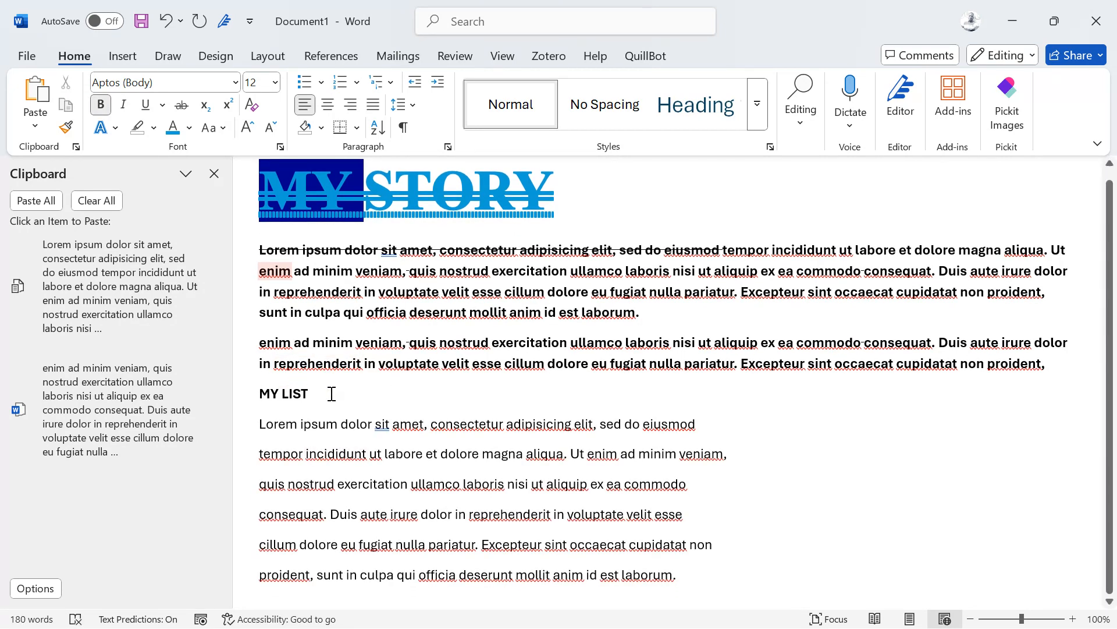
left_click_drag(330, 394, 221, 389)
key("ctrl+b")
key("ctrl+b")
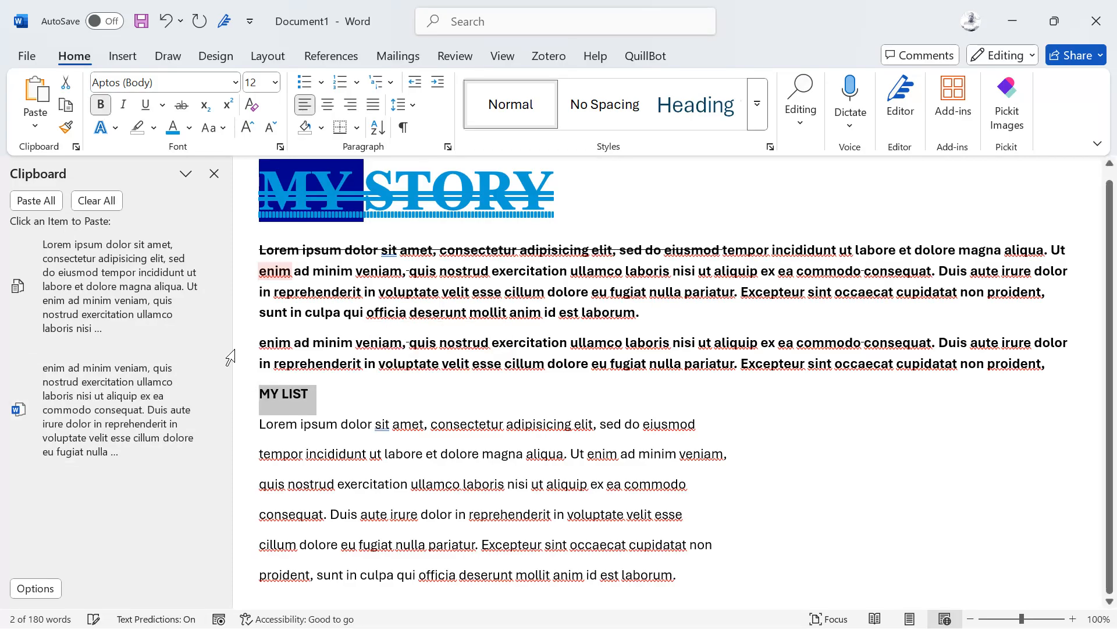
left_click(247, 127)
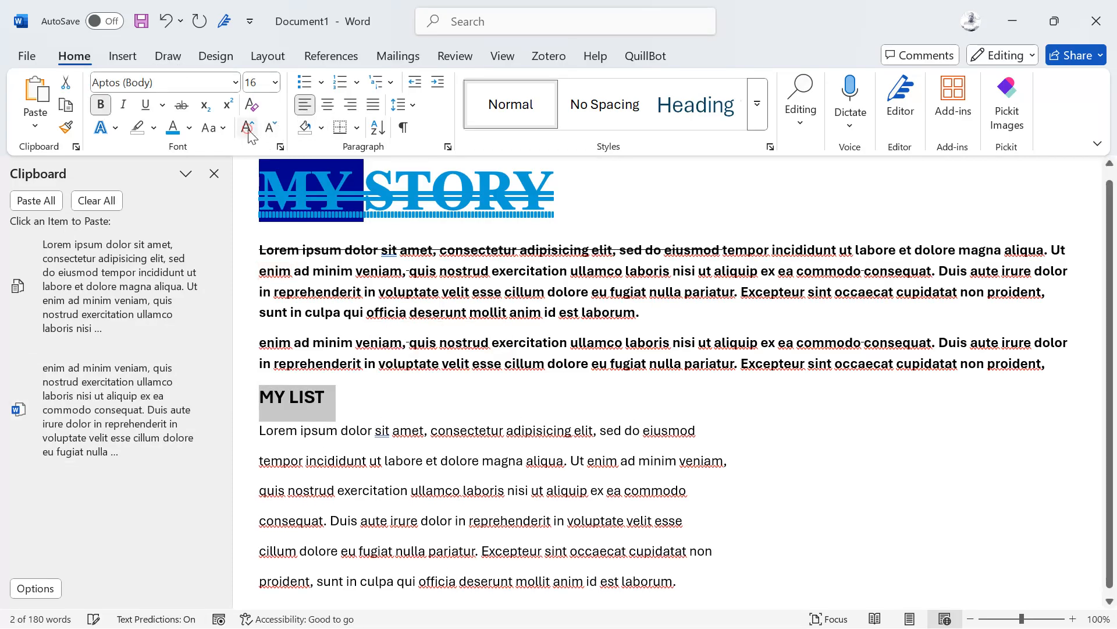
left_click(247, 127)
left_click(247, 126)
left_click(246, 126)
left_click(247, 127)
left_click(247, 127)
left_click(246, 127)
left_click(246, 127)
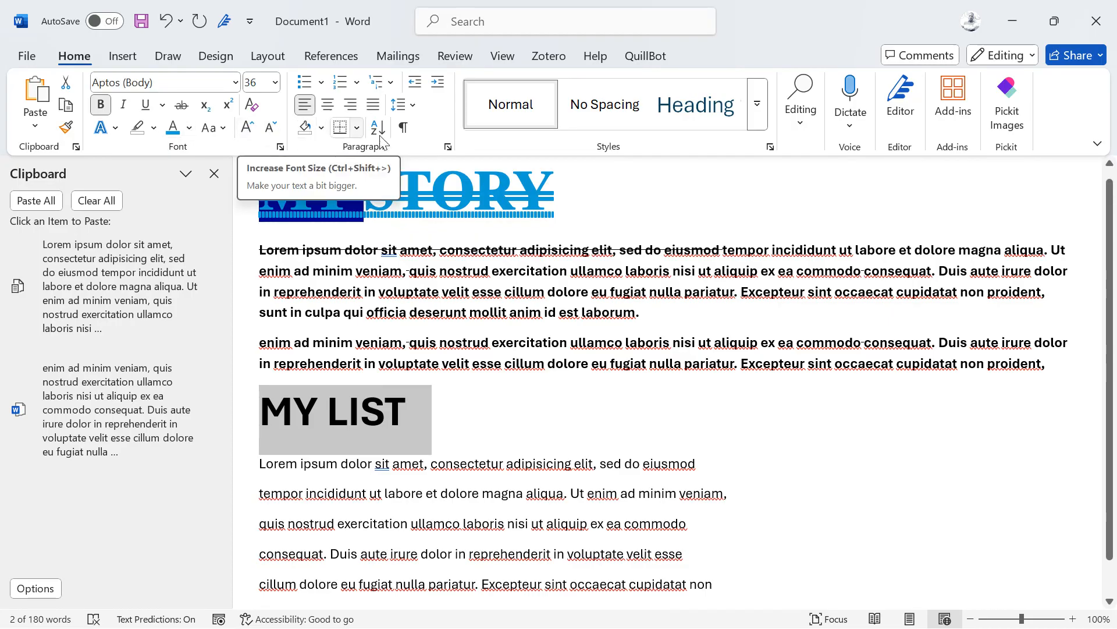
scroll(341, 319, "down", 1)
scroll(323, 338, "down", 1)
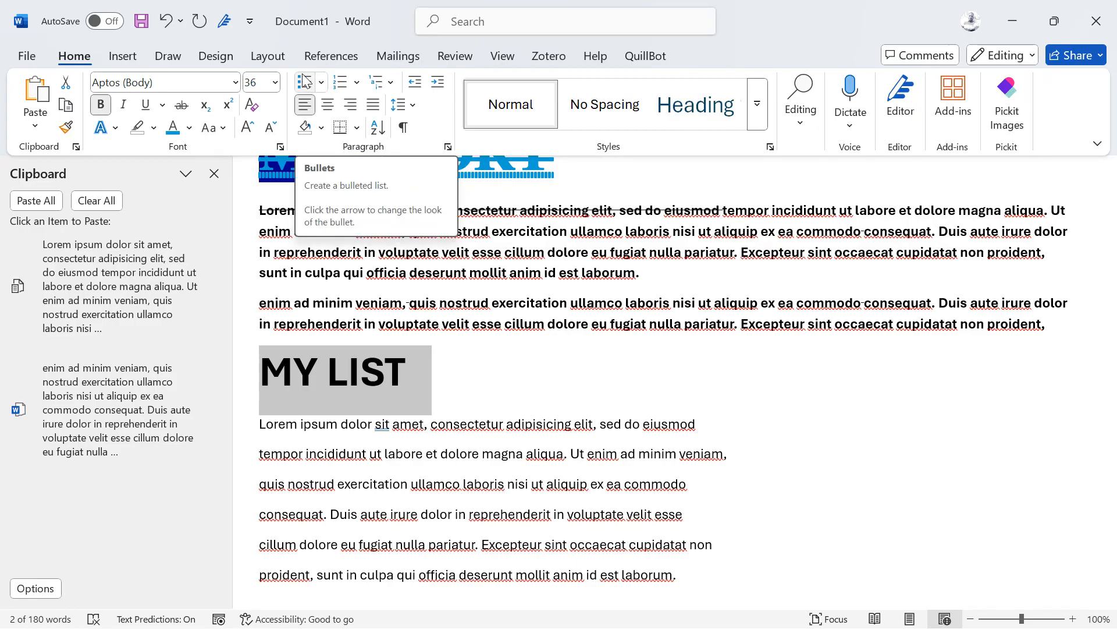
left_click(247, 434)
left_click(270, 431)
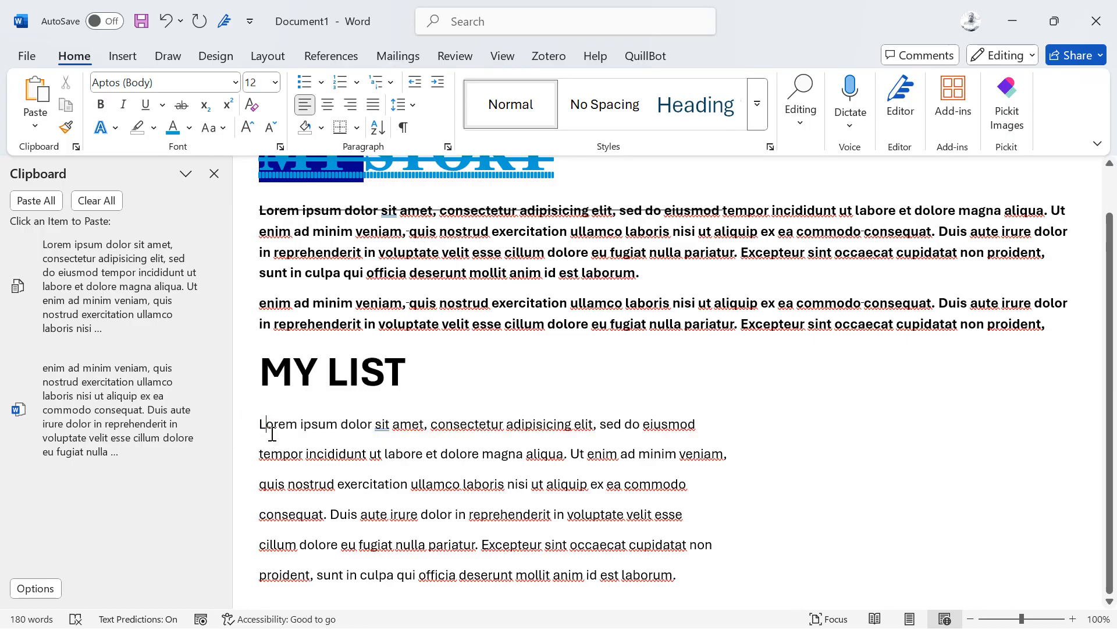
Step: Apply Bullets to the first two lorem lines, then to the remaining four lines under MY LIST
left_click(305, 82)
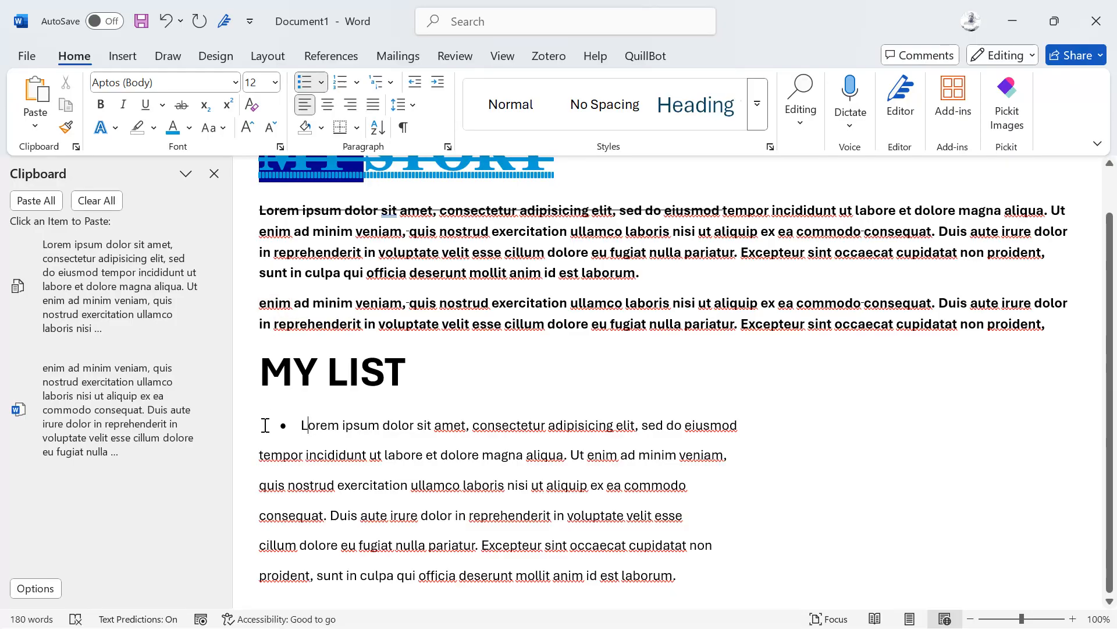
right_click(272, 454)
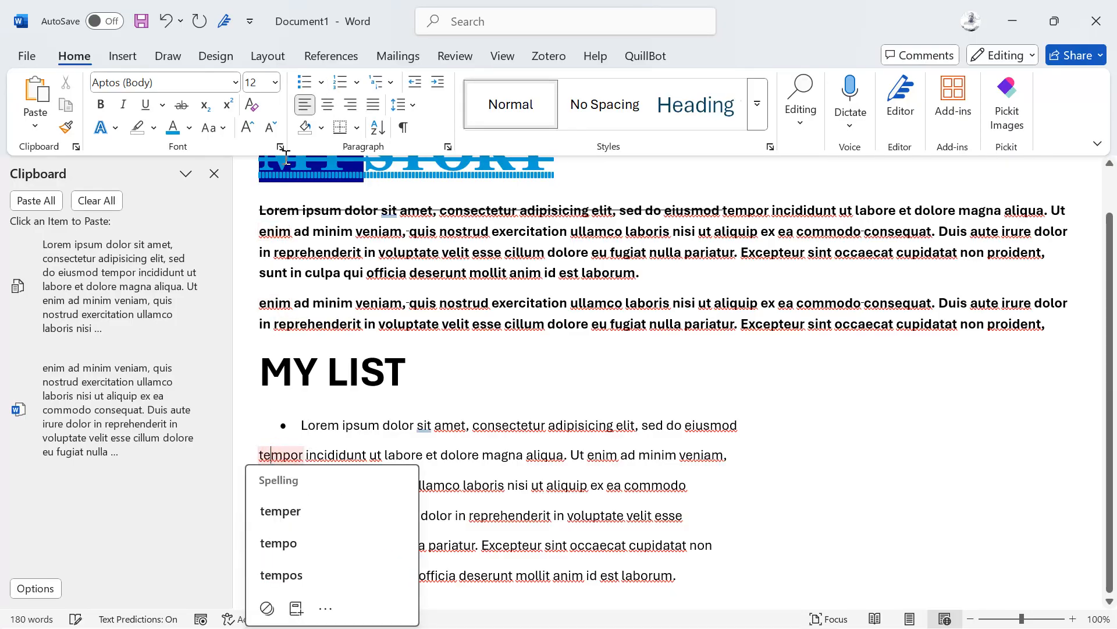
left_click(304, 82)
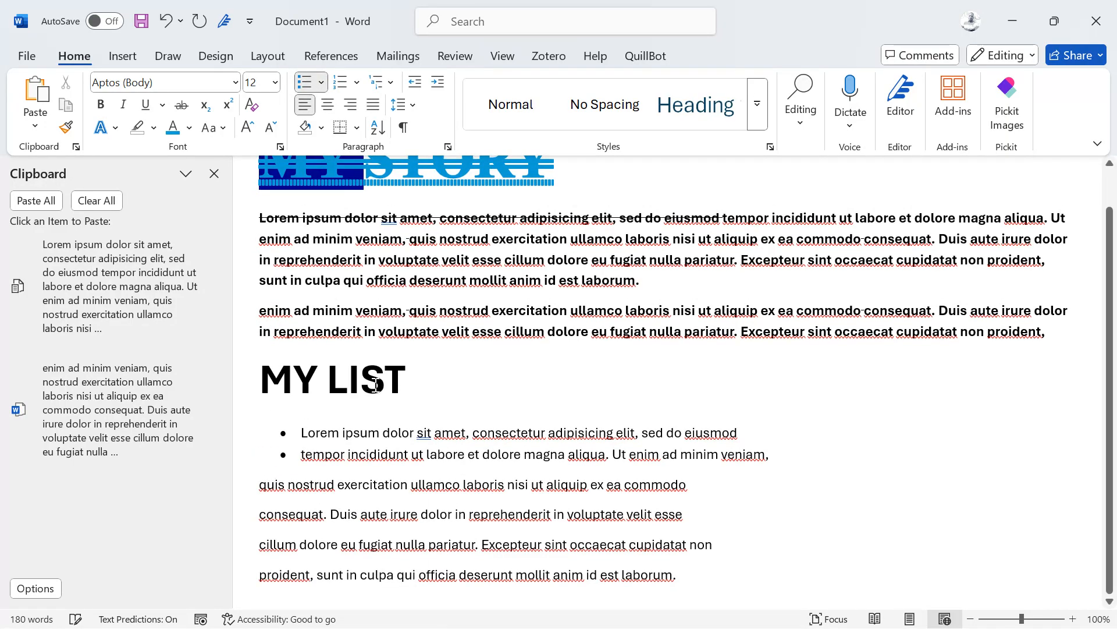
left_click_drag(703, 575, 255, 493)
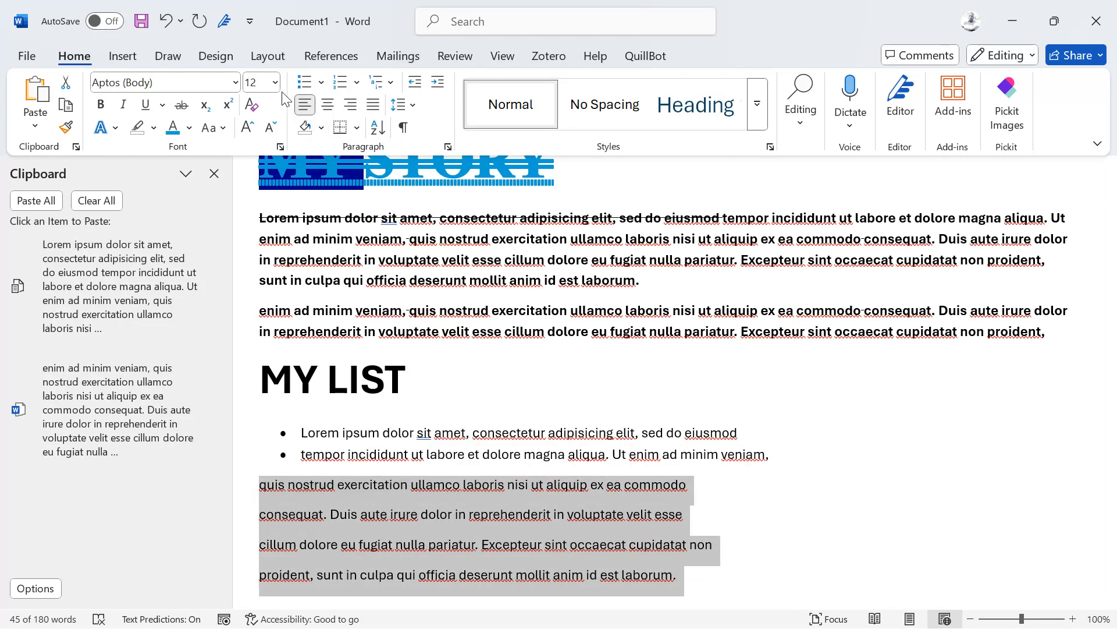
left_click(302, 86)
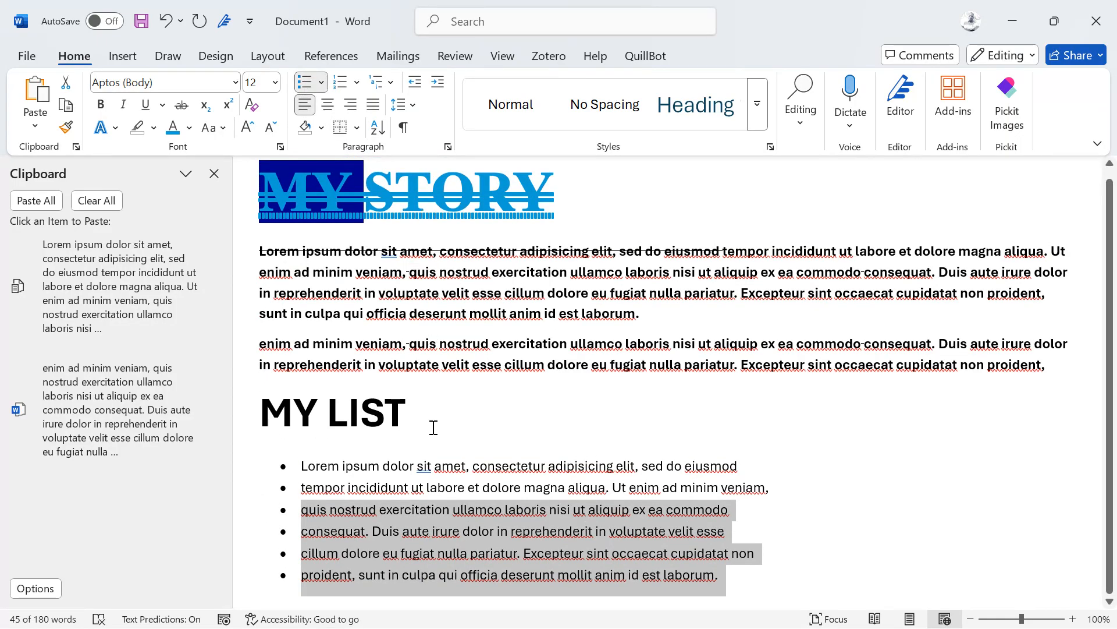
right_click(673, 520)
left_click_drag(731, 575, 245, 471)
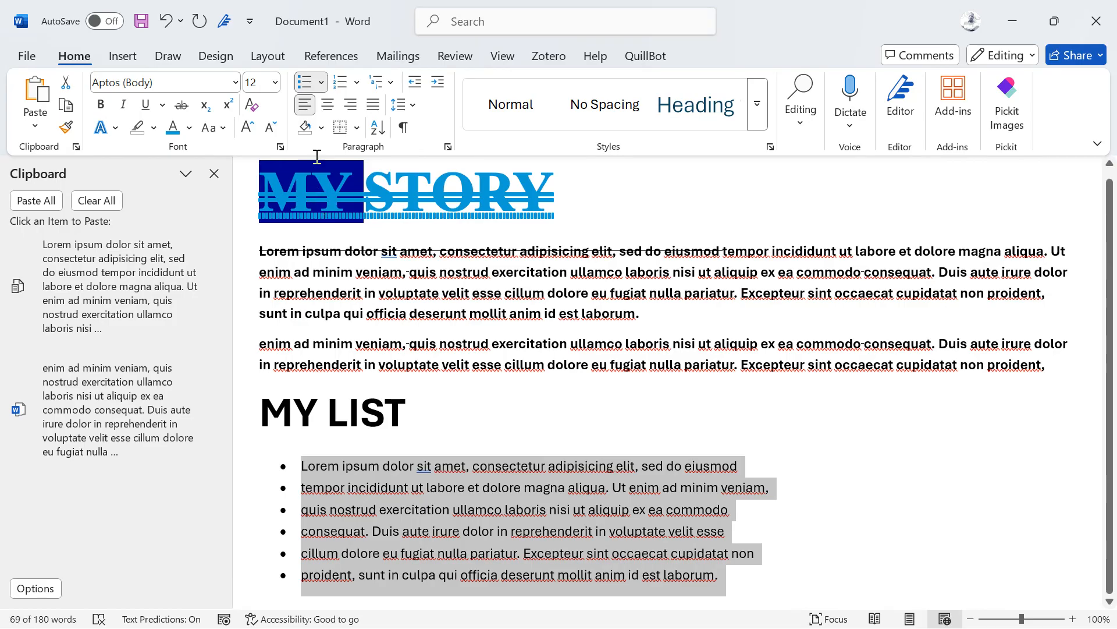
Step: Replace the round MY LIST bullets with arrowhead bullets from the Bullet Library, then copy the list
left_click(321, 84)
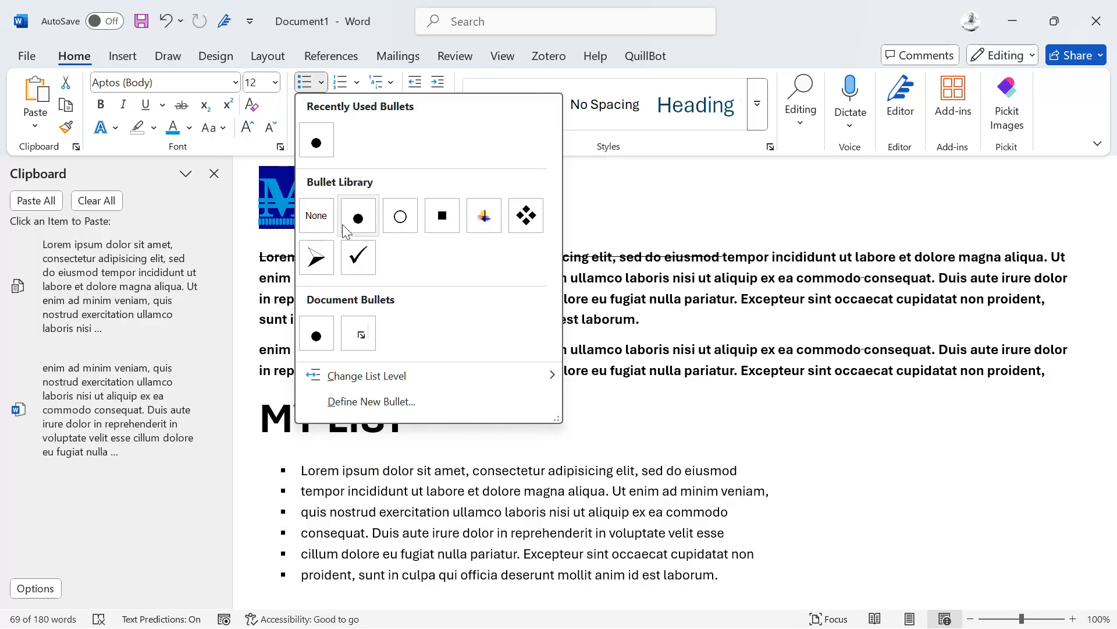
left_click(317, 259)
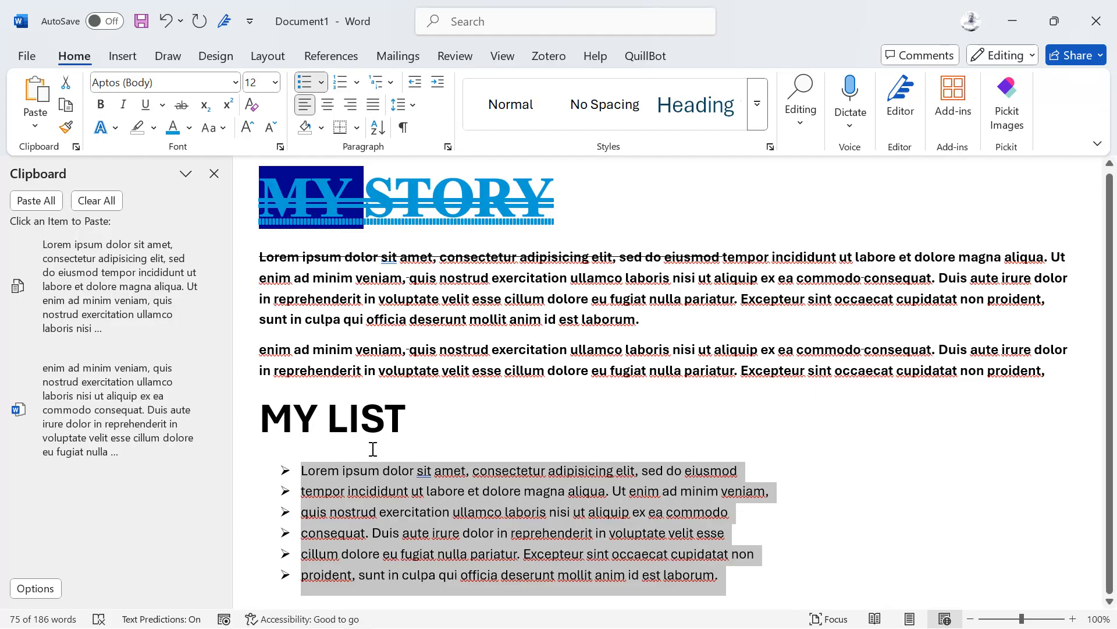
key("ctrl+c")
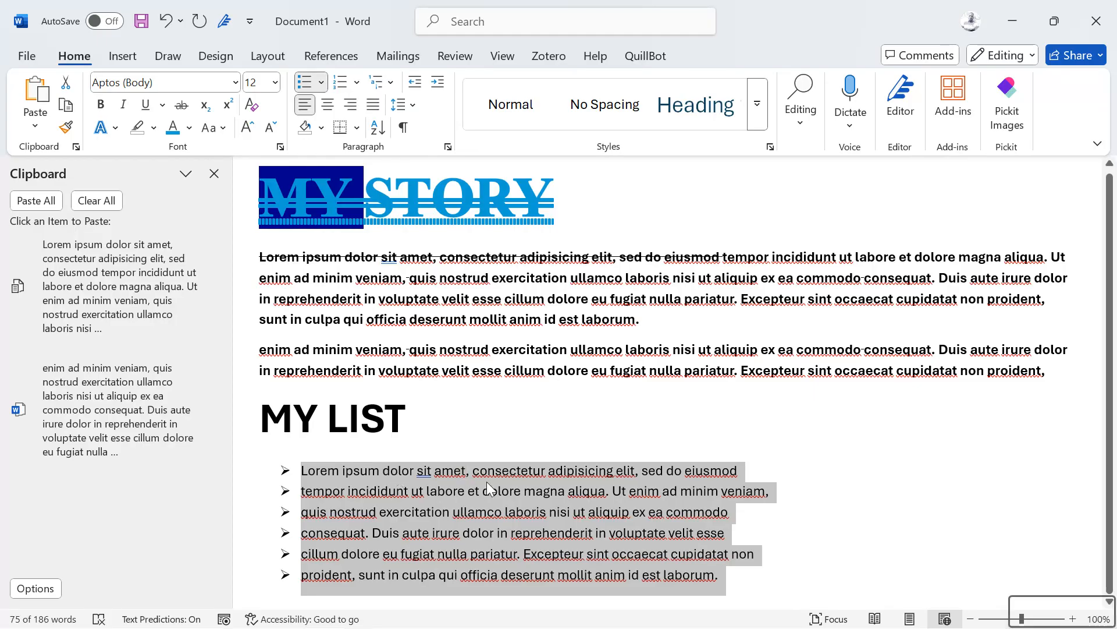
Step: Paste a copy of the list, drop its Lorem ipsum item, and type the heading AN OTHER LIST
left_click(737, 578)
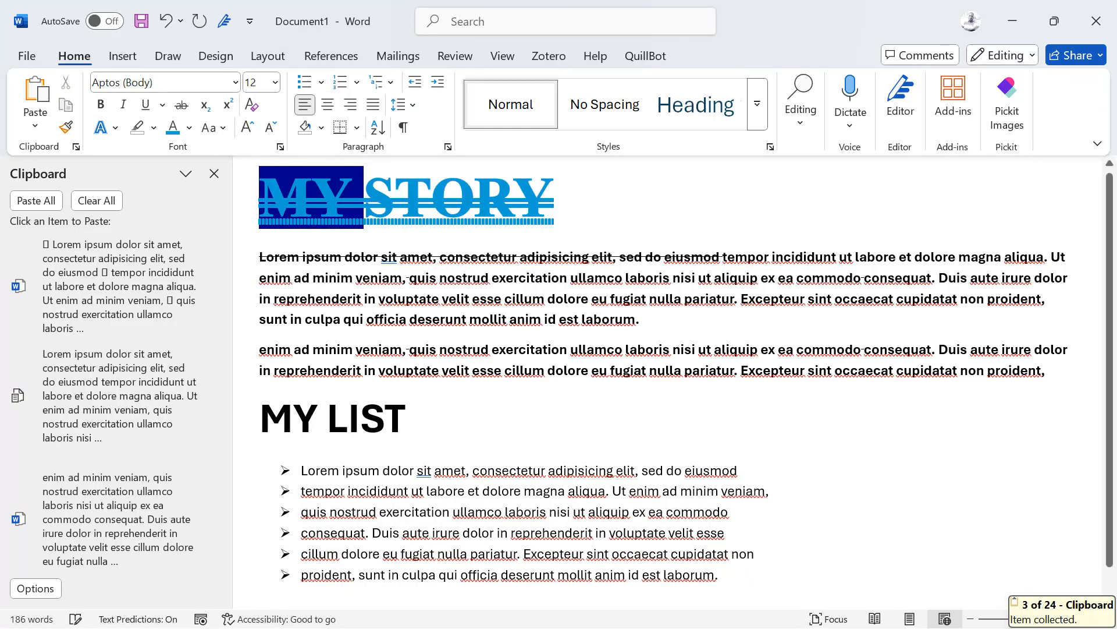
key("ctrl+v")
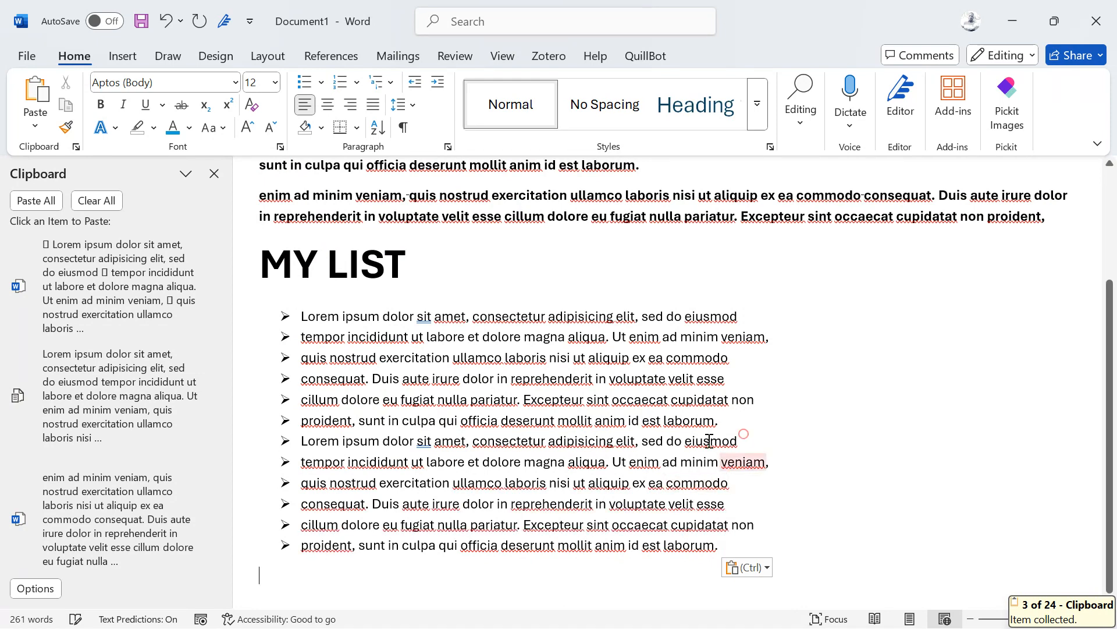
left_click_drag(740, 441, 192, 441)
key("Delete")
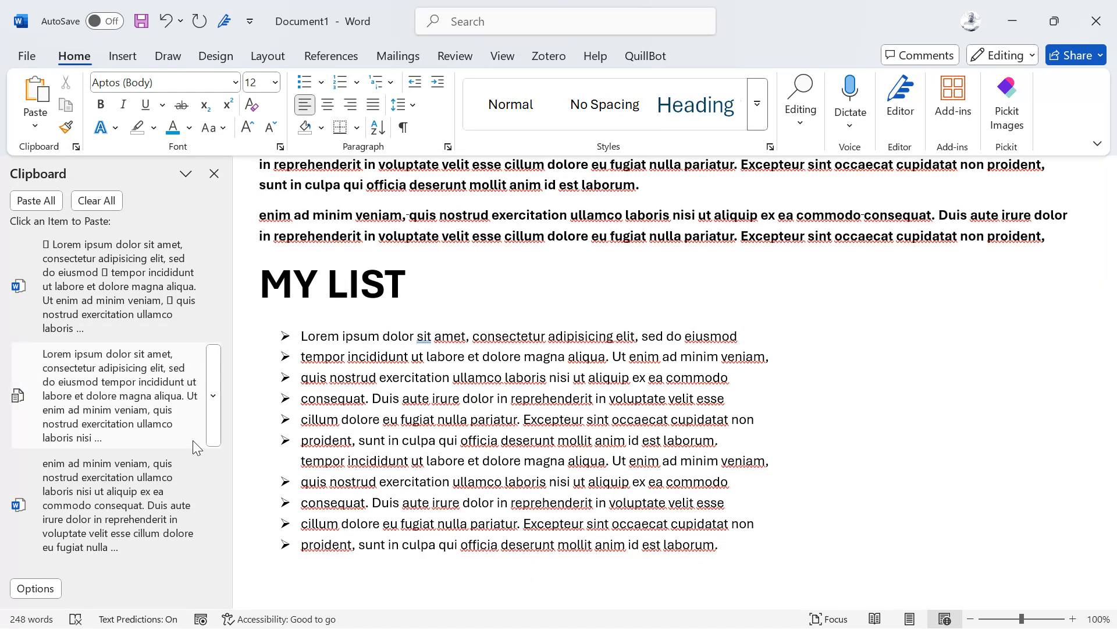
key("BackSpace")
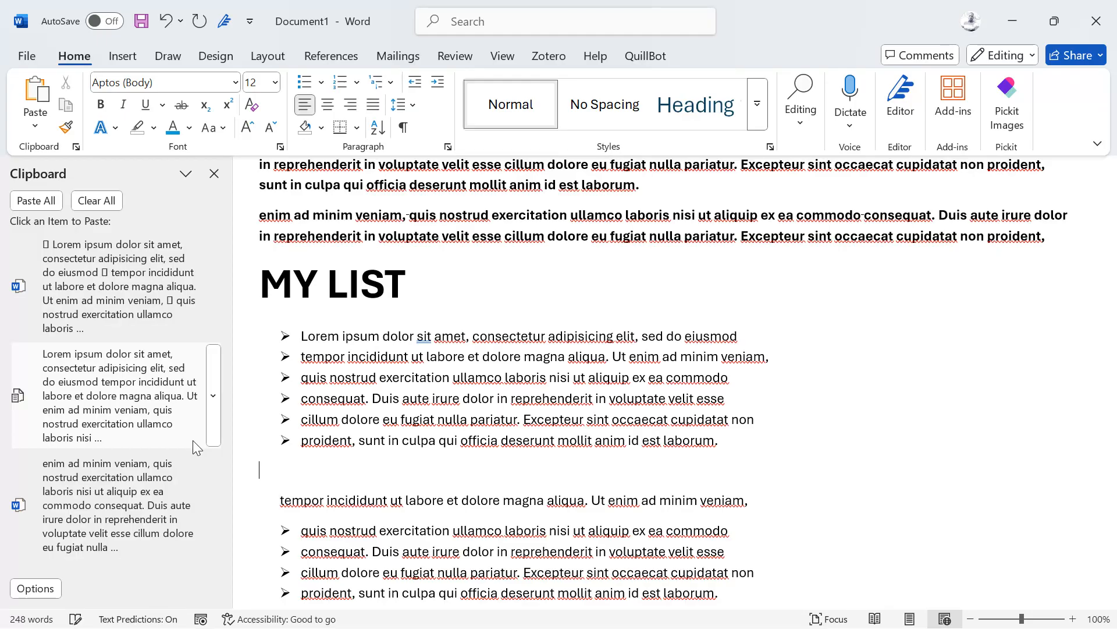
type("AN OTHER LIST")
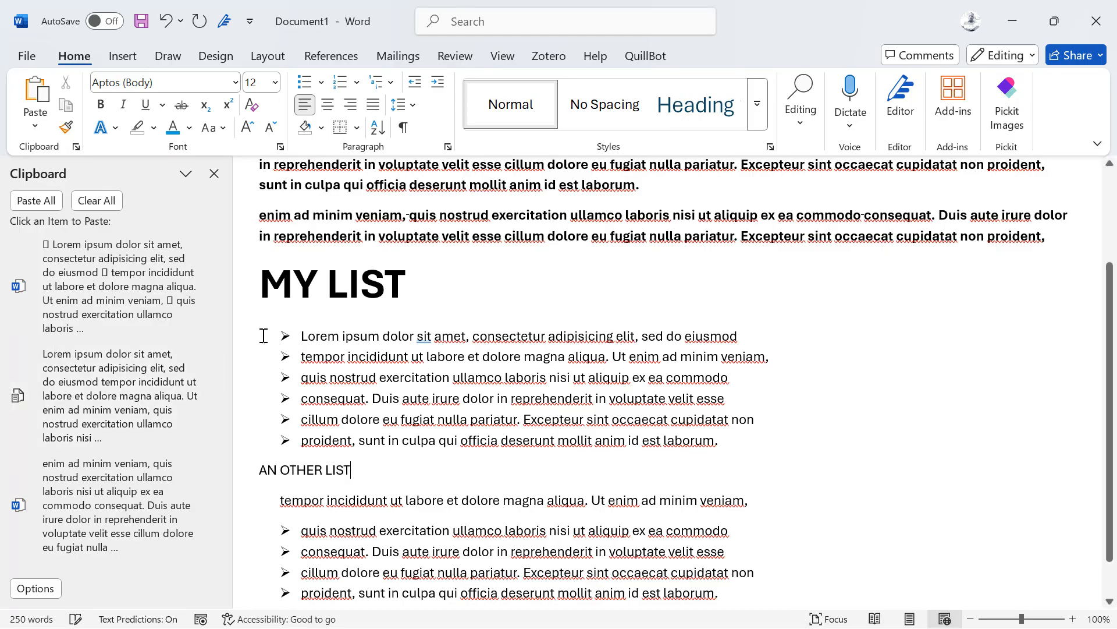
Step: Copy MY LIST's formatting onto AN OTHER LIST with Format Painter
left_click_drag(430, 291, 259, 289)
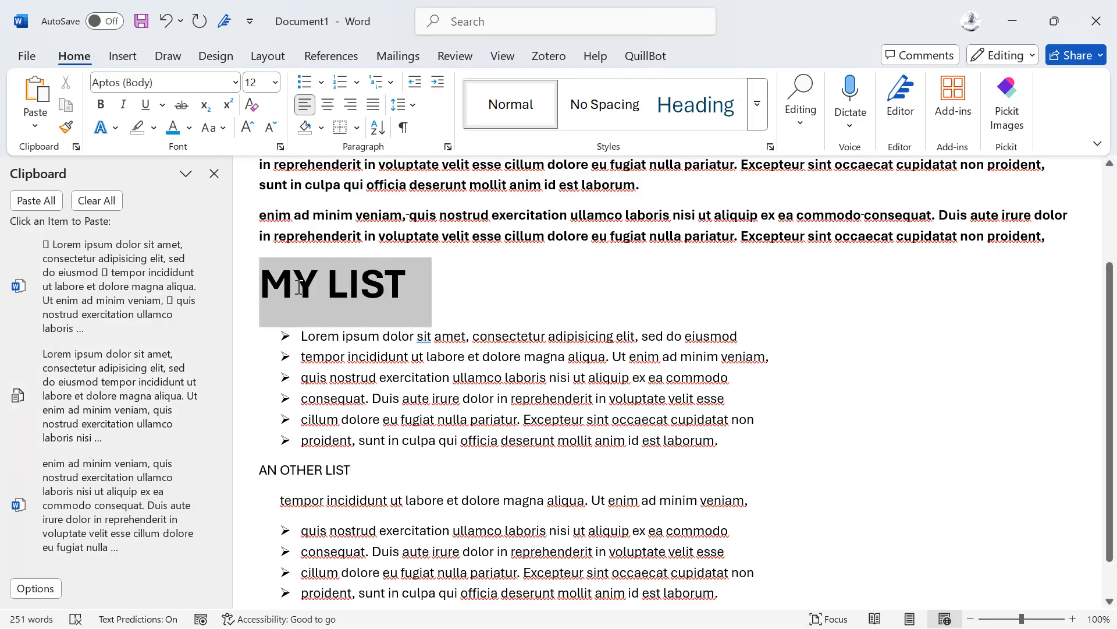
left_click(482, 233)
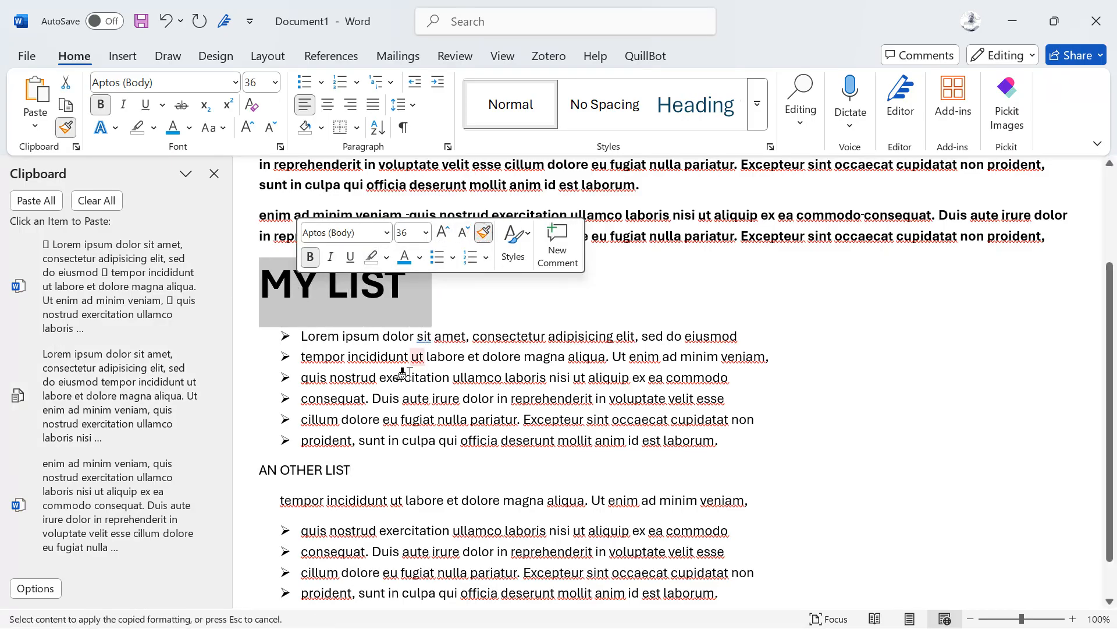
left_click_drag(351, 465, 259, 468)
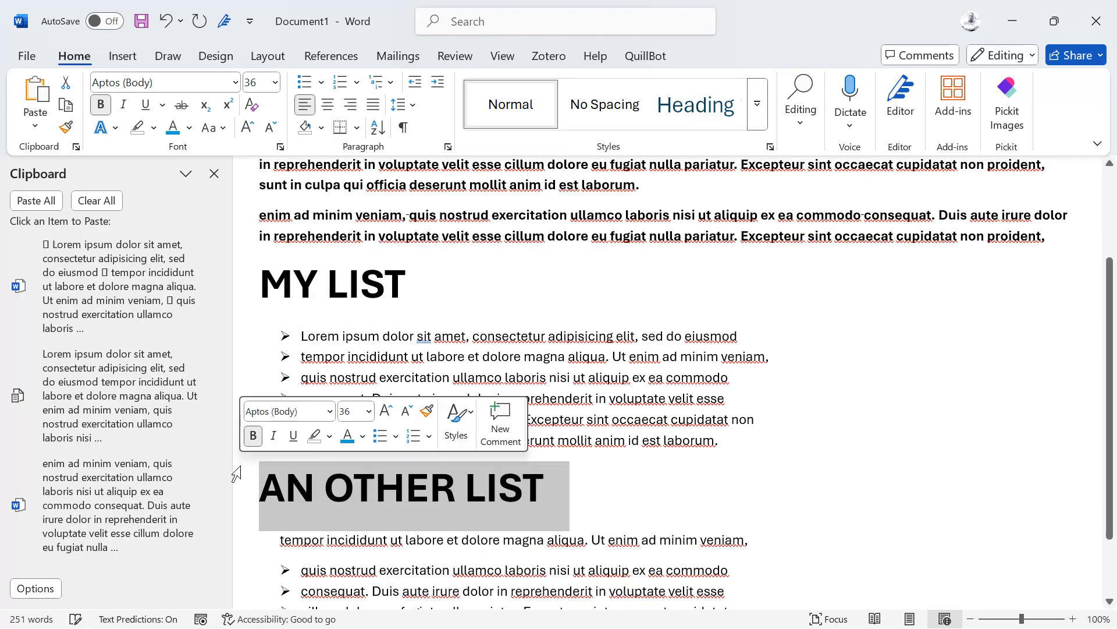
left_click(433, 498)
Step: Delete the tempor line, leaving four items from quis nostrud to laborum under AN OTHER LIST
scroll(438, 505, "down", 3)
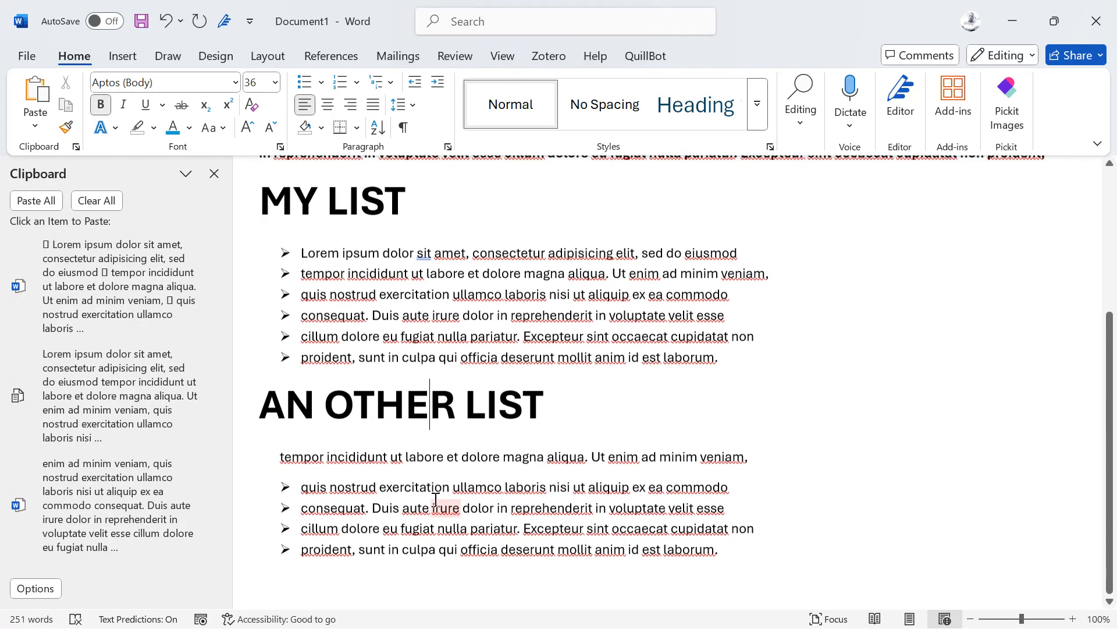
left_click(275, 451)
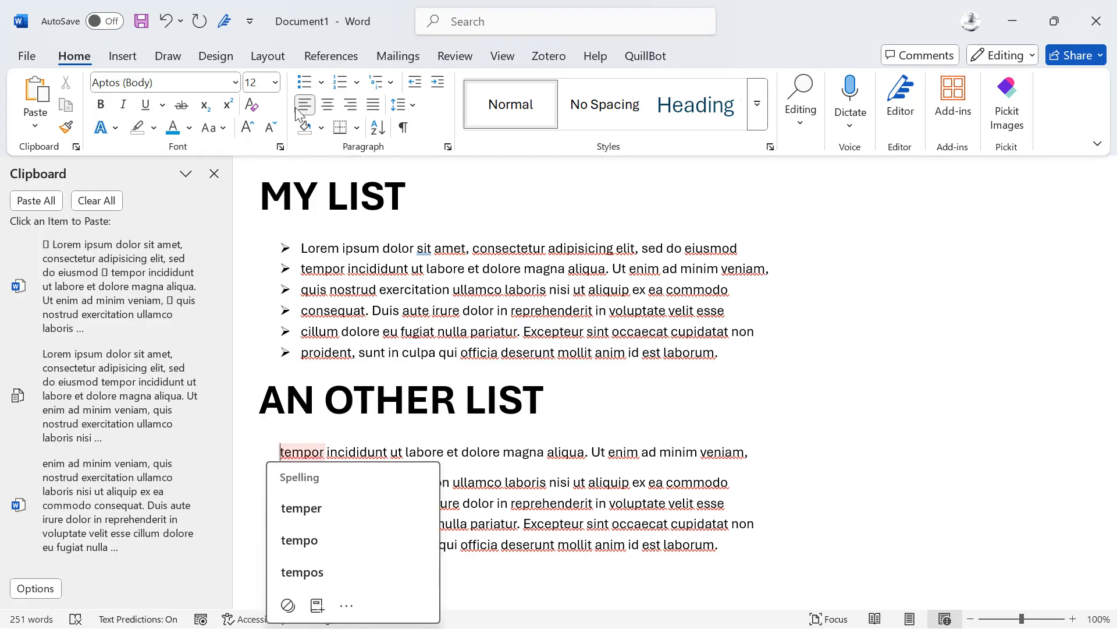
left_click(304, 82)
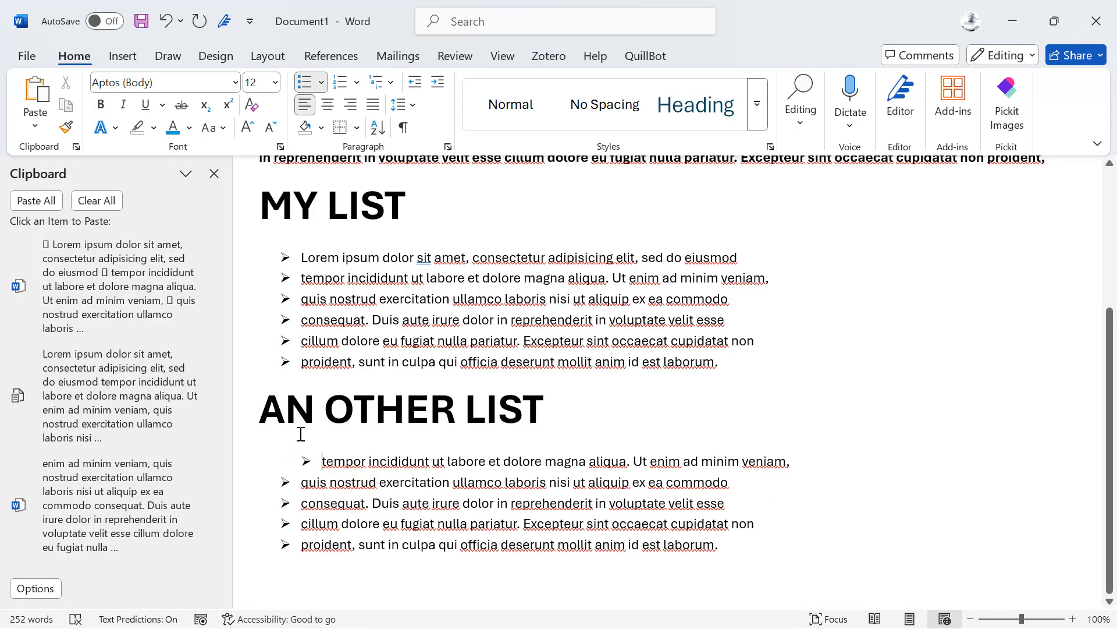
key("ctrl+z")
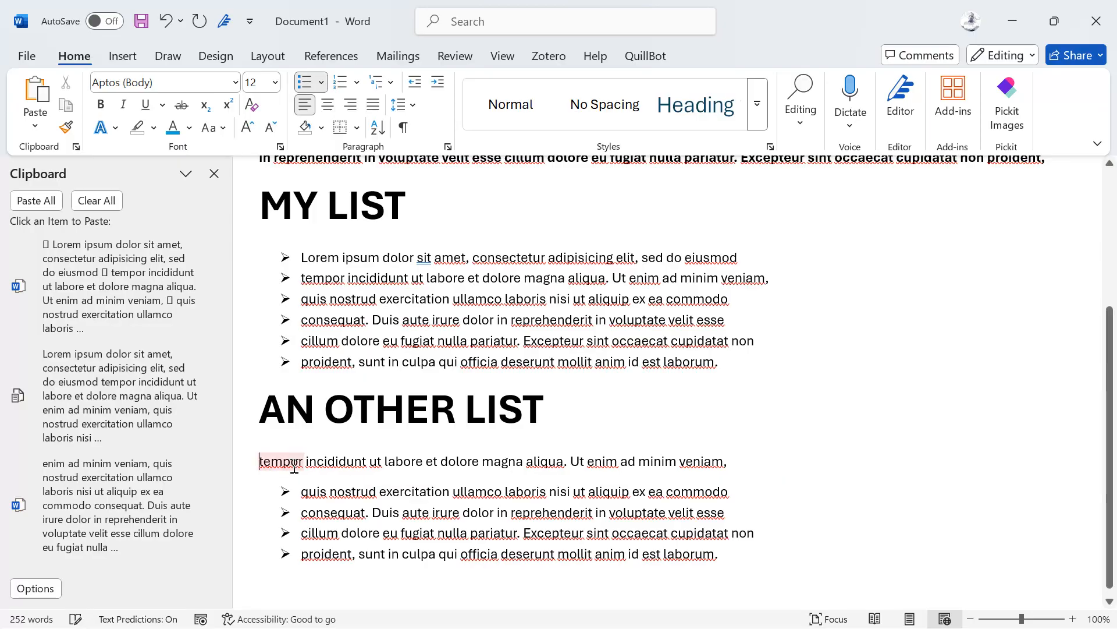
left_click_drag(778, 459, 263, 460)
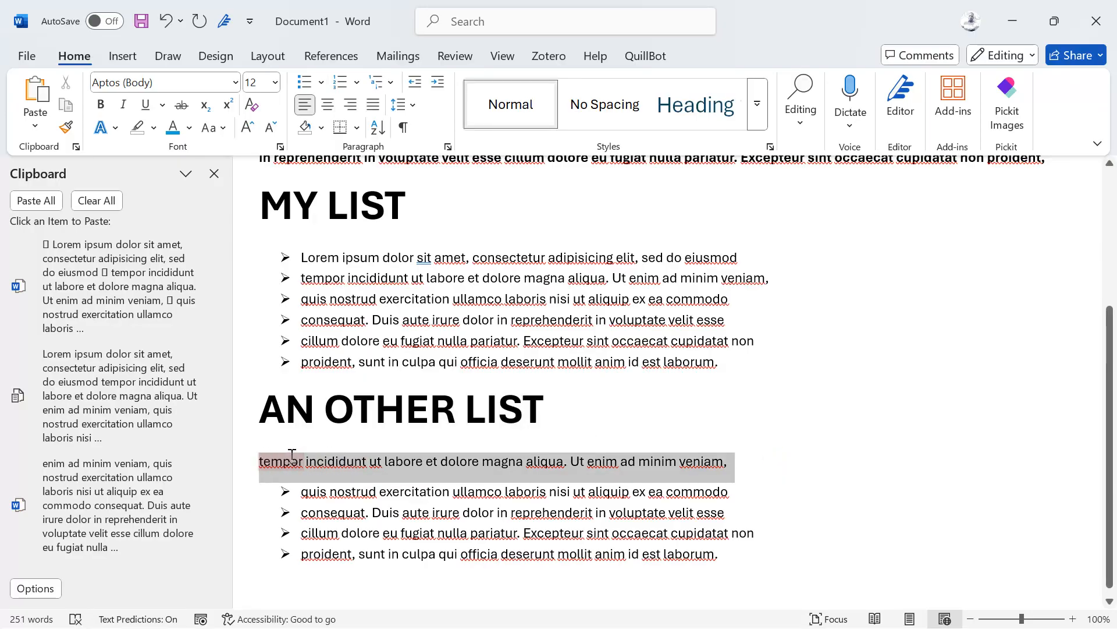
key("BackSpace")
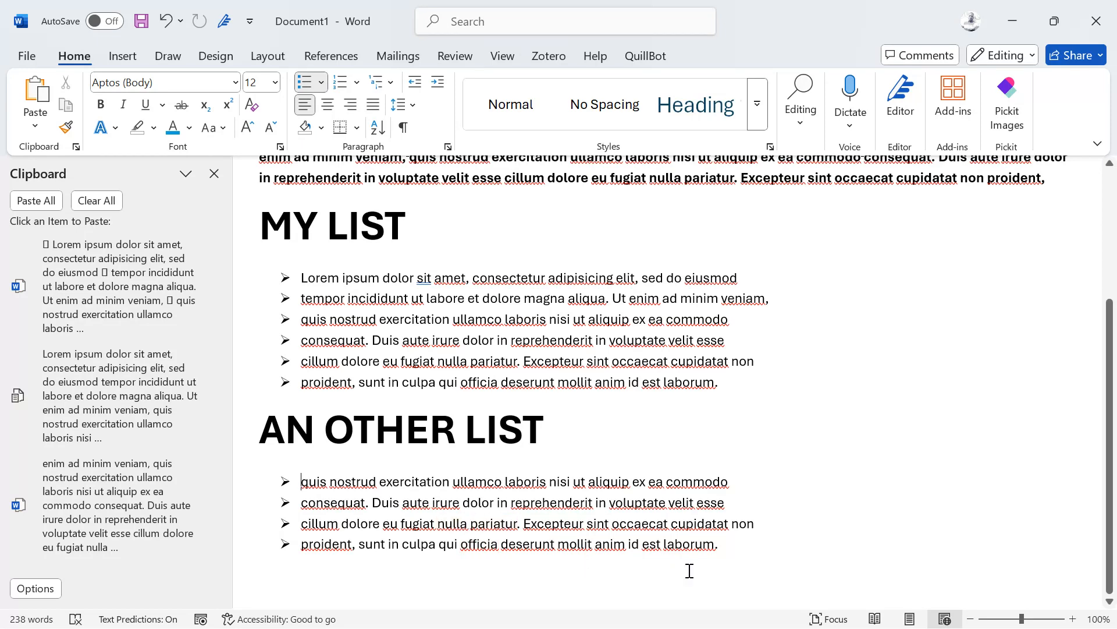
left_click_drag(730, 548, 241, 482)
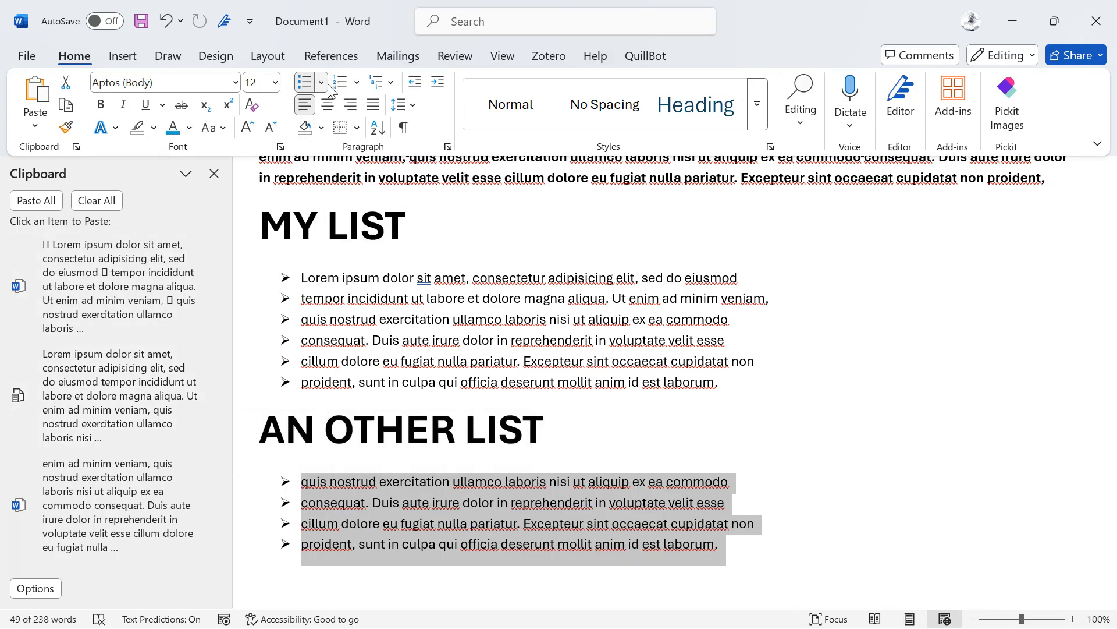
Step: Number the four AN OTHER LIST items and switch the format to a) b) c) lettering
left_click(343, 82)
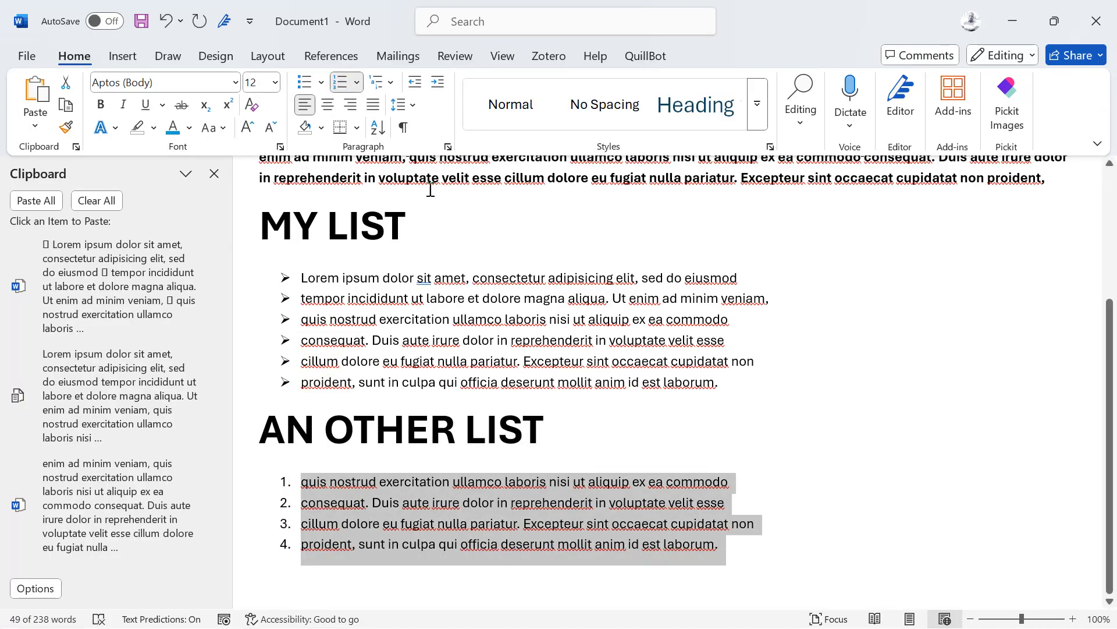
left_click(357, 83)
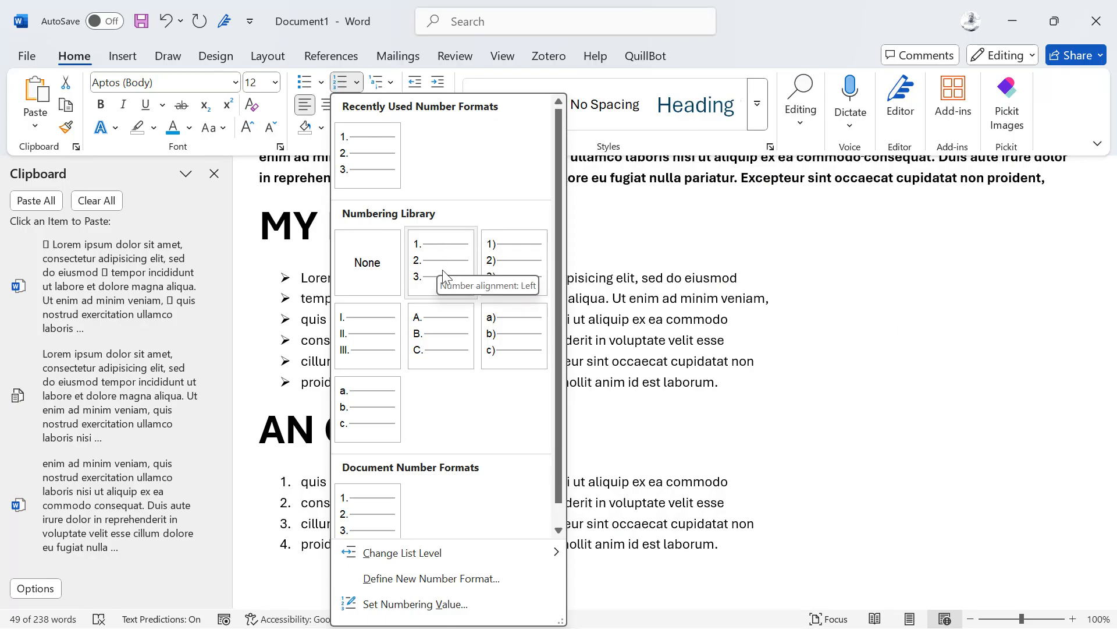
left_click(509, 367)
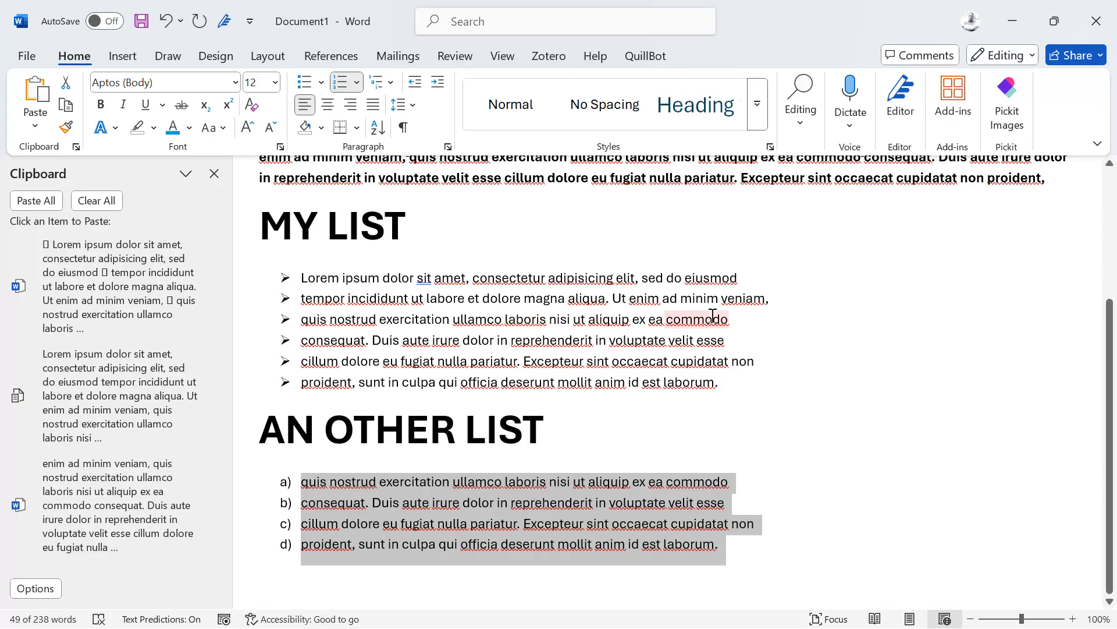
Step: Add an unbulleted 'THIS IS AN OTHER BULLET' line after the last MY LIST item, changed to Sentence case
left_click(728, 381)
key("Return")
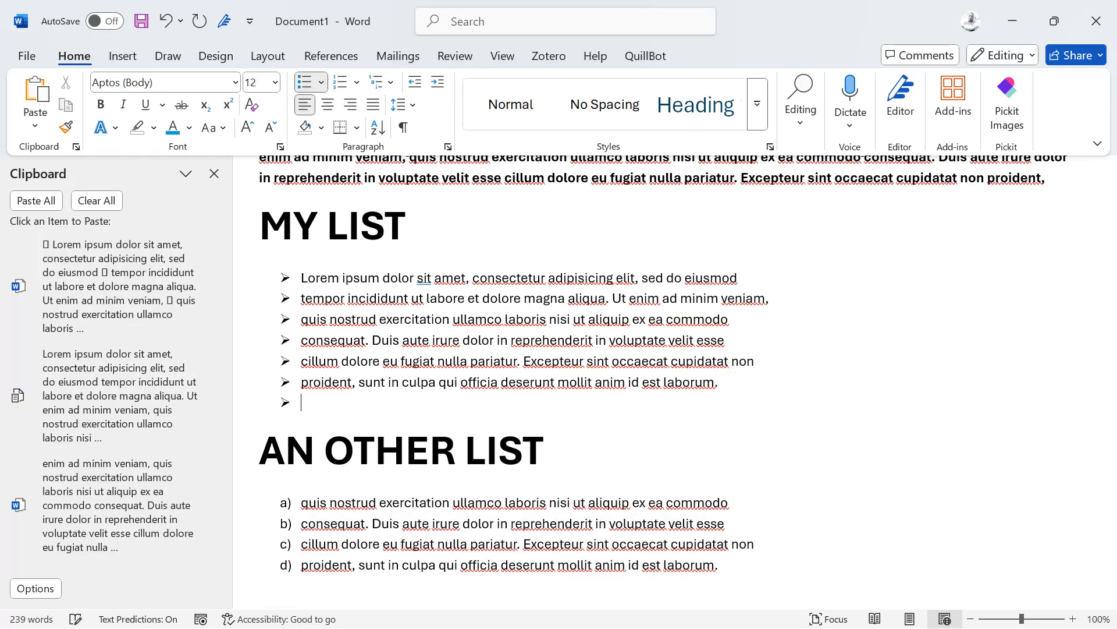
key("BackSpace")
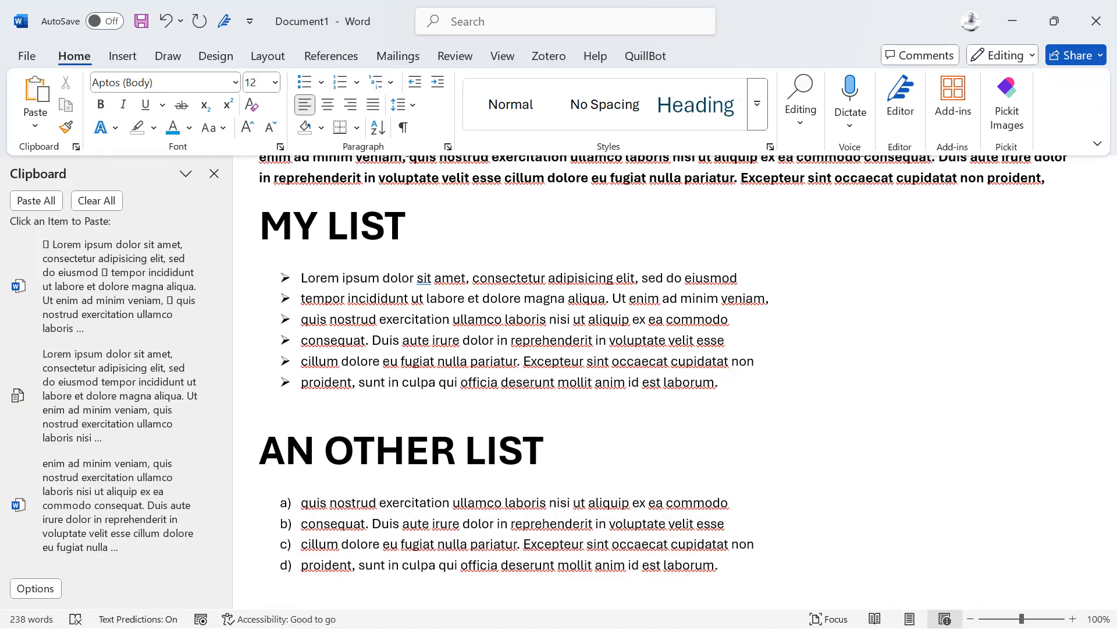
type("THIS IS AN O")
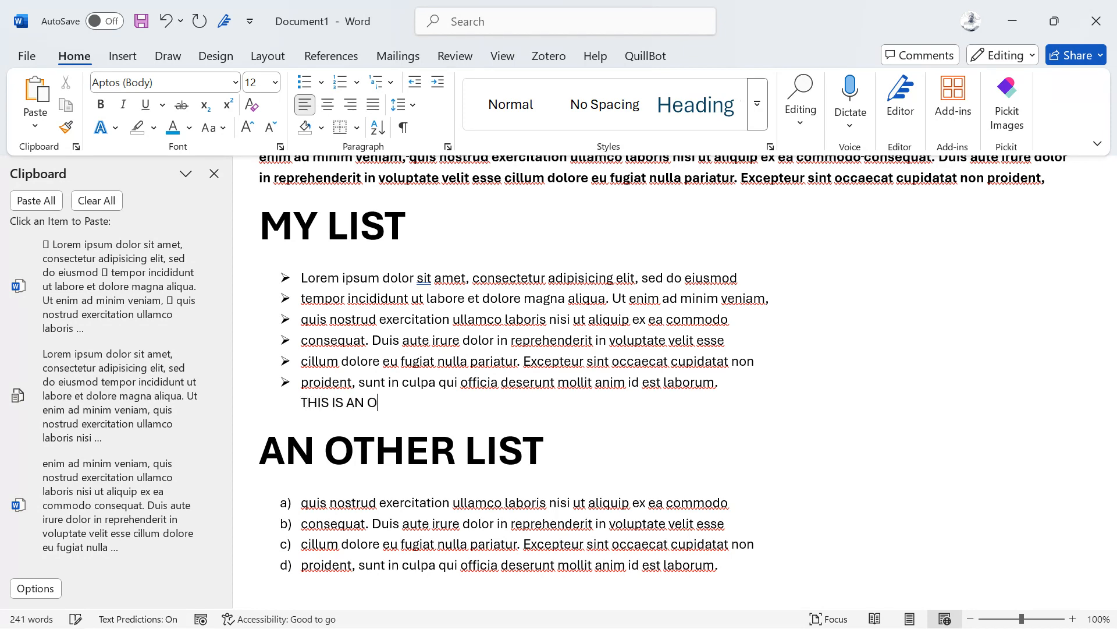
type("THER BULLET")
left_click_drag(470, 410, 299, 404)
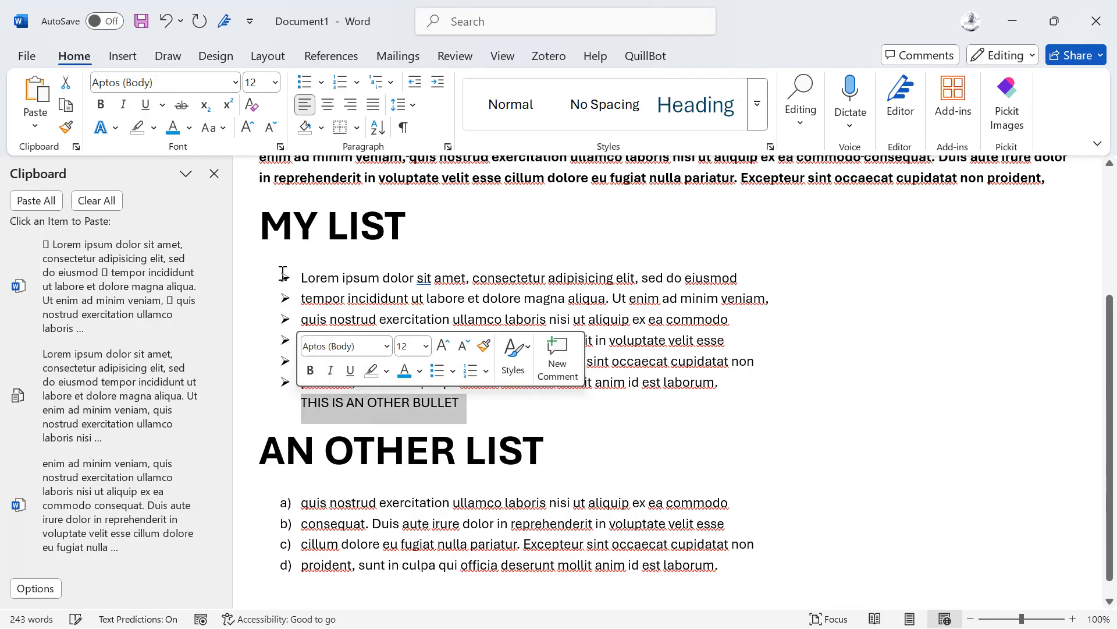
left_click(219, 133)
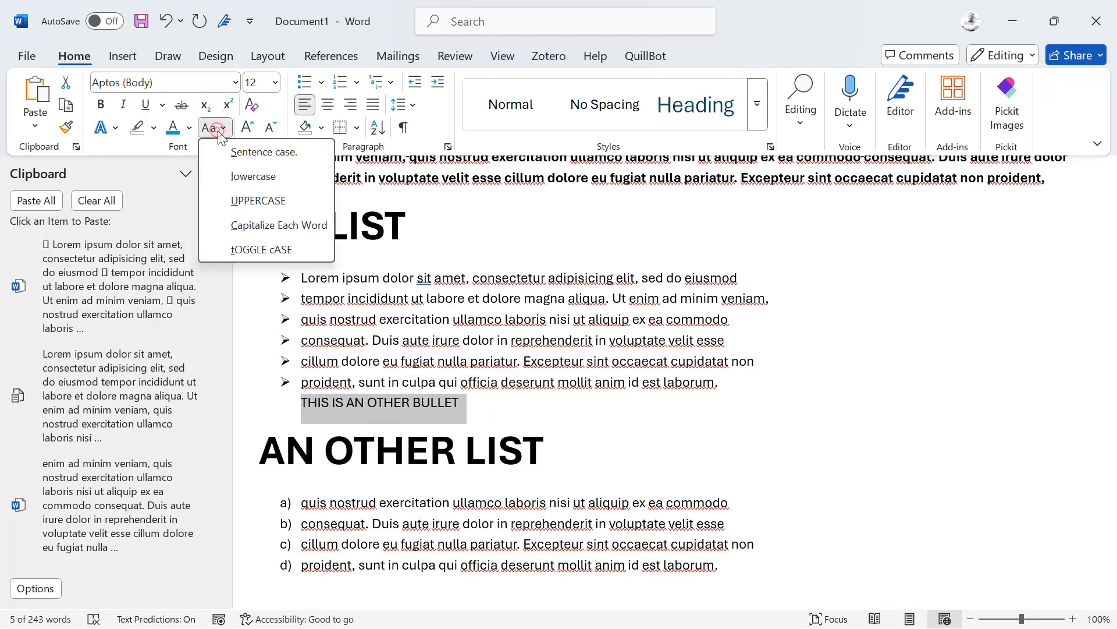
left_click(247, 155)
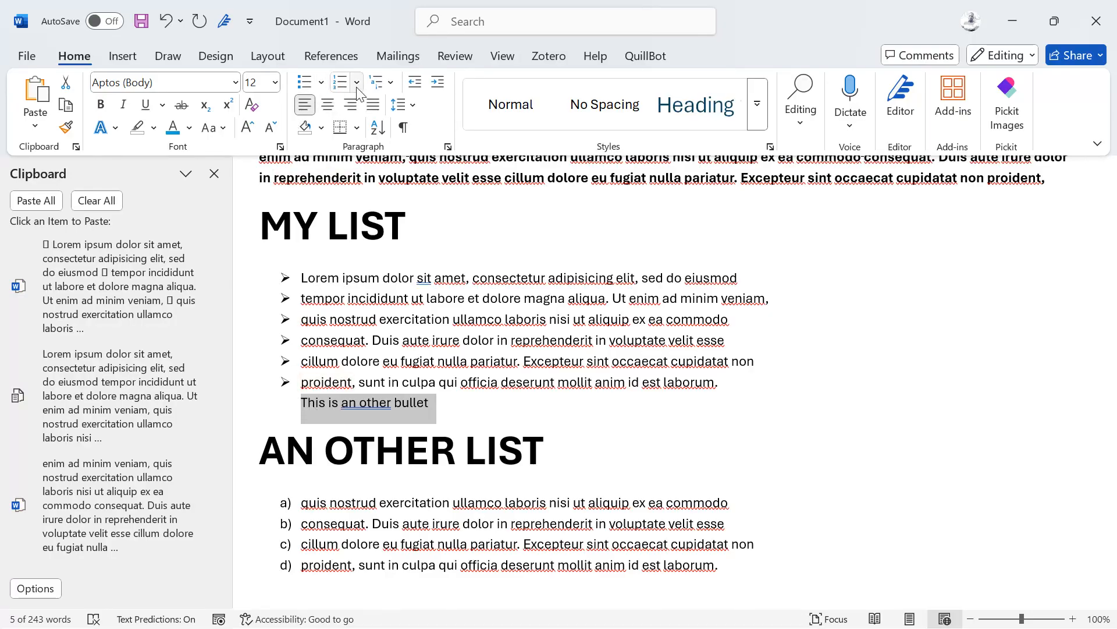
Step: Make the new line a square multilevel sub-bullet and end the laborum item with a colon
left_click(390, 83)
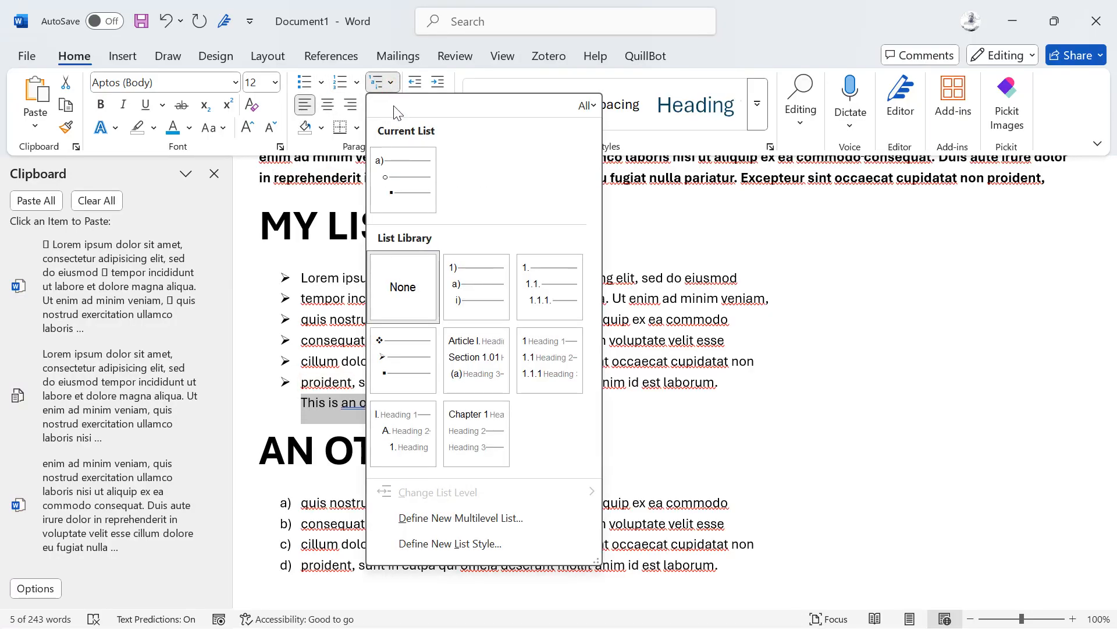
mouse_move(396, 177)
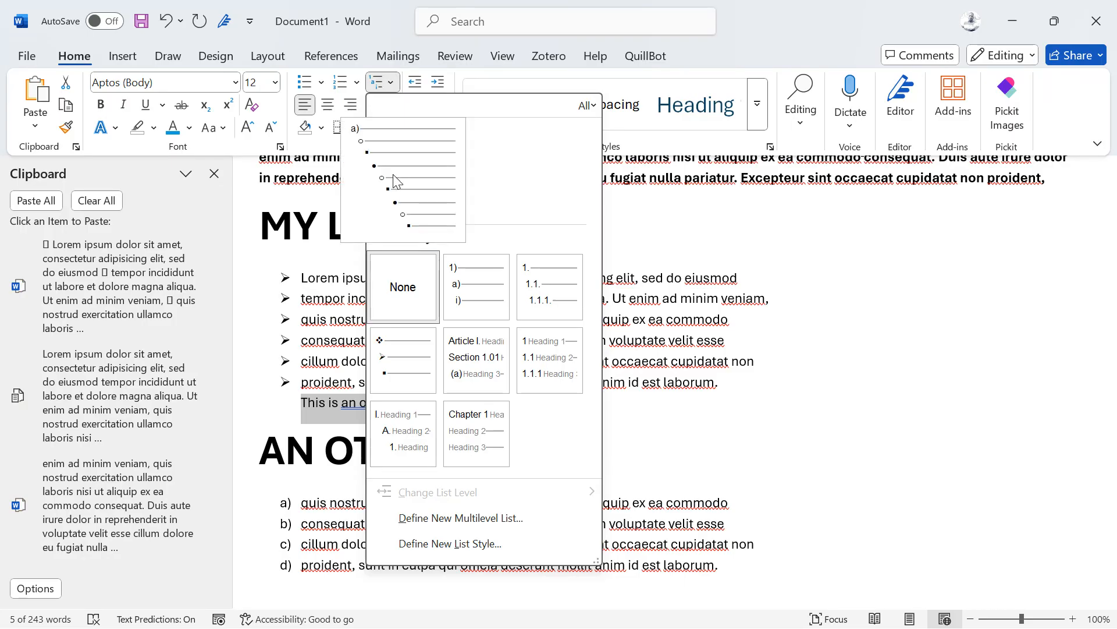
left_click(392, 352)
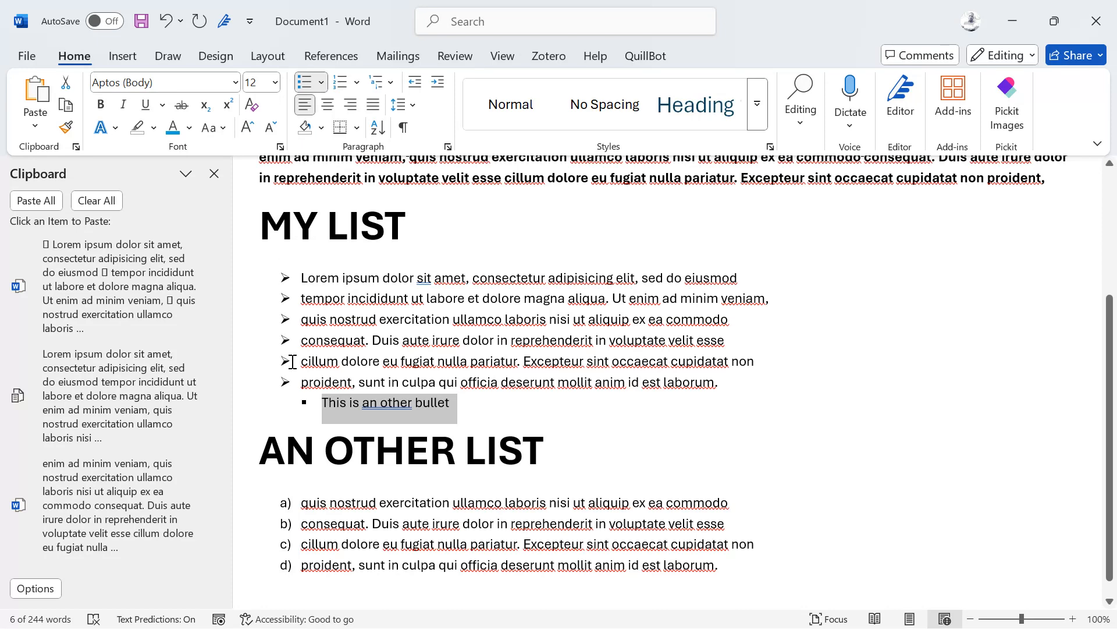
left_click(725, 385)
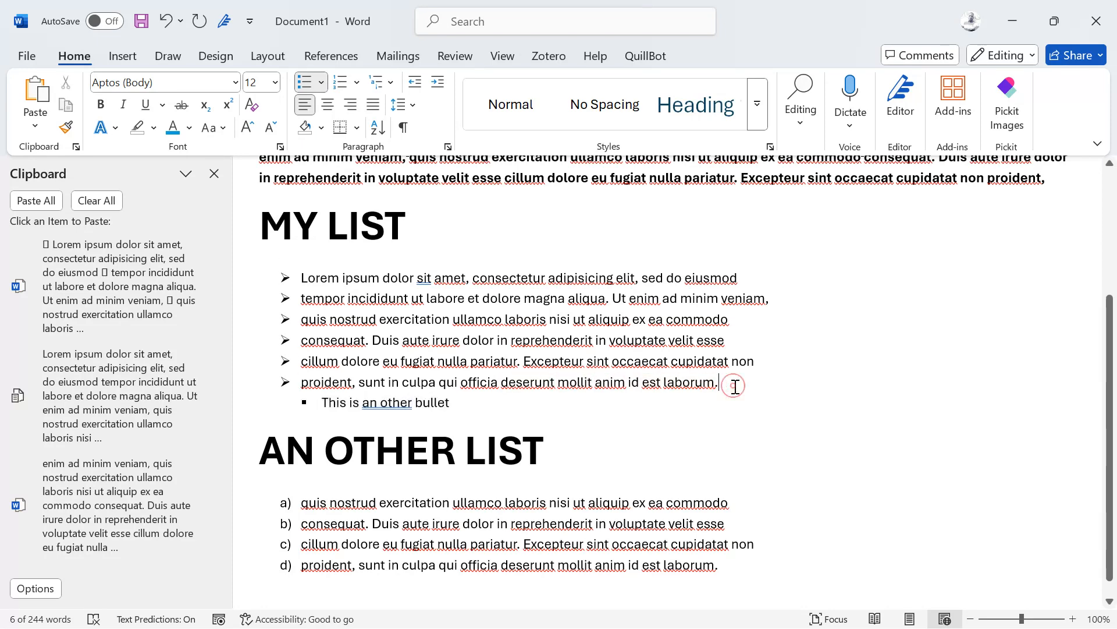
key("BackSpace")
type(":")
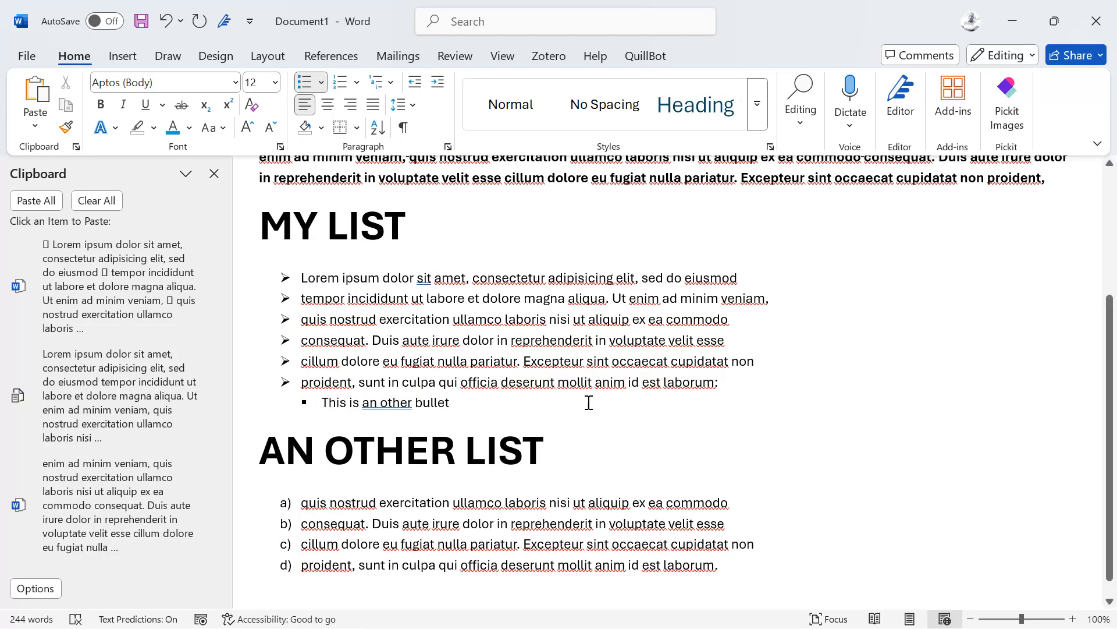
Step: Add two more sub-bullets, 'FDJDFJKDFJDFJKDF' and 'HJDFJKDFHJDFHJDF', then start saving the document
left_click(478, 402)
key("Return")
type("FDJDFJKDFJDFJKDF")
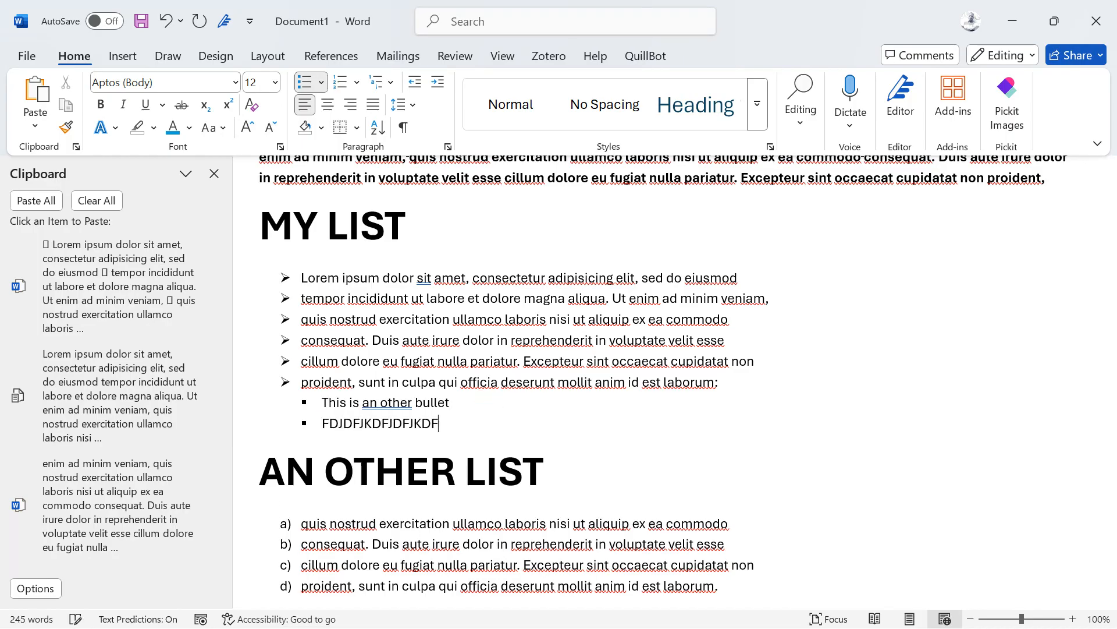
key("Return")
type("HJDFJKDFHJDFHJDF")
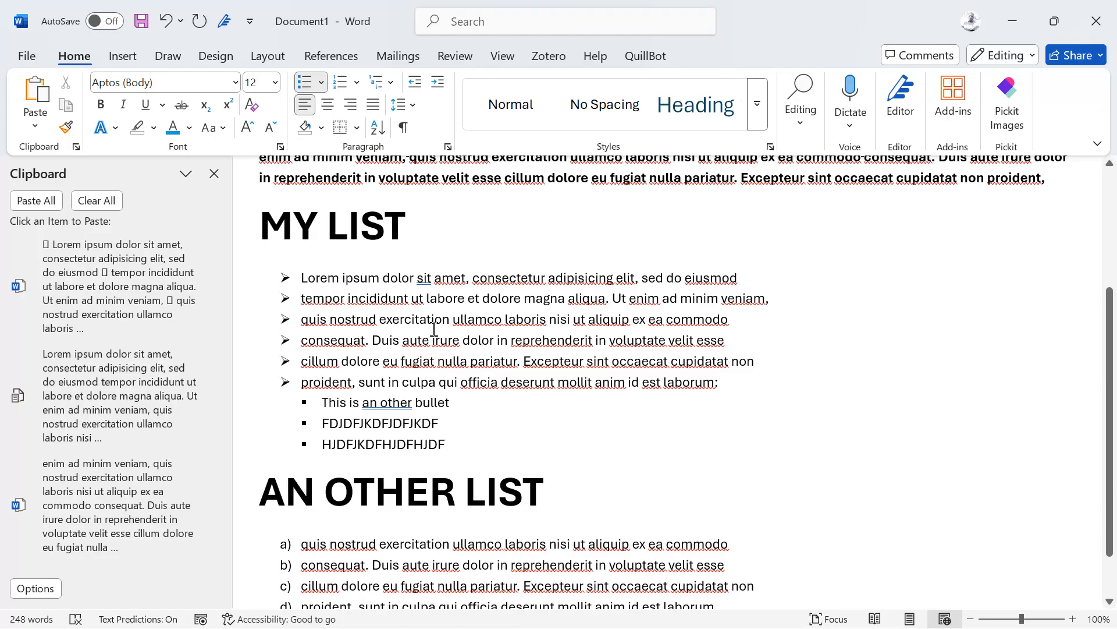
key("ctrl+s")
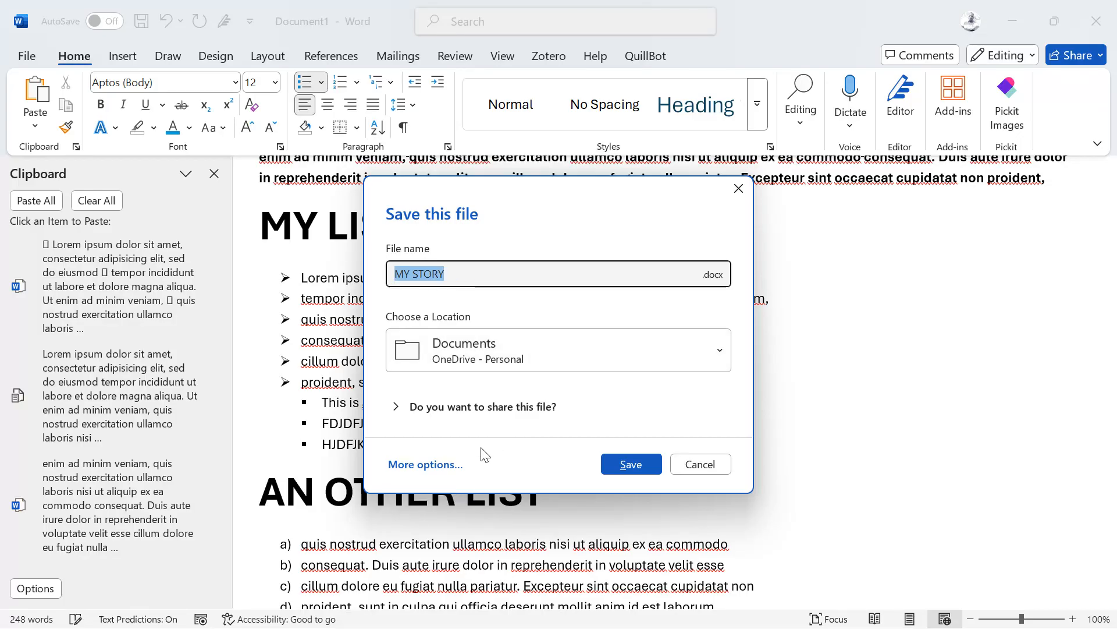
Step: Through More options and Browse, save MY STORY.docx into the Desktop's MYWORK folder
left_click(439, 464)
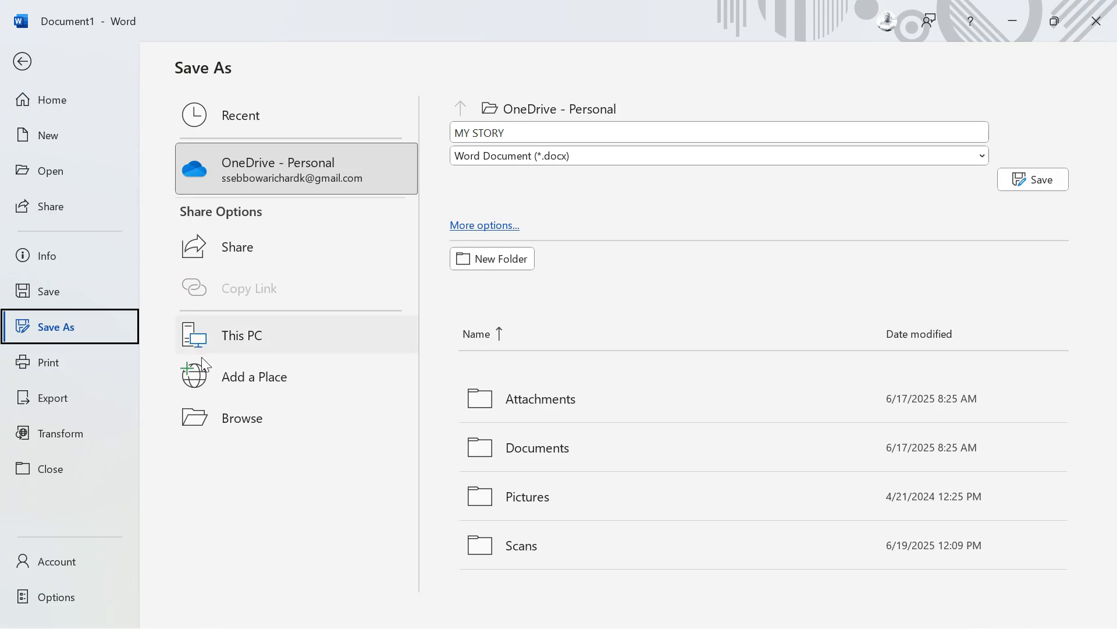
left_click(242, 423)
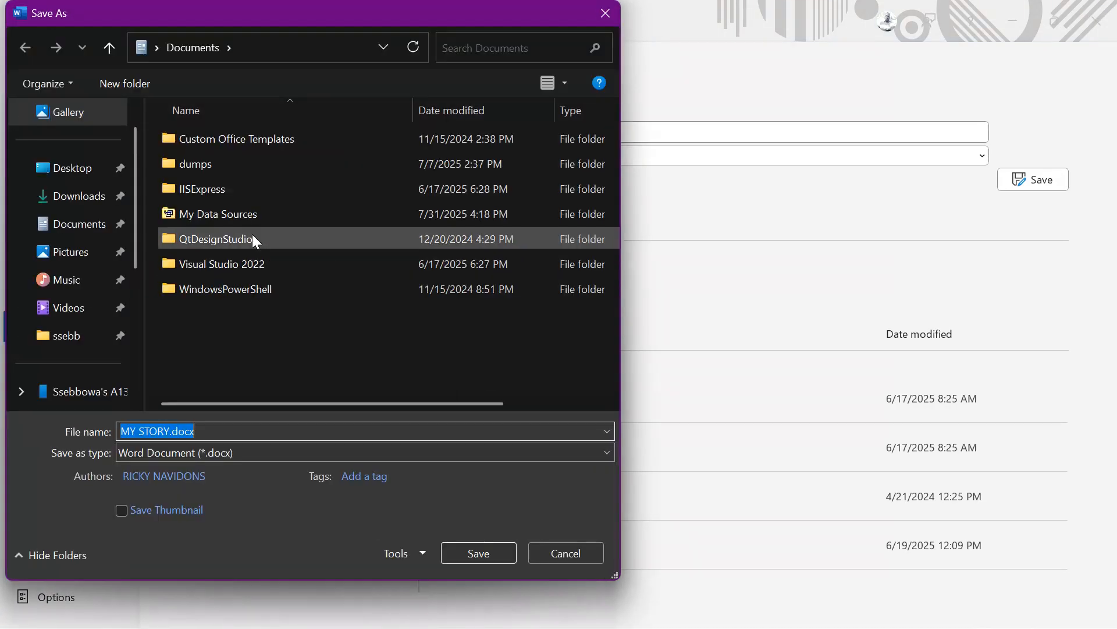
left_click(57, 168)
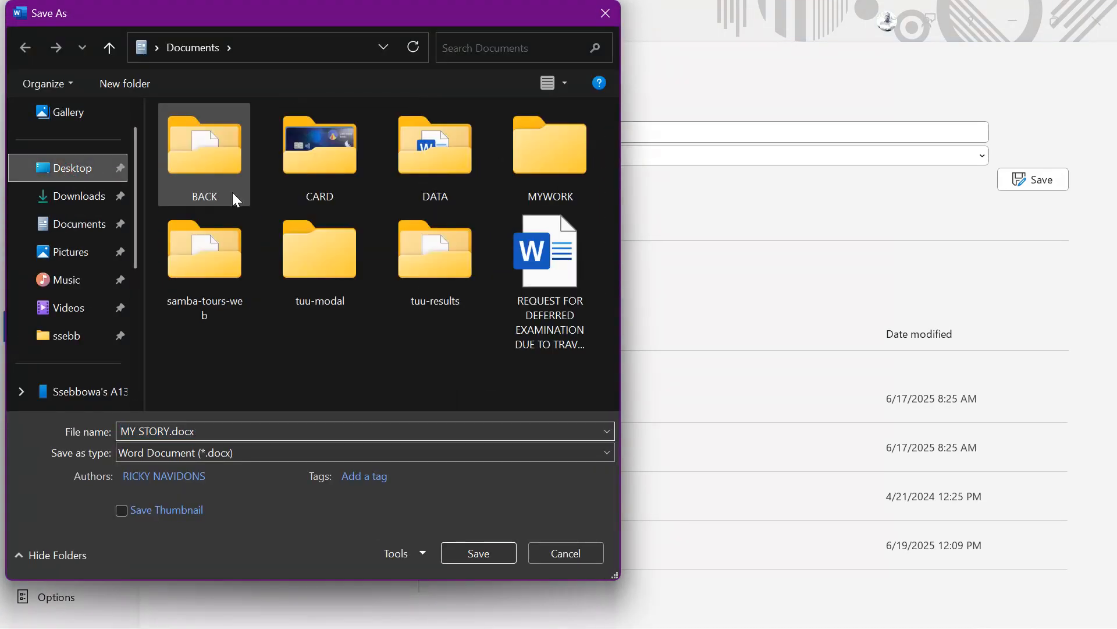
double_click(550, 152)
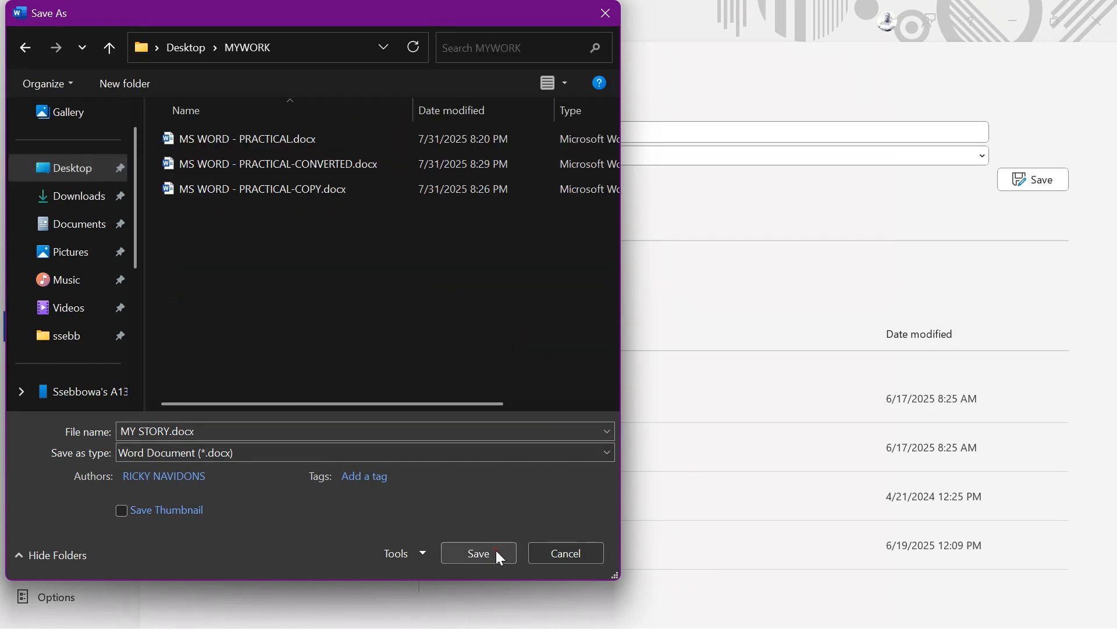
left_click(496, 551)
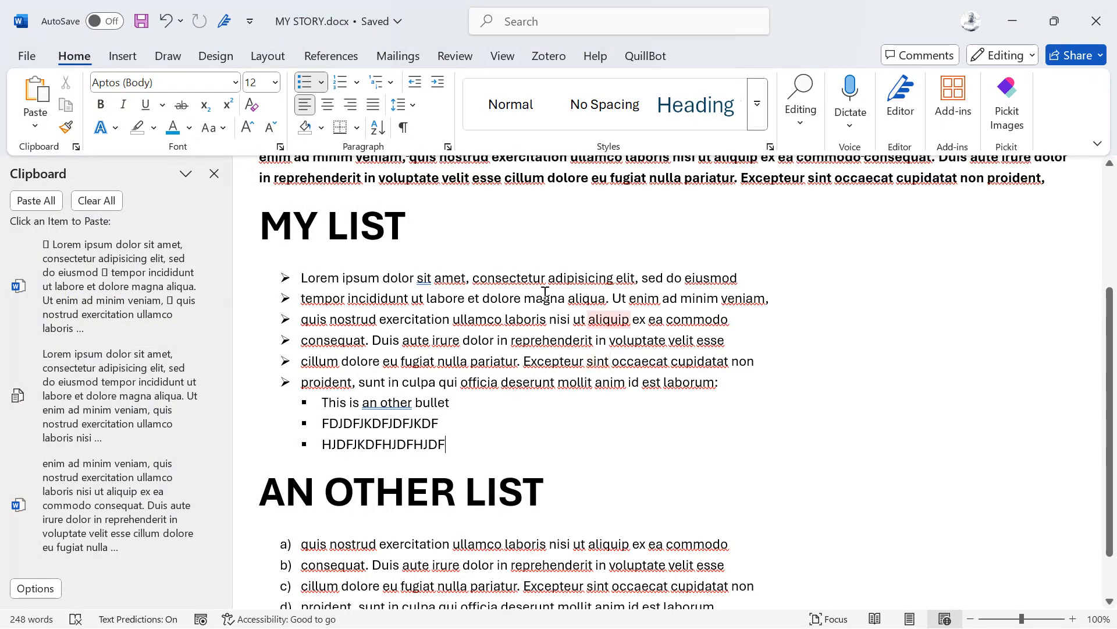
scroll(509, 372, "down", 2)
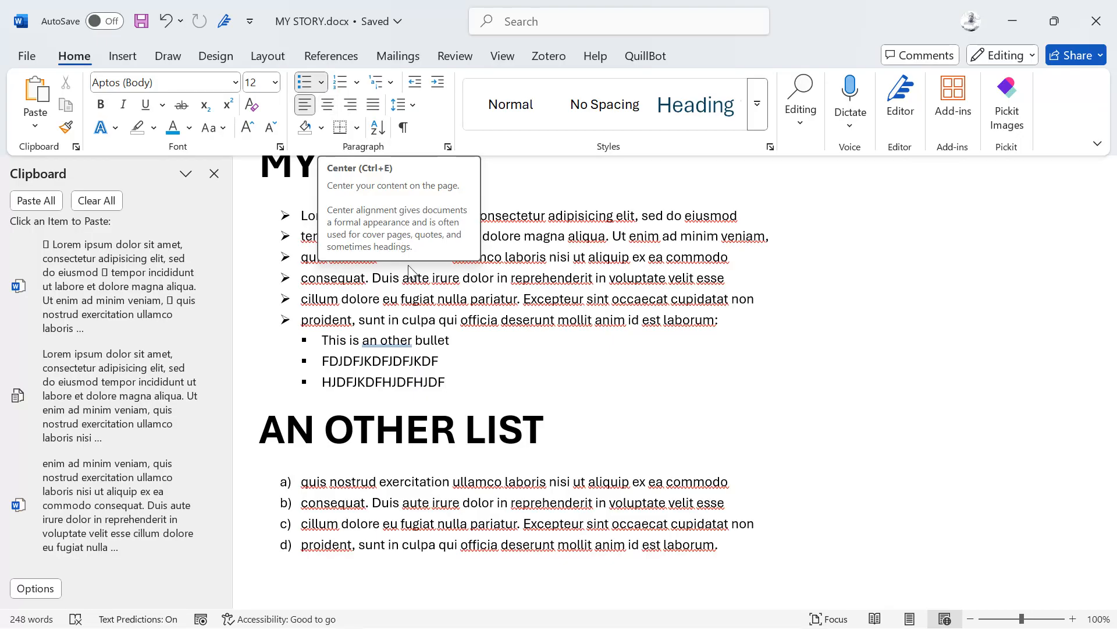
scroll(447, 272, "up", 5)
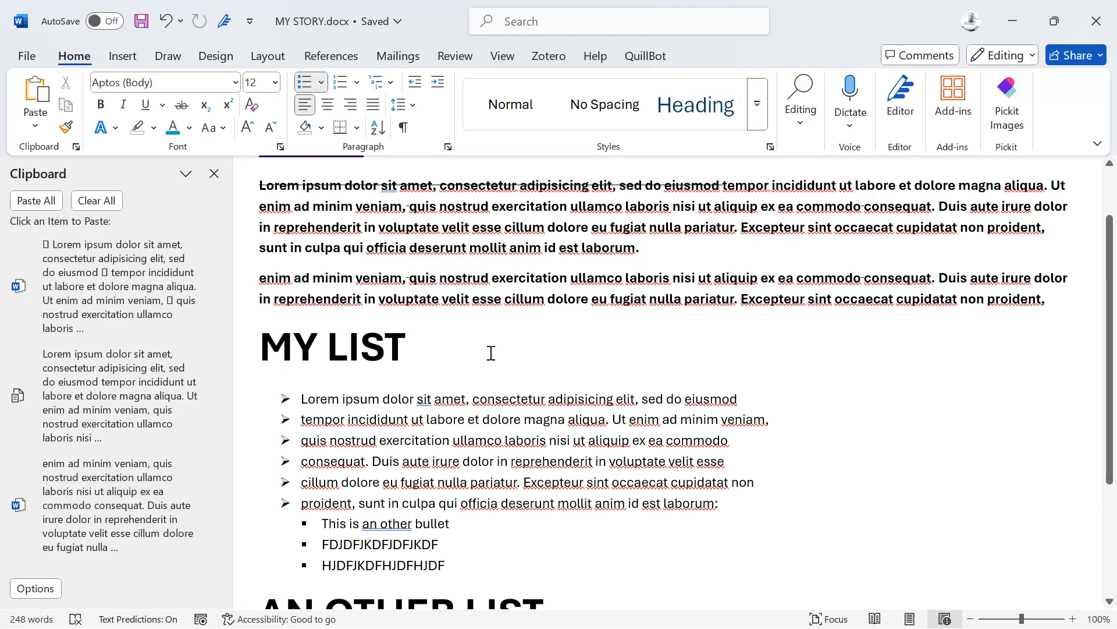
scroll(491, 352, "up", 2)
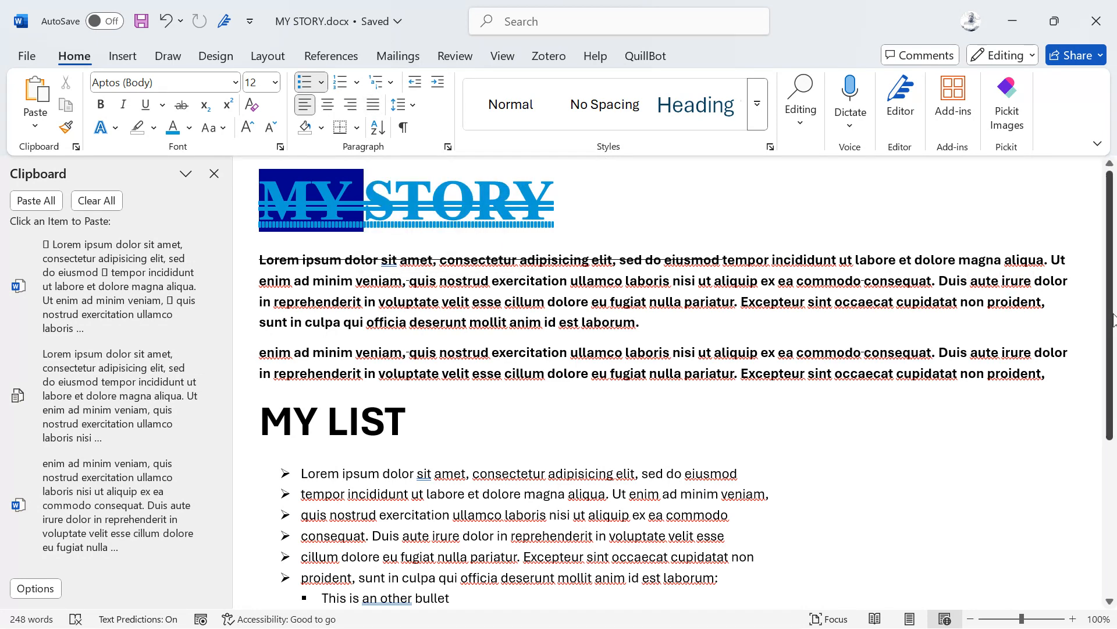
left_click(1026, 319)
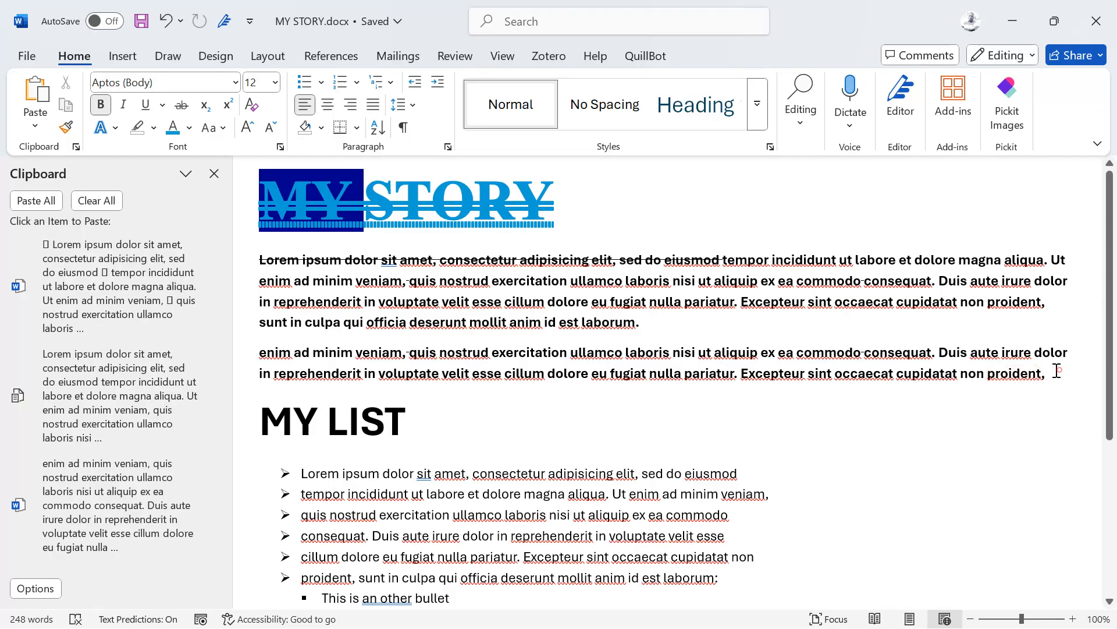
Step: Justify the two bold paragraphs below the MY STORY title
left_click_drag(1052, 369, 256, 256)
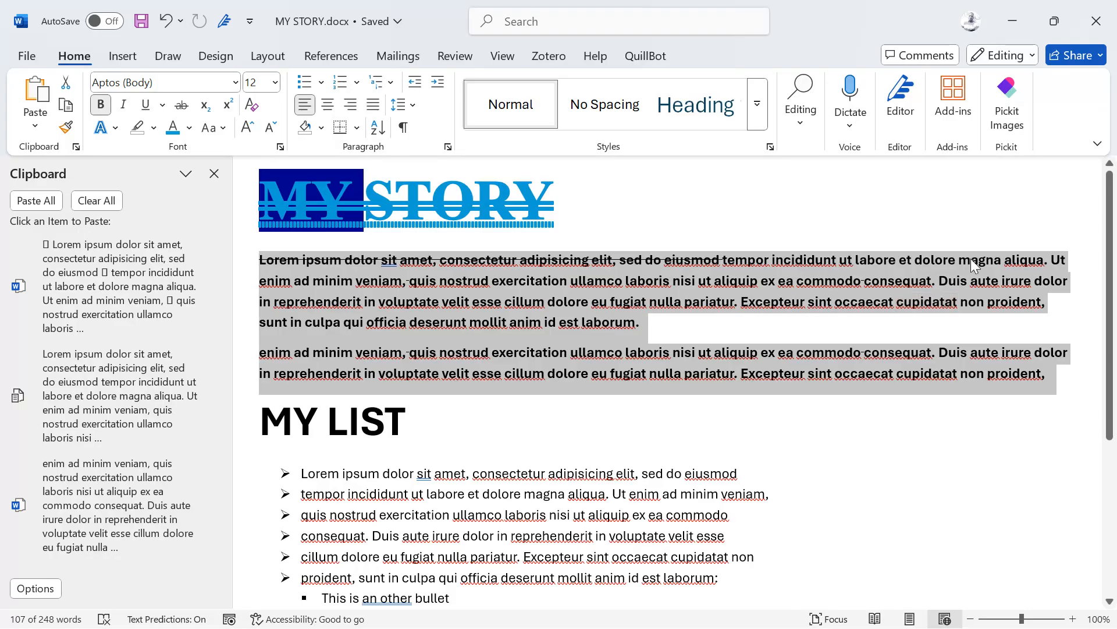
left_click(374, 109)
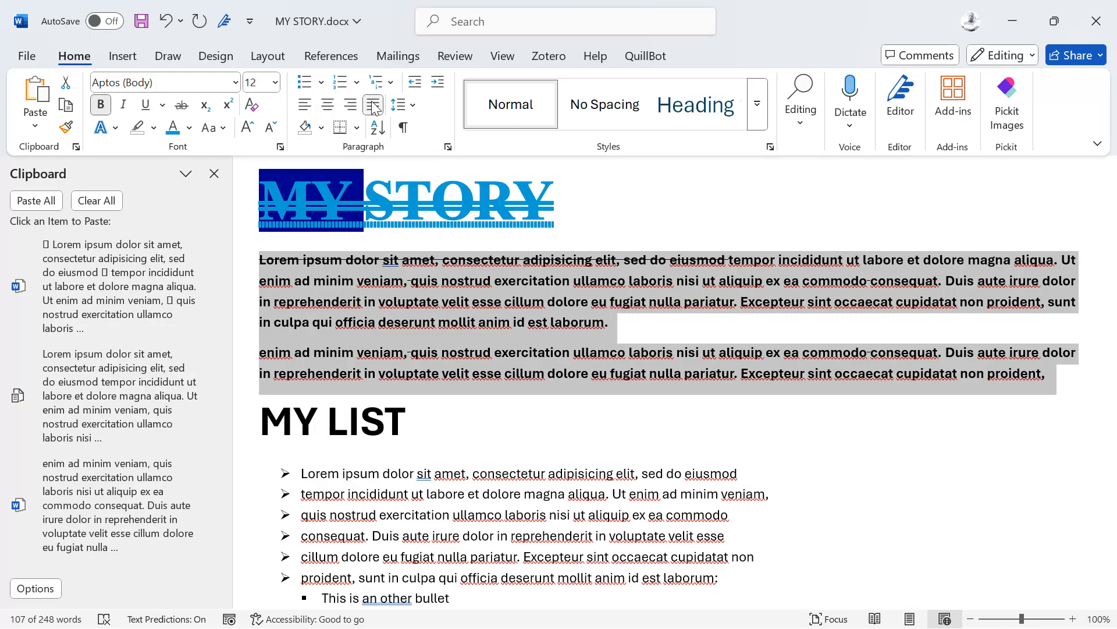
scroll(398, 327, "down", 1)
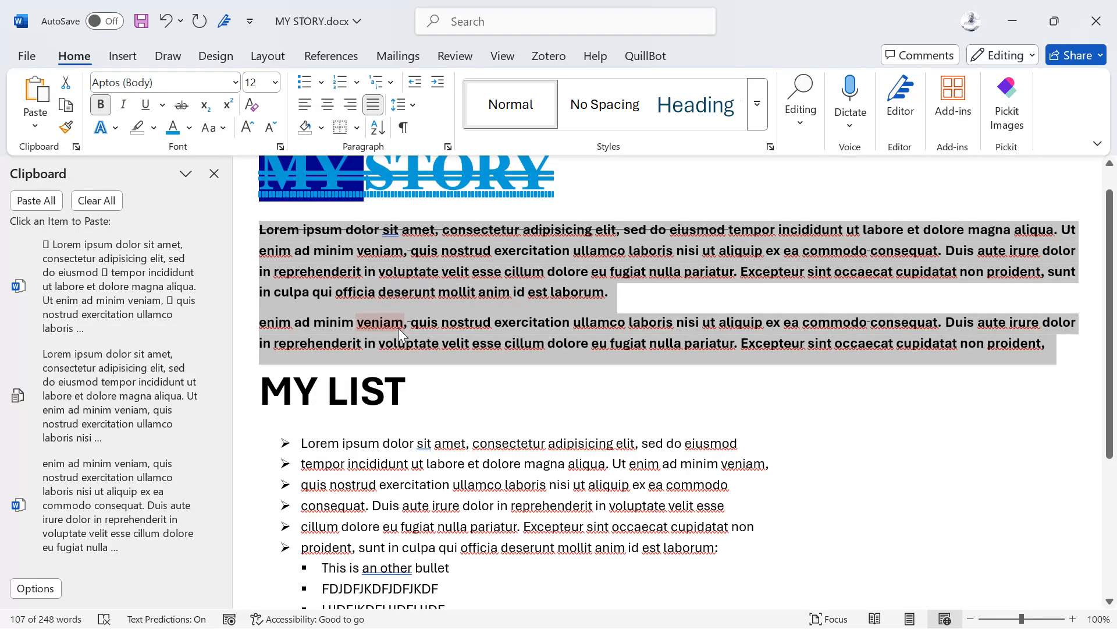
scroll(451, 556, "down", 1)
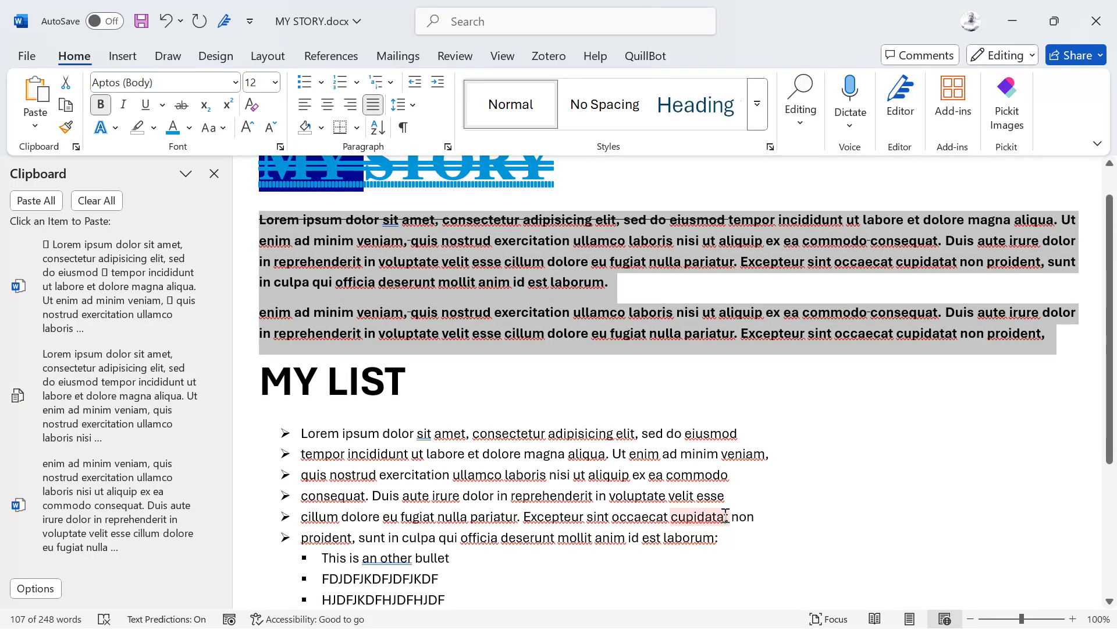
Step: Try right and centre alignment on the MY LIST bullets, then set them back to left
left_click_drag(732, 535, 279, 431)
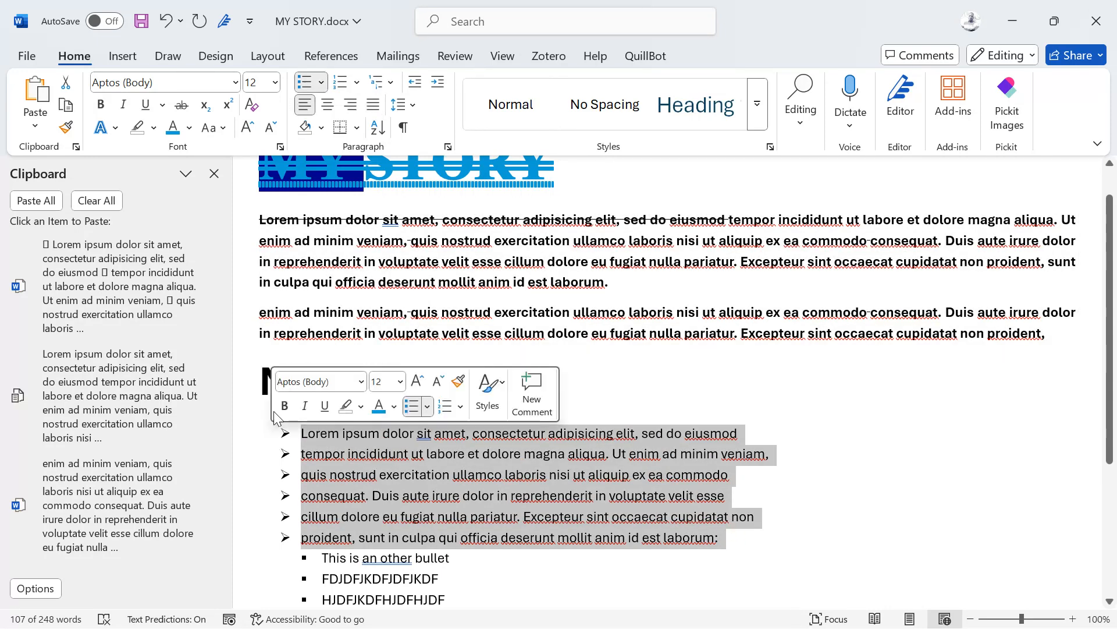
left_click(351, 105)
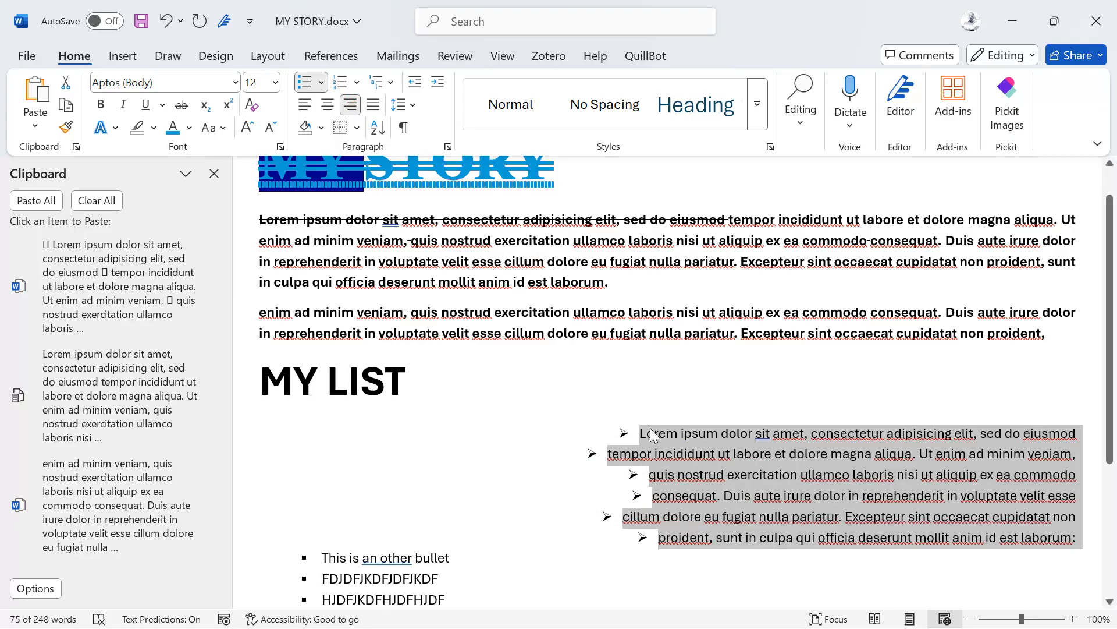
left_click(327, 108)
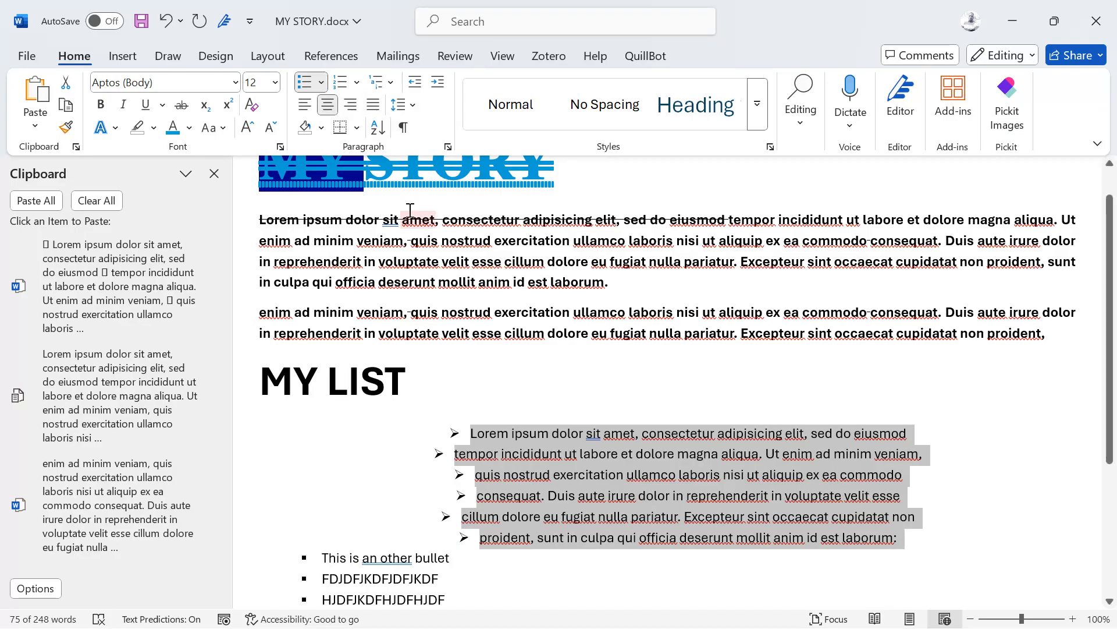
left_click(305, 106)
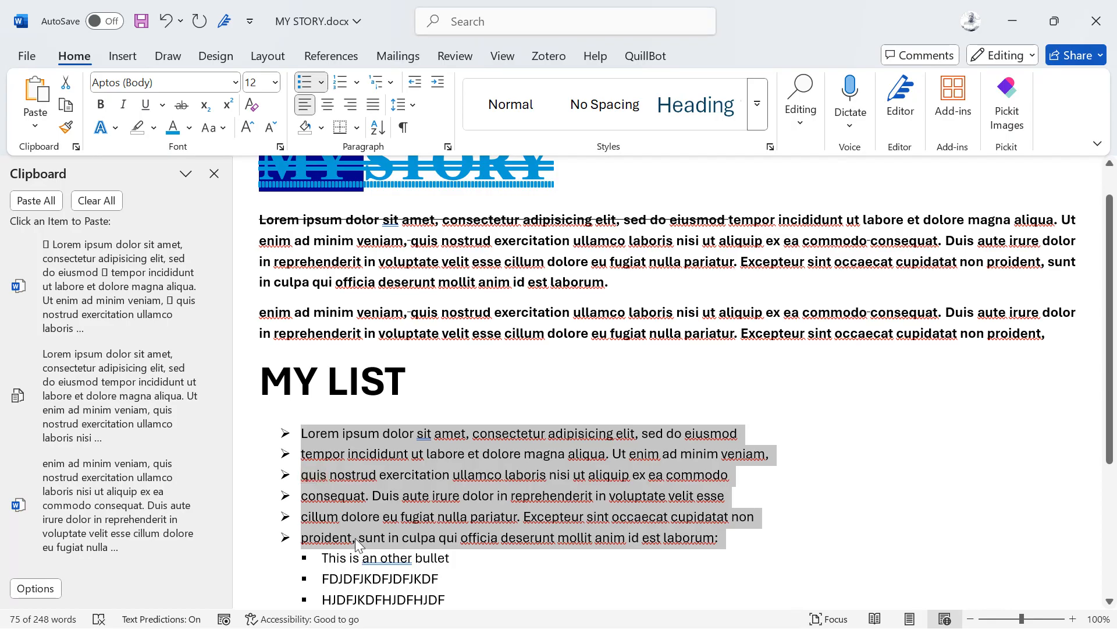
scroll(355, 538, "down", 1)
Step: Indent the MY LIST bullets one step further from the left margin
left_click_drag(489, 585, 283, 410)
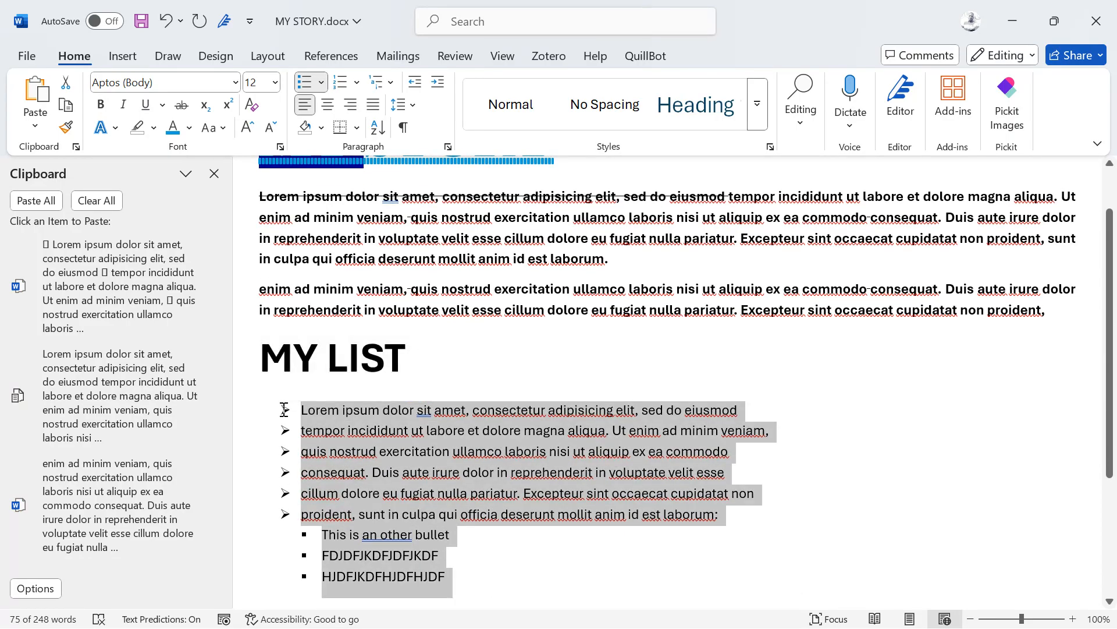
left_click(438, 83)
left_click(438, 83)
left_click(437, 83)
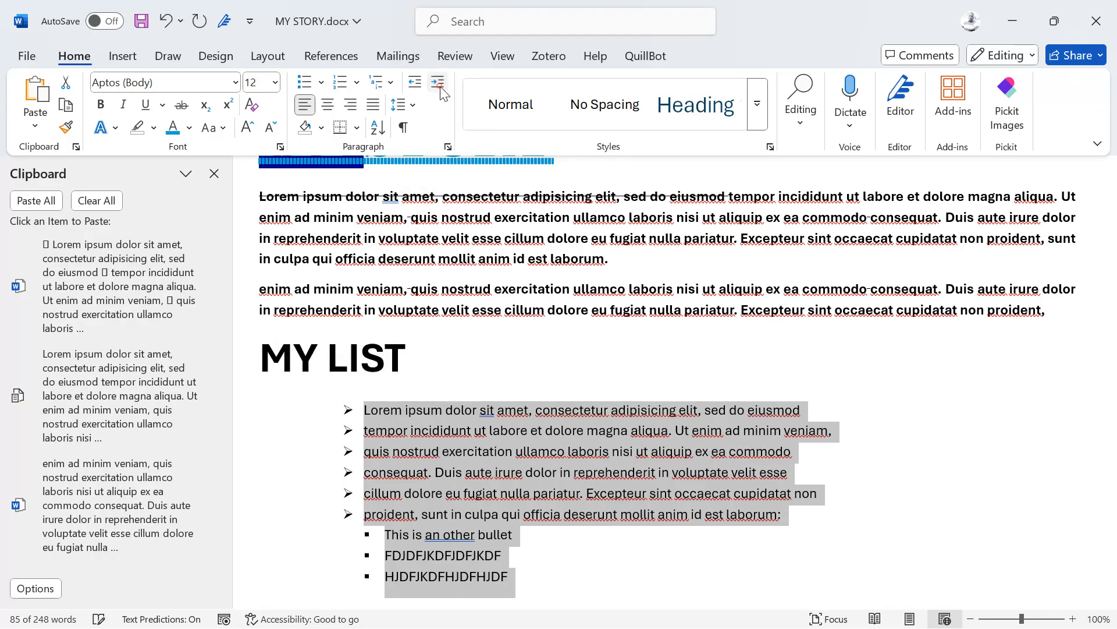
left_click(437, 83)
left_click(438, 83)
left_click(438, 83)
left_click(437, 84)
left_click(441, 88)
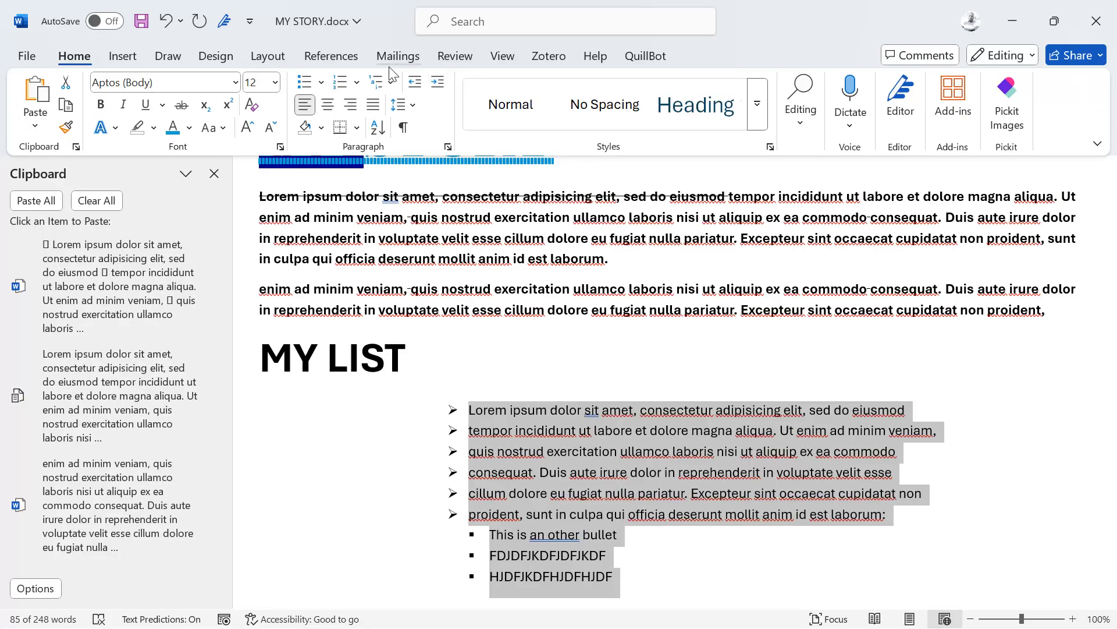
left_click(414, 84)
left_click(414, 84)
left_click(414, 84)
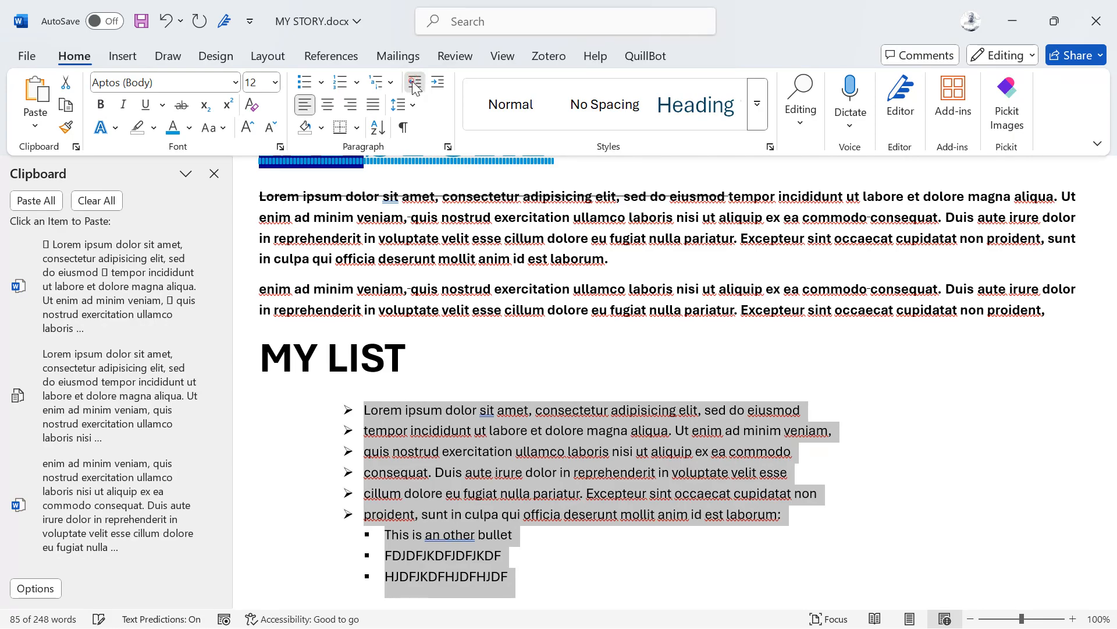
left_click(414, 85)
left_click(415, 85)
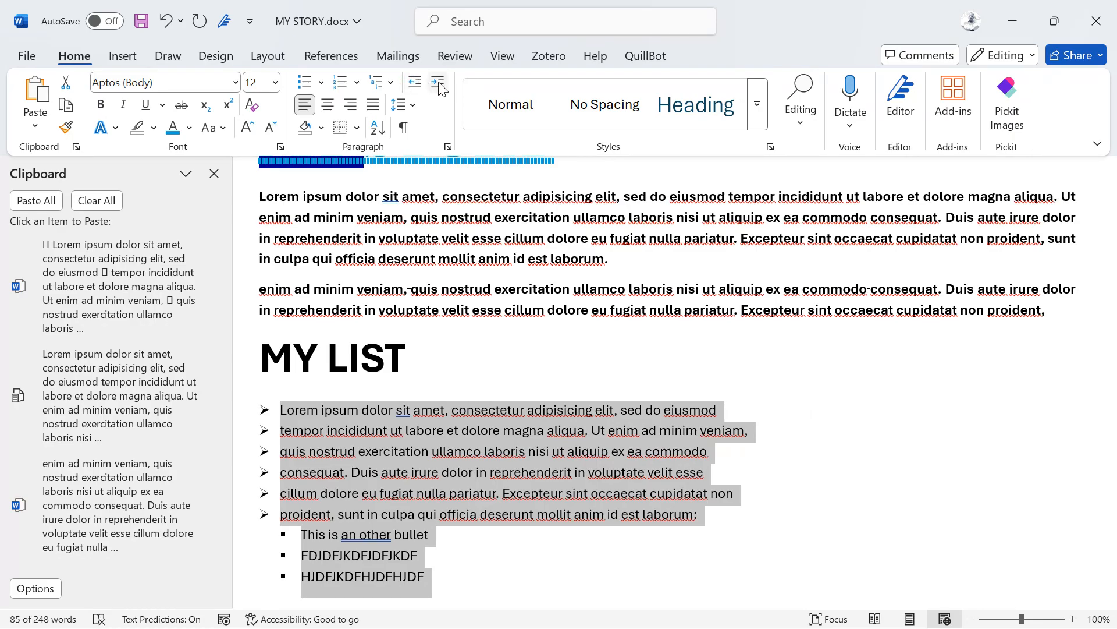
left_click(438, 82)
left_click(438, 82)
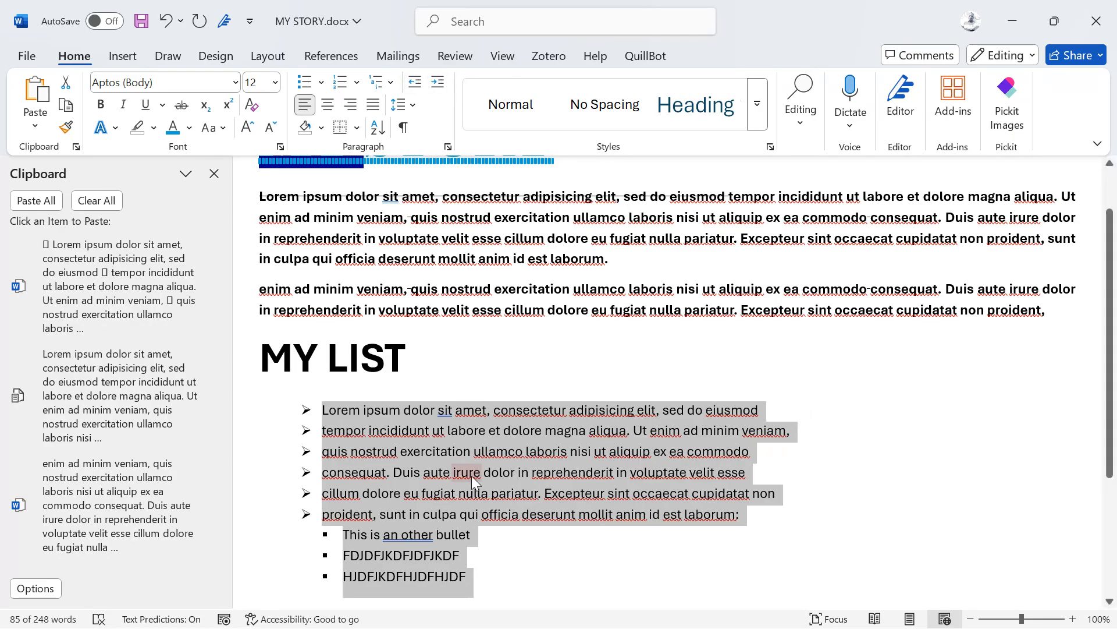
Step: Indent the AN OTHER LIST lettered items a) to d) one step right
scroll(472, 476, "down", 3)
scroll(473, 476, "down", 1)
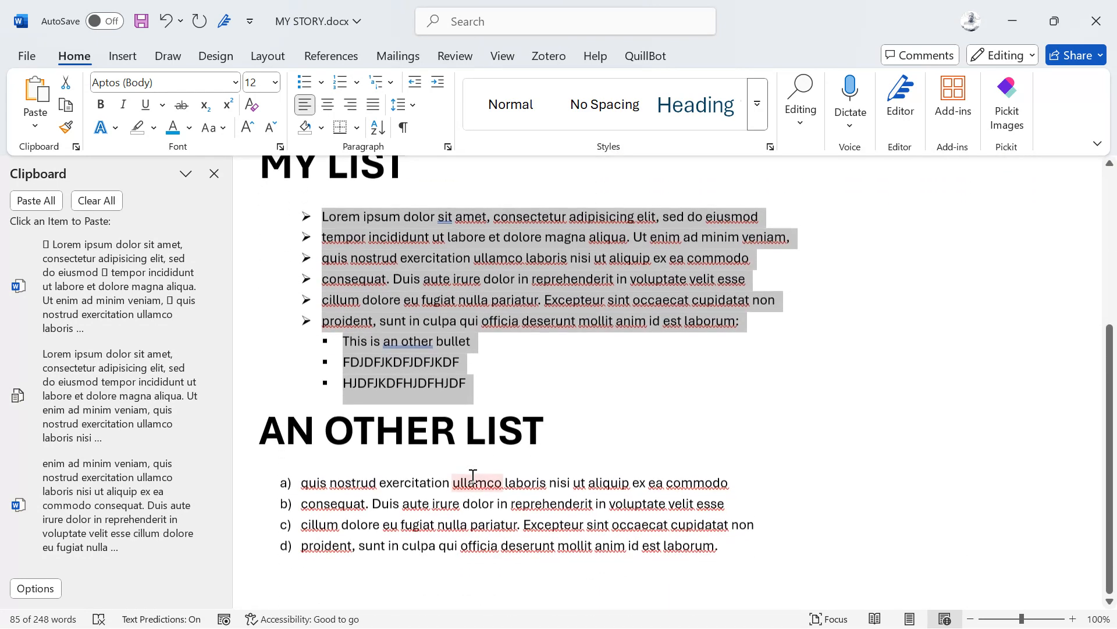
left_click(731, 550)
left_click_drag(725, 545, 262, 482)
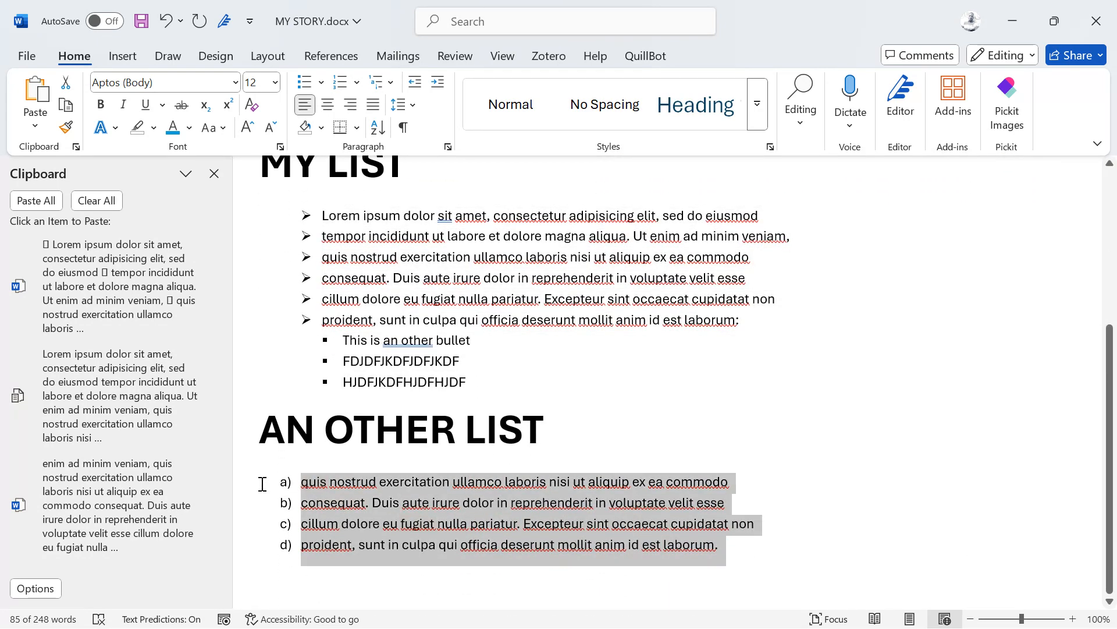
left_click(440, 86)
left_click(464, 367)
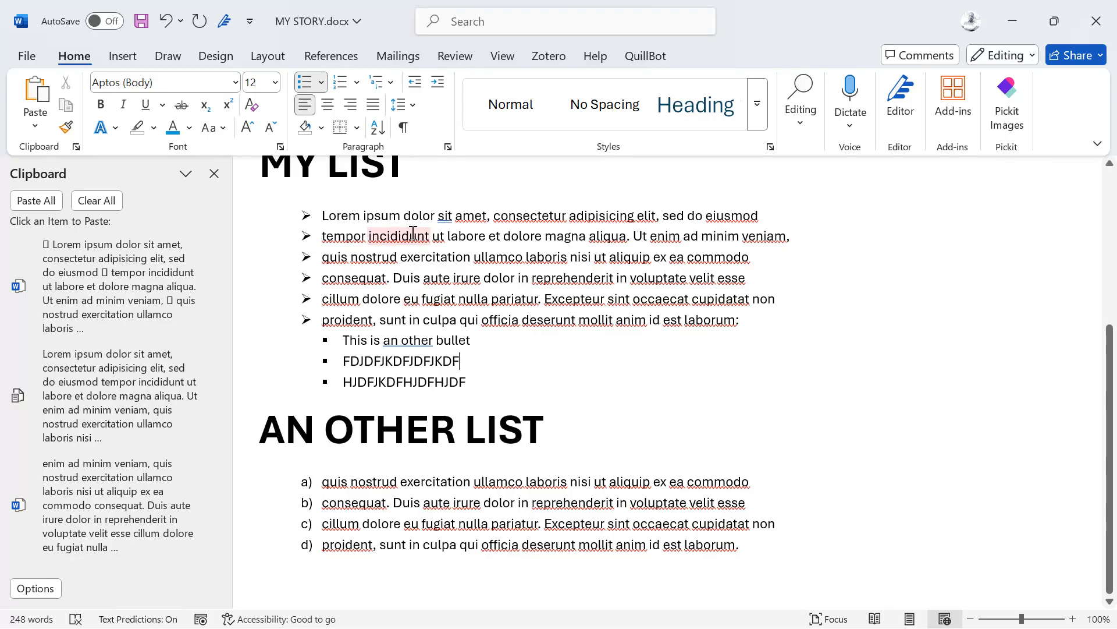
scroll(417, 303, "up", 1)
scroll(419, 306, "up", 4)
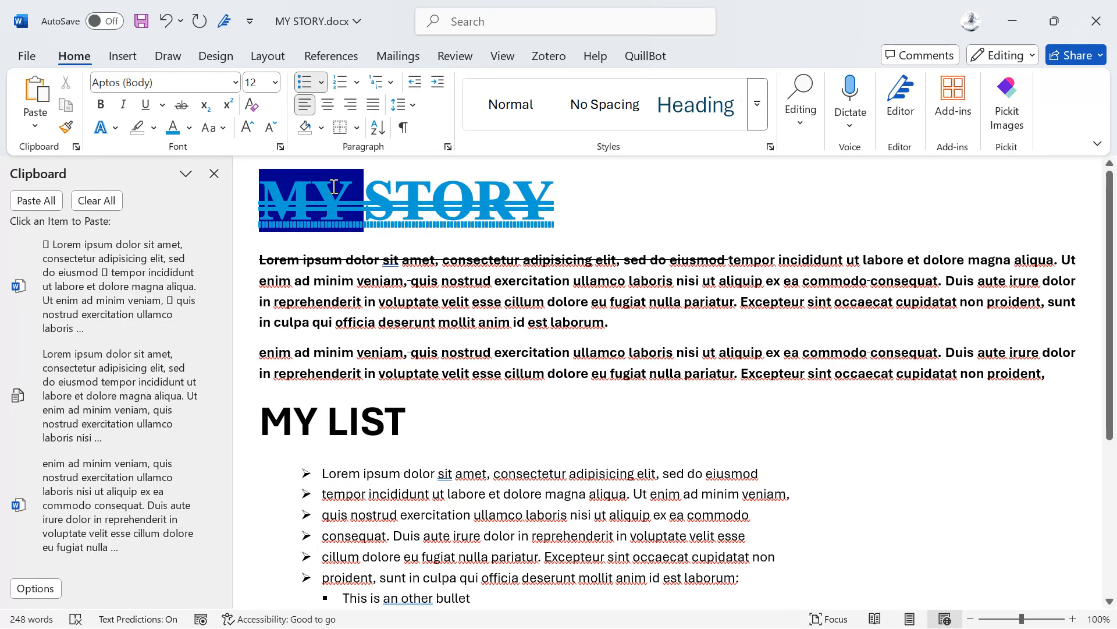
Step: Centre the MY STORY title and give it 1.5 line spacing instead of 2.5
left_click(329, 105)
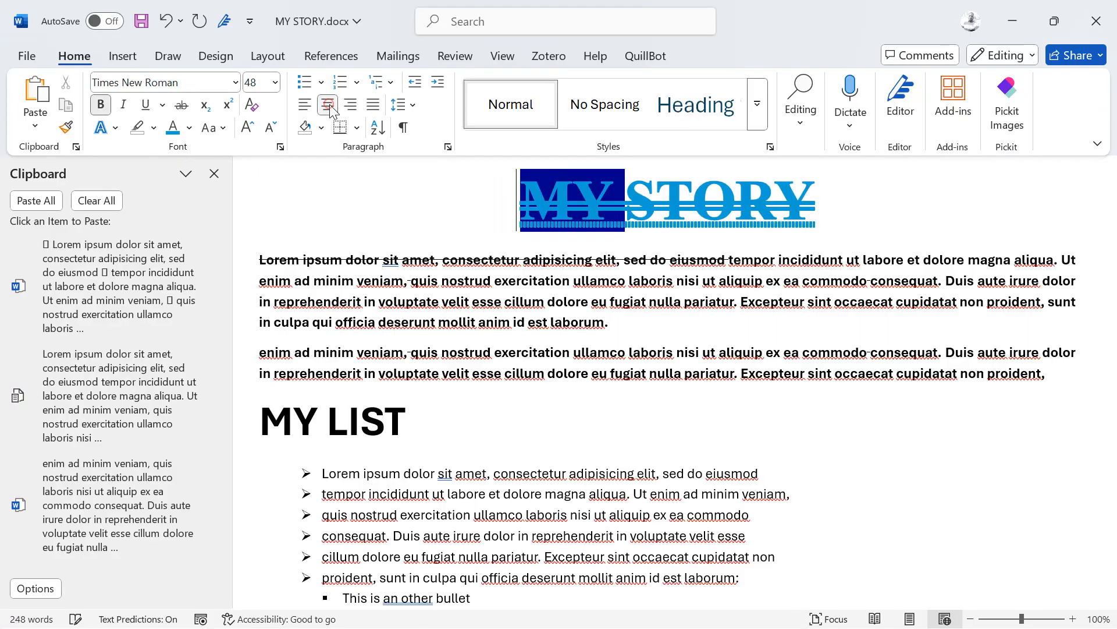
left_click(405, 107)
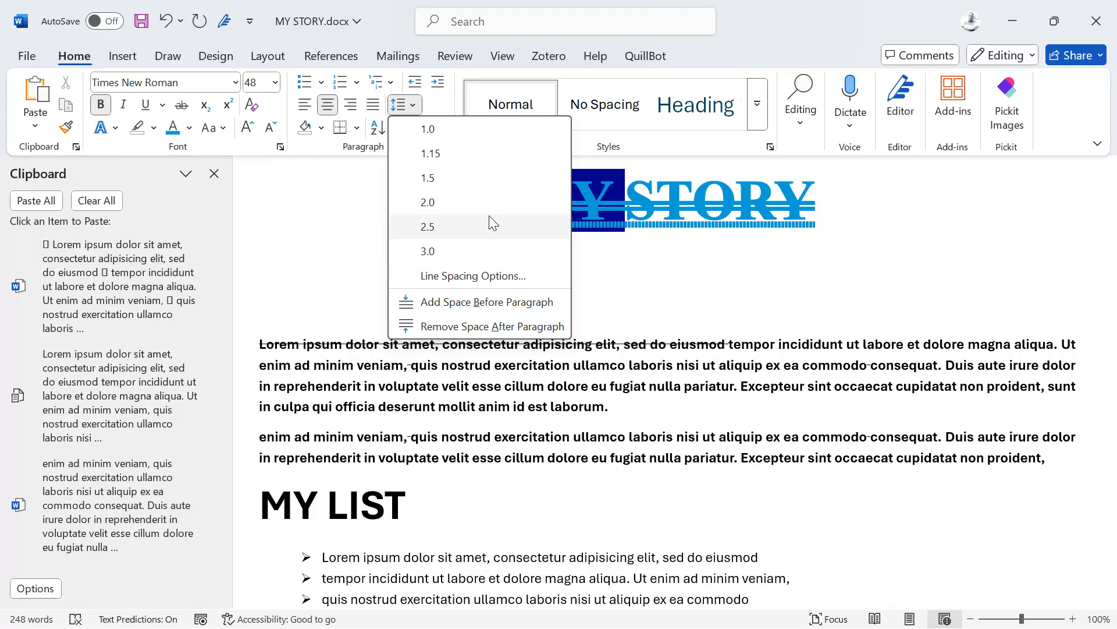
left_click(489, 216)
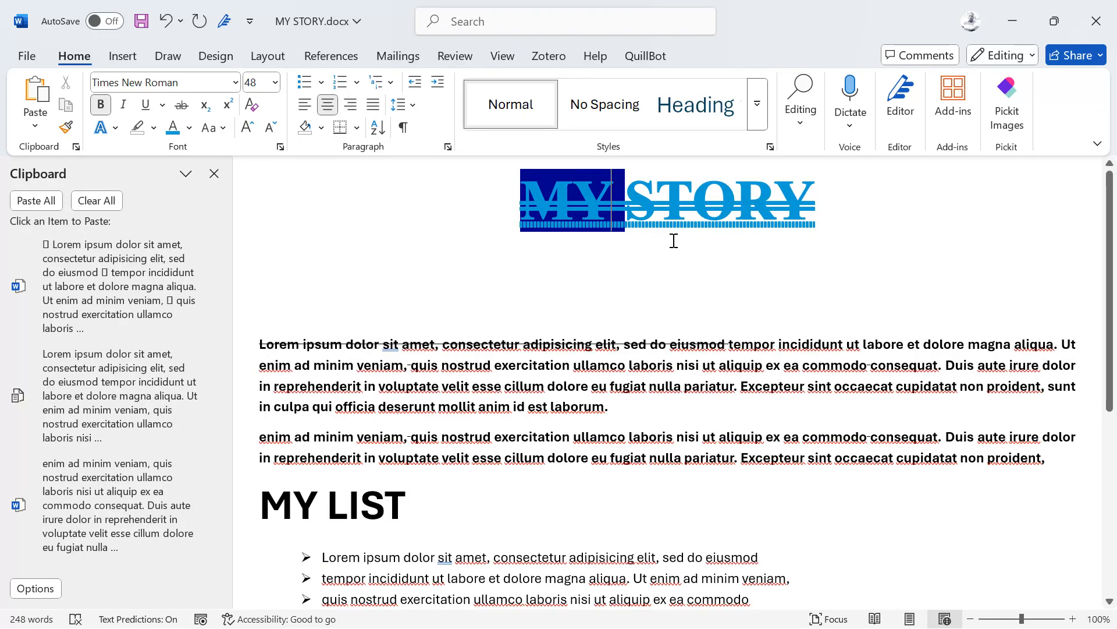
left_click(408, 105)
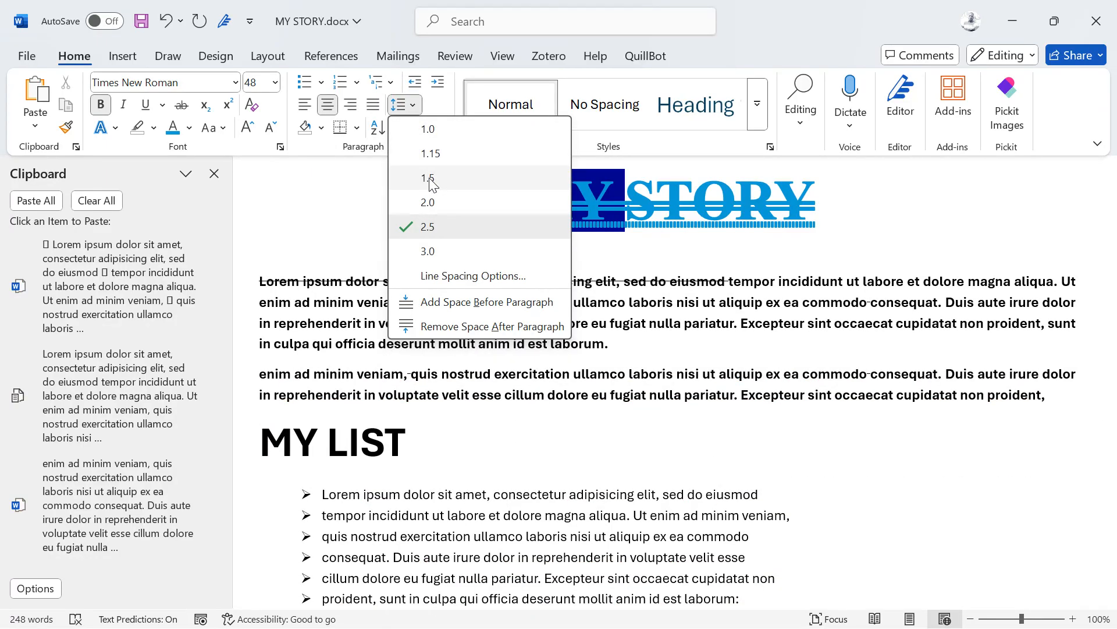
left_click(429, 178)
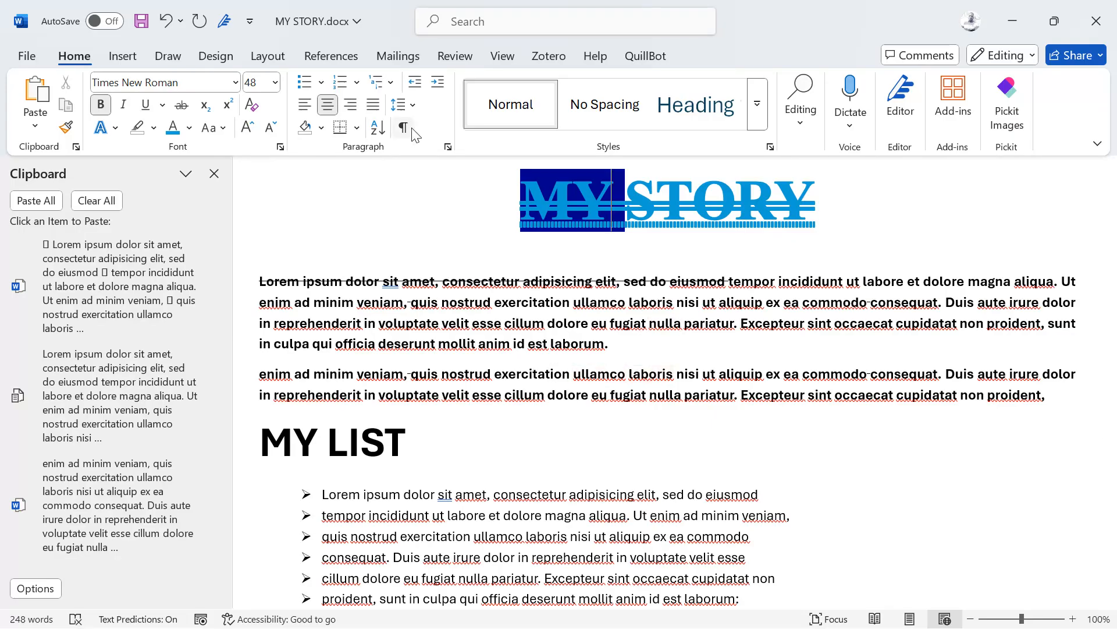
Step: Remove the space after the first paragraph
left_click(361, 282)
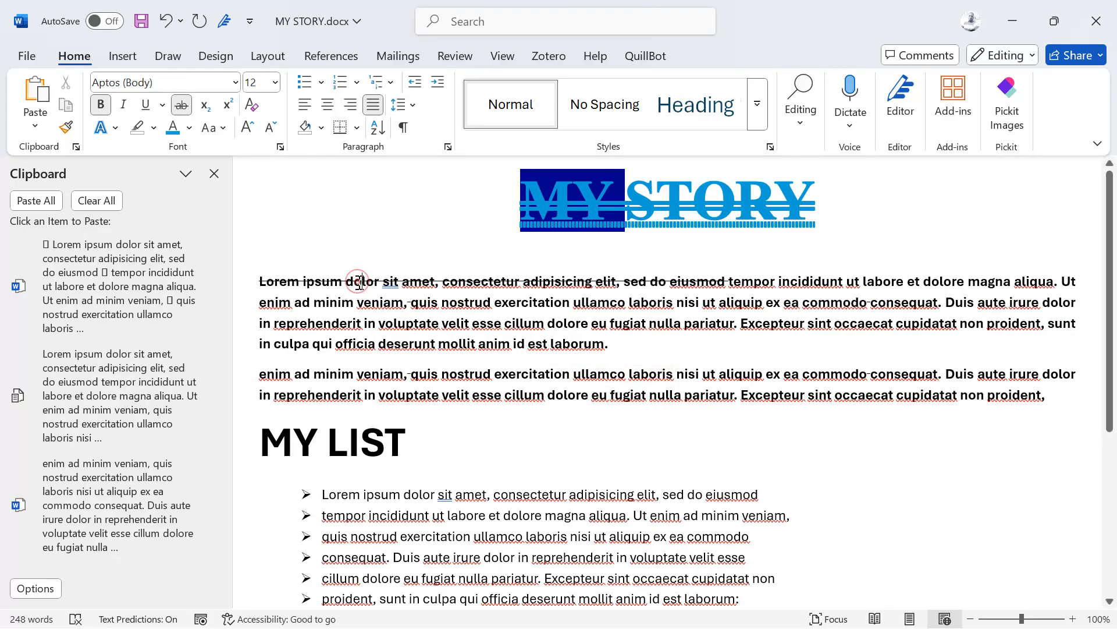
left_click(413, 106)
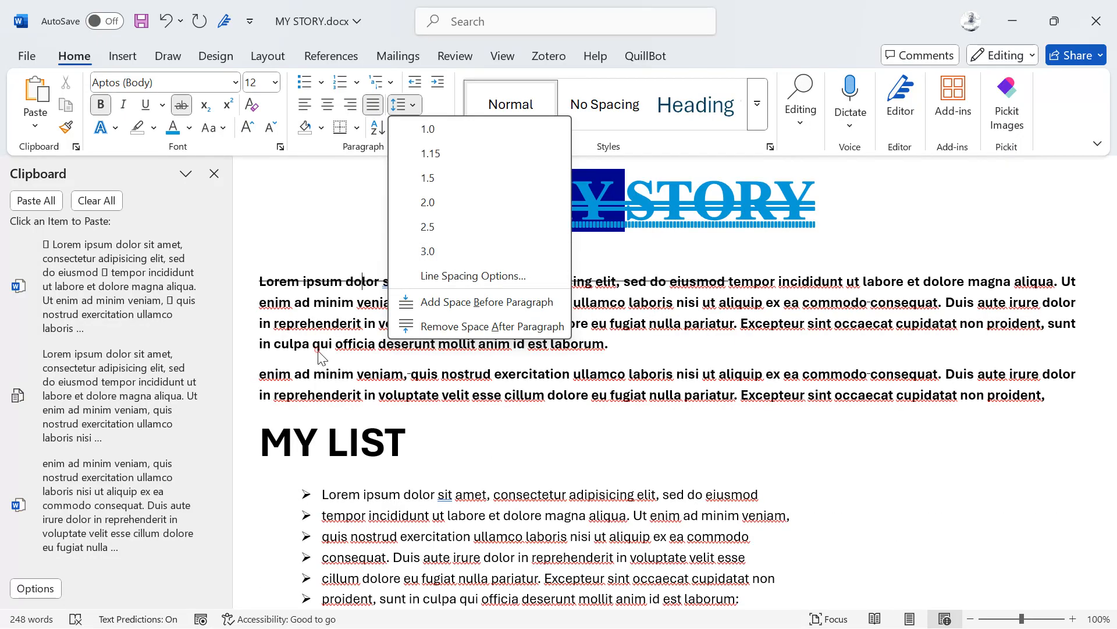
left_click(326, 356)
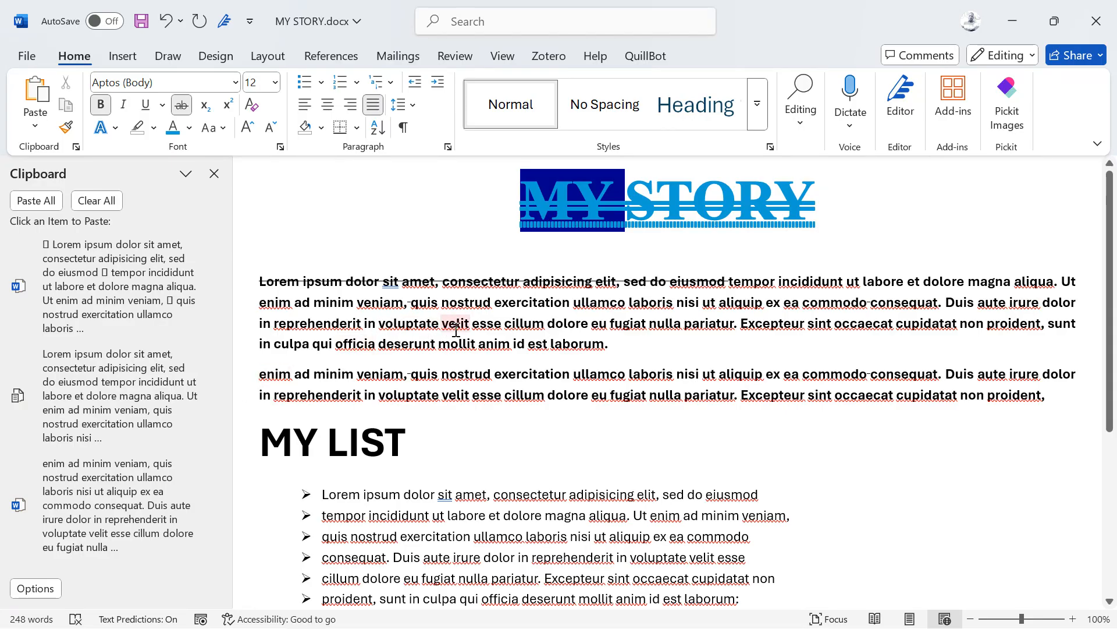
left_click(473, 321)
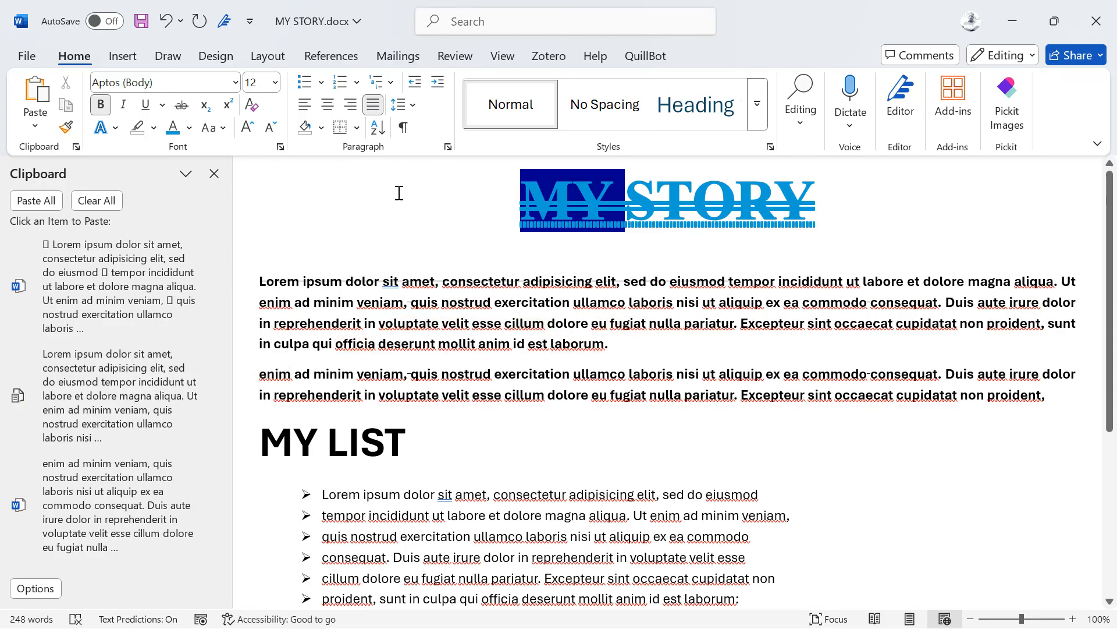
left_click(399, 104)
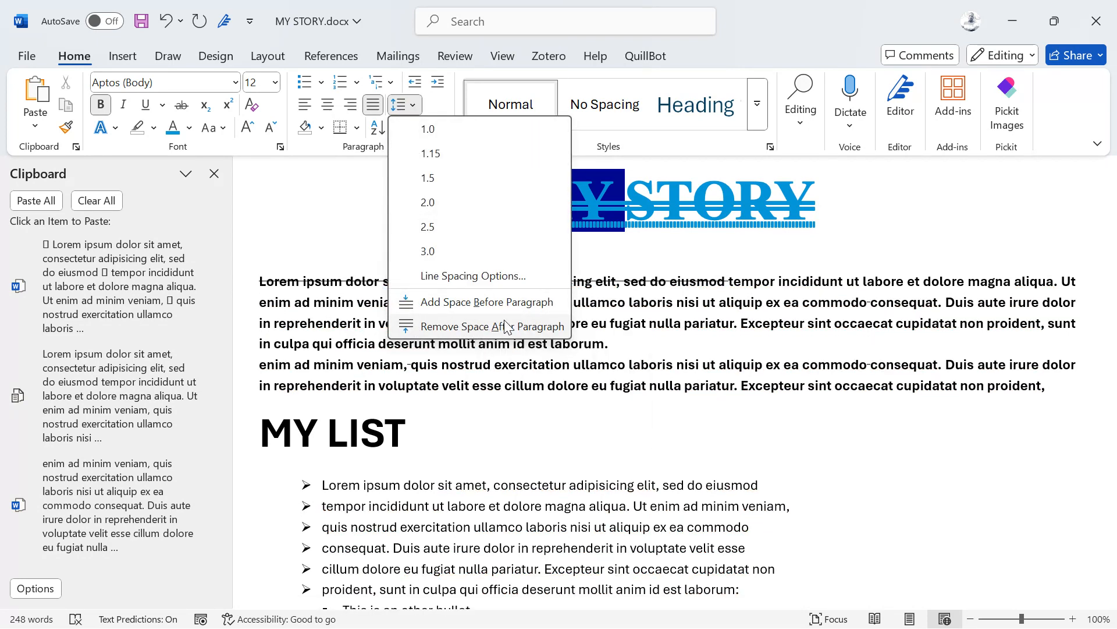
left_click(506, 326)
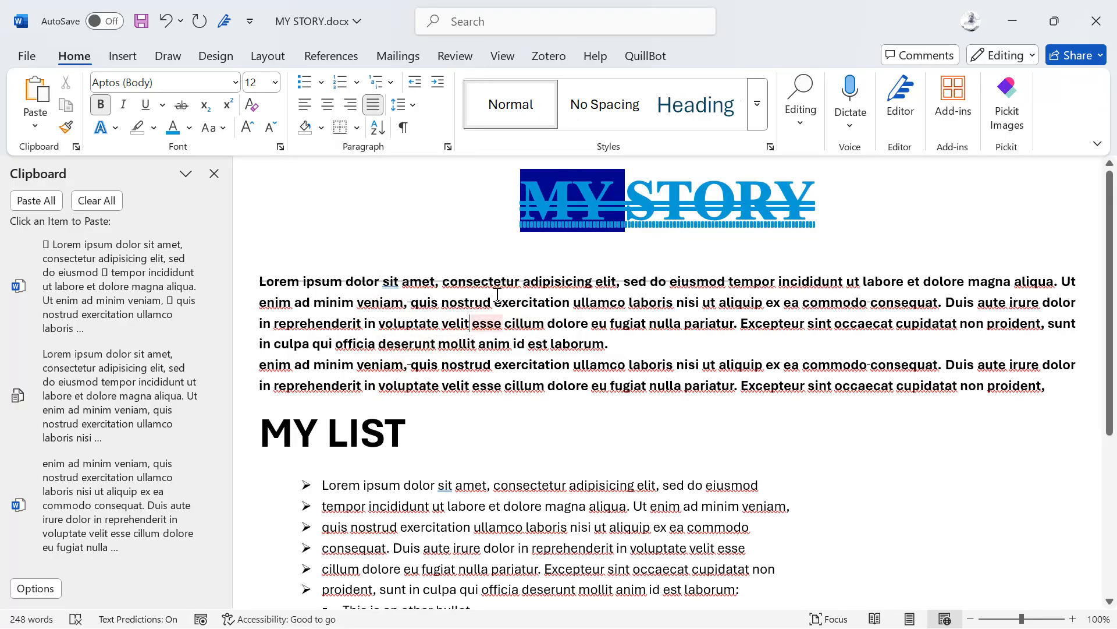
Step: Restore the space after the first paragraph and reopen the line-spacing choices
right_click(409, 281)
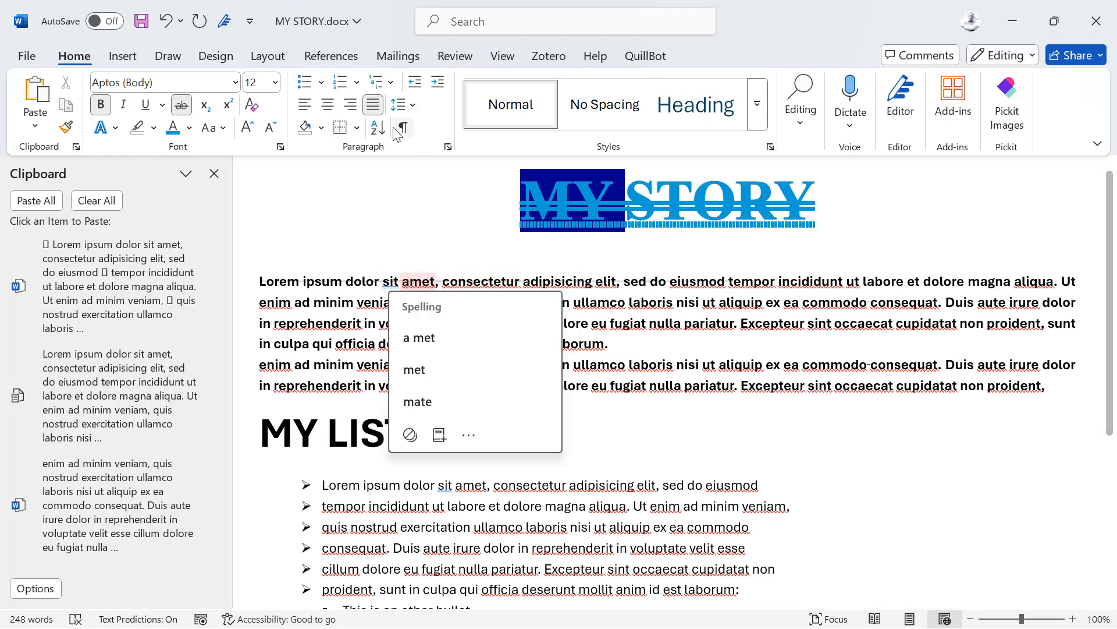
left_click(413, 107)
left_click(415, 111)
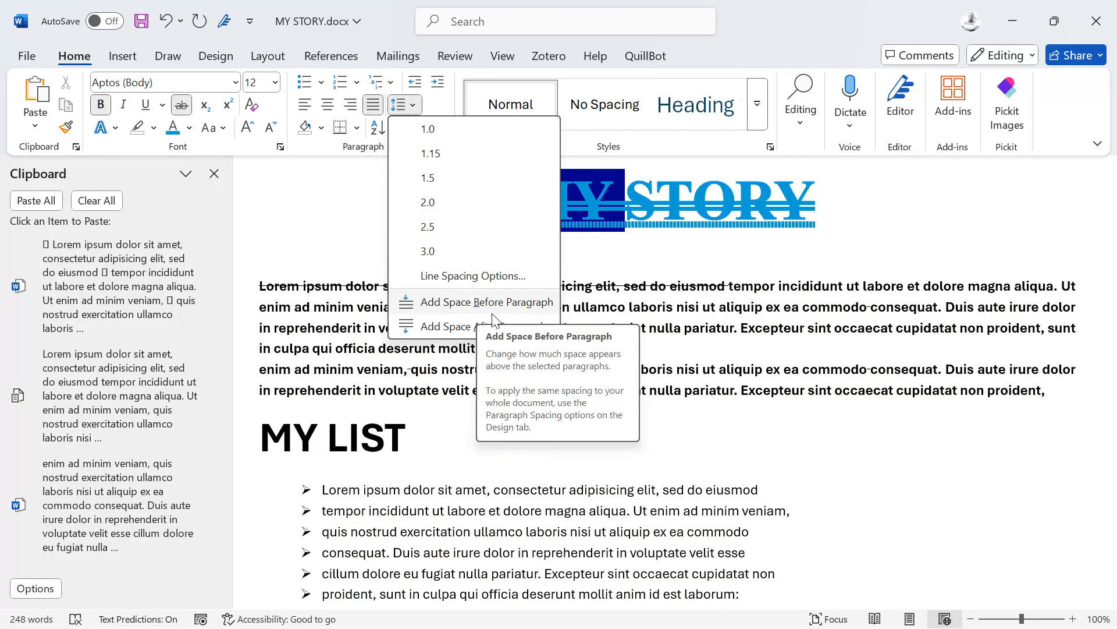
left_click(430, 326)
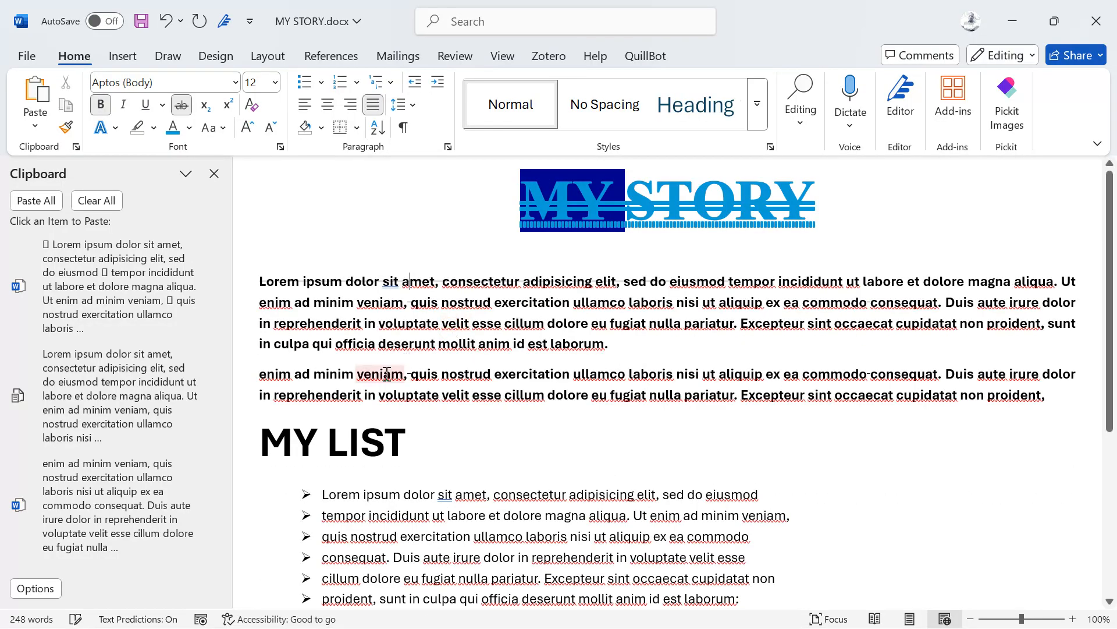
right_click(428, 329)
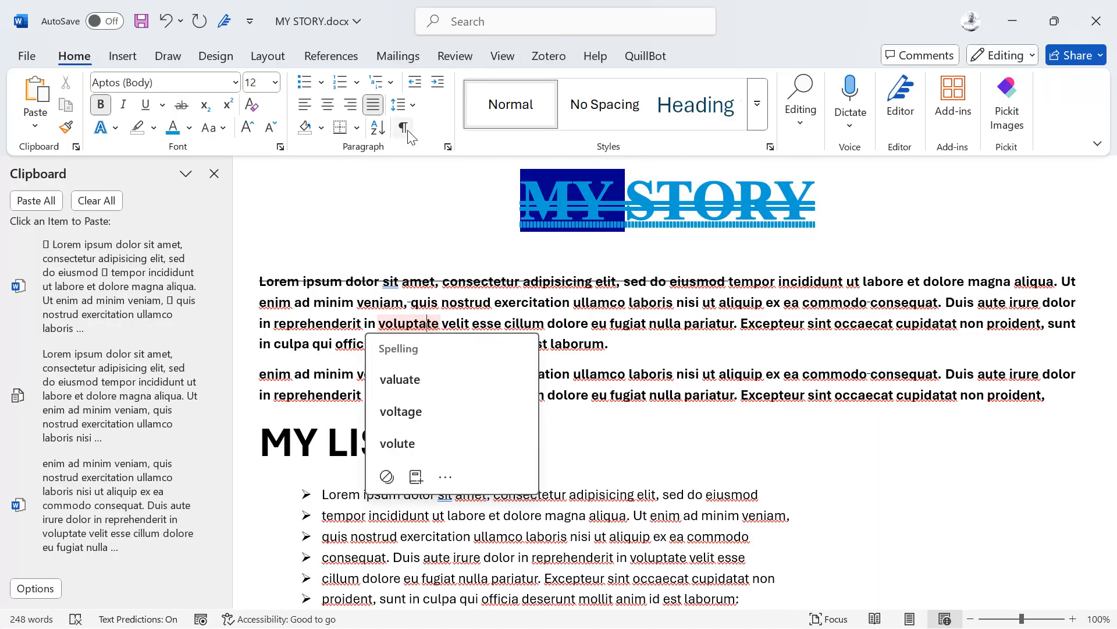
left_click(412, 106)
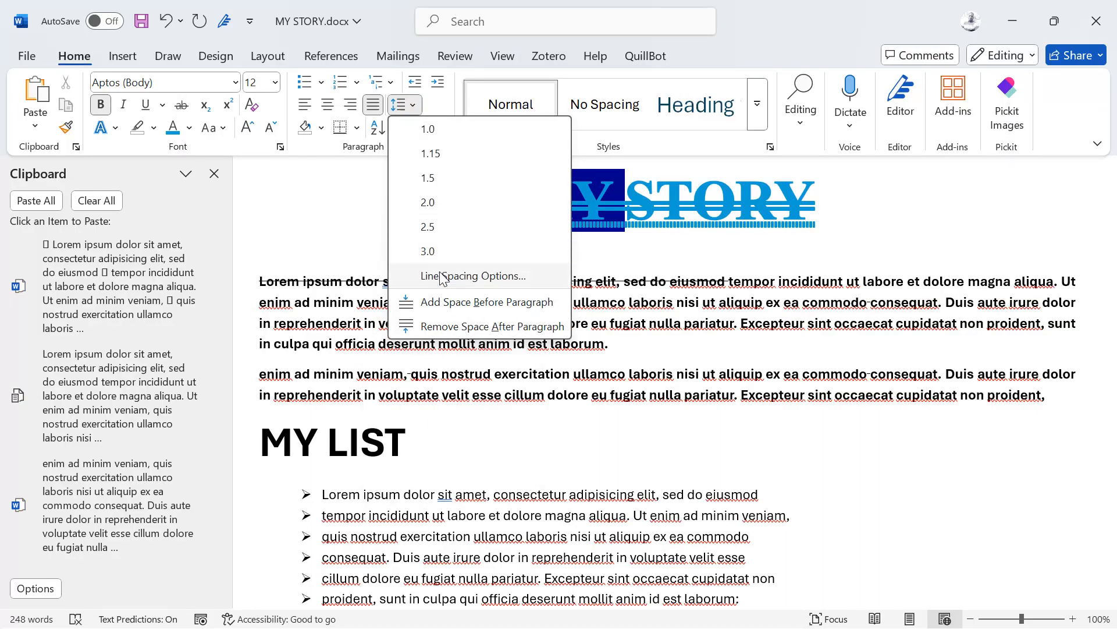
Step: Raise the first paragraph's Spacing After from 8 pt to 24 pt in the Paragraph dialog
left_click(481, 273)
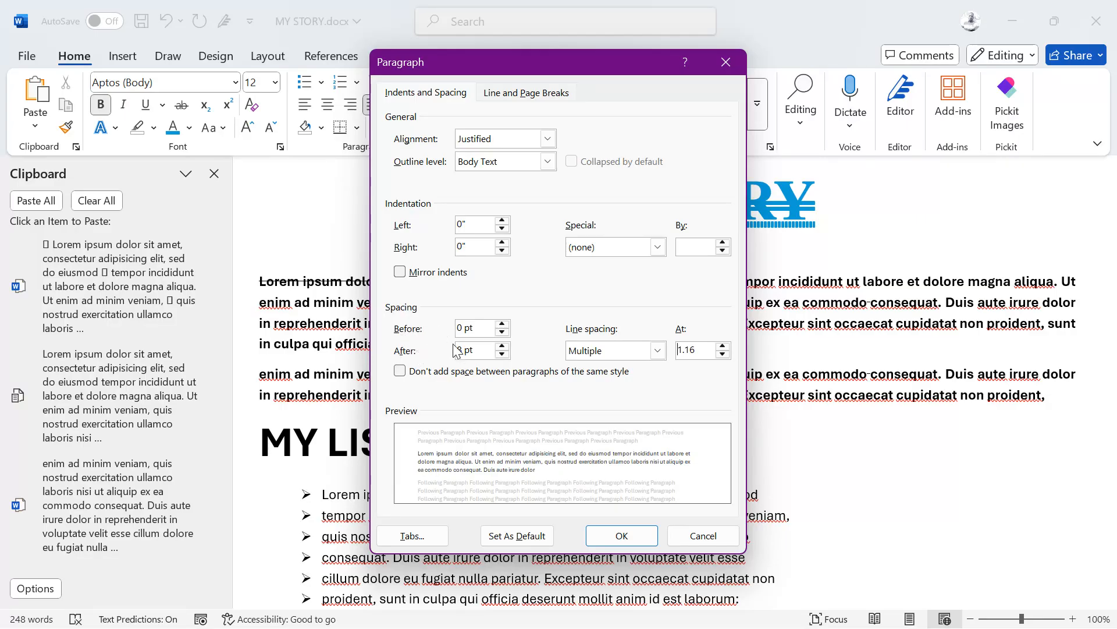
left_click(502, 346)
left_click(503, 346)
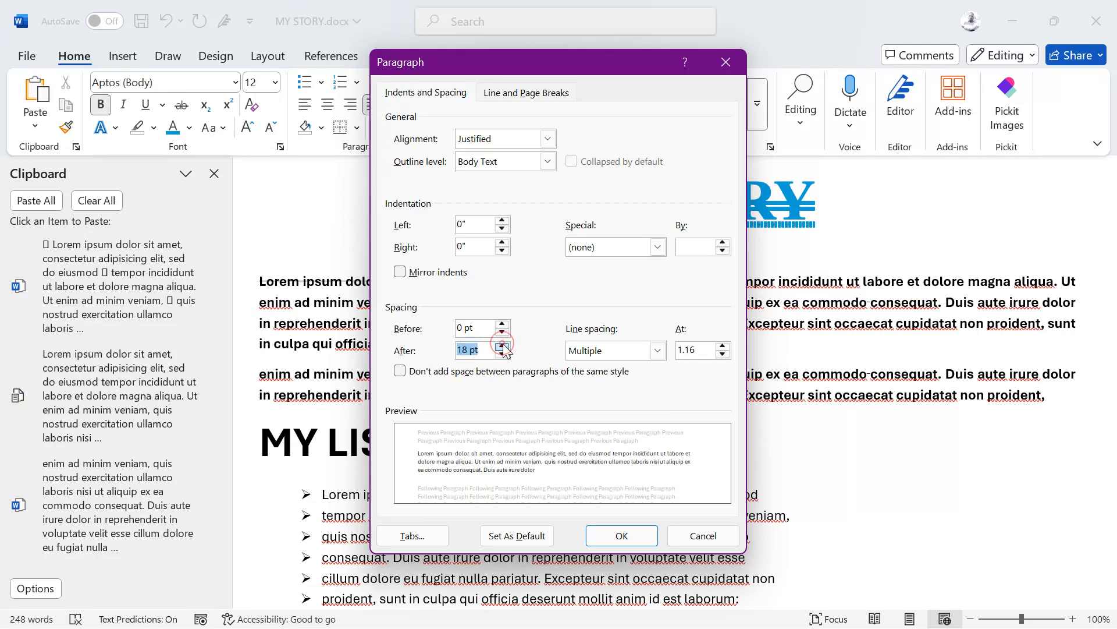
left_click(503, 347)
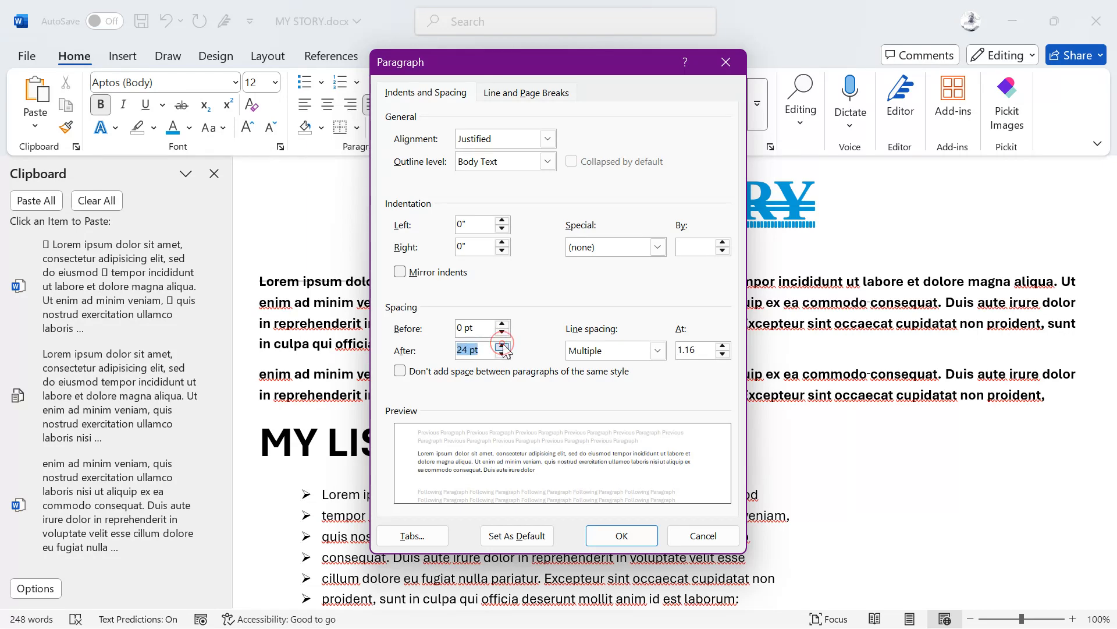
left_click(611, 537)
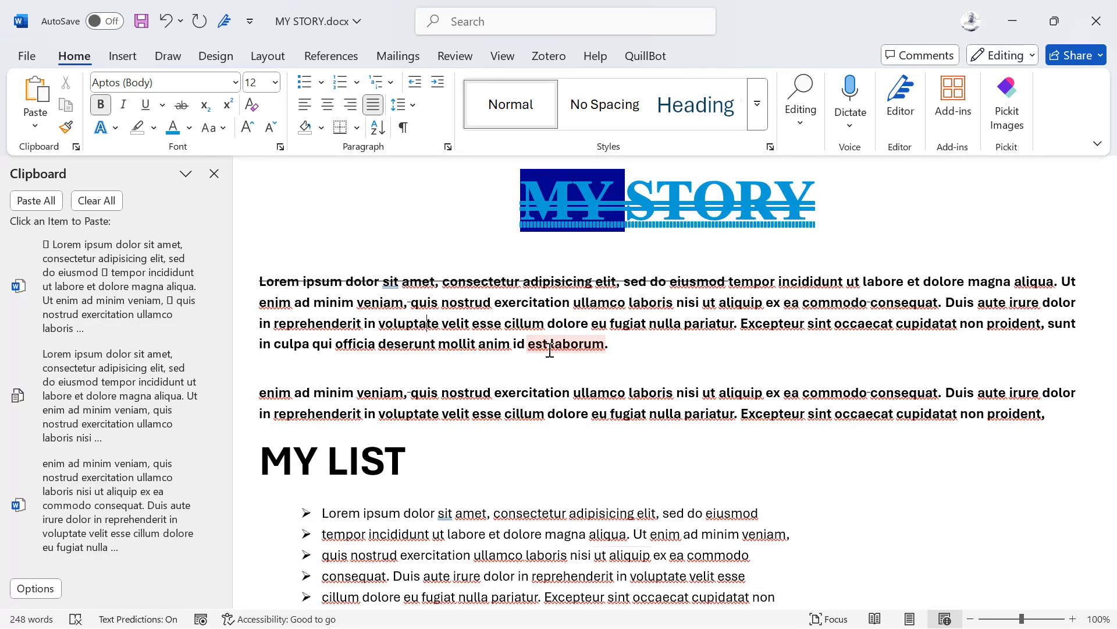
Step: After several trial selections, select the entire first paragraph
left_click(246, 280)
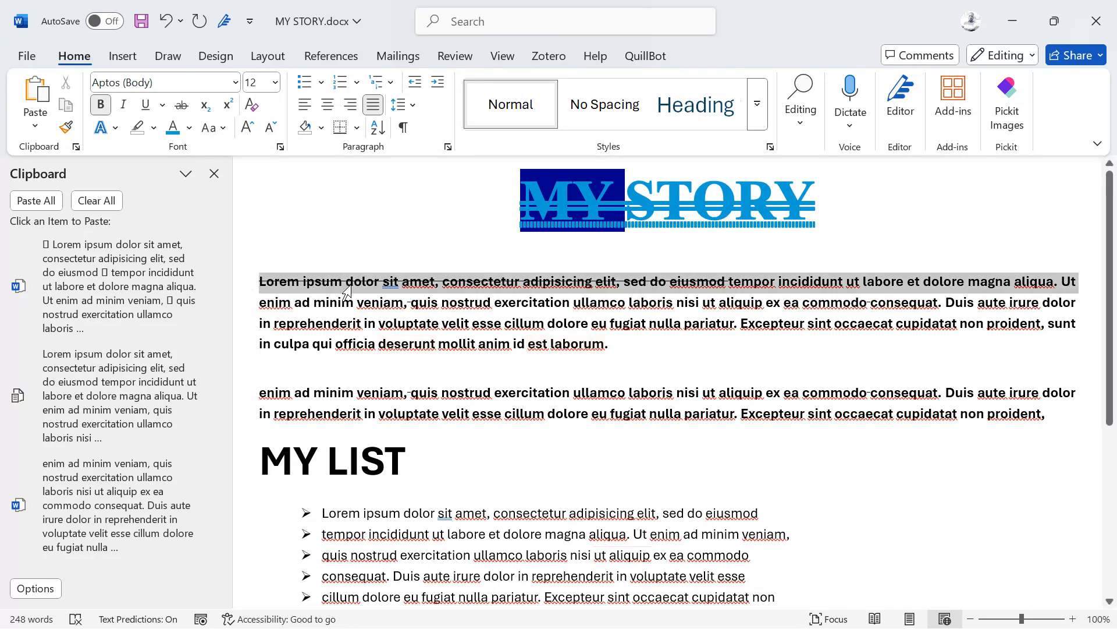
left_click(249, 306)
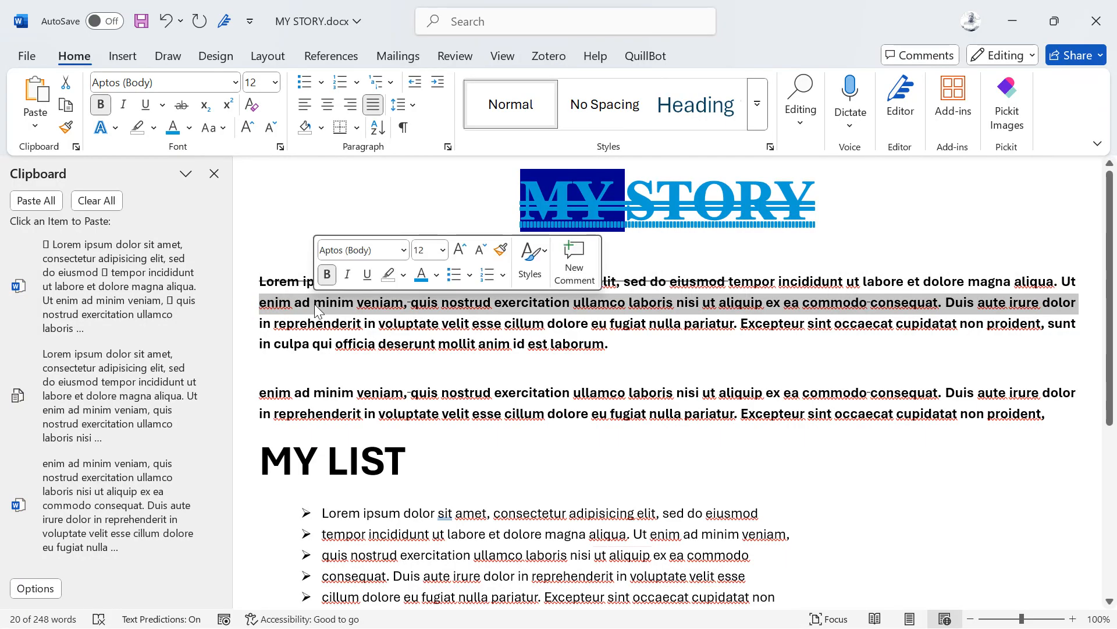
left_click_drag(618, 349, 233, 280)
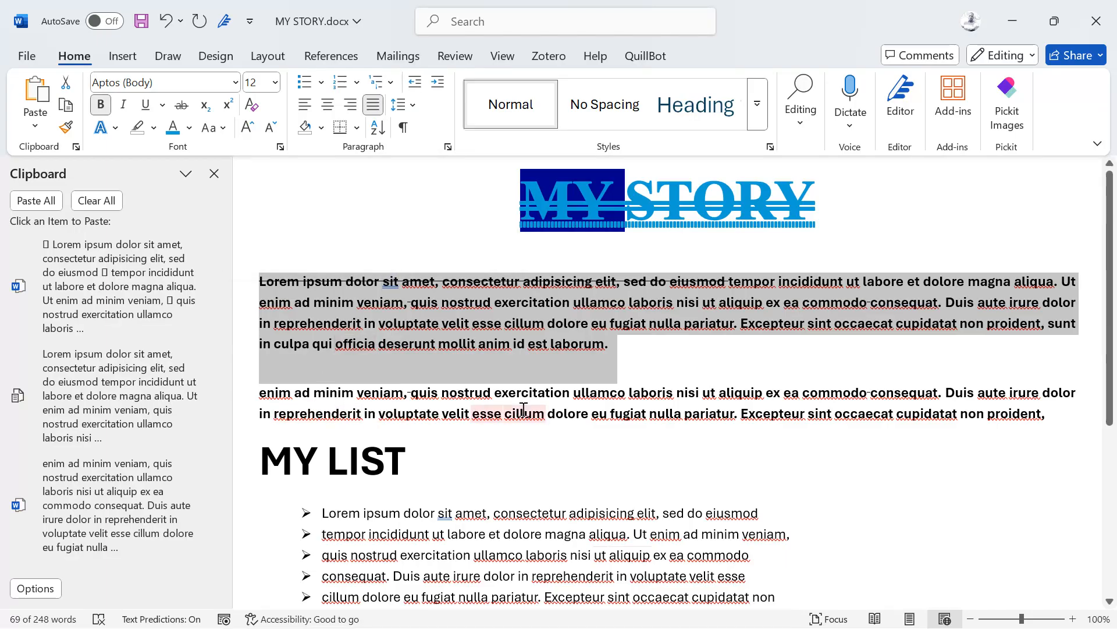
left_click_drag(494, 401, 281, 409)
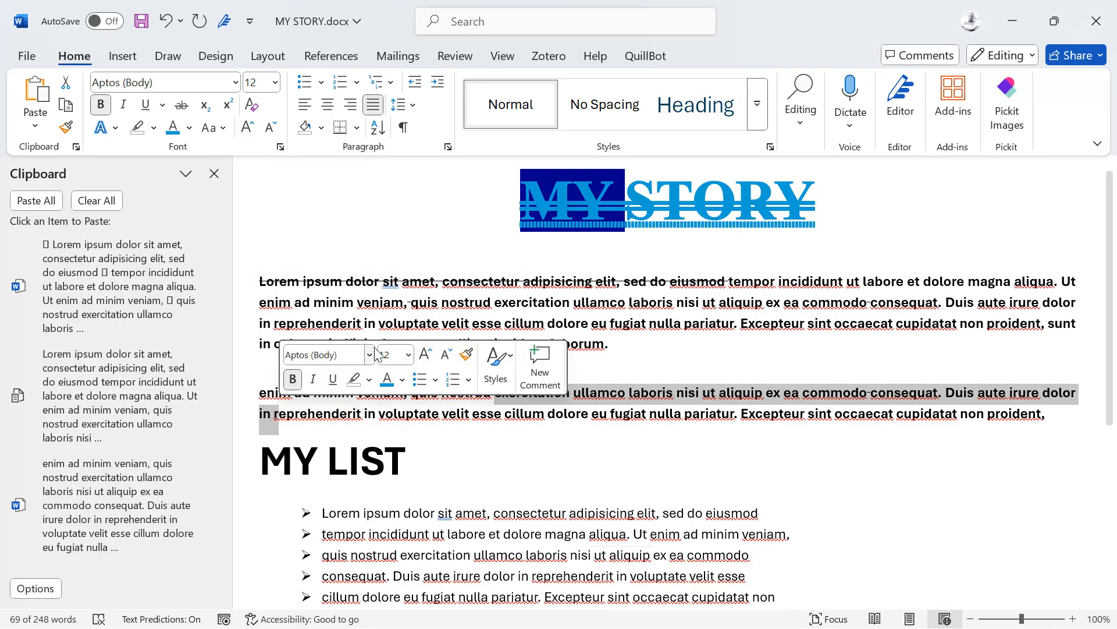
left_click_drag(244, 302, 342, 412)
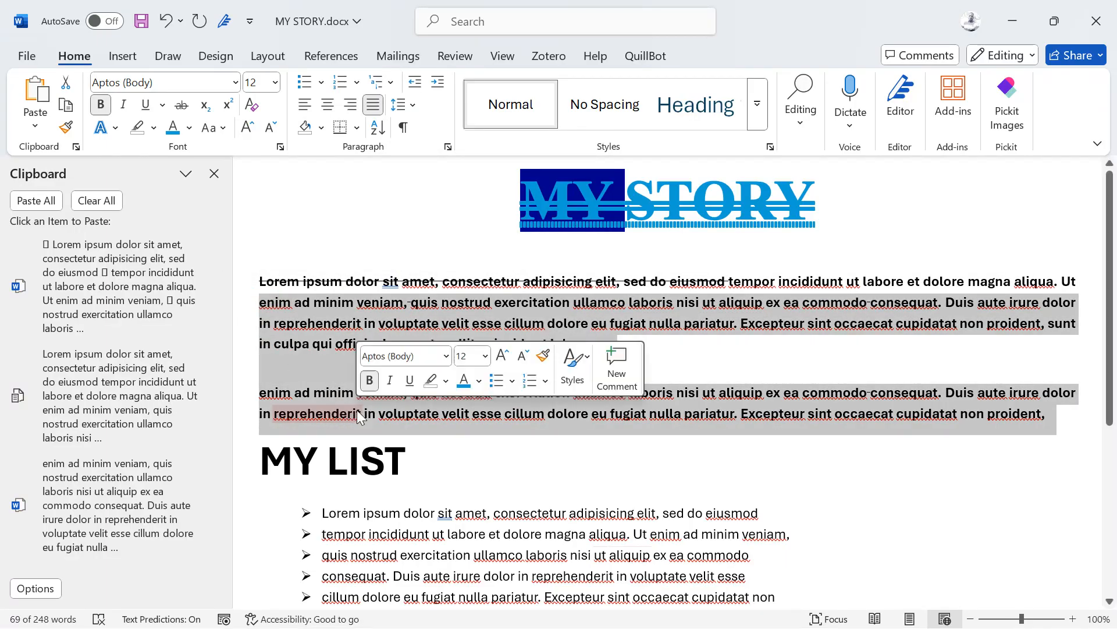
right_click(464, 283)
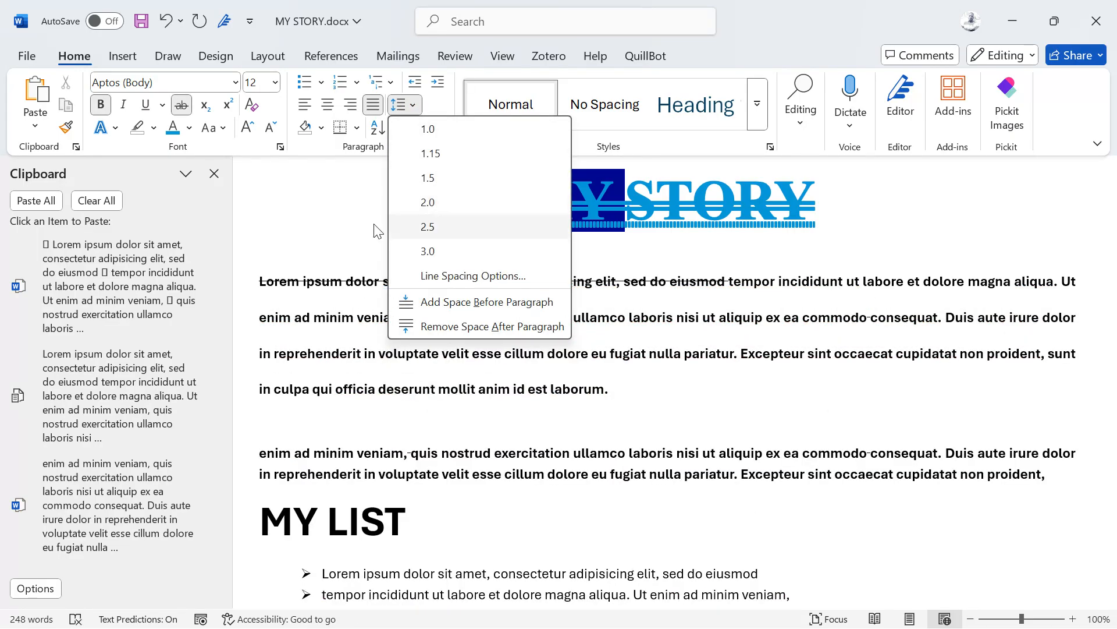
left_click(304, 236)
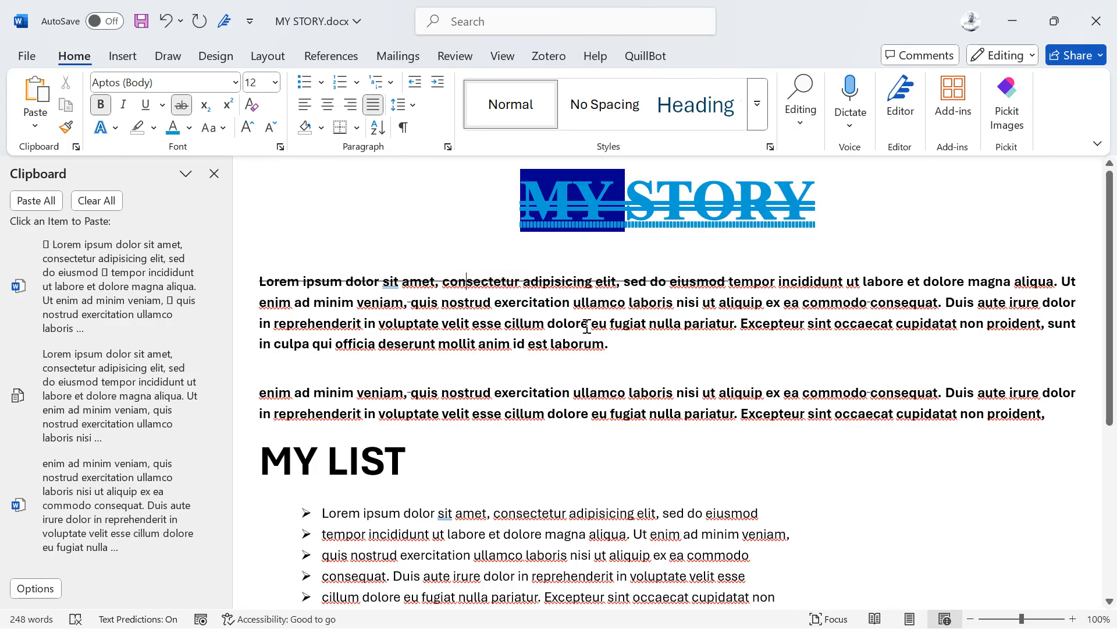
left_click_drag(604, 335, 260, 264)
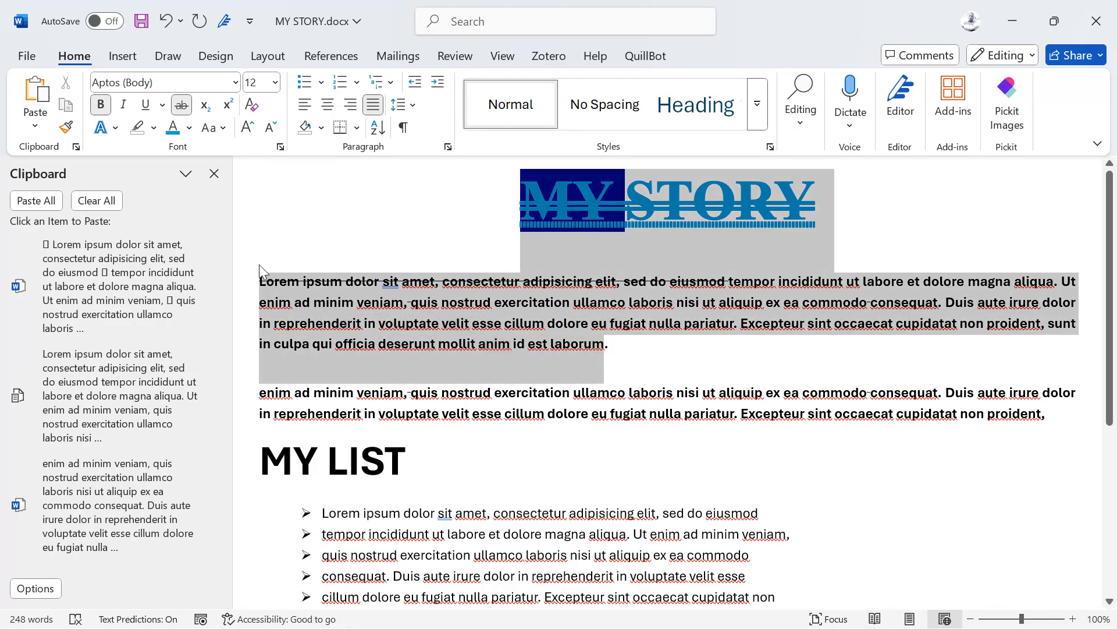
left_click(322, 281)
triple_click(392, 294)
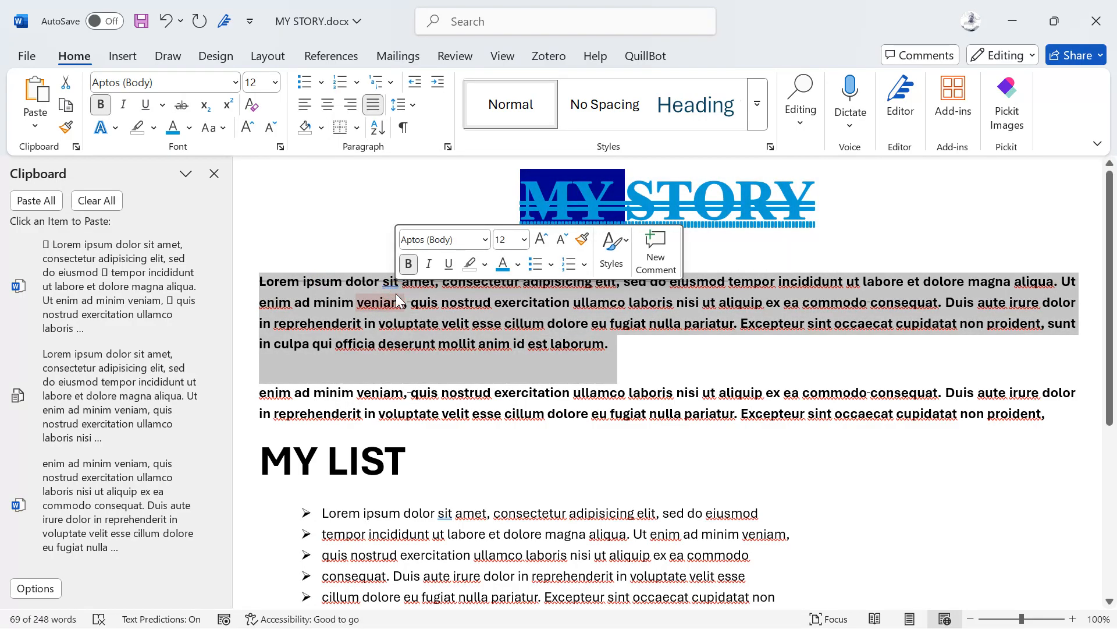
Step: Apply an Outside Borders box to the first paragraph, then deselect it
left_click(356, 129)
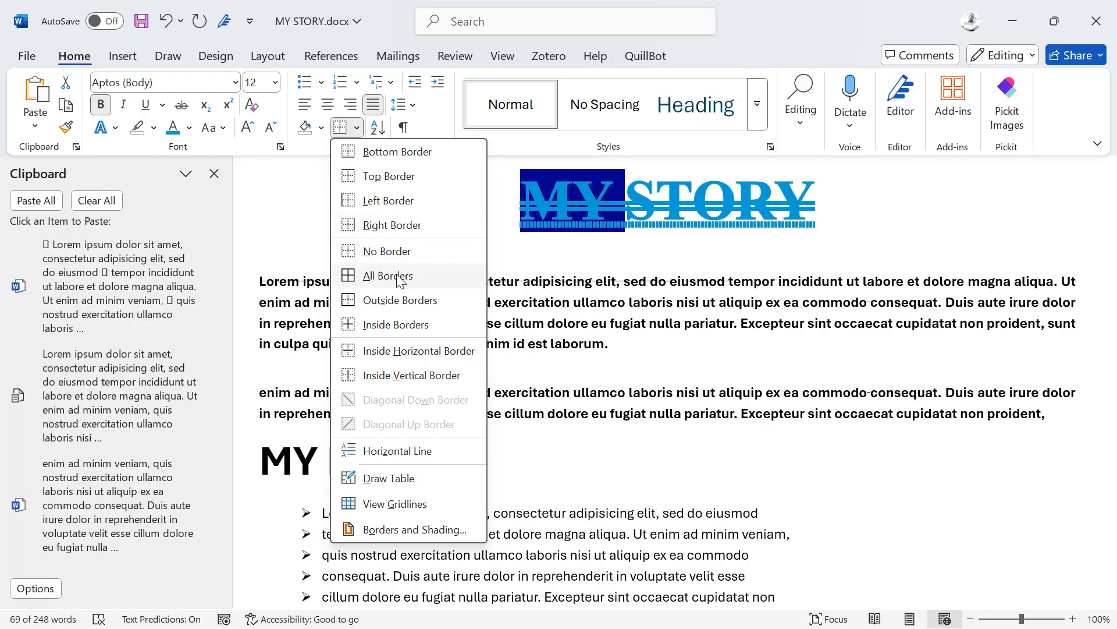
left_click(388, 308)
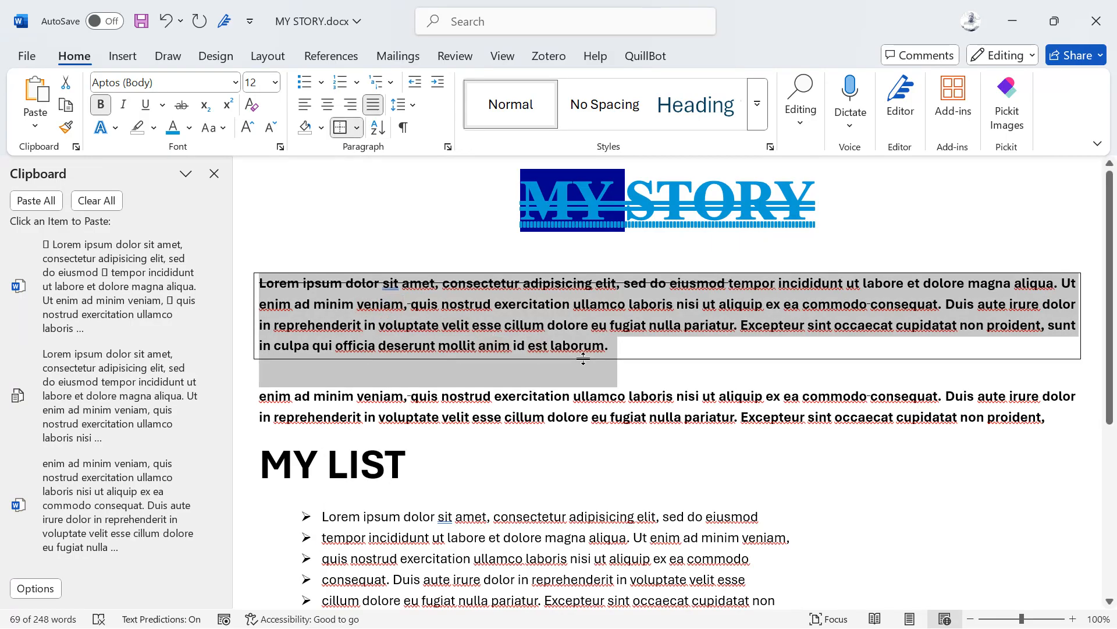
left_click(626, 367)
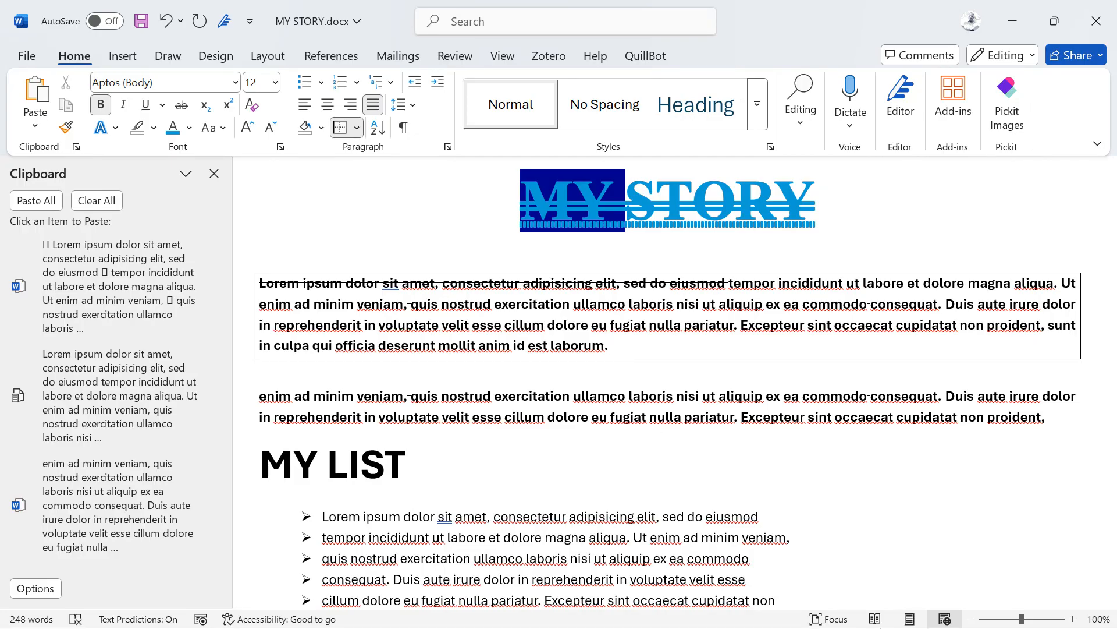
key("super")
key("Escape")
Step: Set the boxed first paragraph's line spacing to 1.5
scroll(870, 531, "down", 1)
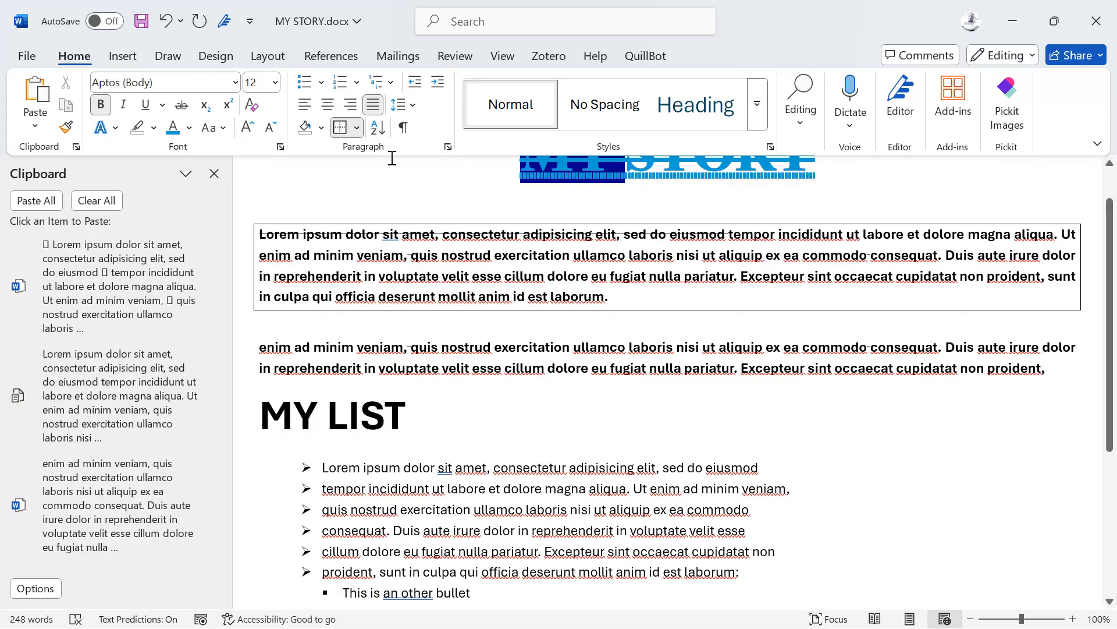
left_click(398, 105)
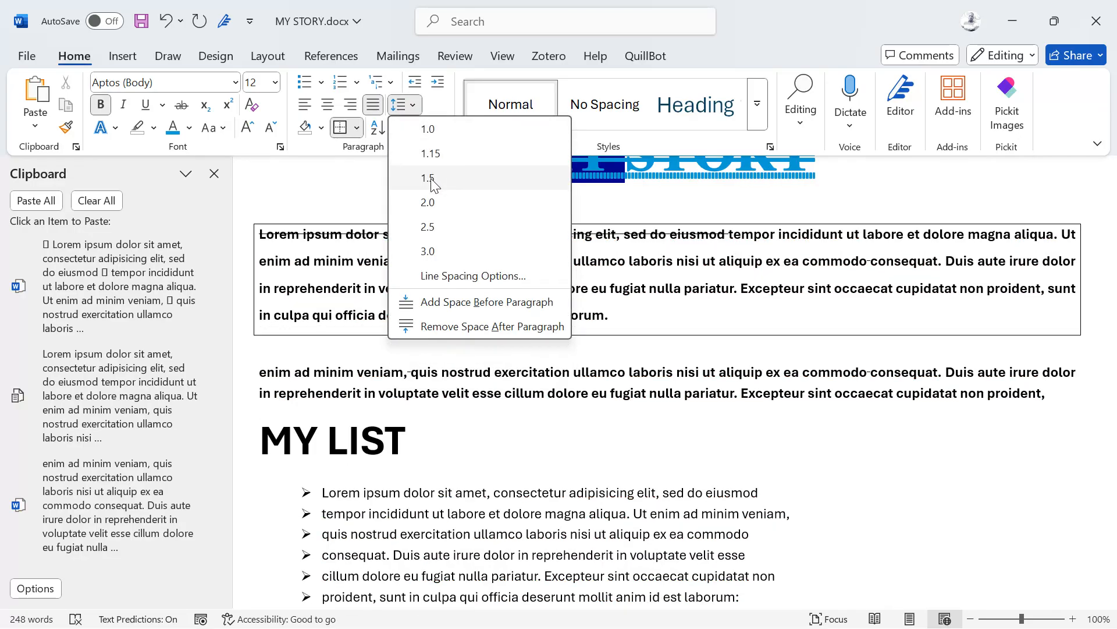
left_click(430, 179)
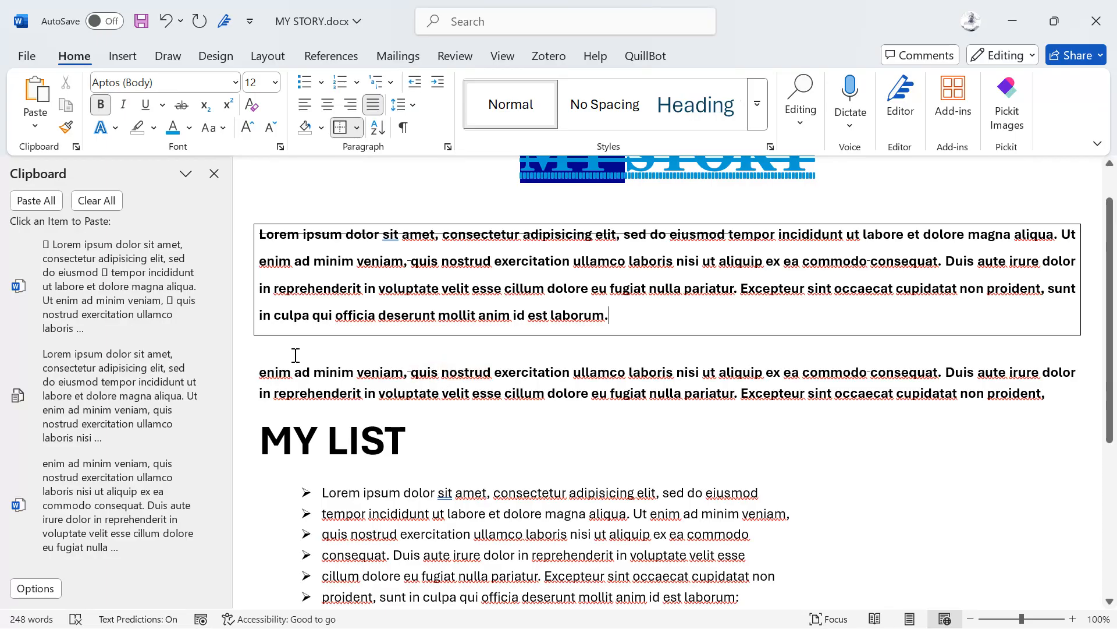
Step: Copy the second paragraph and paste it before the MY LIST heading
left_click_drag(247, 369, 649, 397)
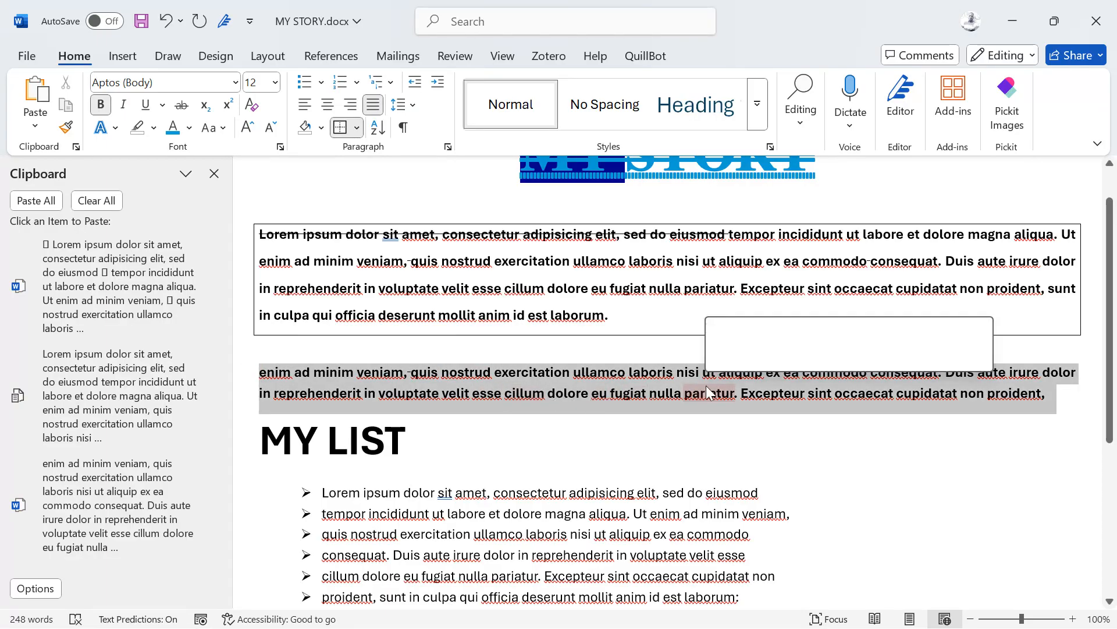
key("ctrl+c")
key("Right")
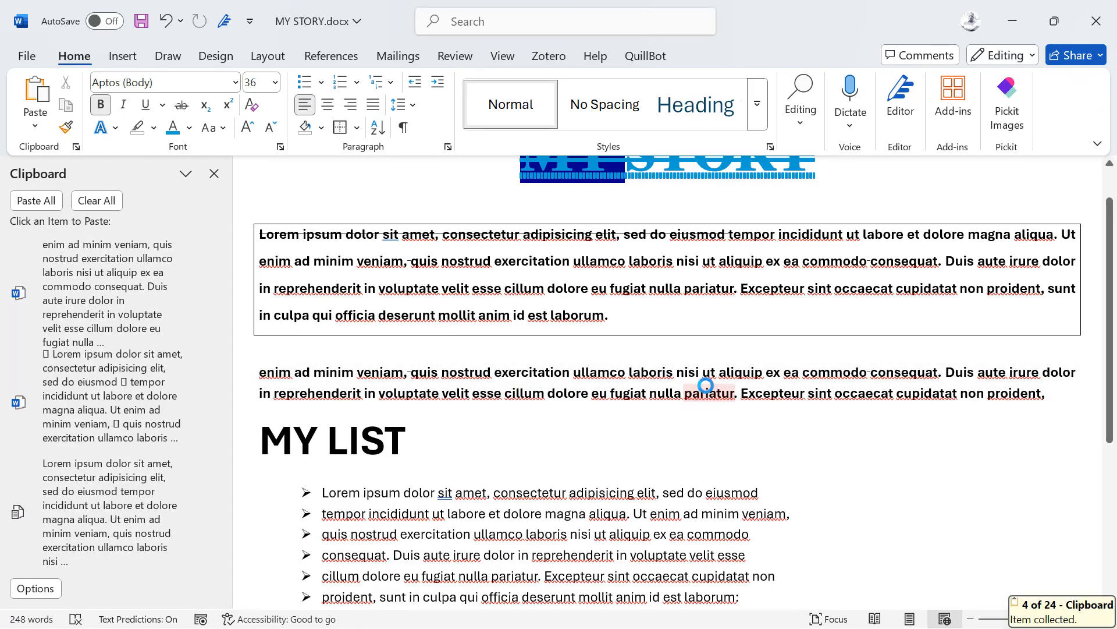
key("ctrl+v")
key("ctrl+v")
key("ctrl")
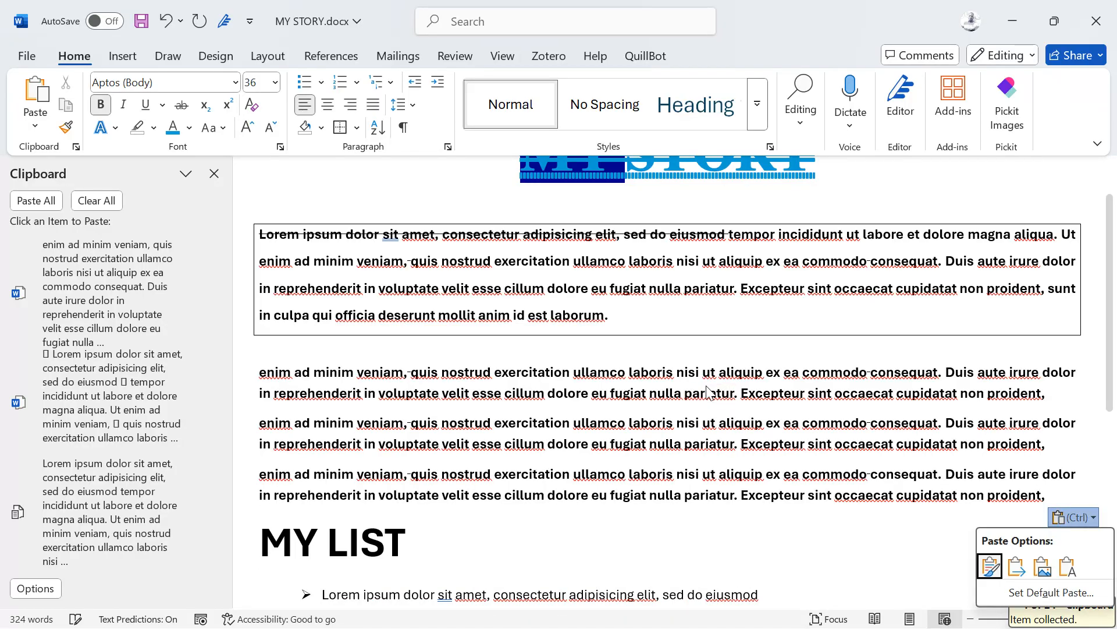
left_click(254, 464)
Step: Join the pasted copies into the second paragraph as one paragraph
right_click(261, 474)
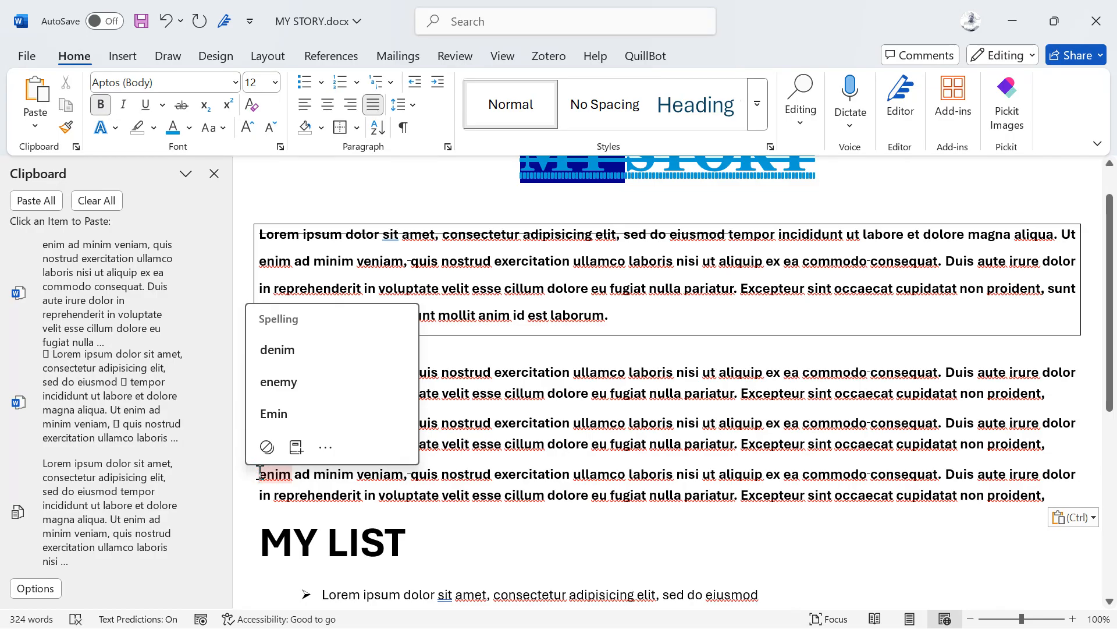
key("Escape")
key("BackSpace")
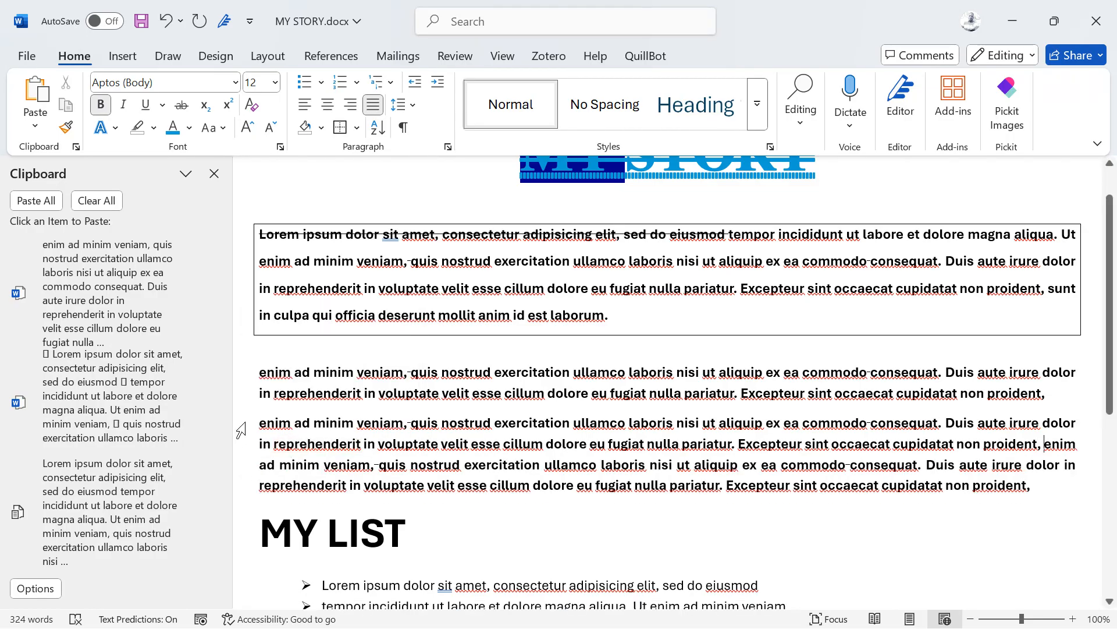
left_click(241, 430)
key("Left")
key("BackSpace")
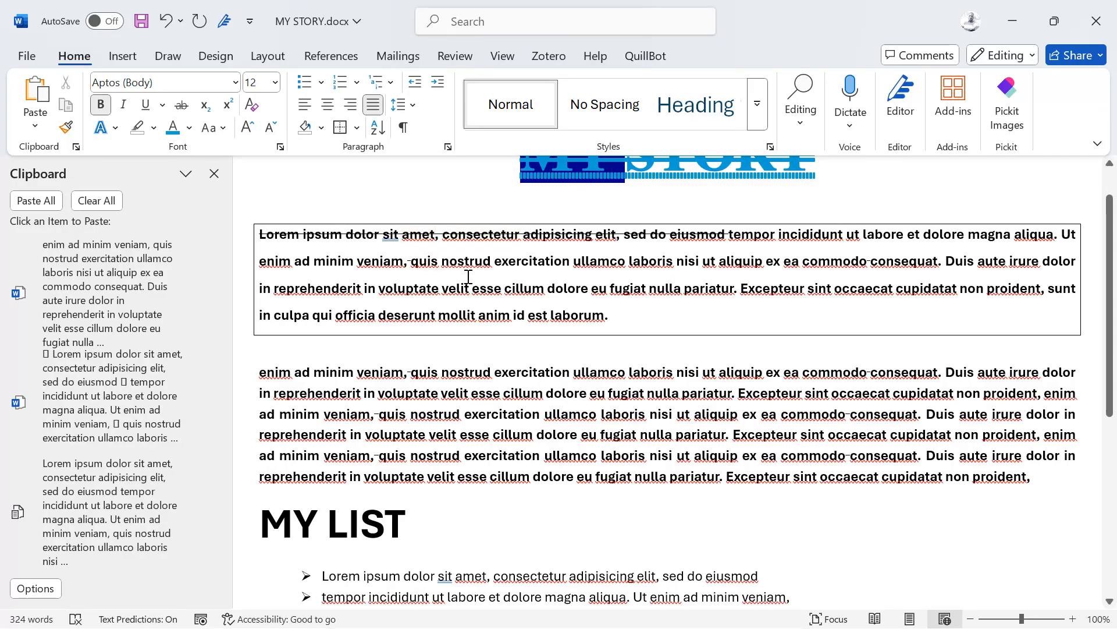
Step: Change the boxed paragraph and the enim ad minim veniam paragraph to Times New Roman
key("ctrl+a")
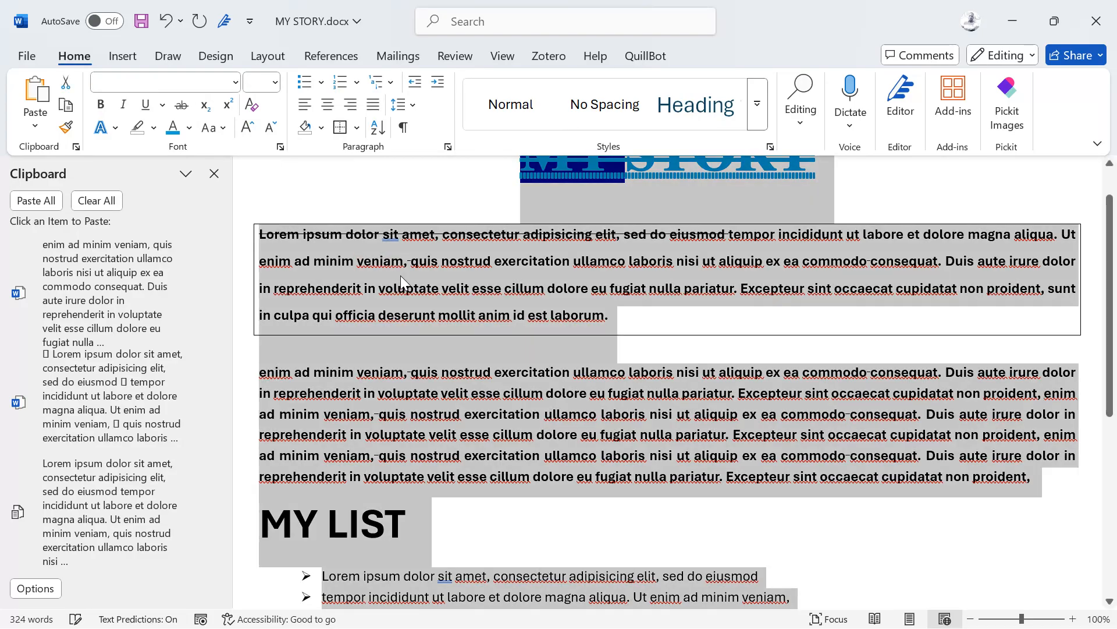
left_click(376, 320)
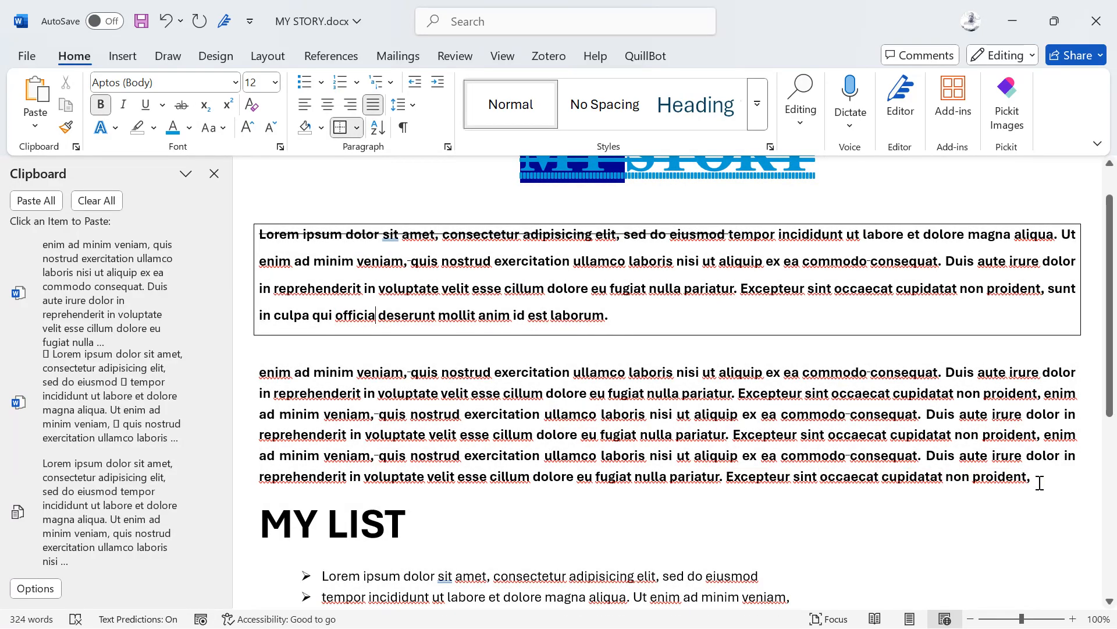
left_click_drag(1039, 483, 261, 234)
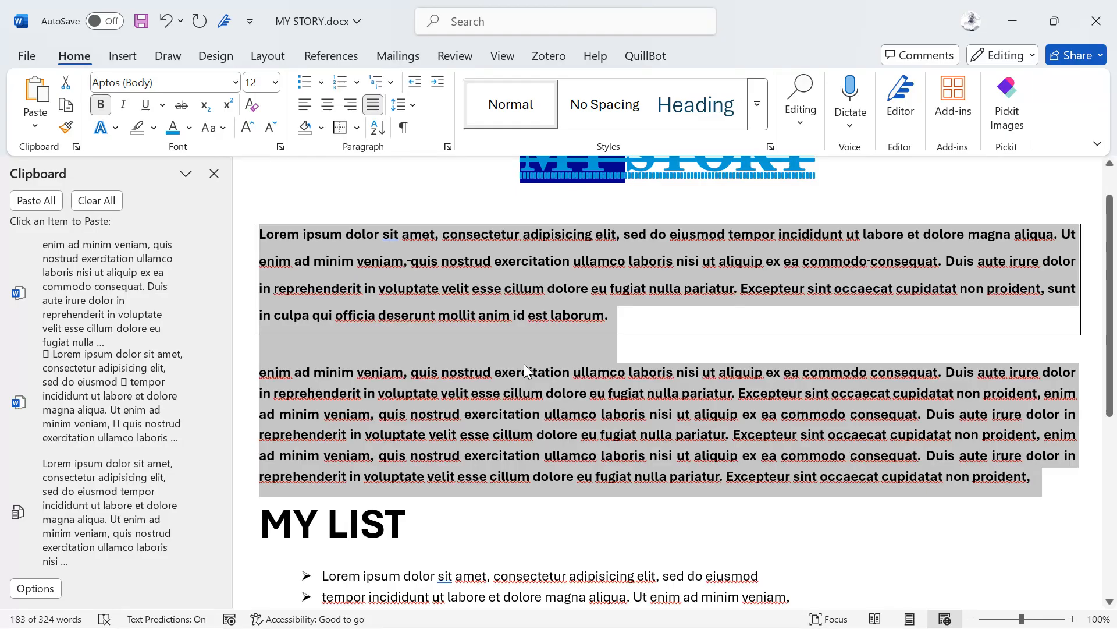
left_click(139, 81)
type("Times New Roman")
key("Return")
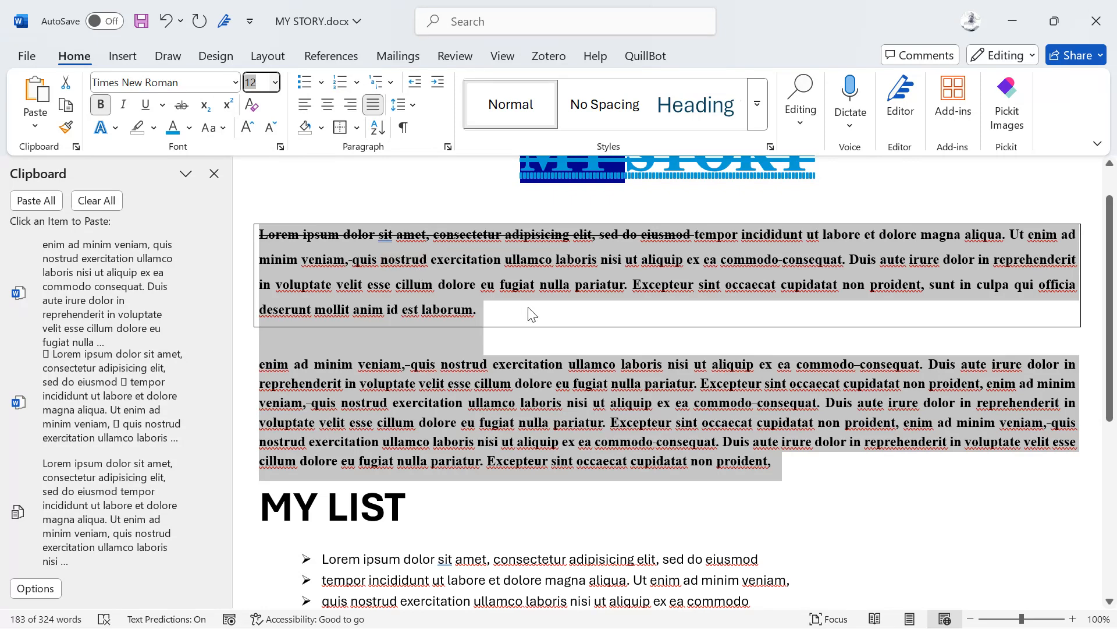
left_click(526, 281)
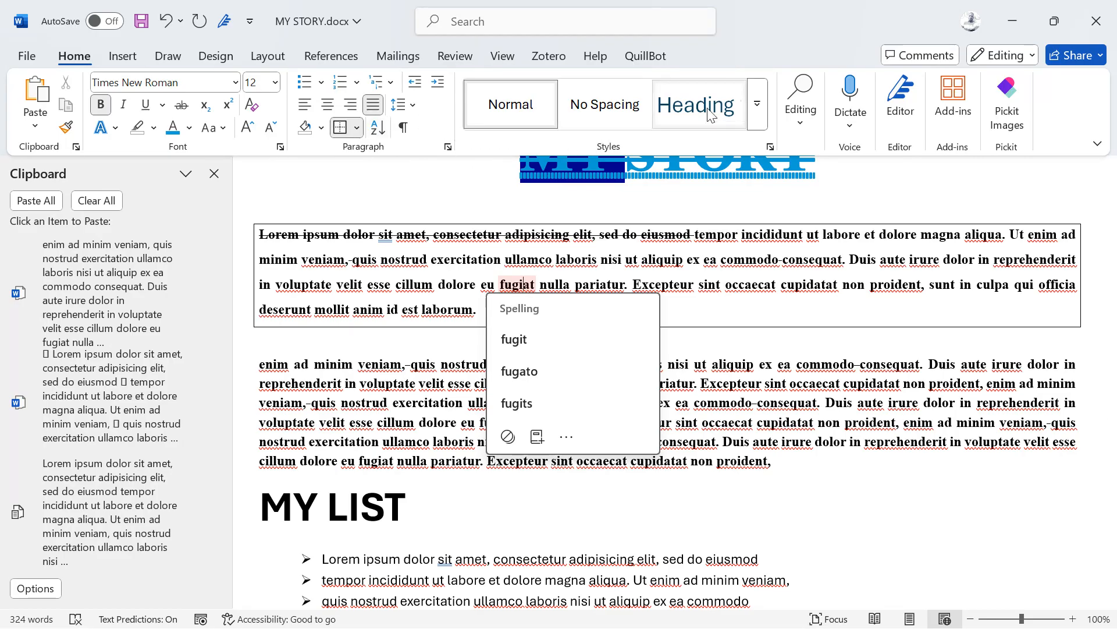
Step: Browse the Styles gallery without applying a style, then show the Insert features and bring up Start
left_click(752, 107)
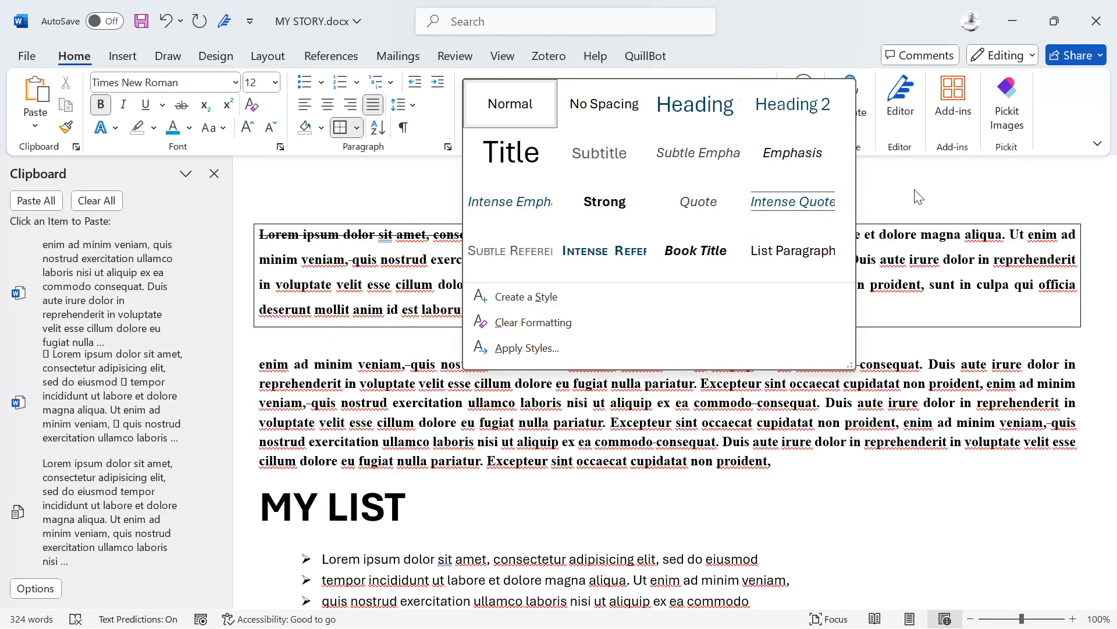
left_click(920, 189)
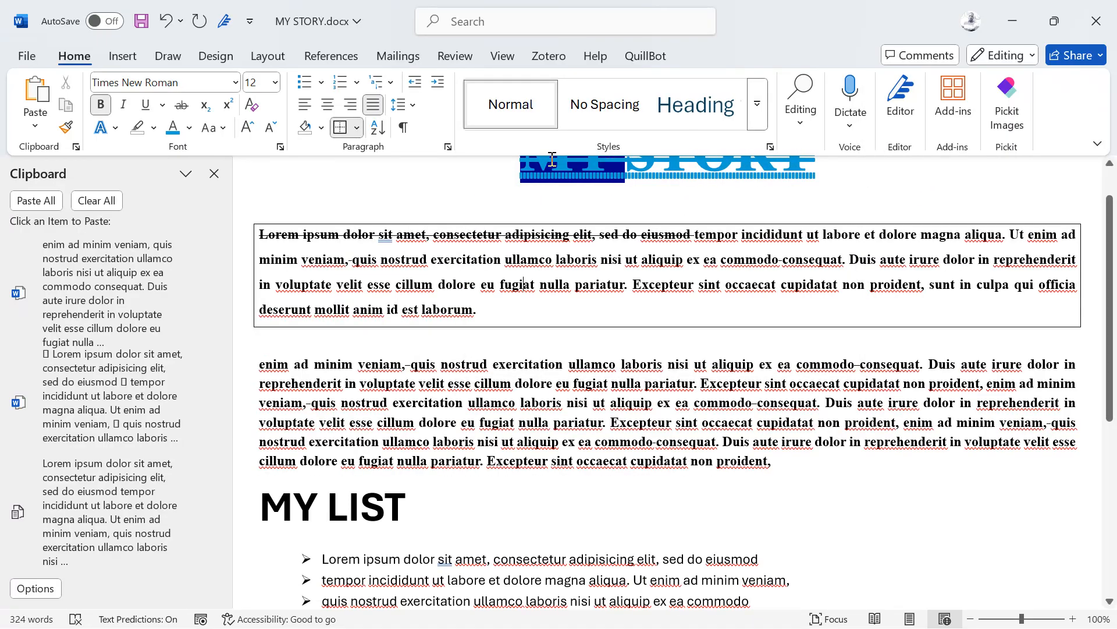
left_click(130, 59)
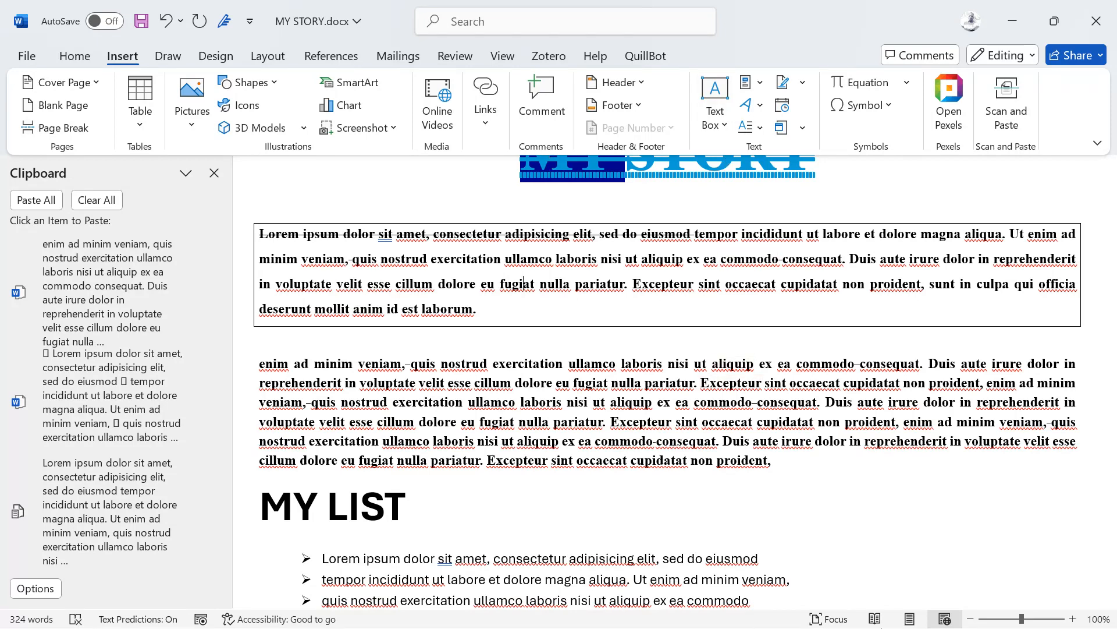
key("super")
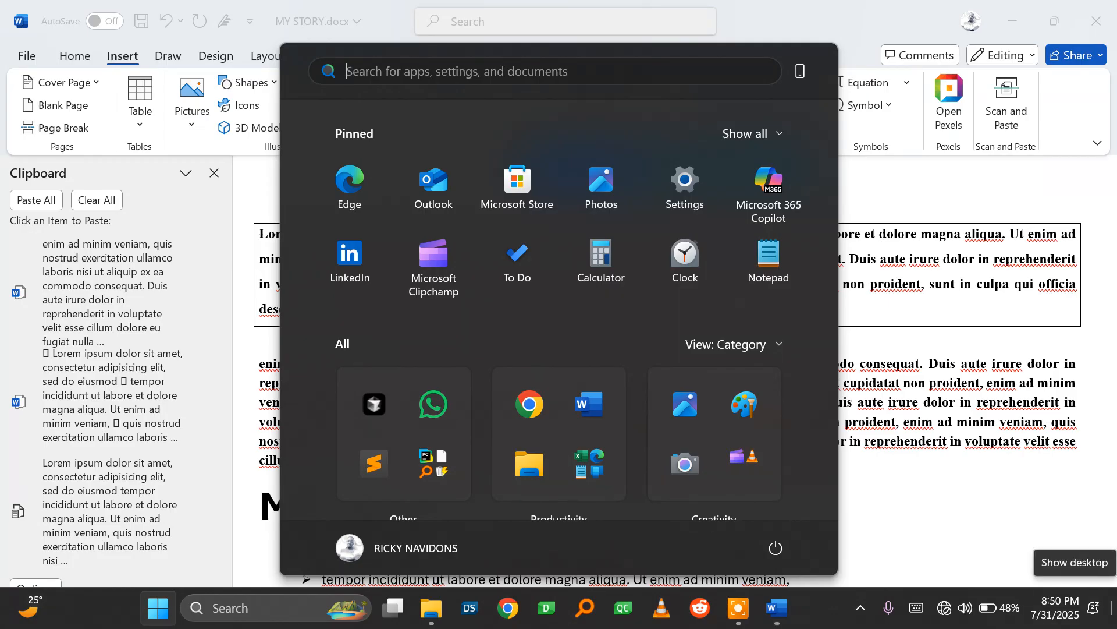
Step: Move to the virtual desktop where Sublime Text is open
left_click(927, 524)
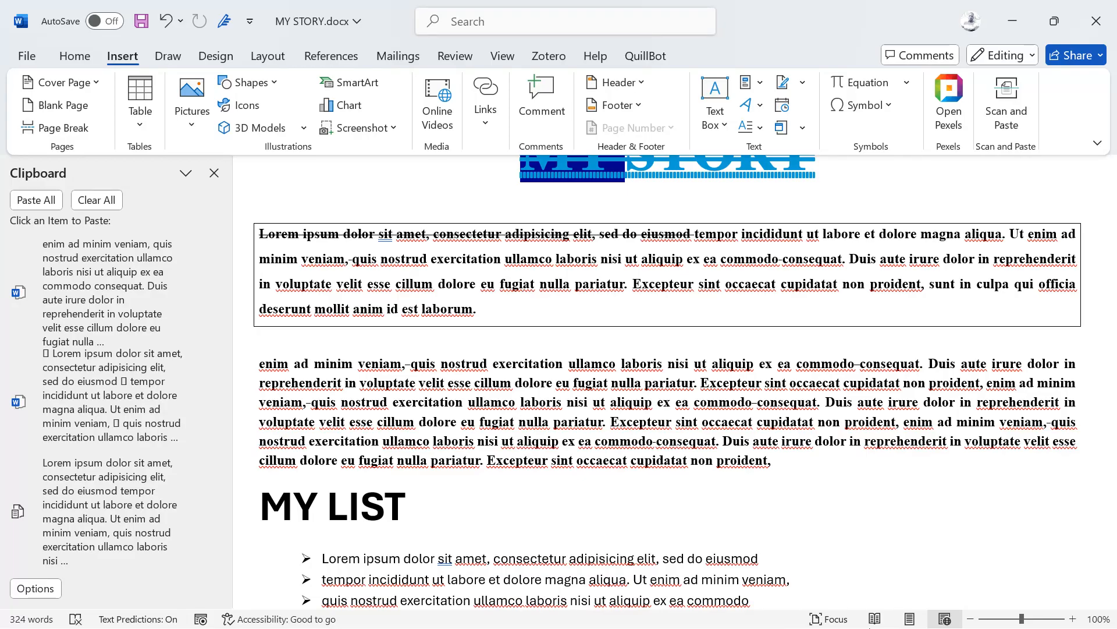
key("super")
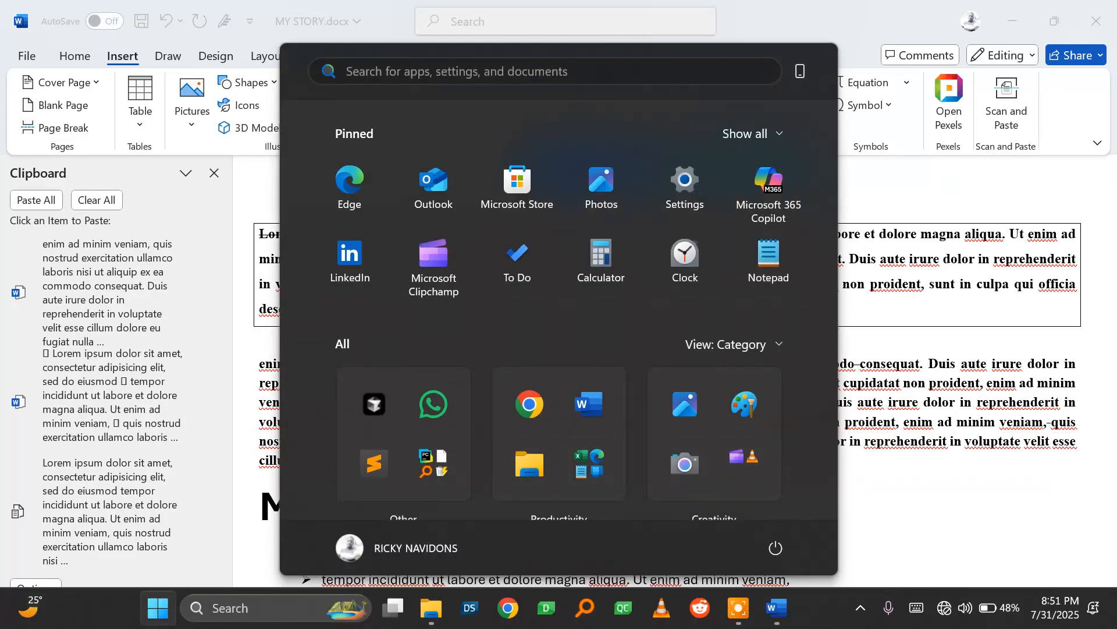
key("ctrl+super+Right")
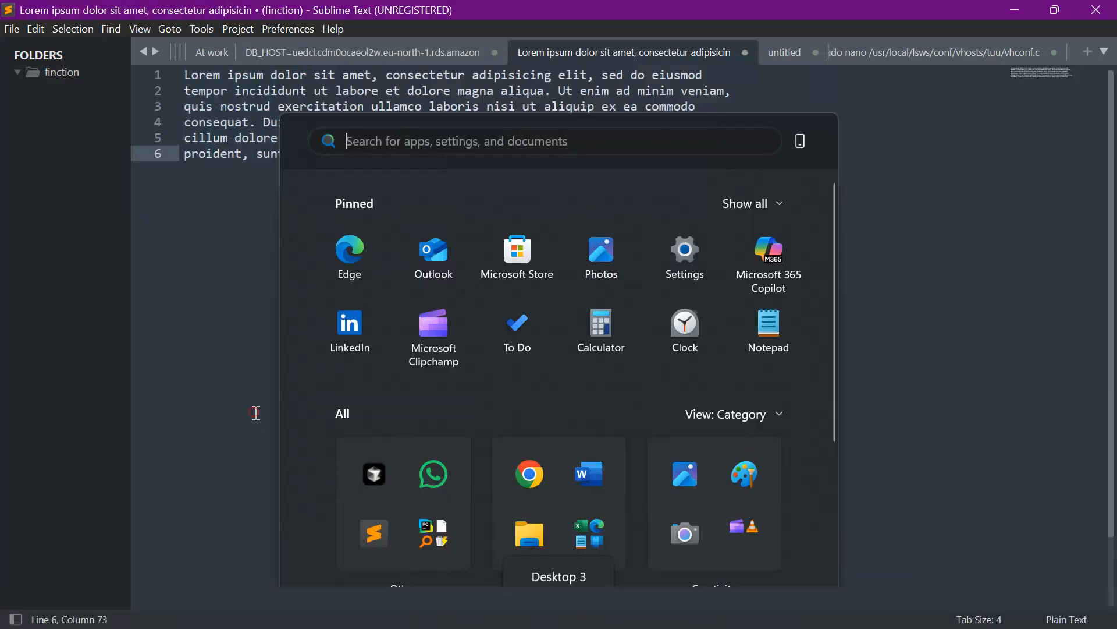
Step: Replace all the lorem text with the contact's phone number and enlarge the text size
left_click(256, 413)
key("ctrl+a")
key("ctrl+x")
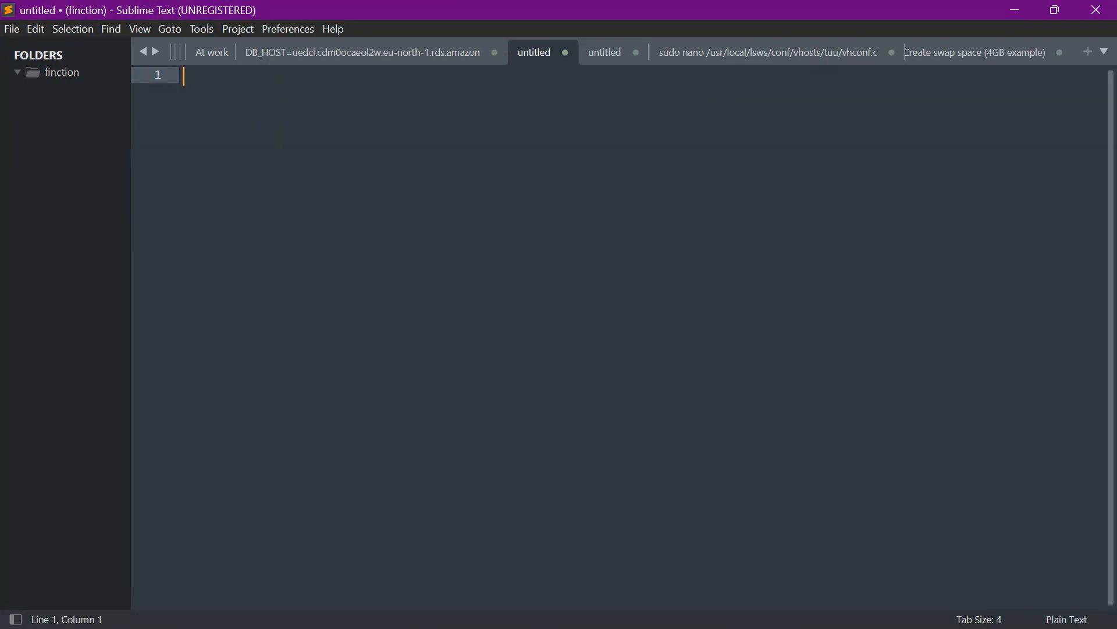
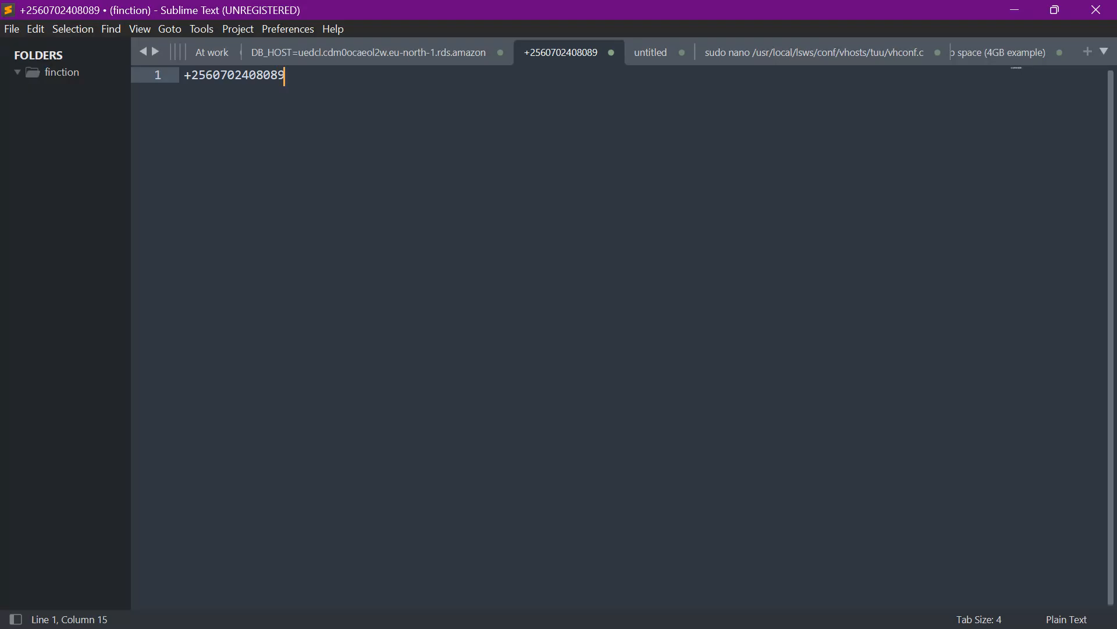
scroll(255, 411, "up", 10)
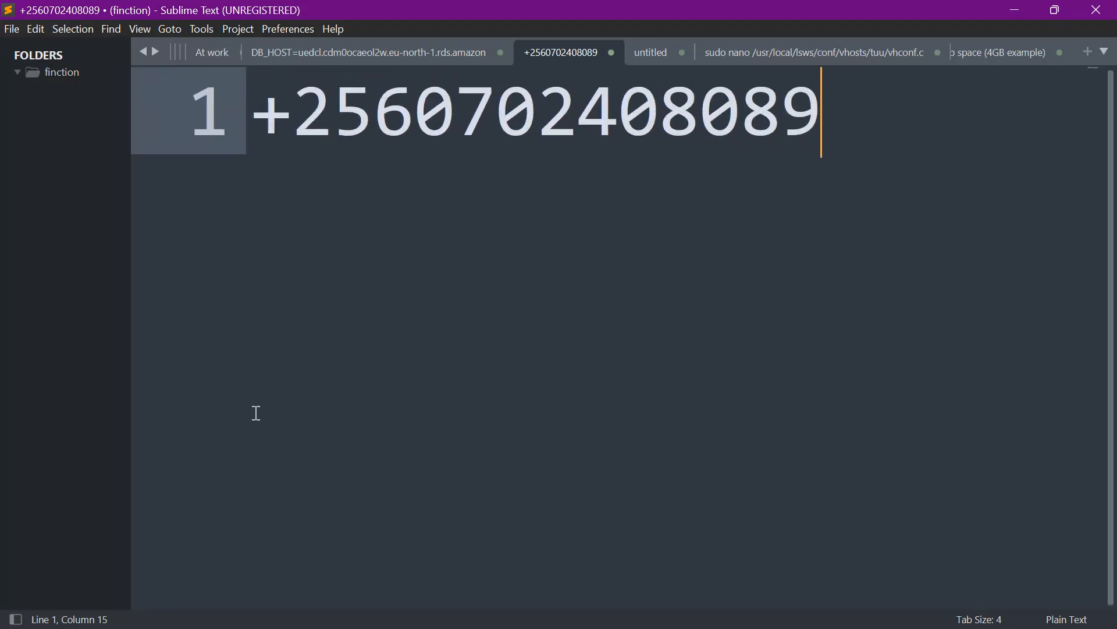
scroll(254, 410, "up", 3)
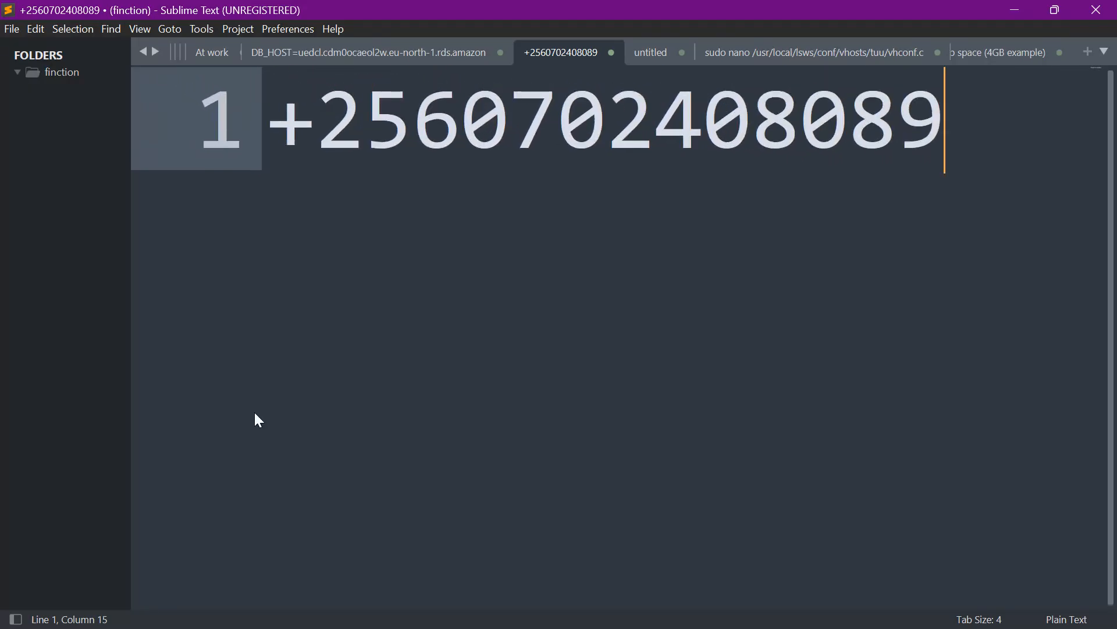
Step: Add the contact's full name on the two lines below the phone number
key("Return")
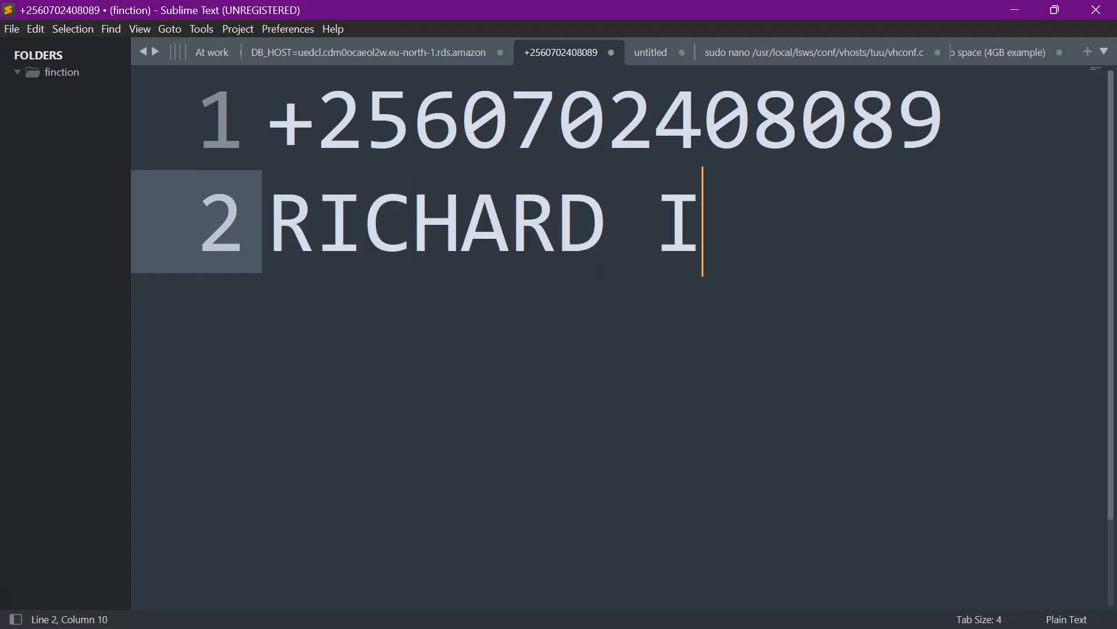
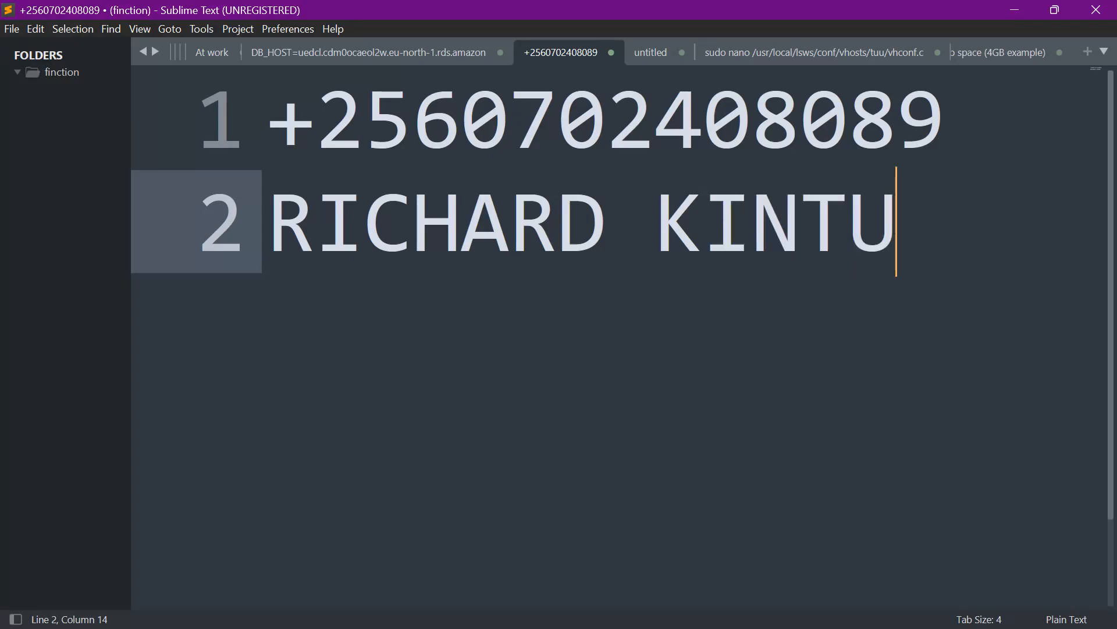
key("Return")
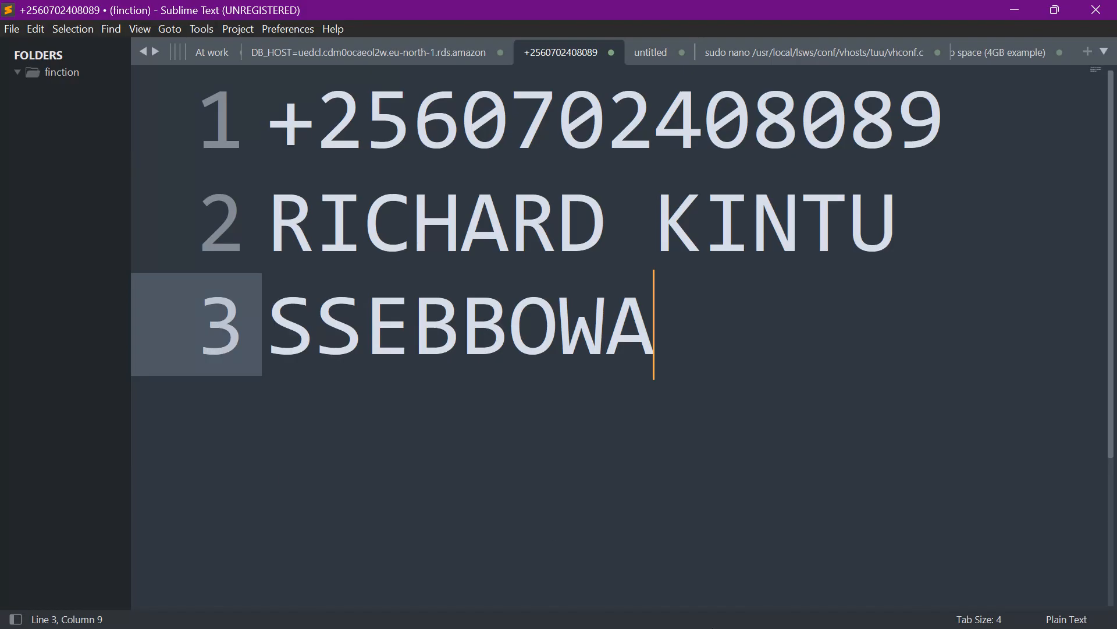
Step: Return to the desktop with the Word document and dismiss the Start menu
key("super")
key("ctrl+super+Right")
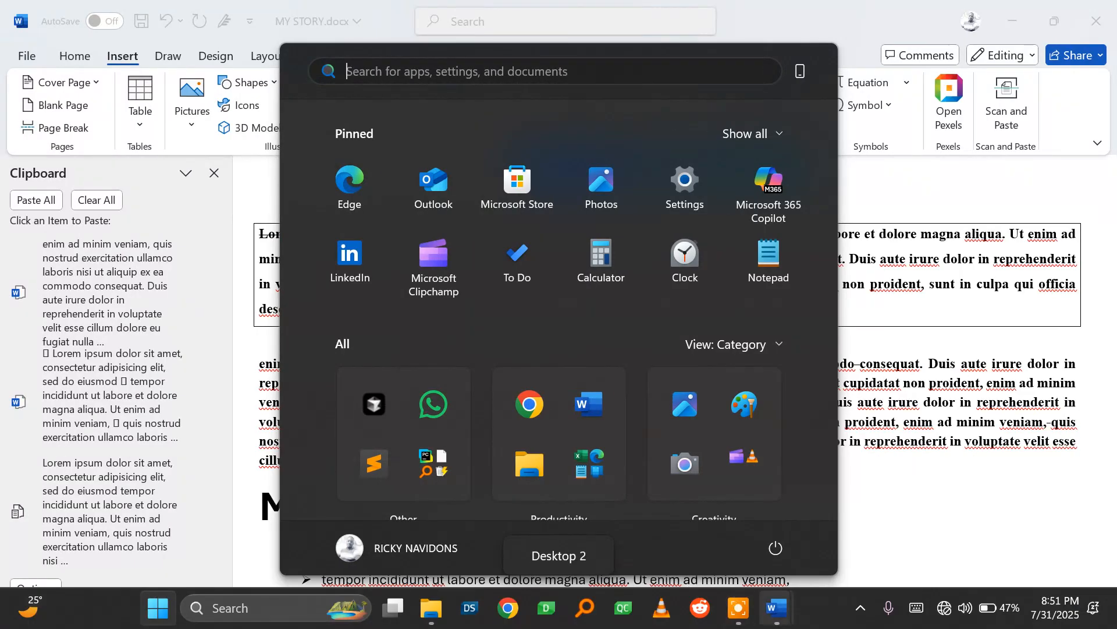
left_click(739, 608)
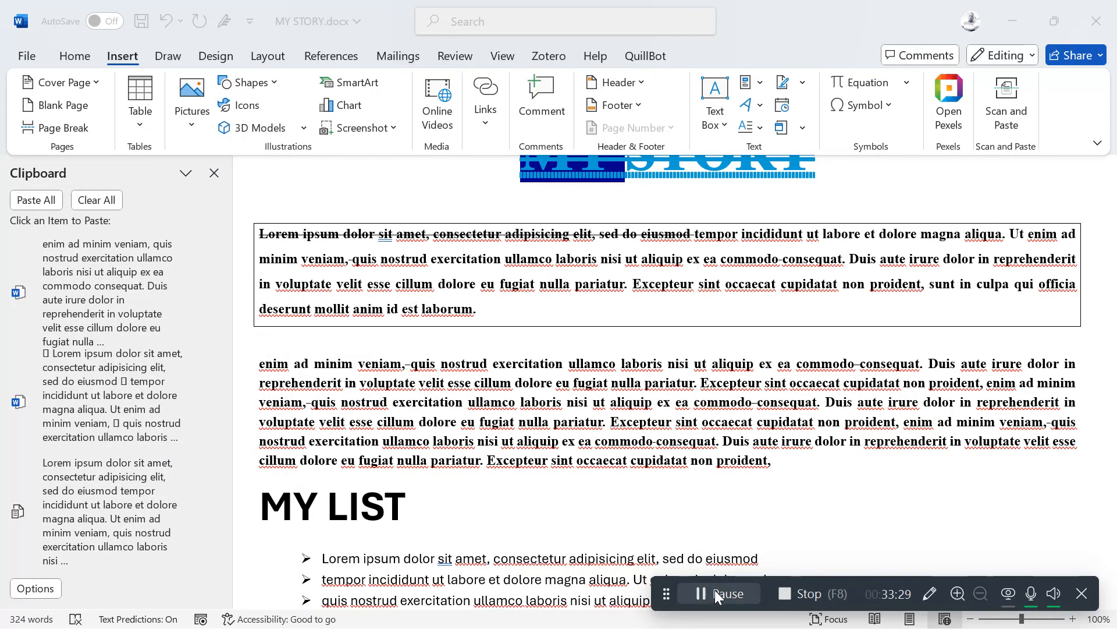